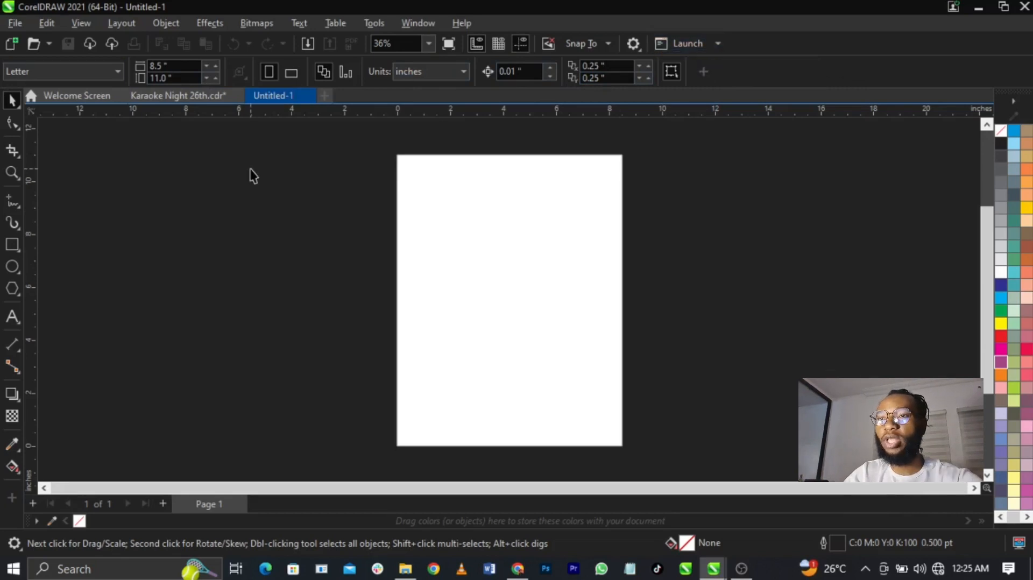
Set the drawing units to pixels and the page size to 1080 px wide by 1350 px high.
left_click(421, 76)
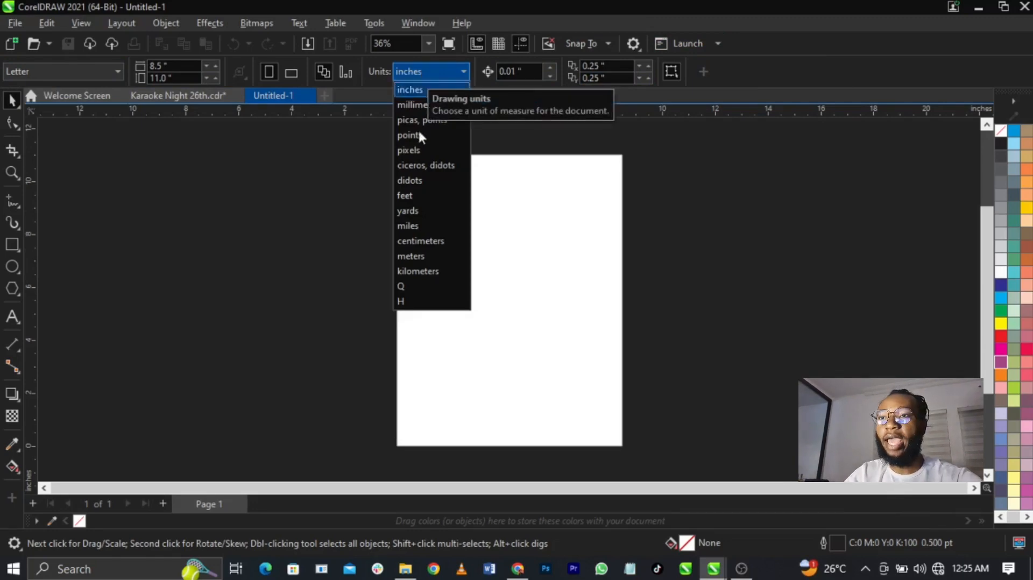
left_click(418, 154)
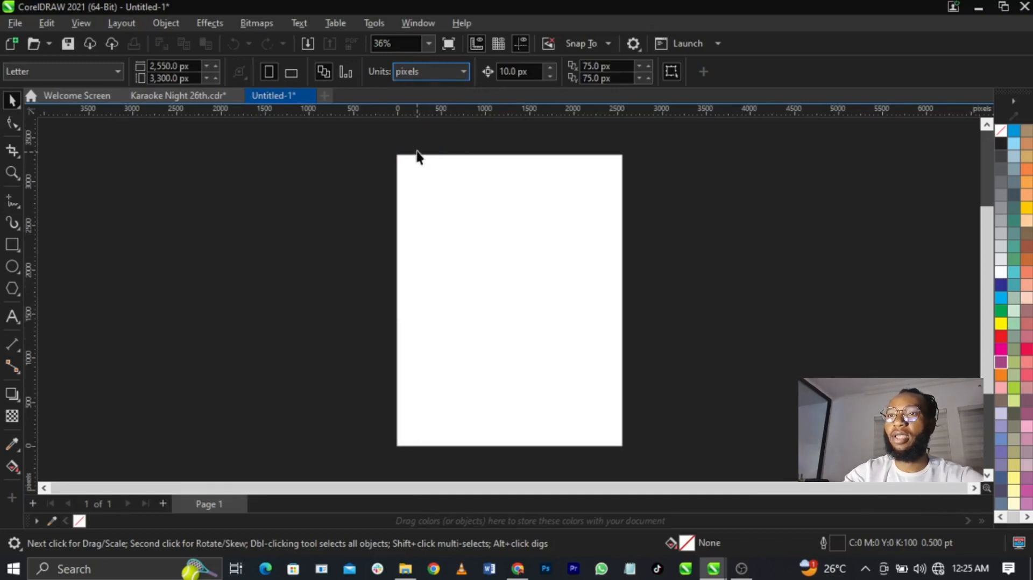
left_click(189, 66)
left_click_drag(190, 66, 97, 66)
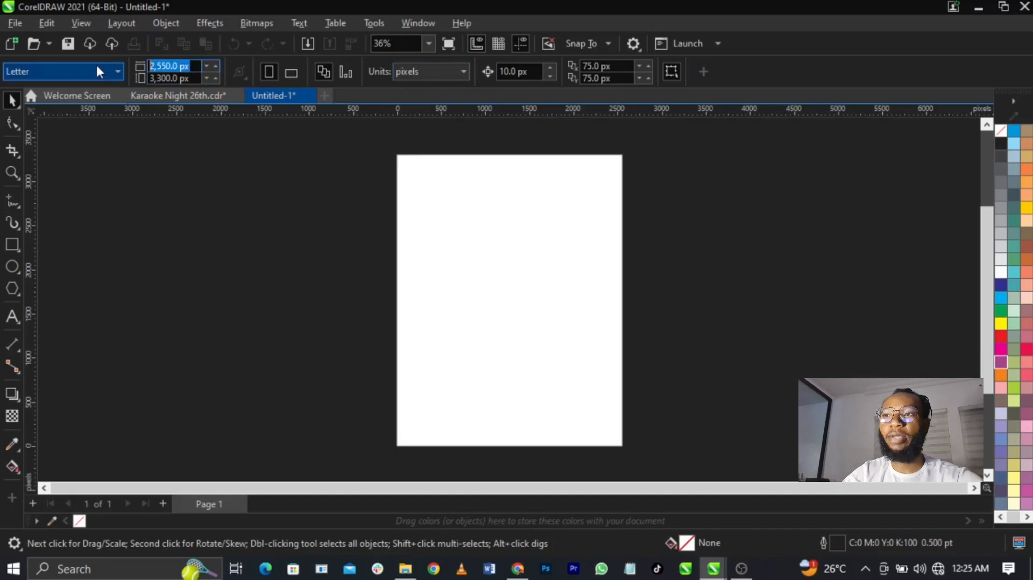
type("10")
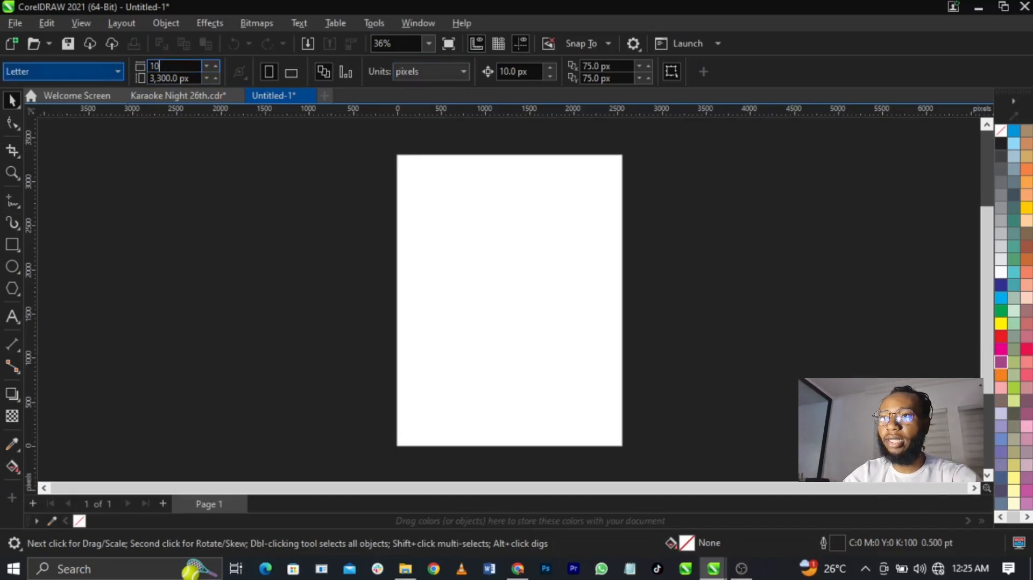
type("80")
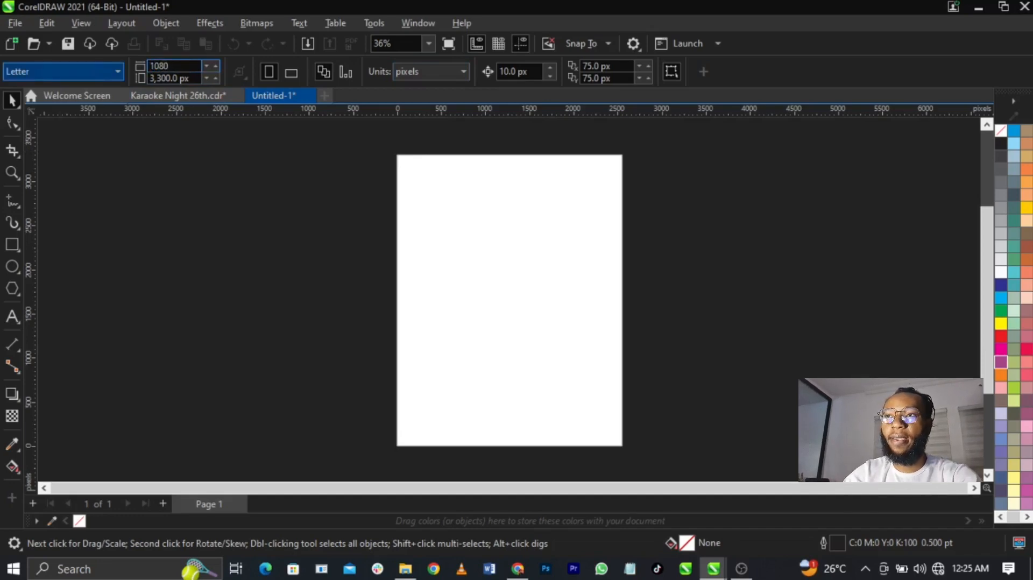
key("Tab")
type("1350")
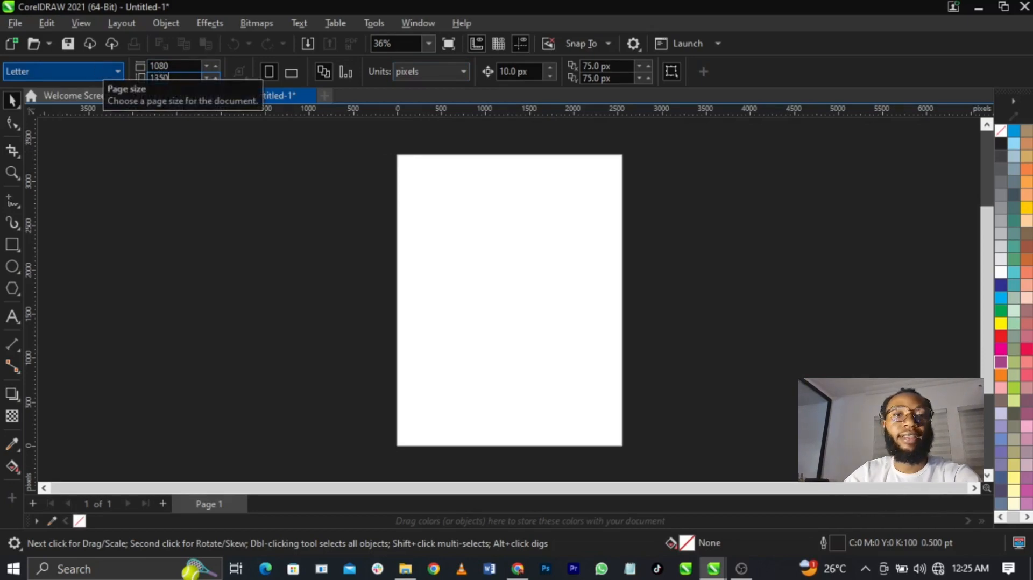
key("Return")
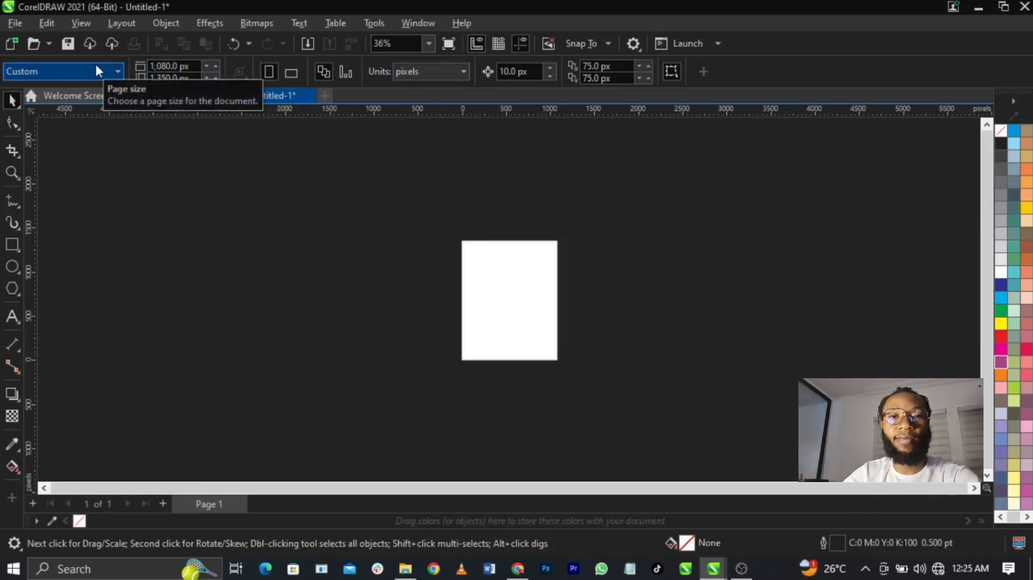
key("shift+F4")
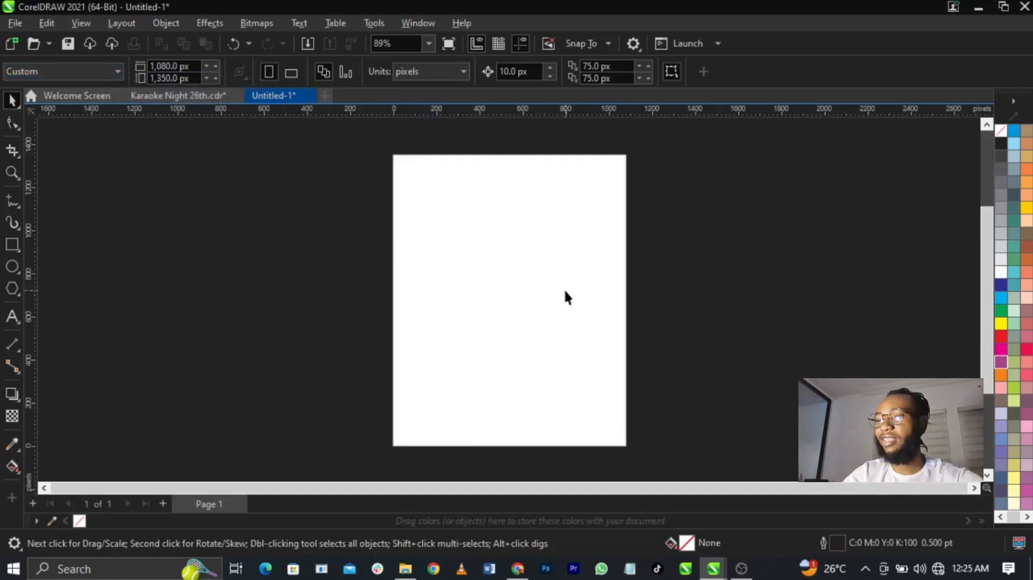
Draw a rectangle about 1095 by 1312 px from the page's top-left corner, covering nearly the whole page.
left_click(12, 245)
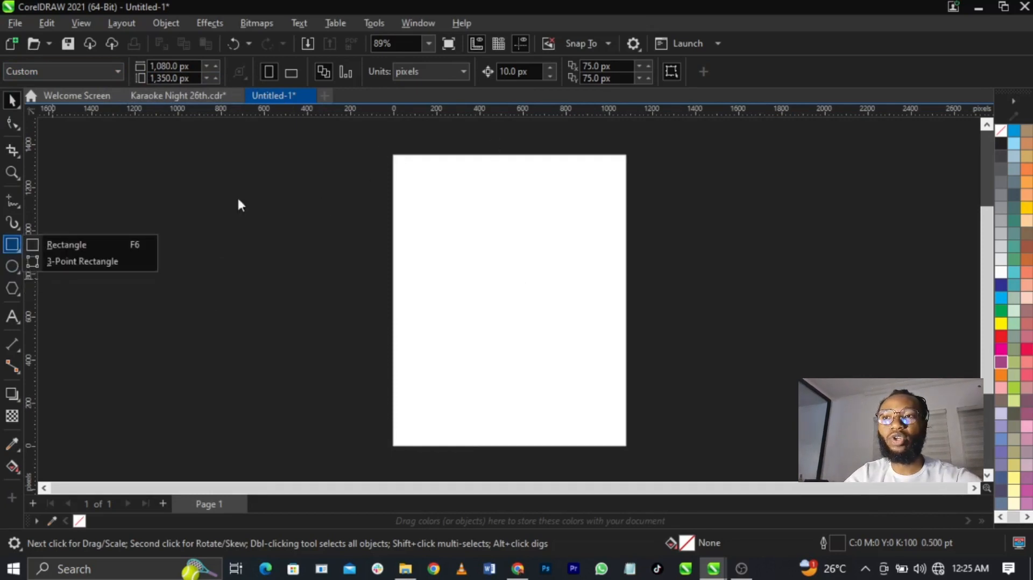
left_click(115, 247)
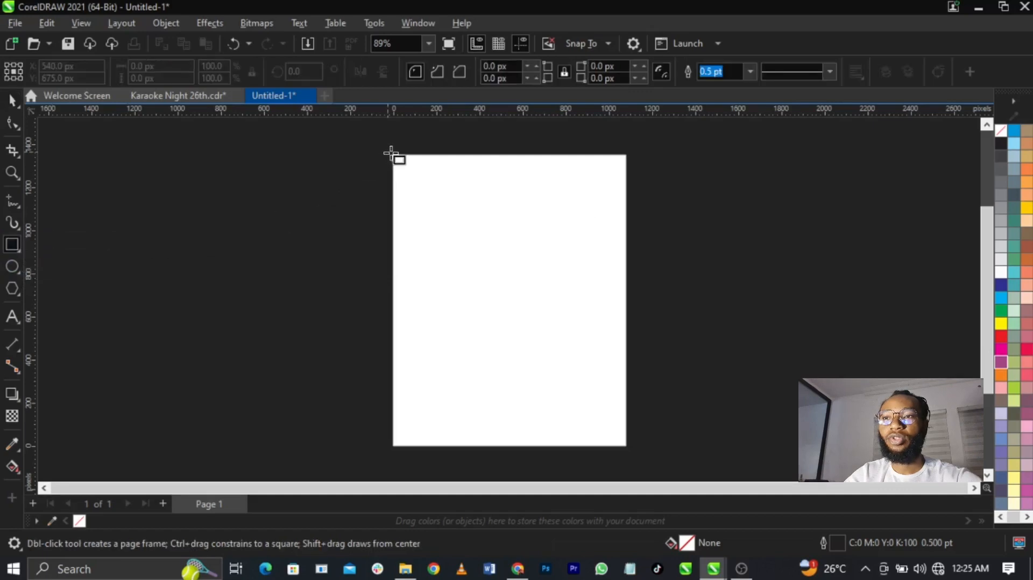
left_click_drag(392, 154, 626, 436)
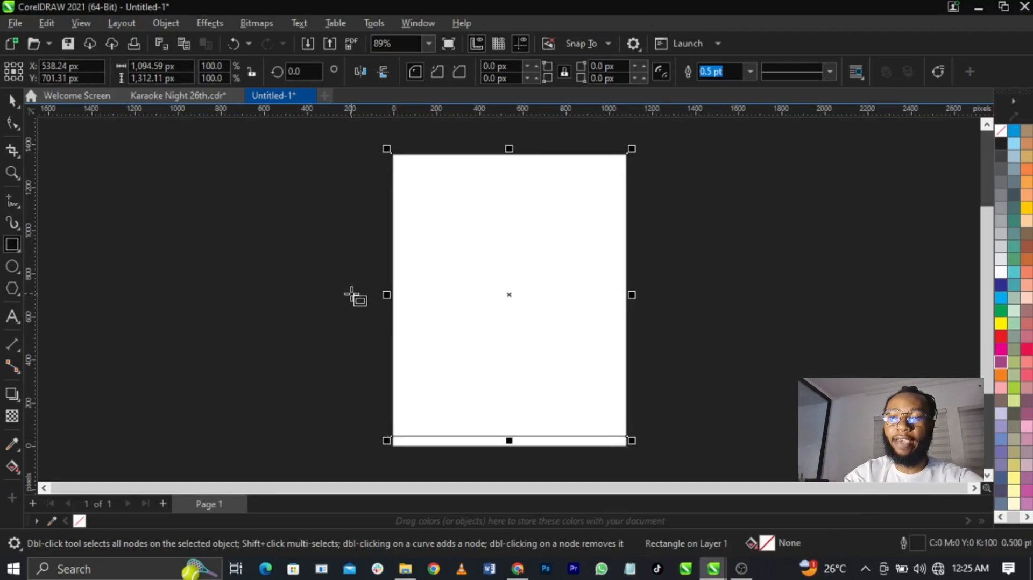
left_click(12, 102)
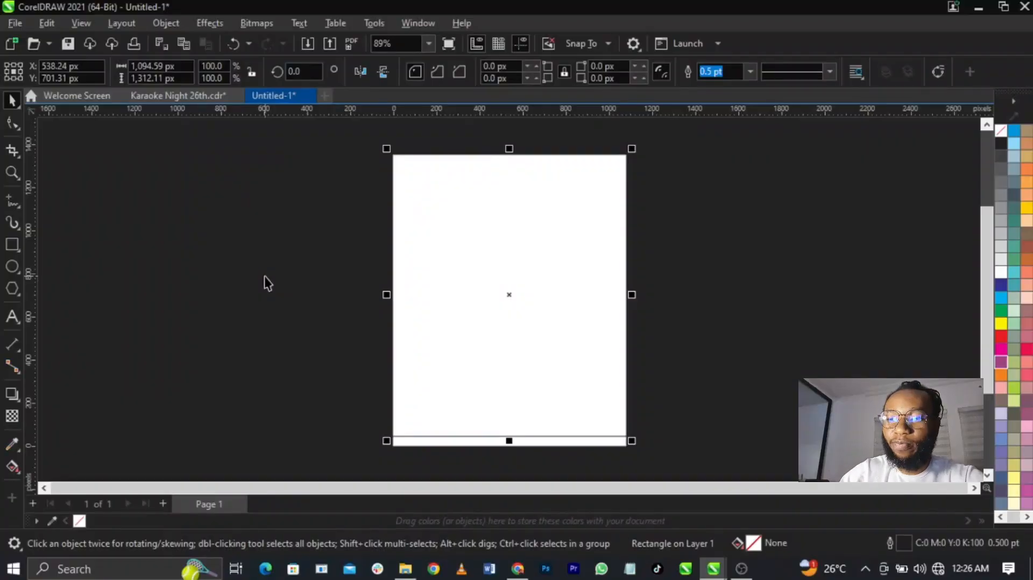
key("F6")
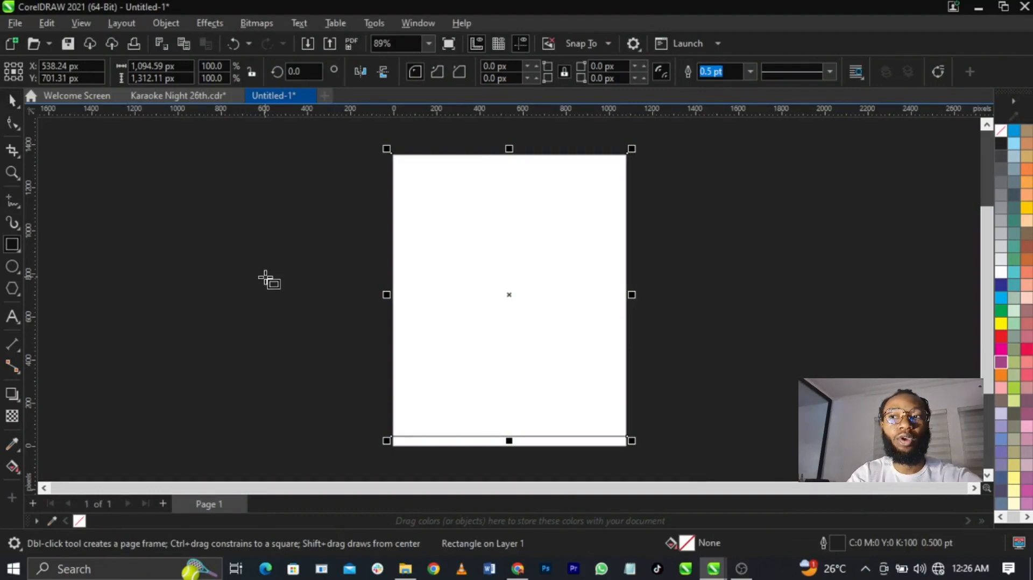
left_click_drag(221, 198, 396, 402)
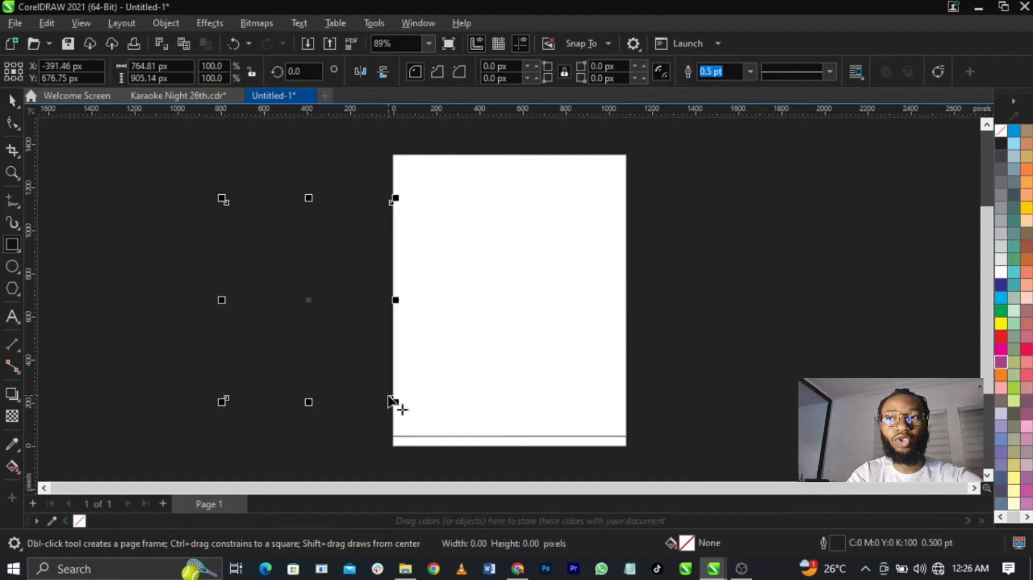
left_click(1014, 260)
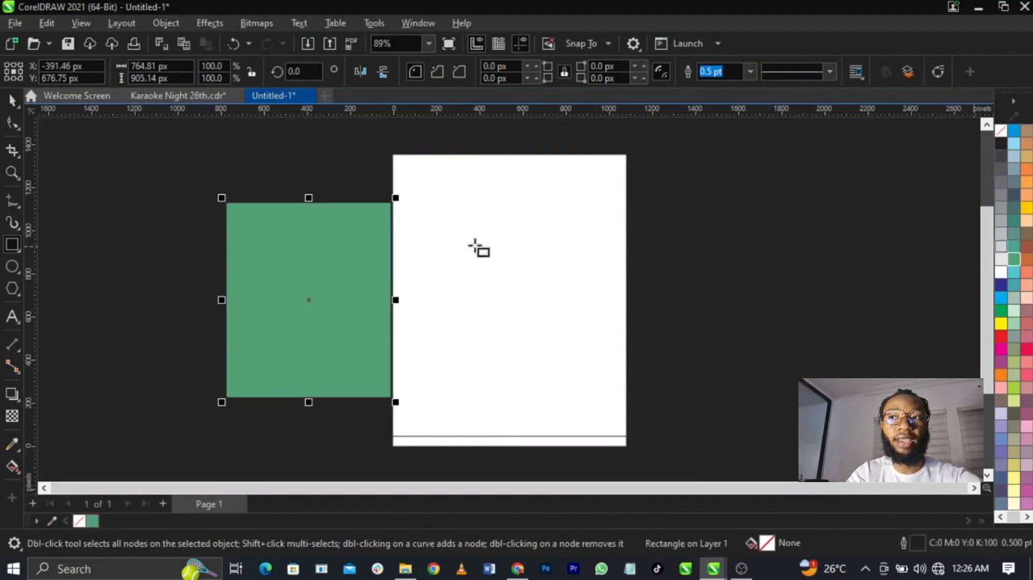
key("Delete")
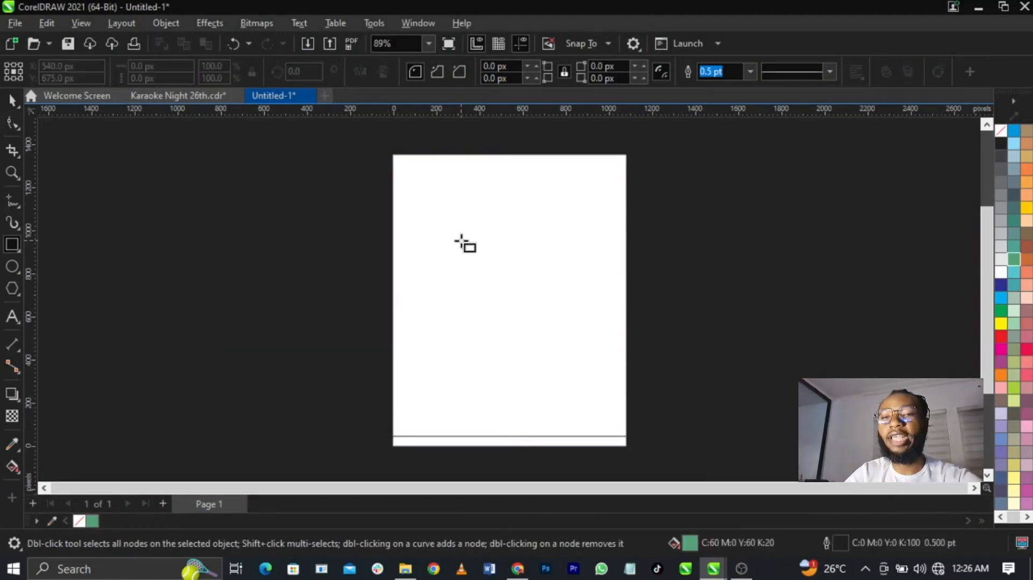
Resize the rectangle on the page to 1080 px wide by 1350 px high.
left_click(13, 245)
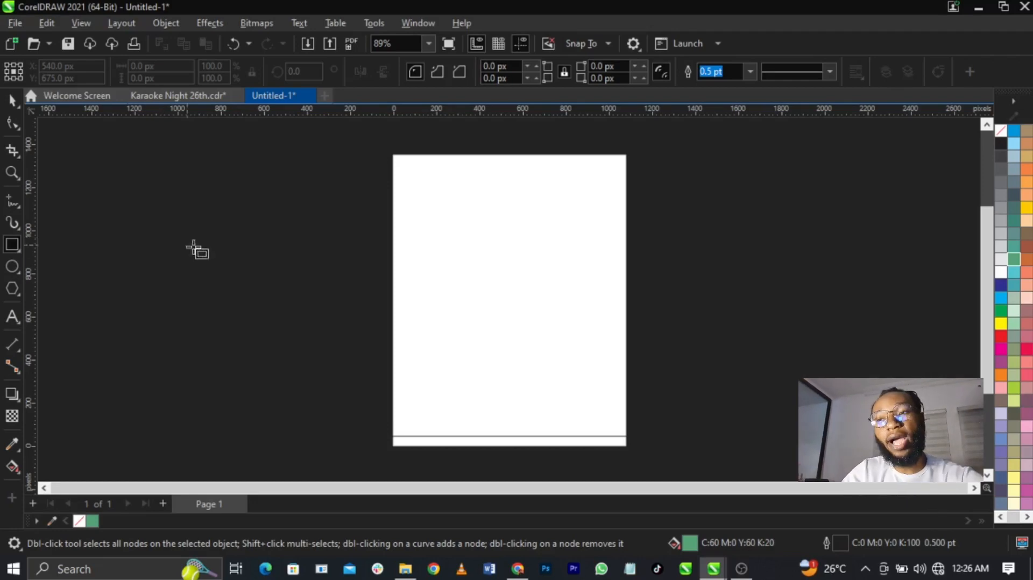
key("space")
left_click(468, 267)
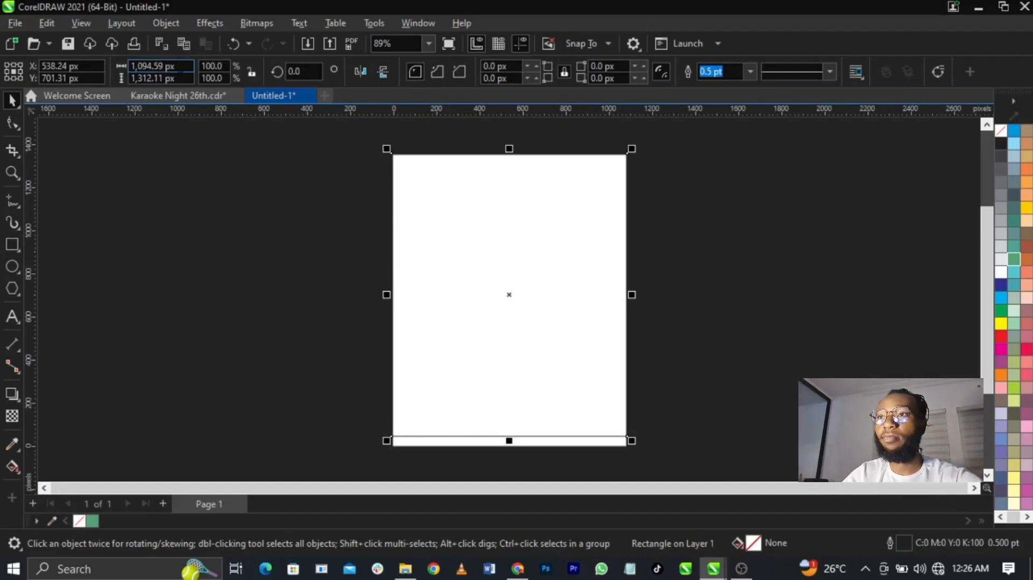
left_click(156, 65)
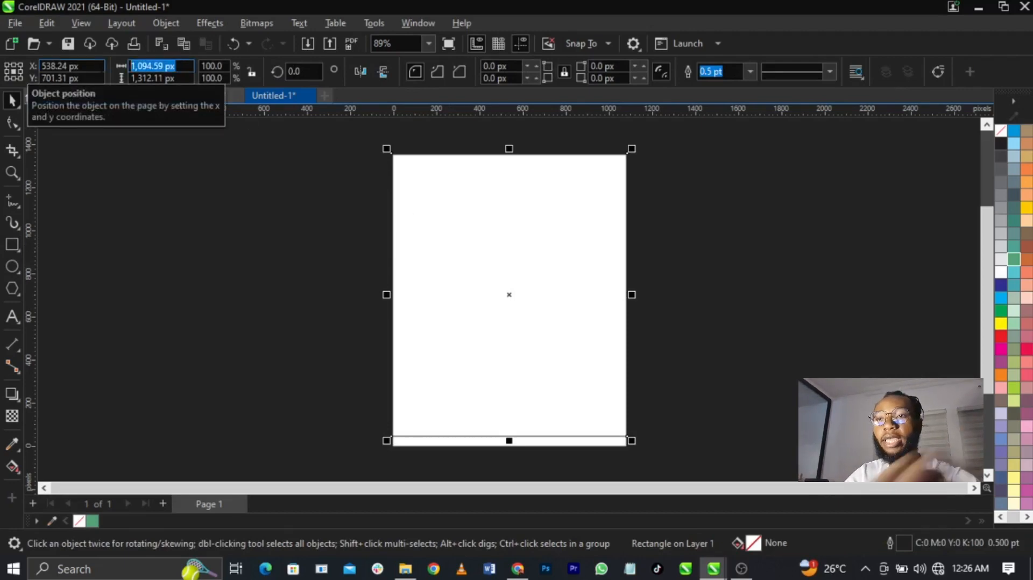
type("1080")
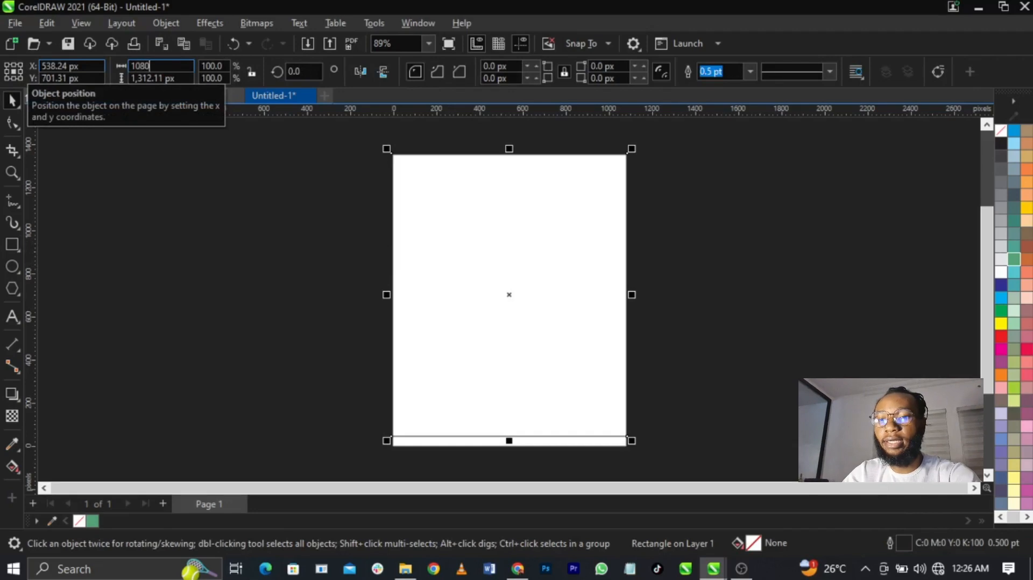
key("Tab")
type("1350")
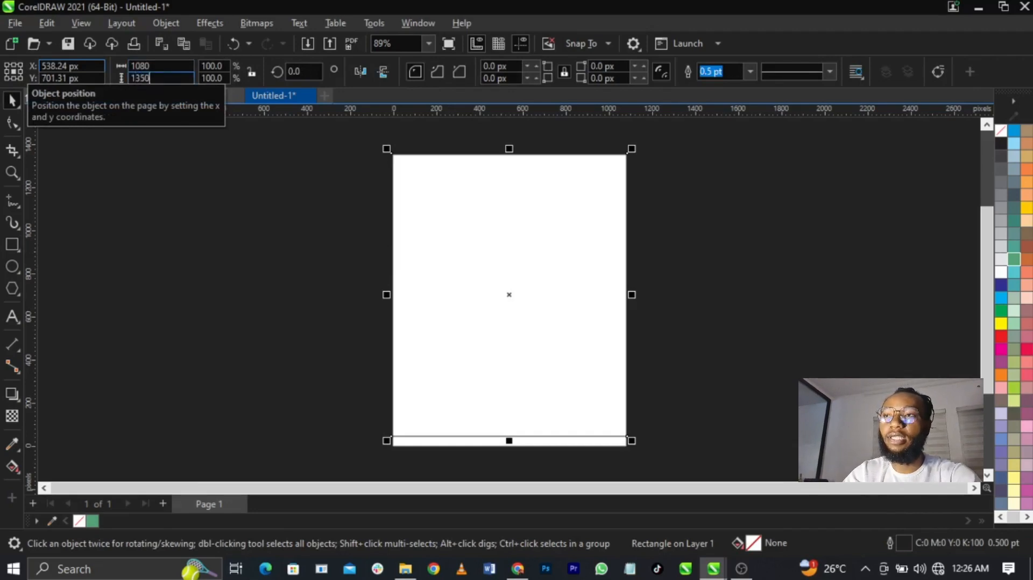
key("Return")
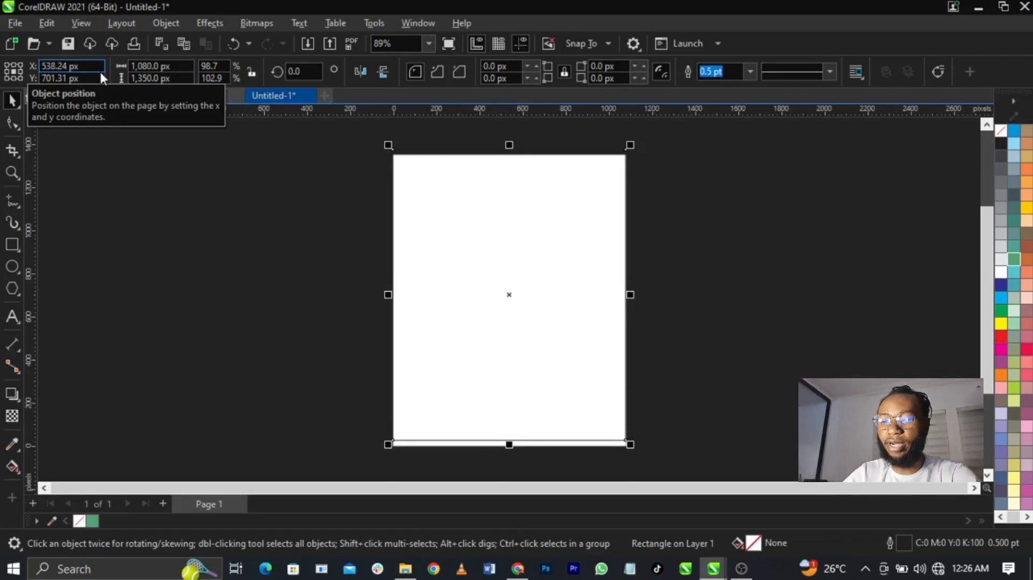
Centre the rectangle on the page and remove its outline.
key("p")
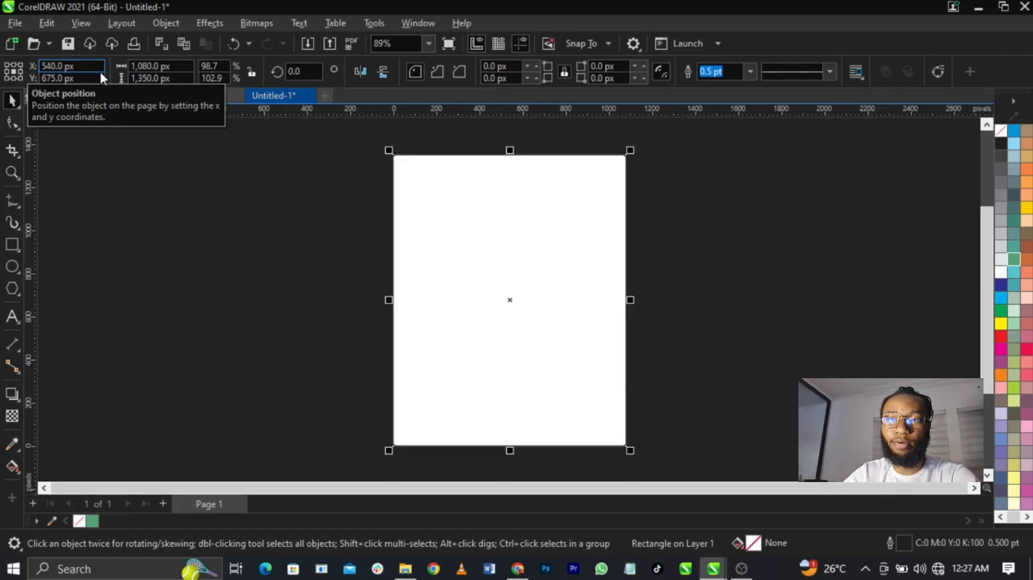
key("shift+F2")
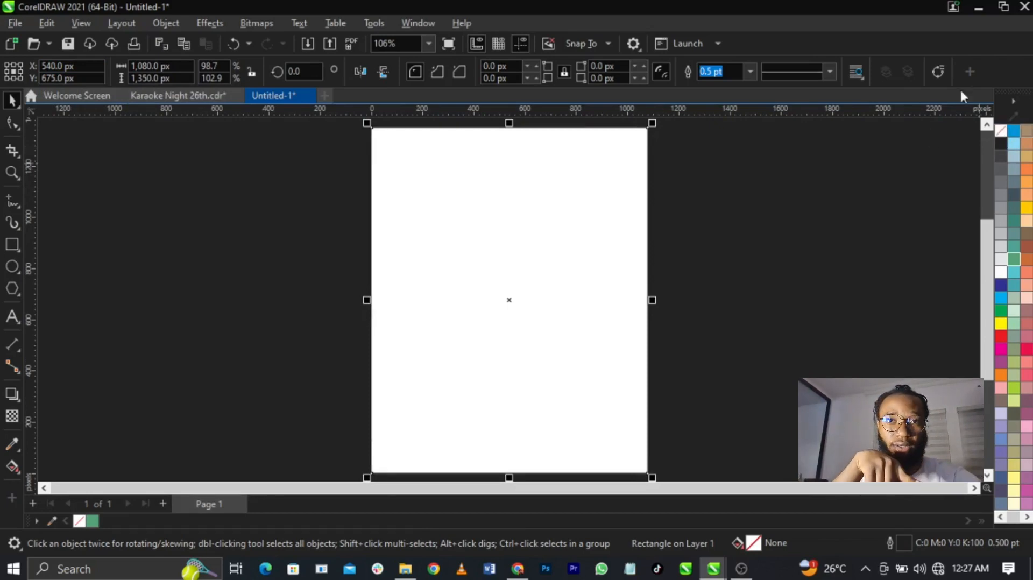
right_click(1001, 135)
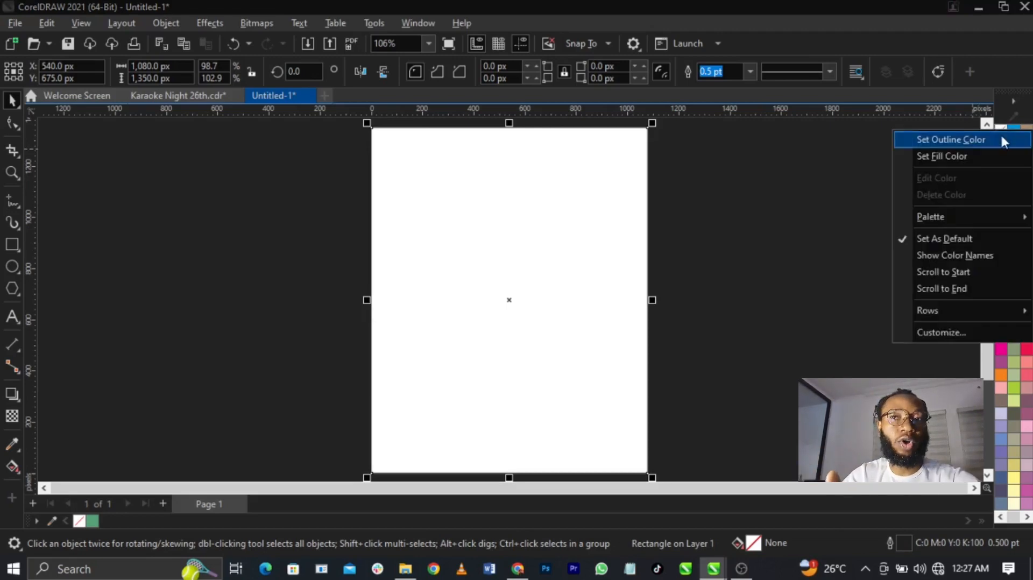
left_click(1001, 138)
Move the rectangle off-centre to the lower left of the page and give it a black outline.
left_click_drag(583, 254, 518, 267)
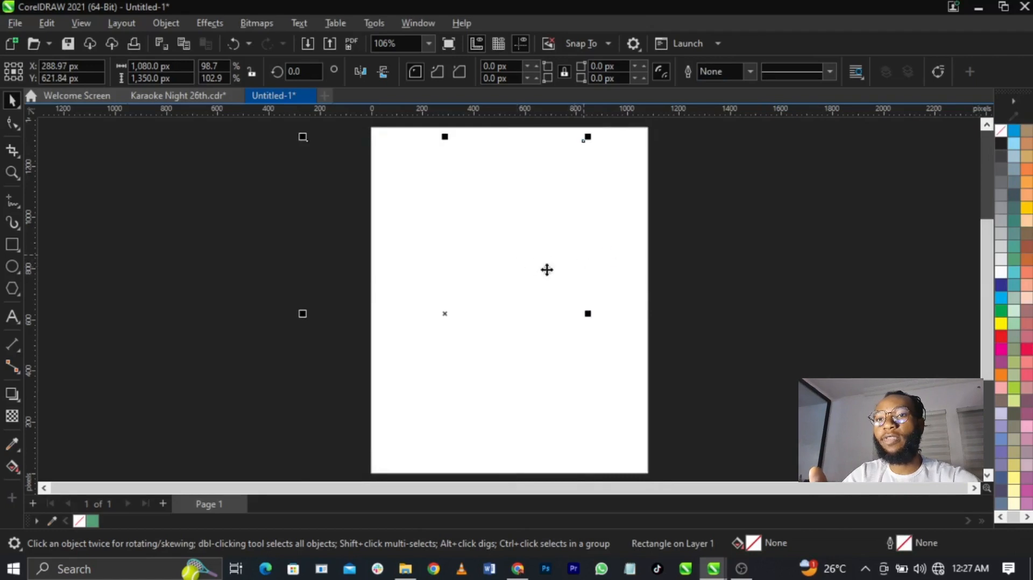
right_click(999, 244)
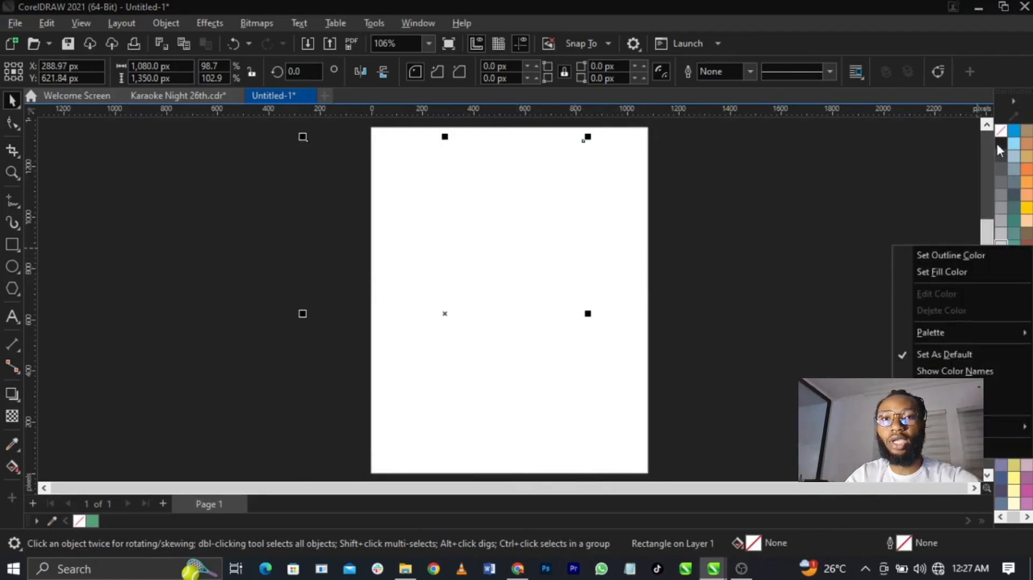
right_click(996, 141)
left_click(993, 151)
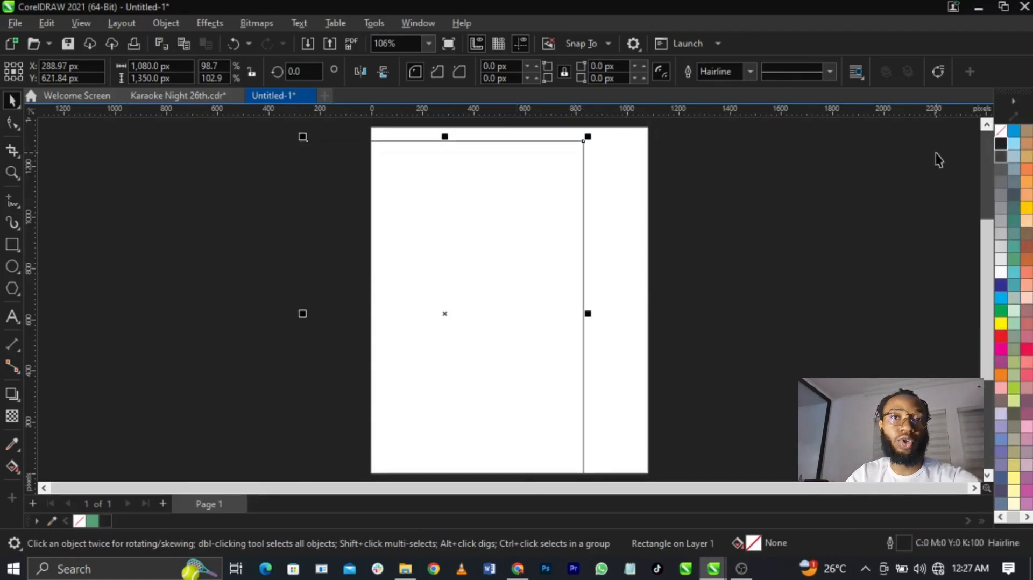
Set the off-centre rectangle's outline to none, align it to the page centre again, and deselect it.
right_click(1002, 139)
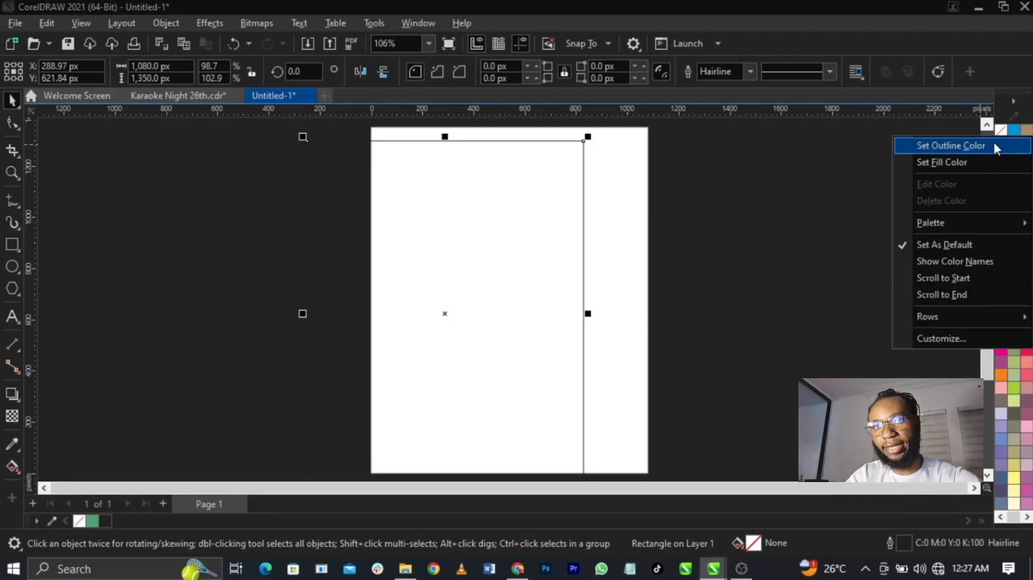
left_click(993, 144)
key("p")
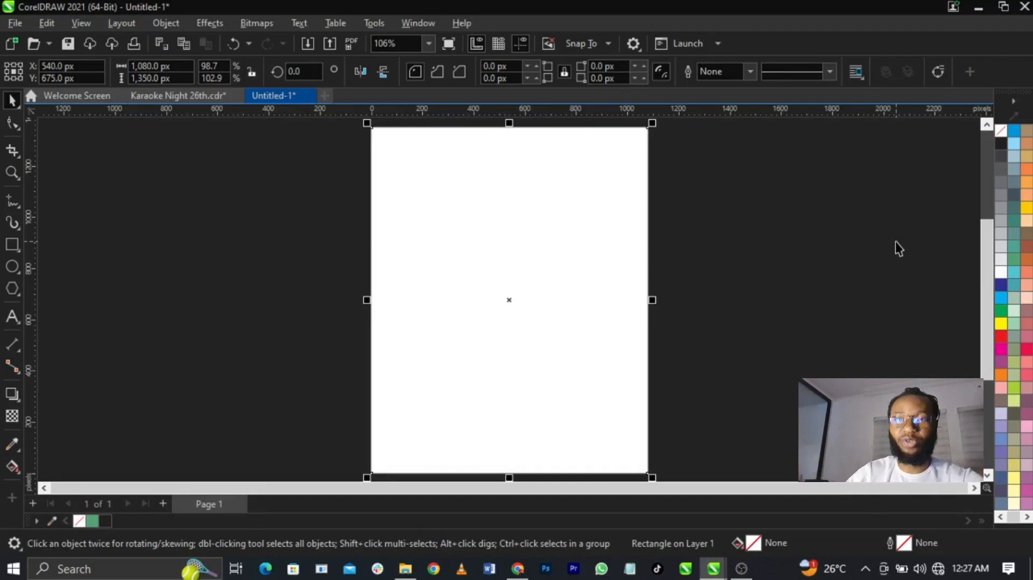
key("Escape")
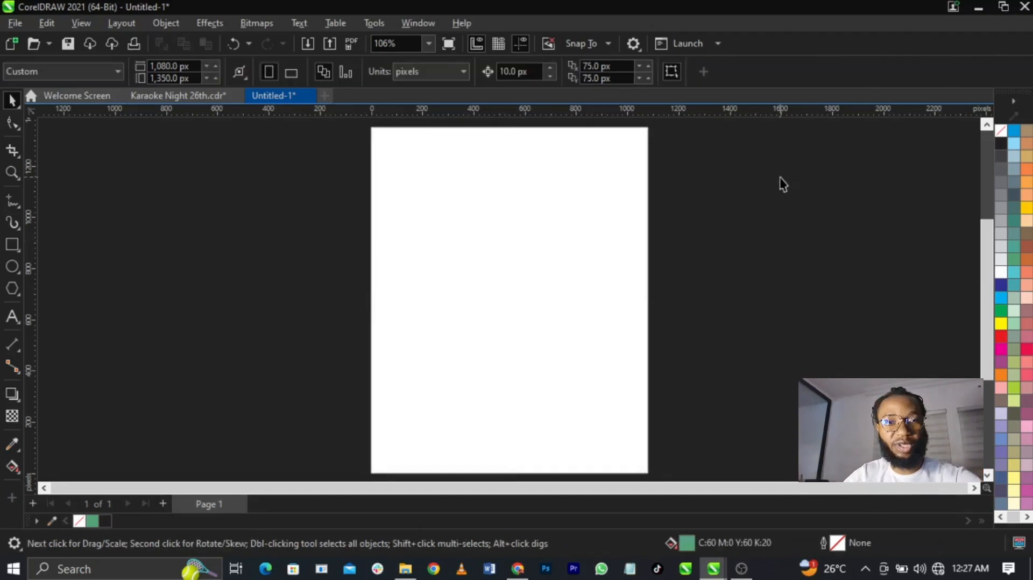
Start an import and look through the files in the Karaoke Night flyer design folder in Downloads.
left_click(15, 23)
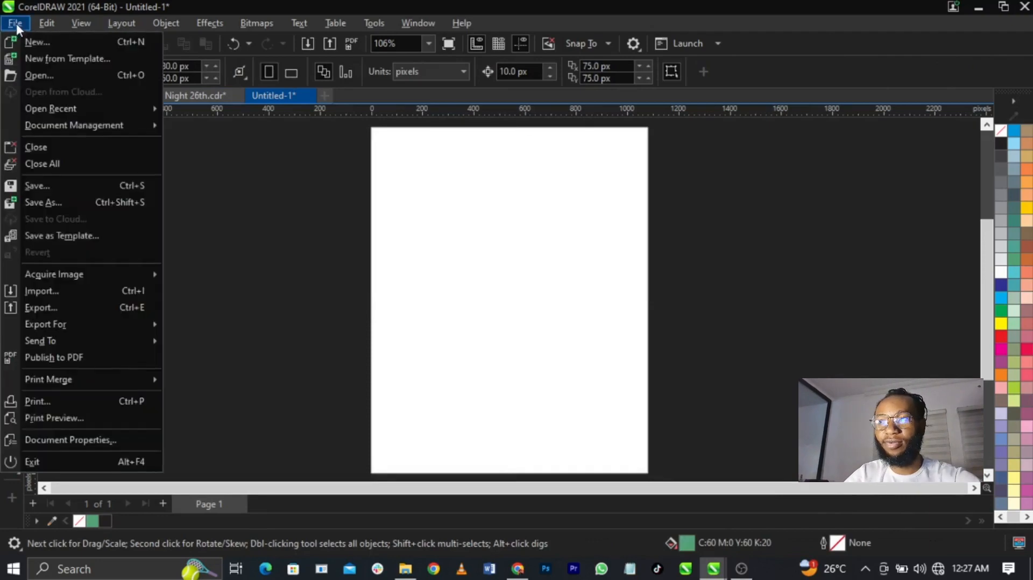
left_click(56, 291)
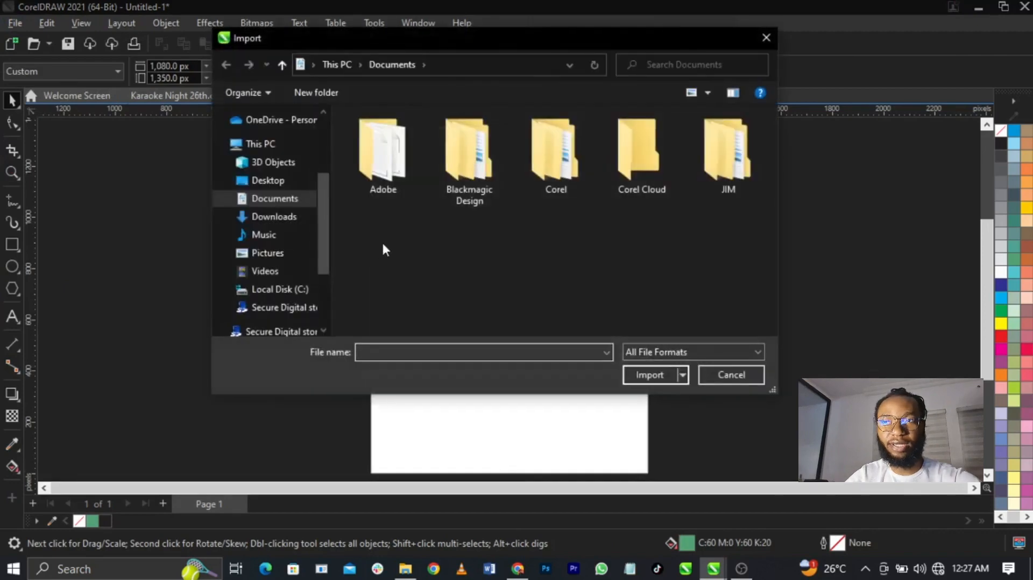
left_click(276, 217)
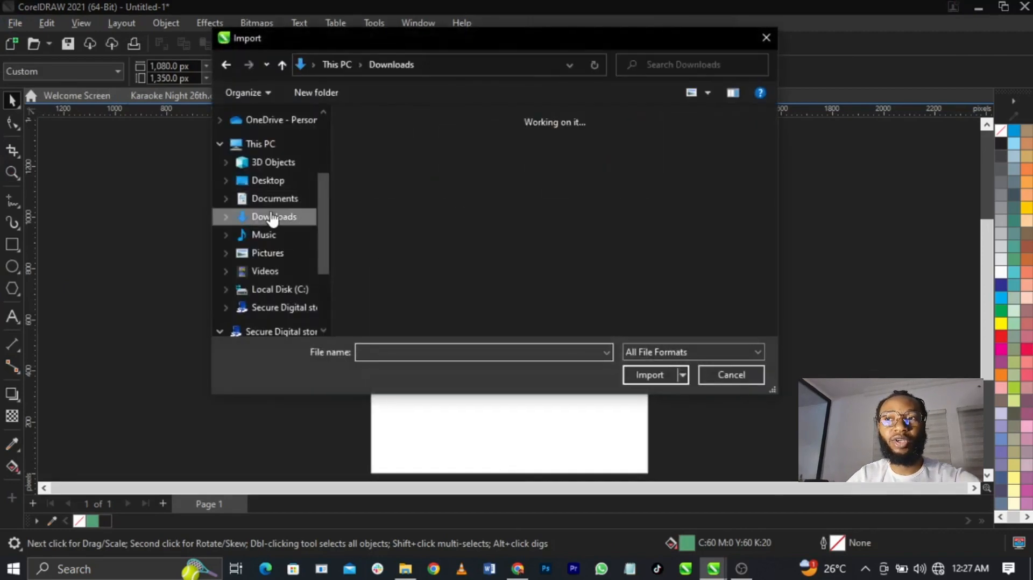
scroll(496, 234, "down", 5)
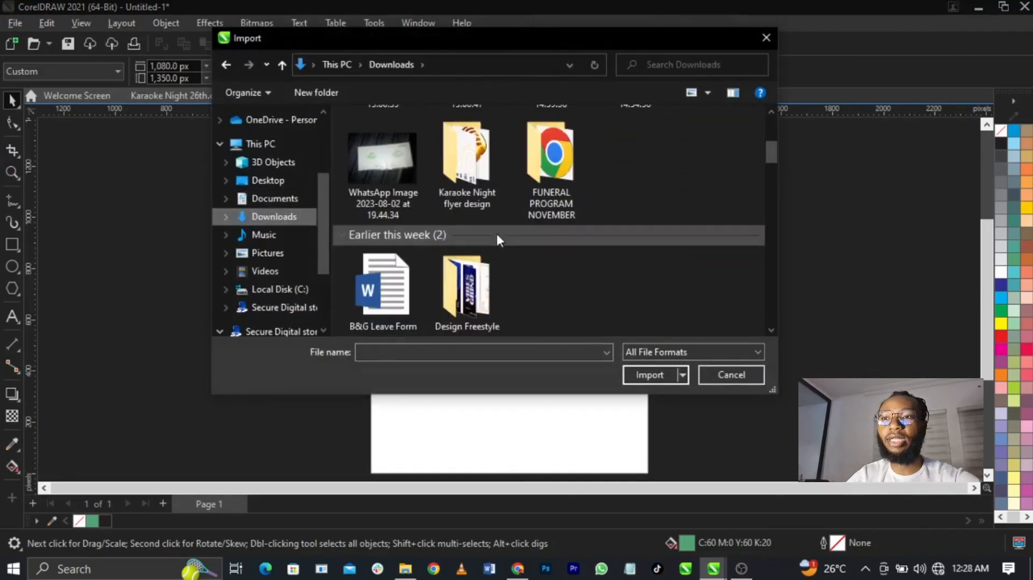
double_click(469, 182)
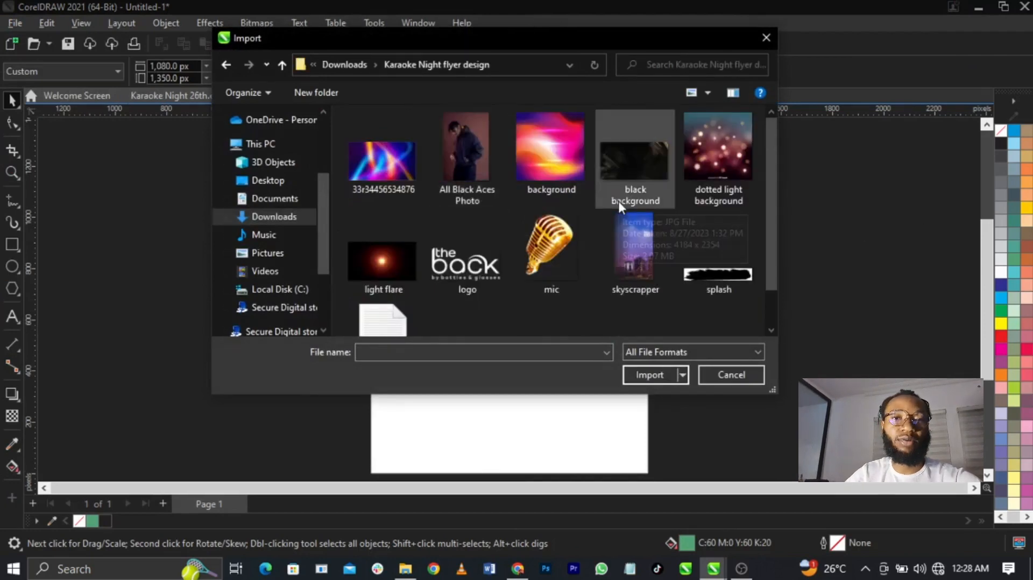
scroll(619, 204, "down", 1)
scroll(619, 203, "up", 1)
scroll(538, 221, "down", 1)
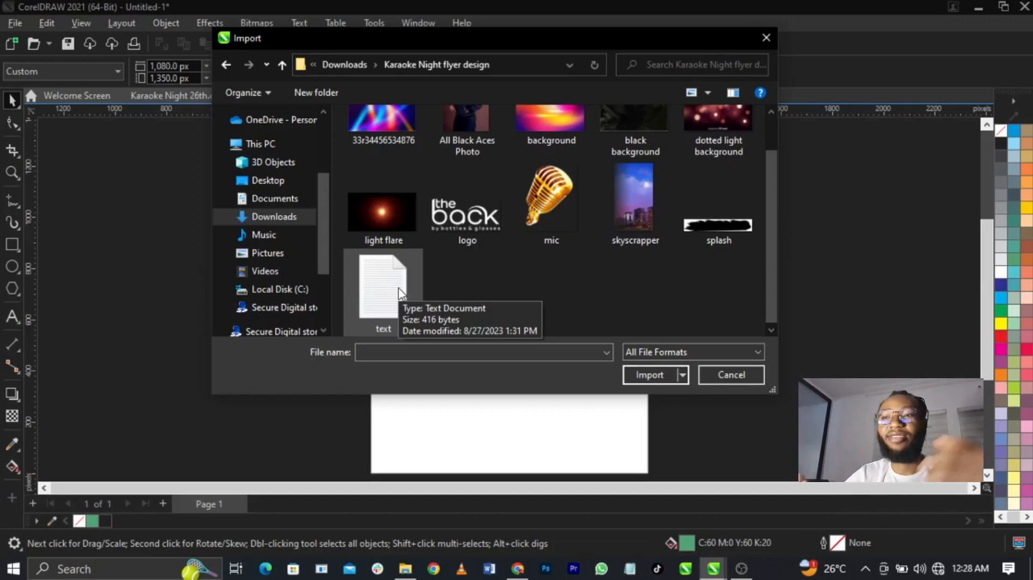
scroll(445, 237, "up", 1)
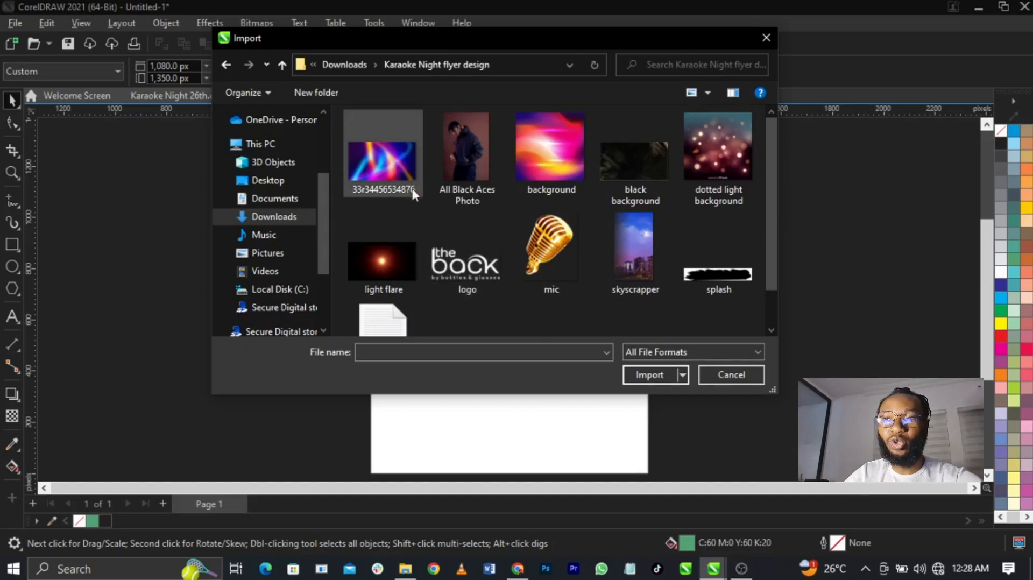
left_click(463, 161, "ctrl")
left_click(549, 156, "ctrl")
left_click(628, 145, "ctrl")
left_click(718, 157, "ctrl")
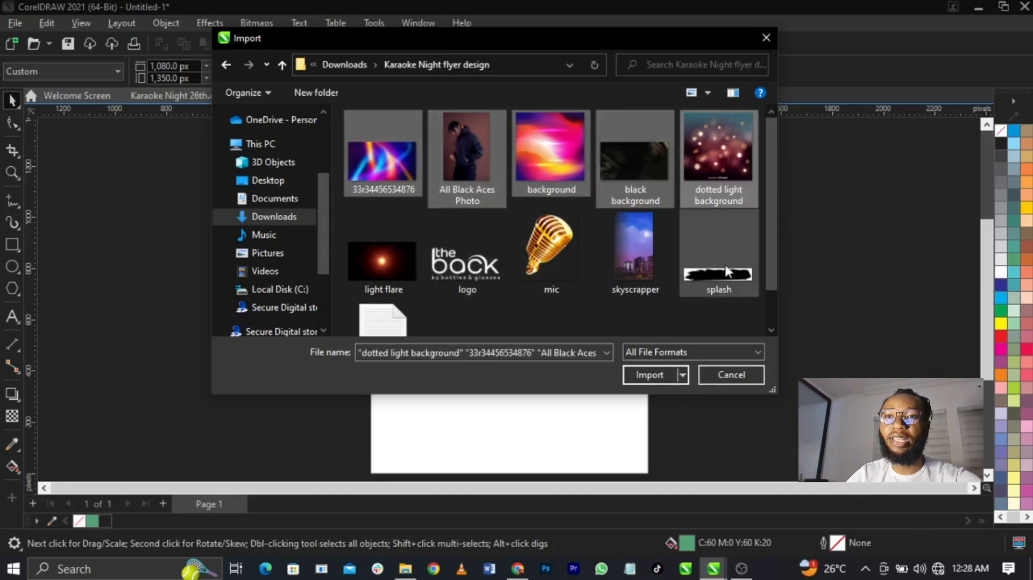
left_click(724, 263, "ctrl")
left_click(627, 245, "ctrl")
left_click(549, 249, "ctrl")
left_click(466, 259, "ctrl")
left_click(383, 263, "ctrl")
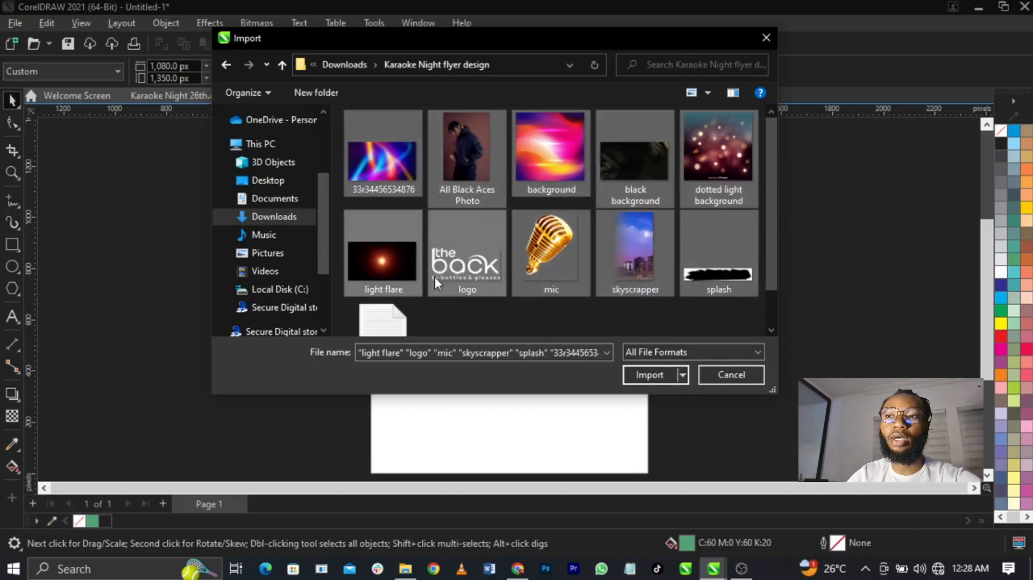
scroll(433, 275, "down", 1)
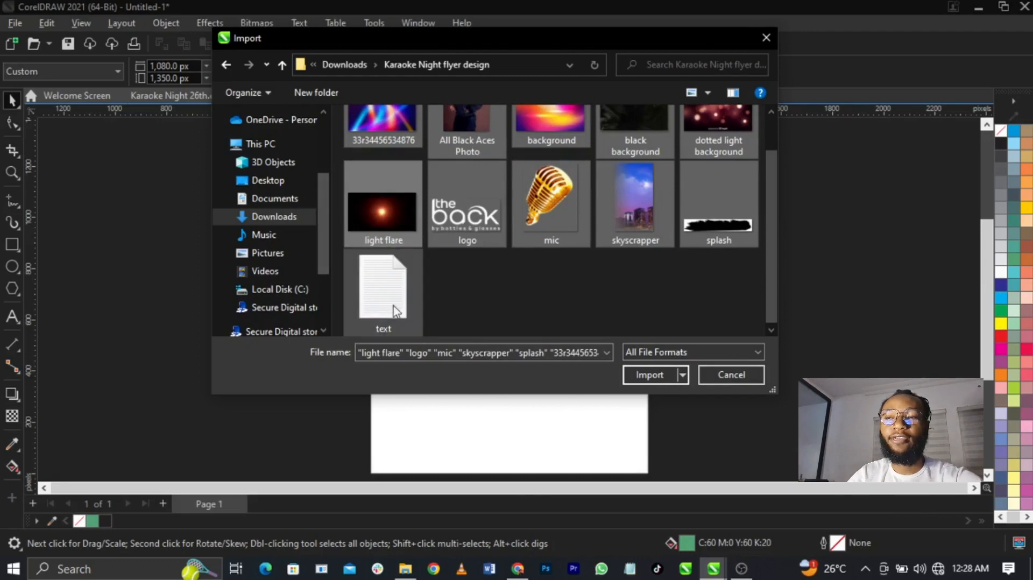
left_click(661, 377)
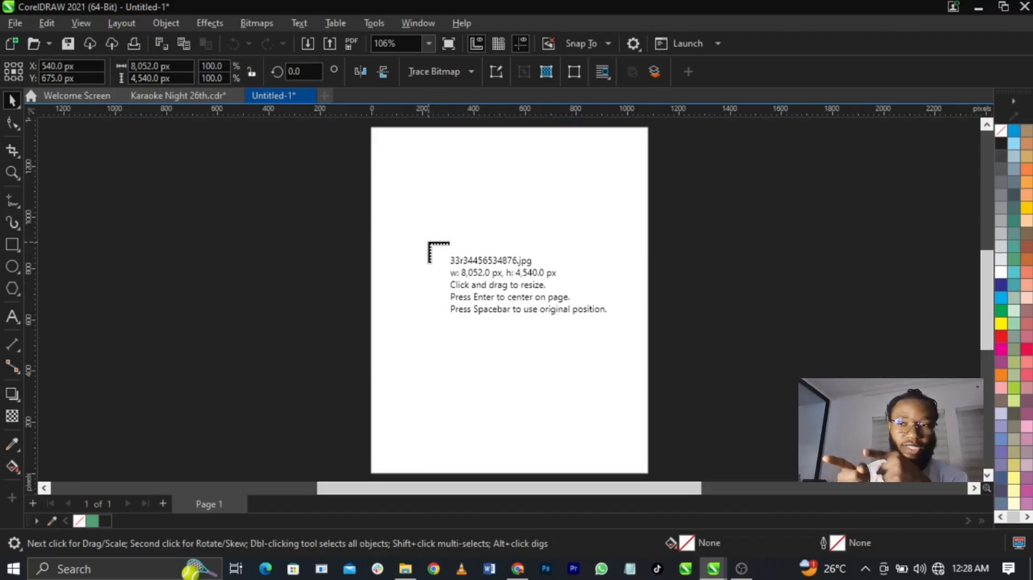
Place the ten imported images one after another on the empty area to the left of the page.
left_click(241, 164)
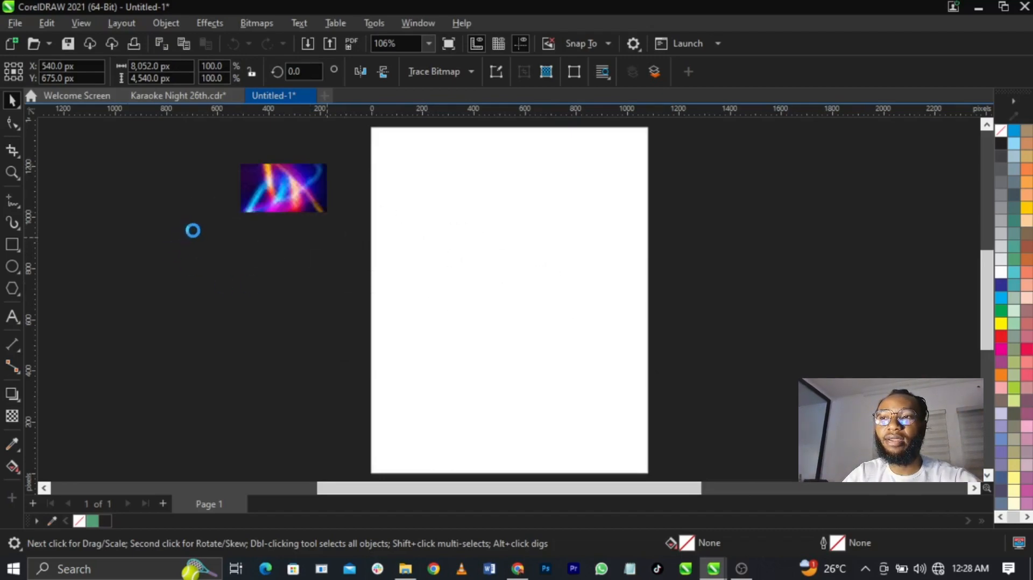
left_click(162, 211)
left_click(112, 325)
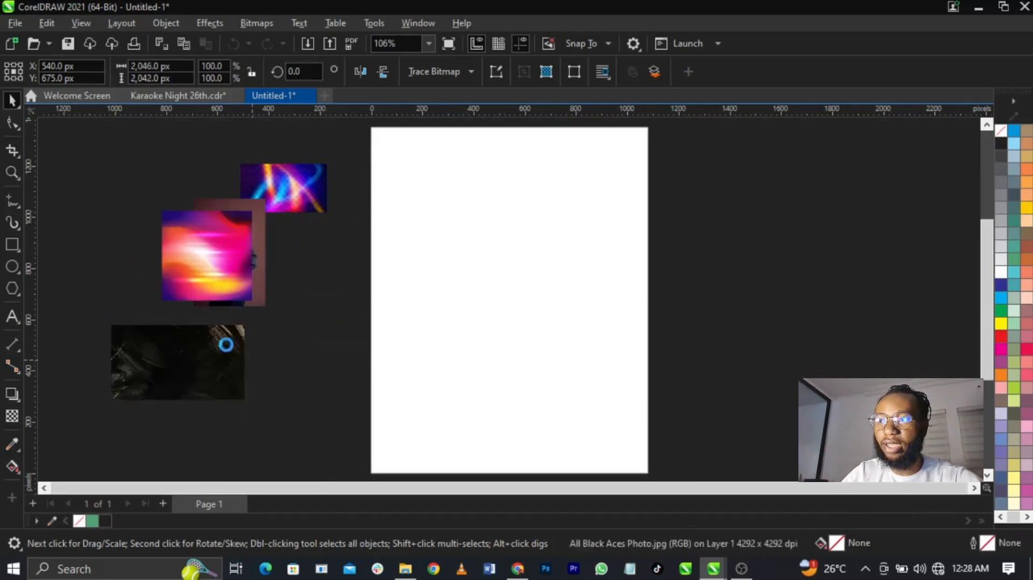
left_click(138, 268)
left_click(97, 218)
left_click(104, 174)
left_click(167, 168)
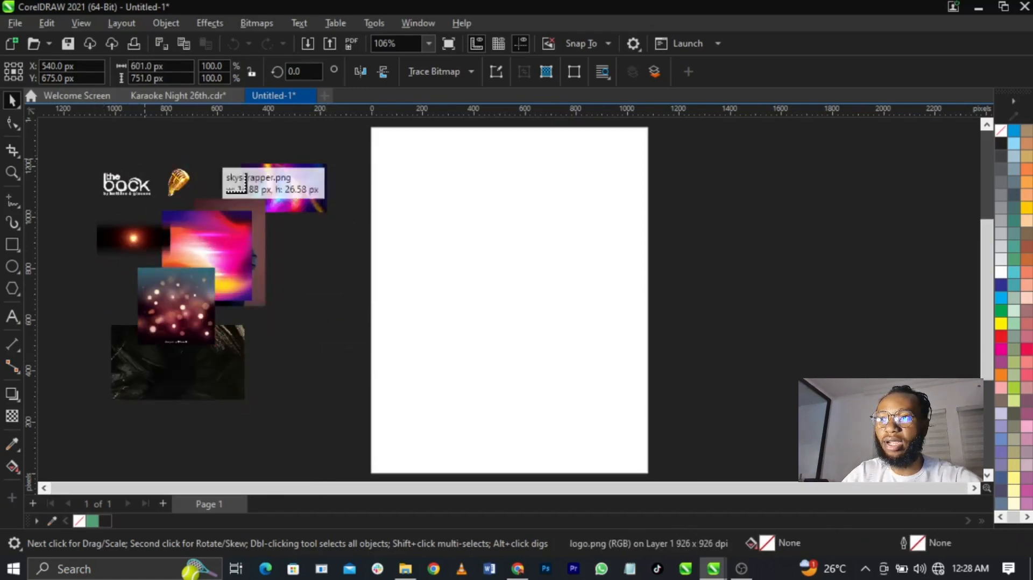
left_click(193, 152)
left_click(221, 140)
left_click(321, 329)
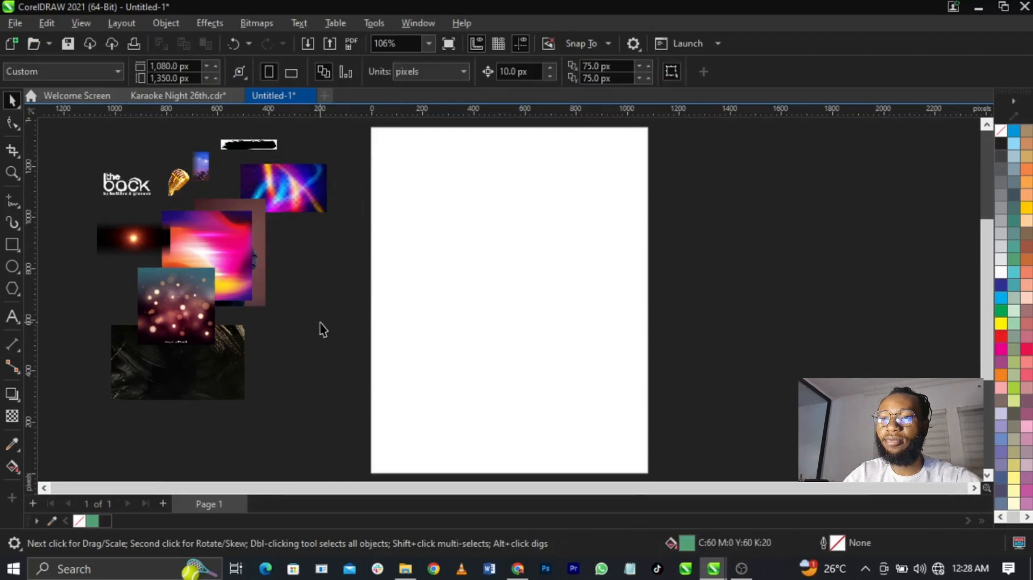
Open the text file from the Karaoke Night flyer design folder in Notepad, review the flyer copy, and return to CorelDRAW.
key("super+e")
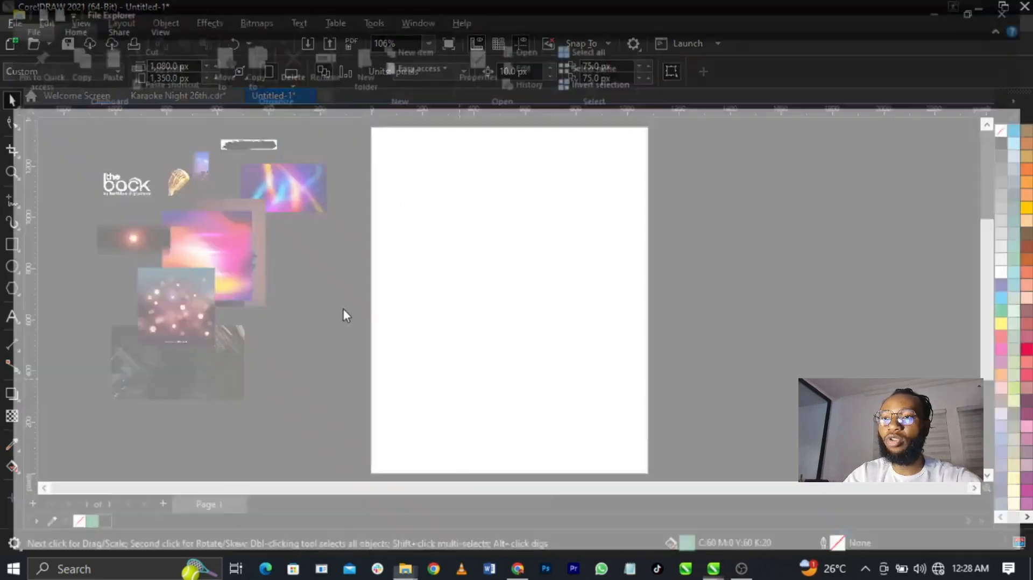
left_click(78, 194)
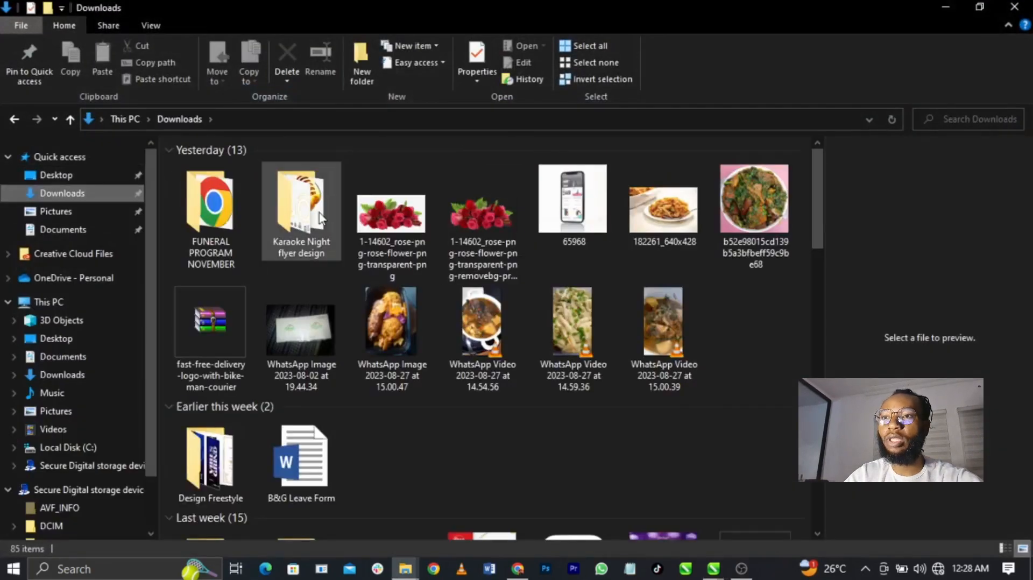
double_click(307, 193)
double_click(351, 253)
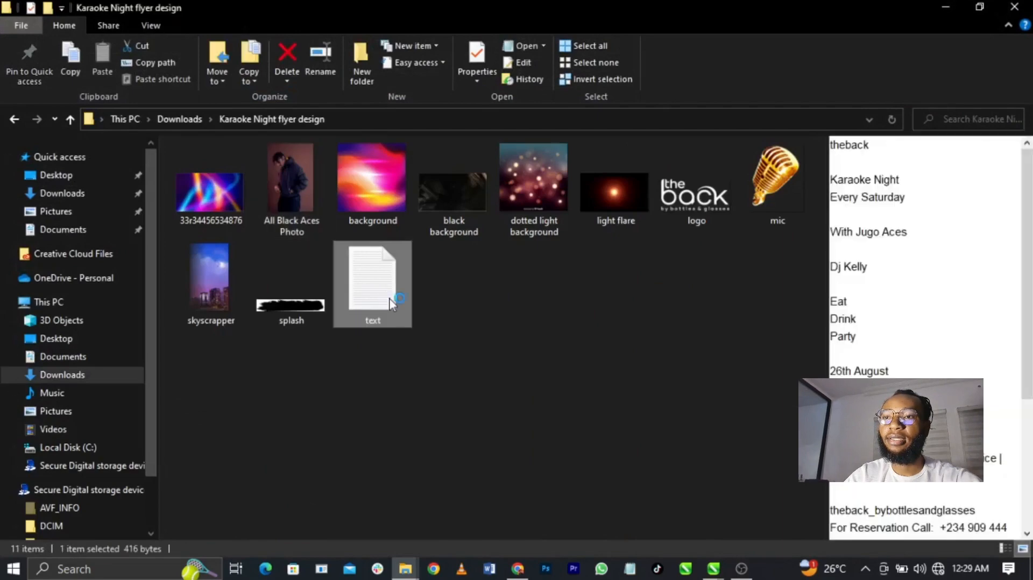
left_click_drag(729, 67, 745, 111)
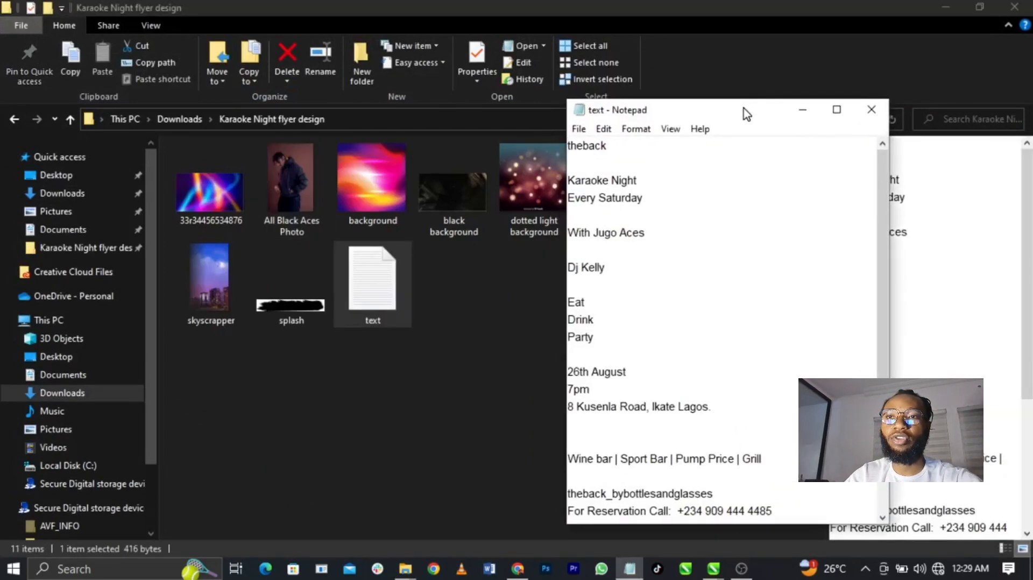
left_click(947, 4)
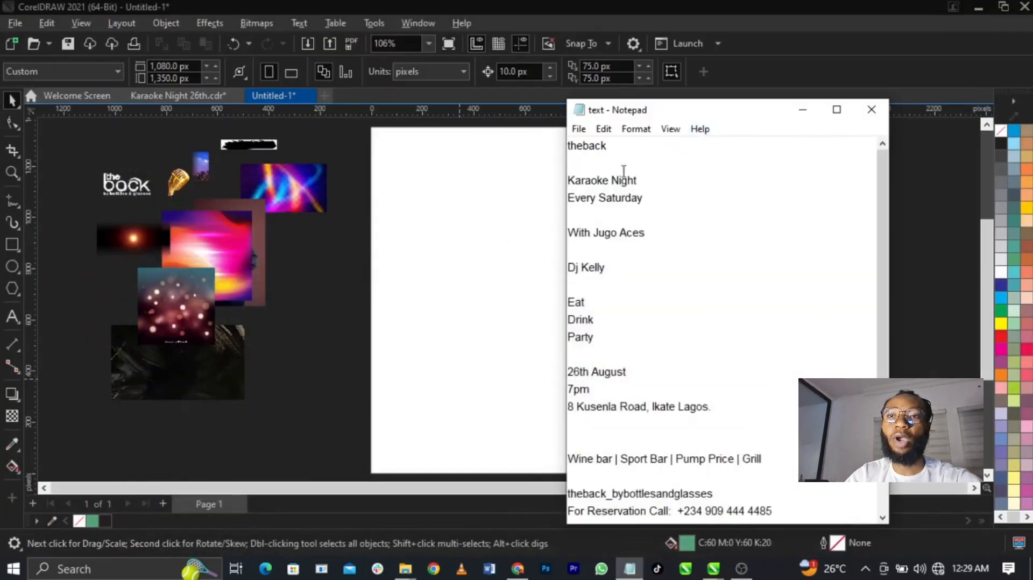
left_click(488, 224)
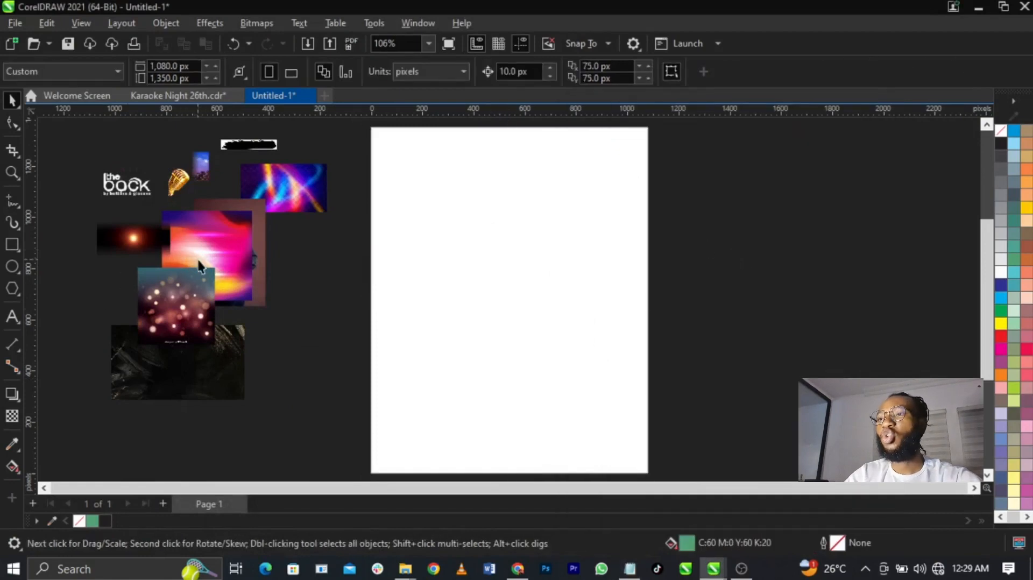
Move the pink background image aside, place the man's photo to the right of the page, and enlarge it to about 835 by 1,252 px.
left_click(220, 270)
left_click_drag(220, 271, 109, 322)
left_click_drag(258, 269, 828, 400)
left_click_drag(698, 265, 768, 341)
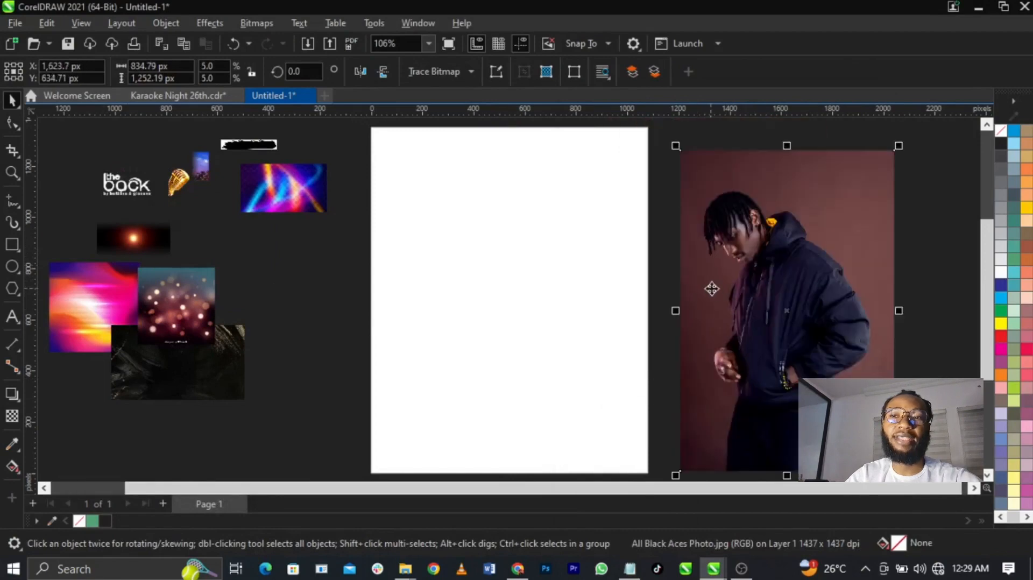
left_click_drag(728, 286, 716, 264)
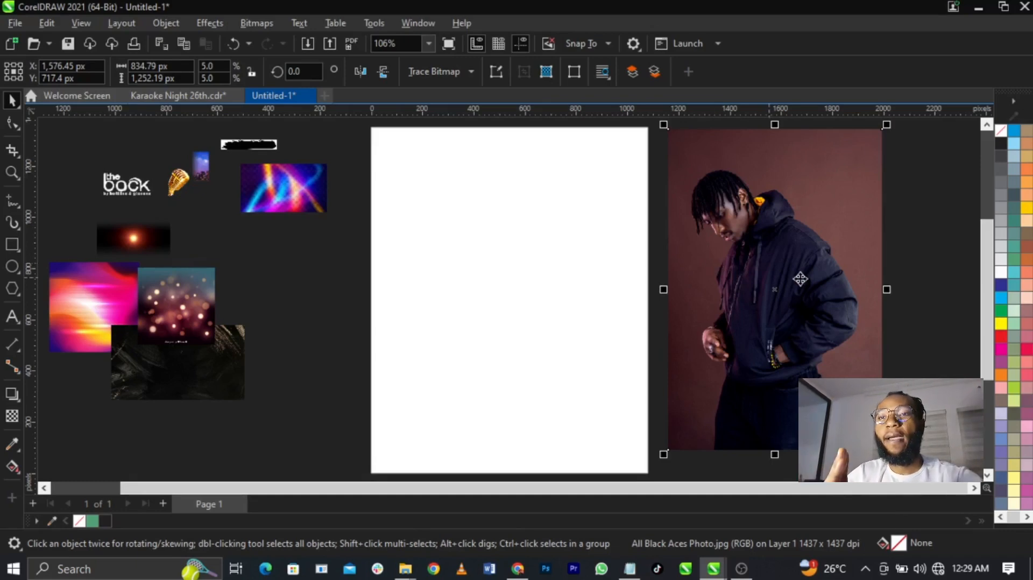
left_click(897, 301)
left_click_drag(833, 294, 833, 297)
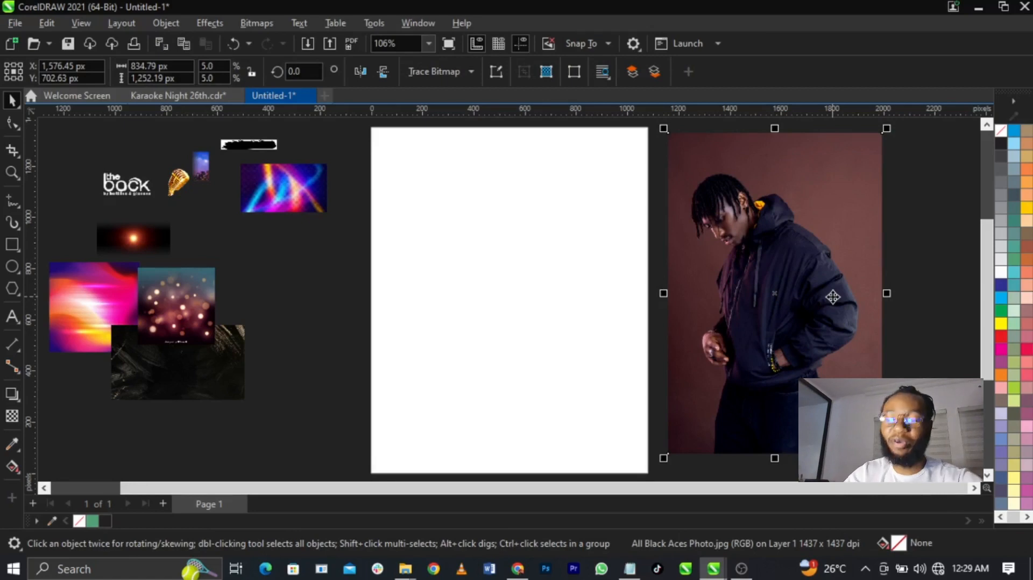
PowerClip the man's photo inside the rectangle on the page.
right_click(833, 297)
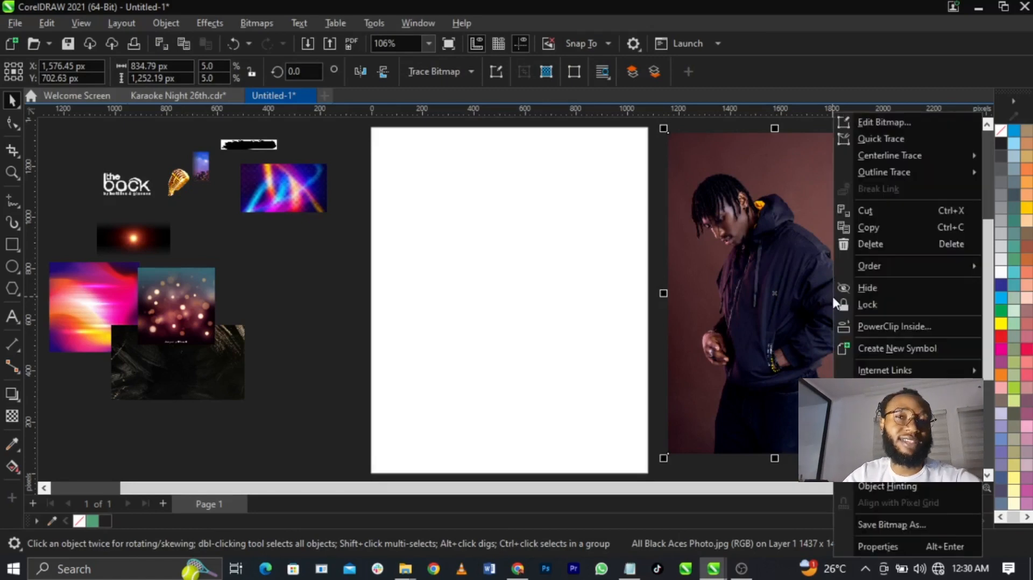
left_click(866, 325)
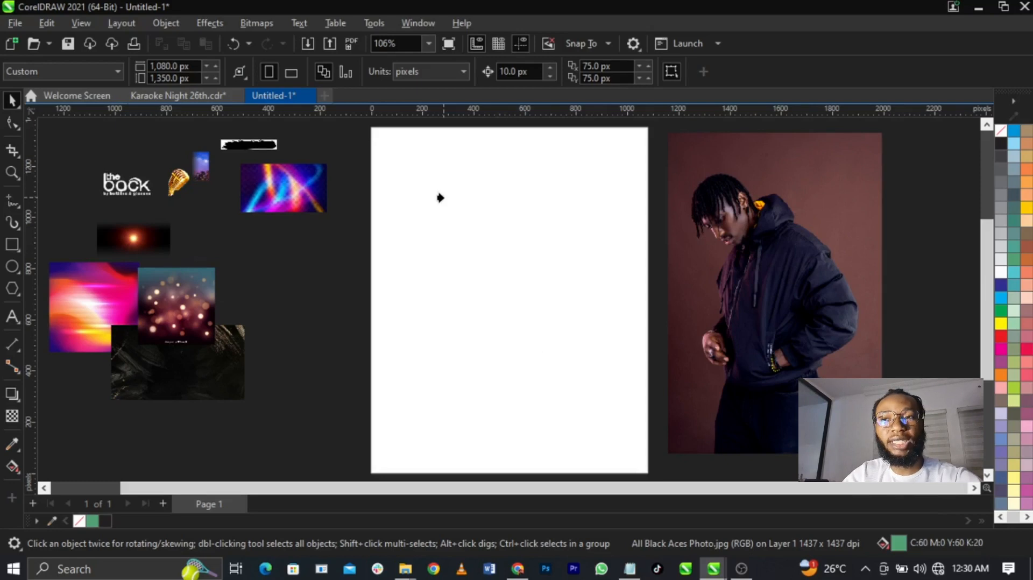
left_click(490, 306)
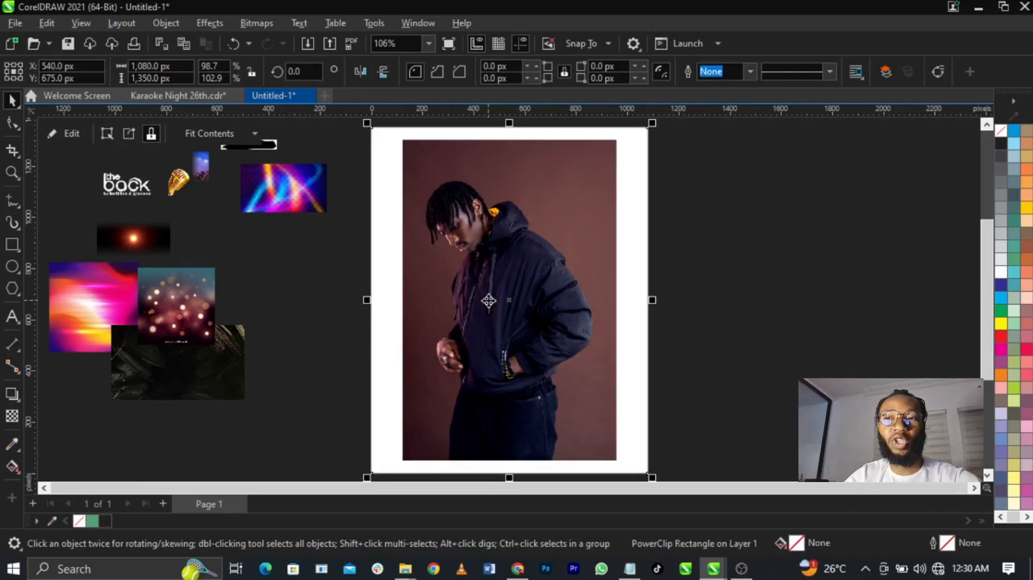
Edit the PowerClip contents and enlarge the photo from its centre to about 1,136 by 1,704 px so it covers the frame.
right_click(488, 300)
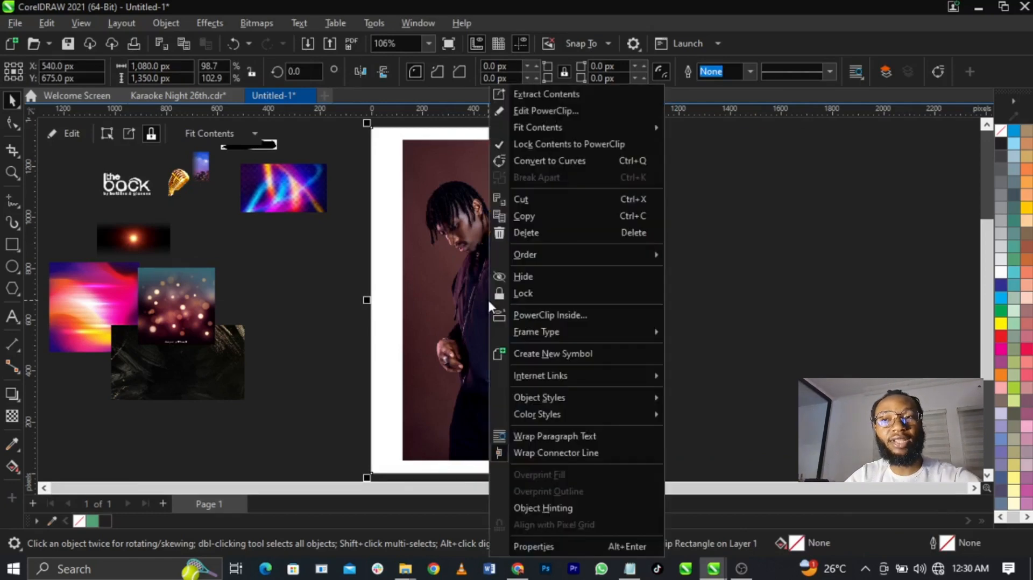
left_click(534, 111)
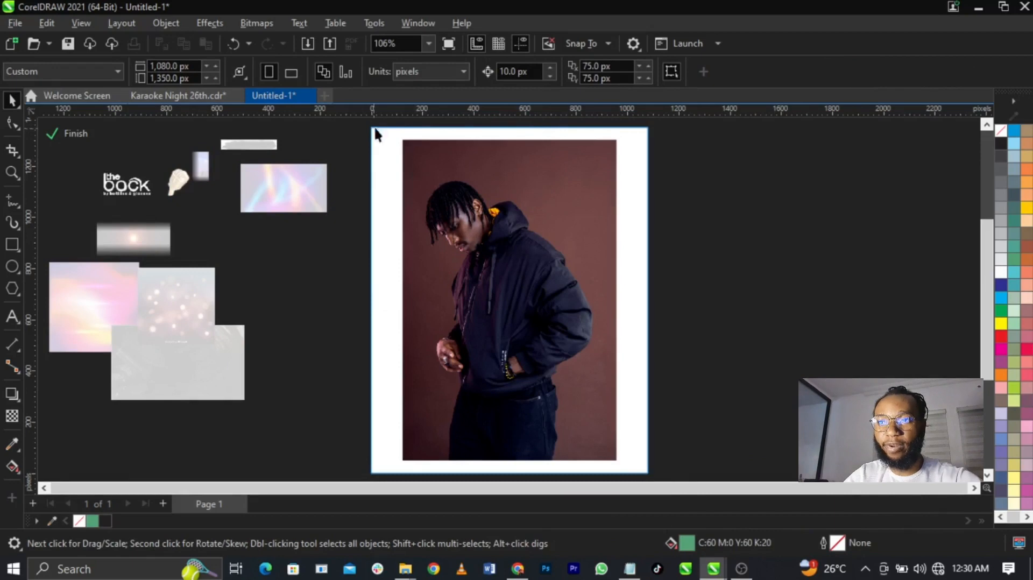
left_click(549, 318)
scroll(549, 317, "down", 3)
scroll(612, 180, "up", 2)
left_click_drag(541, 292, 578, 223)
scroll(579, 223, "down", 3)
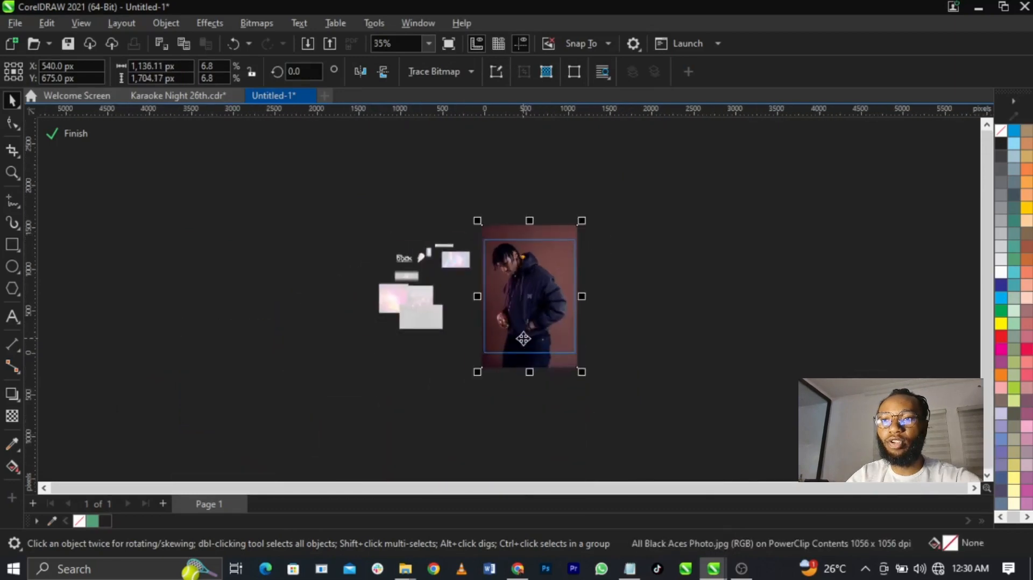
Move the photo straight down until its upper edge meets the frame's upper edge, centred at about Y 502 px.
scroll(562, 224, "up", 3)
left_click_drag(579, 173, 584, 203)
scroll(590, 174, "up", 1)
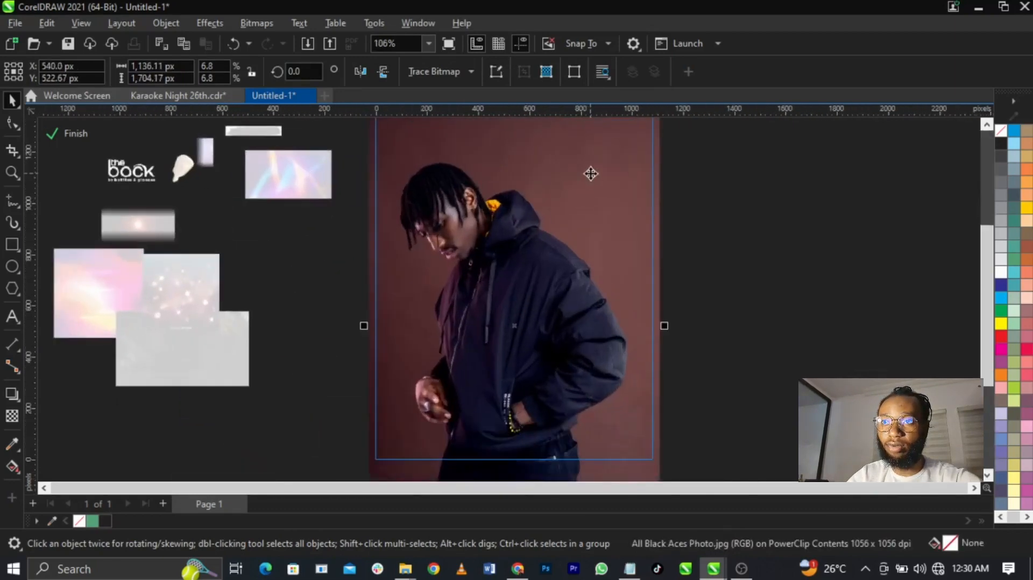
left_click_drag(592, 160, 593, 165)
scroll(587, 183, "down", 2)
scroll(585, 189, "up", 1)
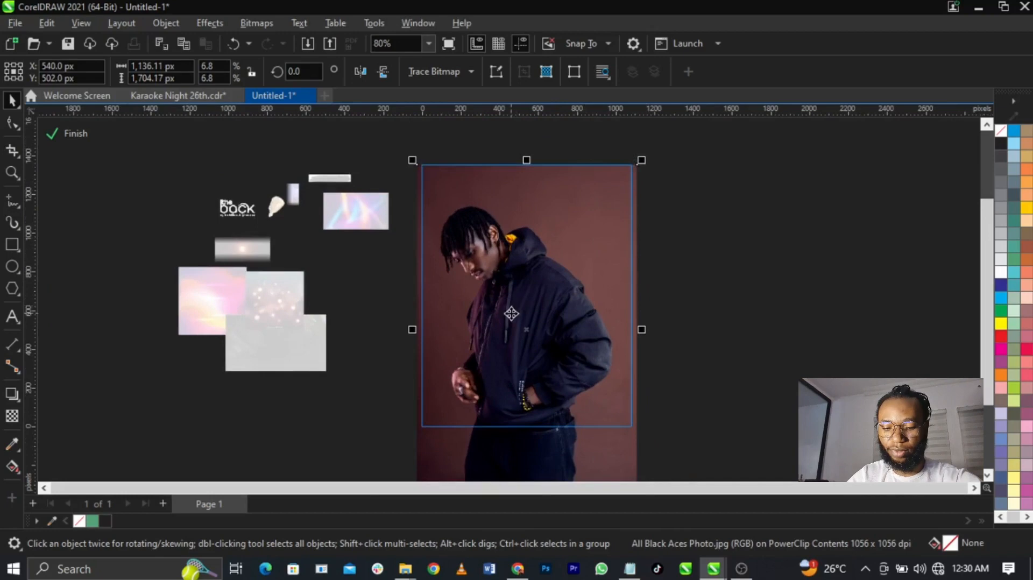
Shift the photo to the right in the frame, scale it down to about 1,088 by 1,632 px, and deselect it.
scroll(533, 278, "up", 1)
mouse_move(514, 255)
left_mouse_down()
mouse_move(533, 250)
mouse_move(525, 252)
left_mouse_up()
left_click_drag(666, 146, 661, 149)
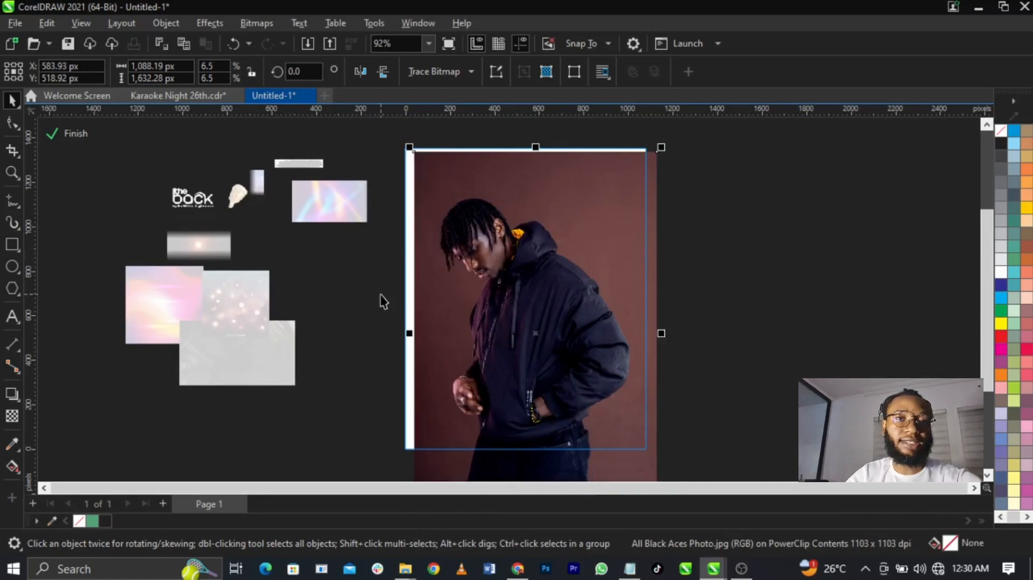
left_click_drag(376, 148, 451, 441)
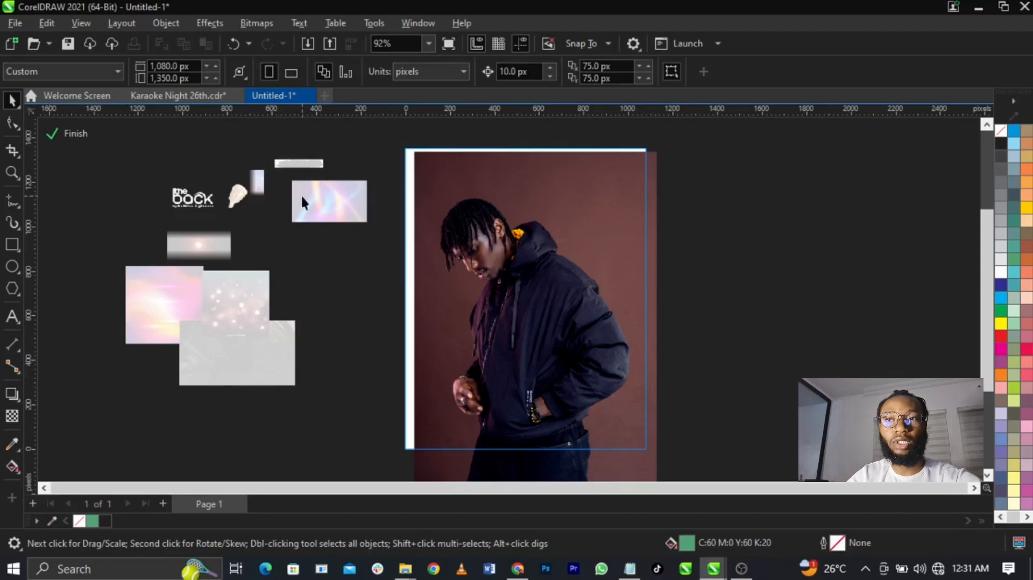
scroll(469, 246, "down", 2)
scroll(501, 343, "up", 1)
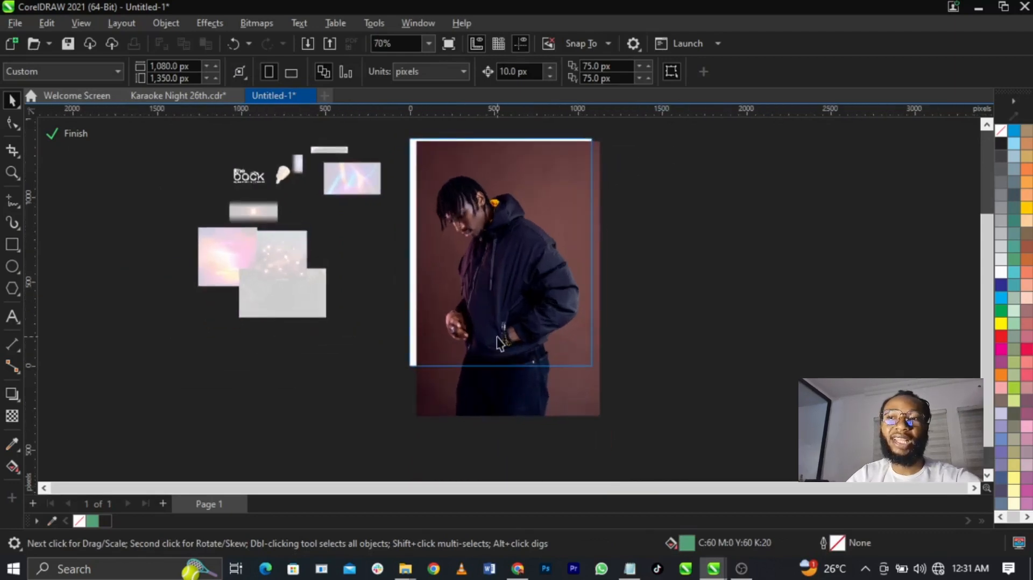
Copy the man's photo inside the PowerClip frame and paste a duplicate directly over the original.
left_click(501, 343)
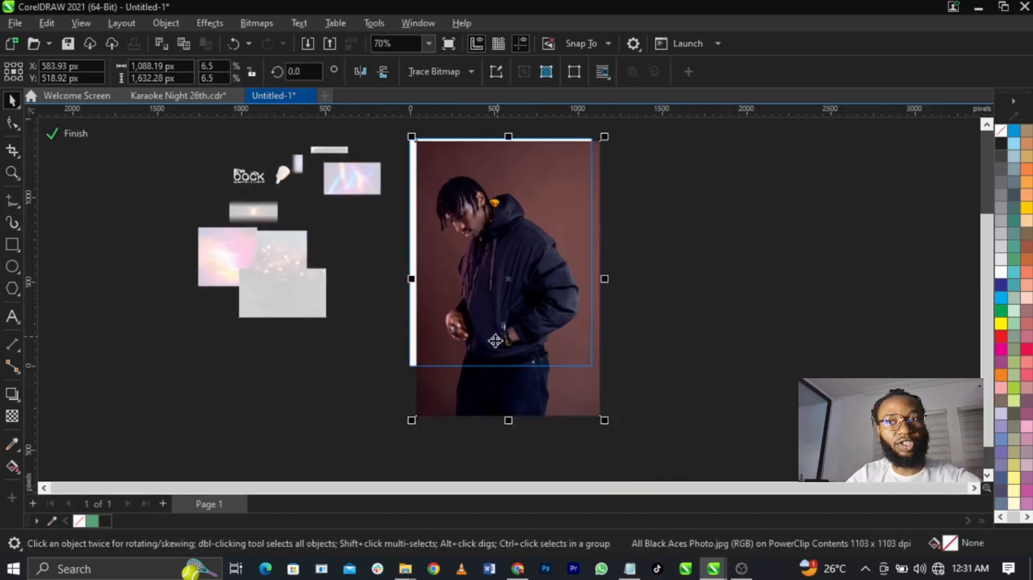
left_click_drag(413, 423, 411, 424)
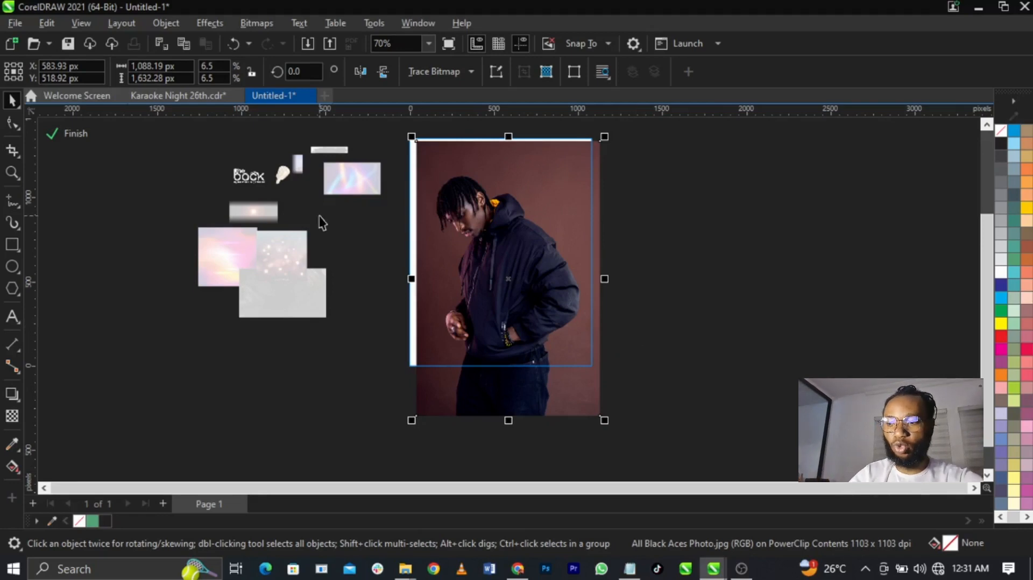
key("ctrl+c")
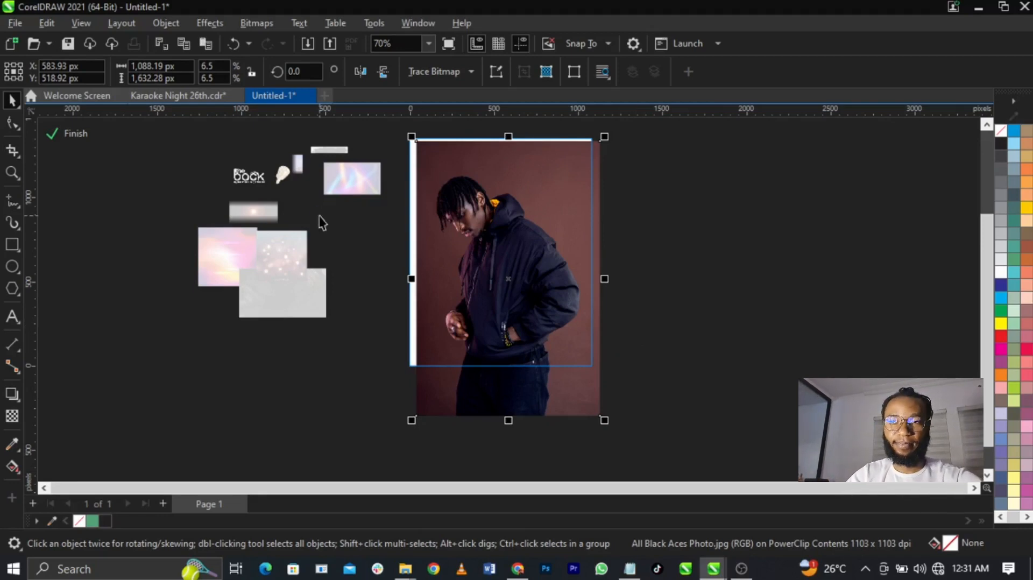
key("ctrl+v")
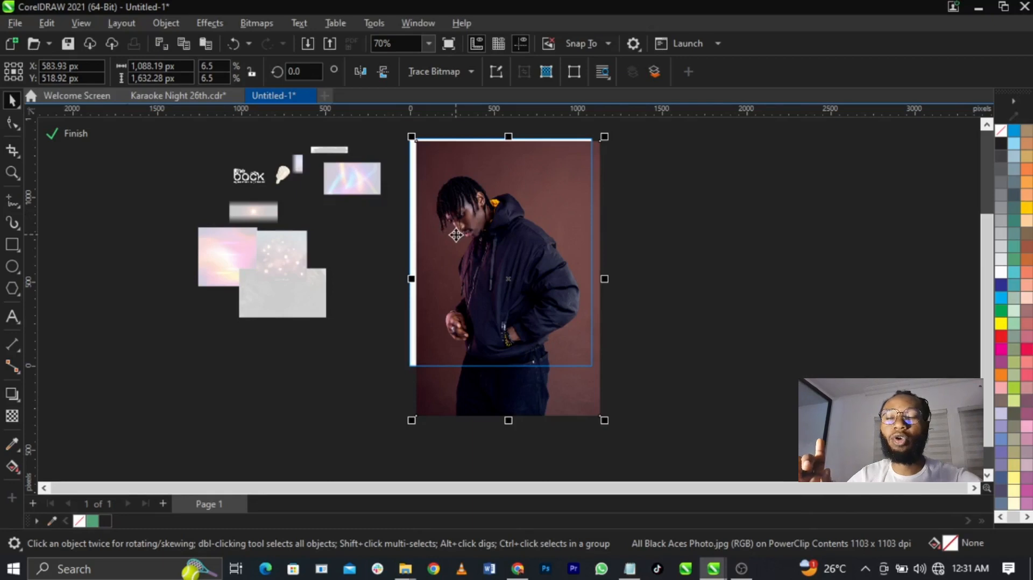
left_click_drag(455, 235, 687, 238)
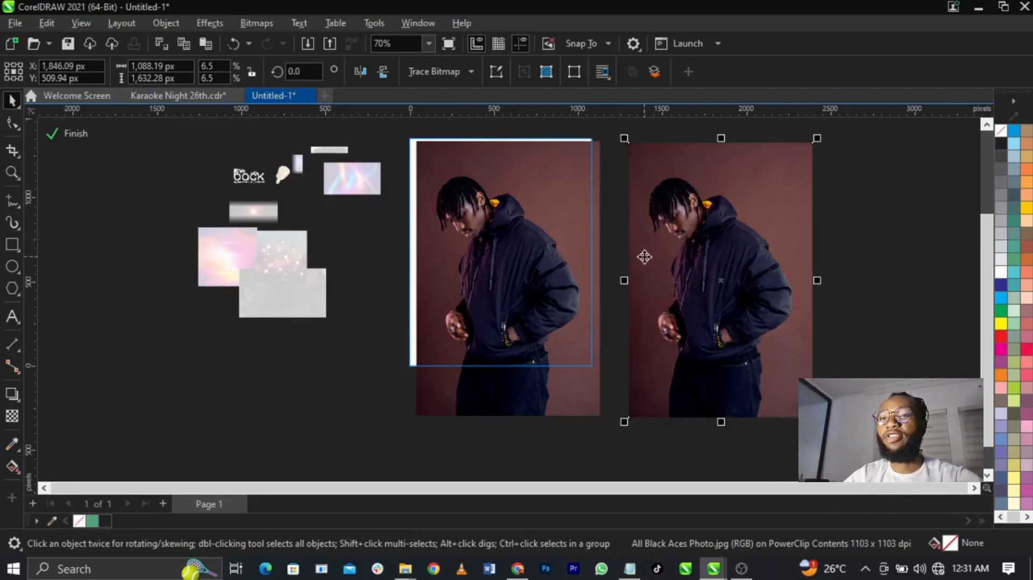
key("ctrl+z")
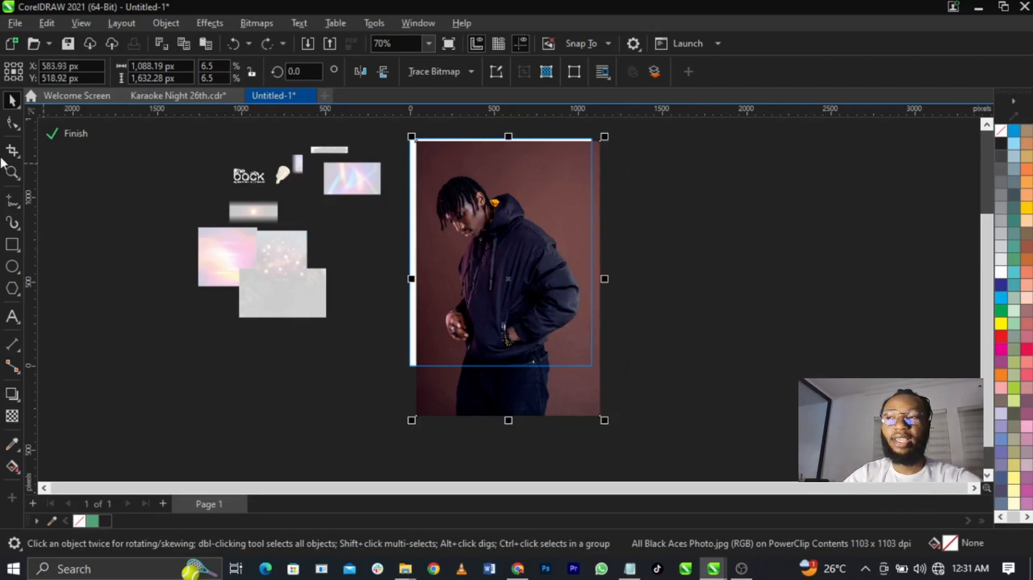
Crop the duplicate photo to a narrow strip along its left edge and stretch it leftward to about 223 px wide, covering the white gap.
left_click(12, 122)
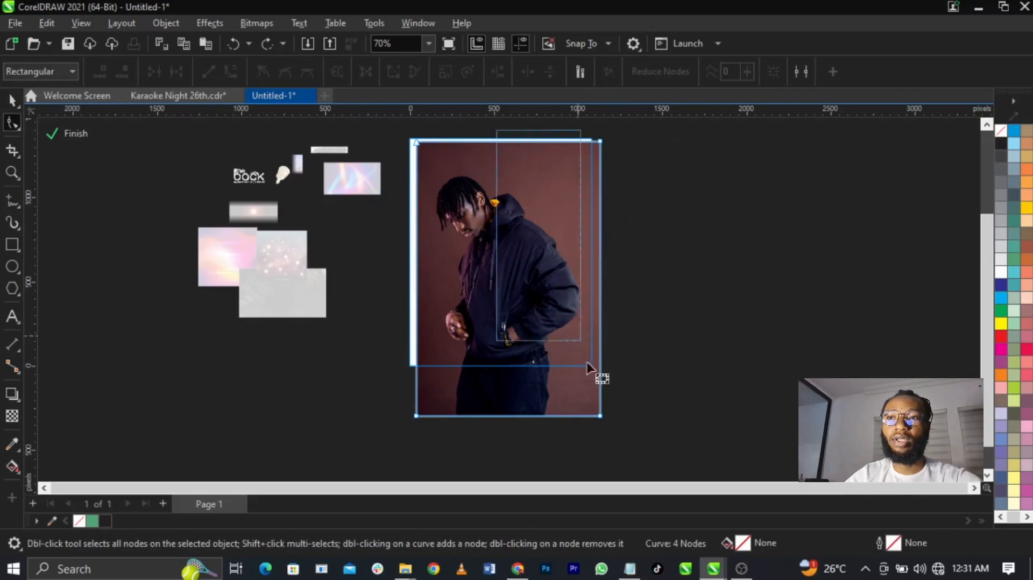
left_click_drag(587, 368, 587, 162)
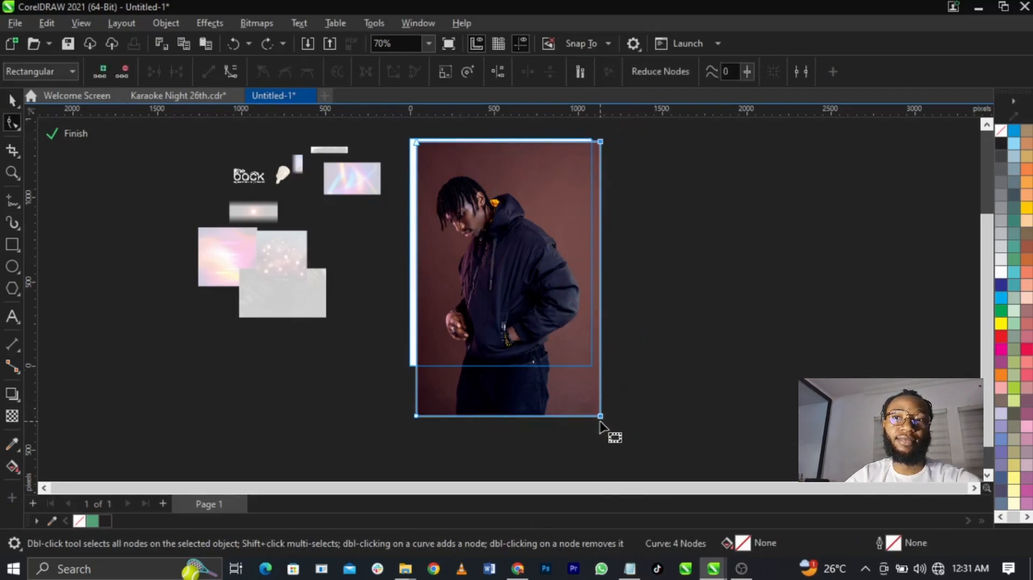
left_click_drag(599, 422, 433, 423)
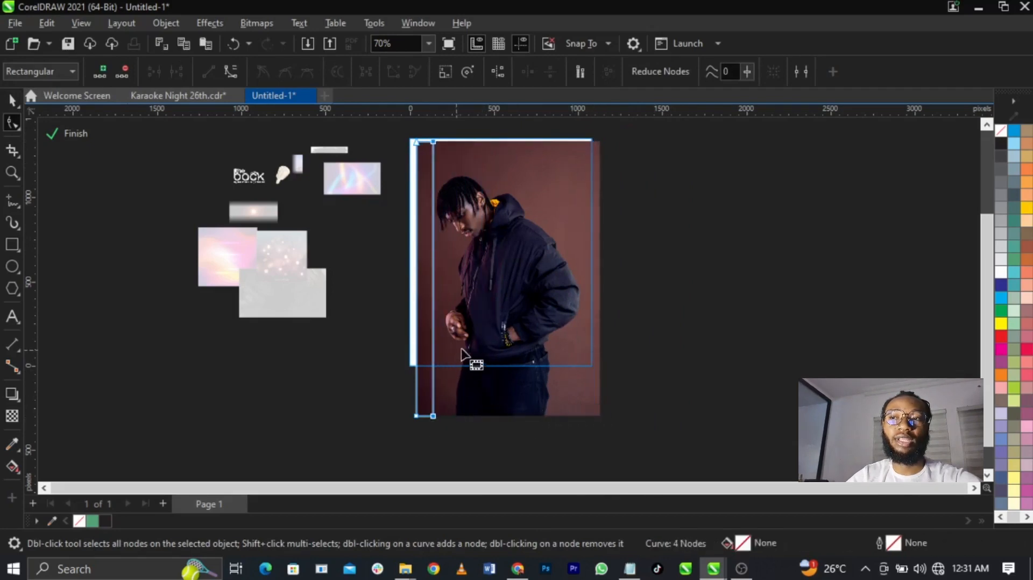
key("space")
left_click_drag(417, 271, 391, 278)
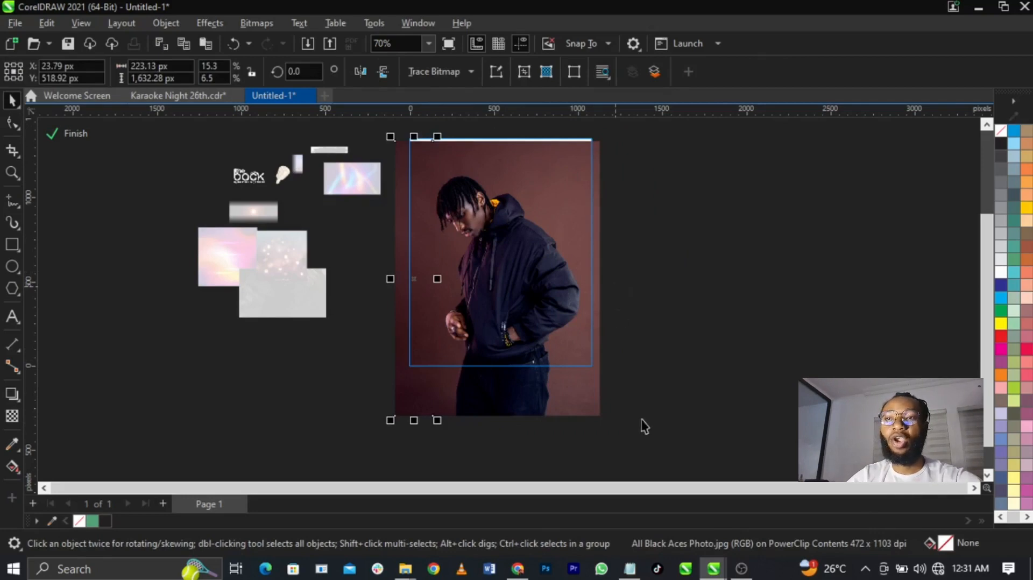
Convert the photo and its edge strip together into one 300 dpi RGB Color (24-bit) bitmap with anti-aliasing and a transparent background.
left_click_drag(656, 448, 380, 135)
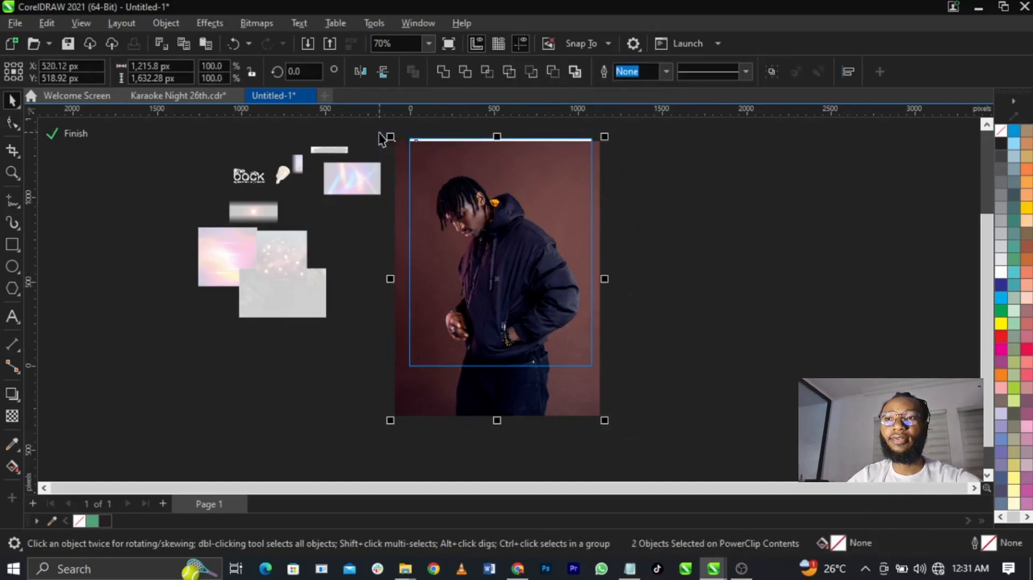
left_click(269, 19)
left_click(288, 42)
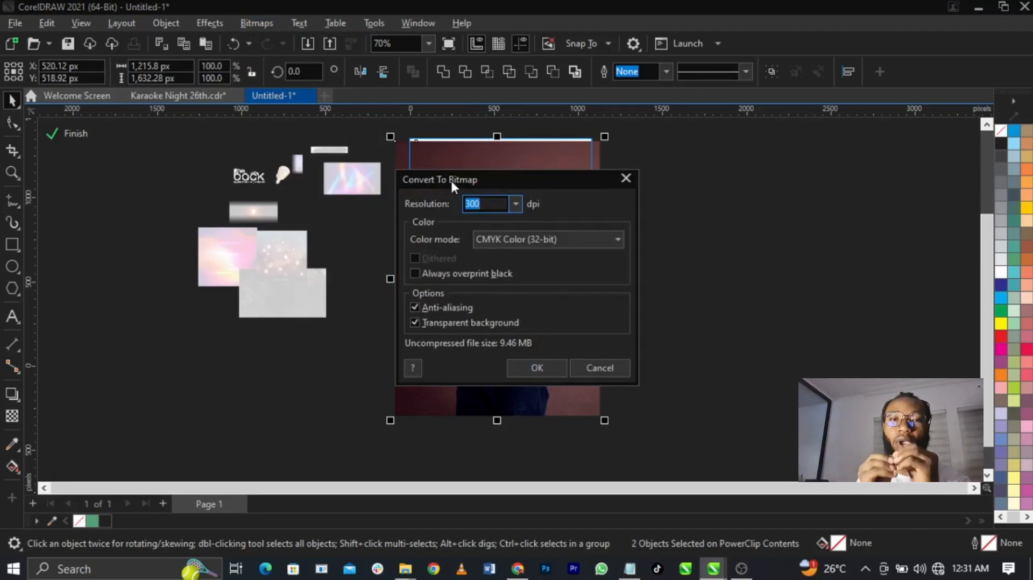
left_click_drag(451, 182, 691, 160)
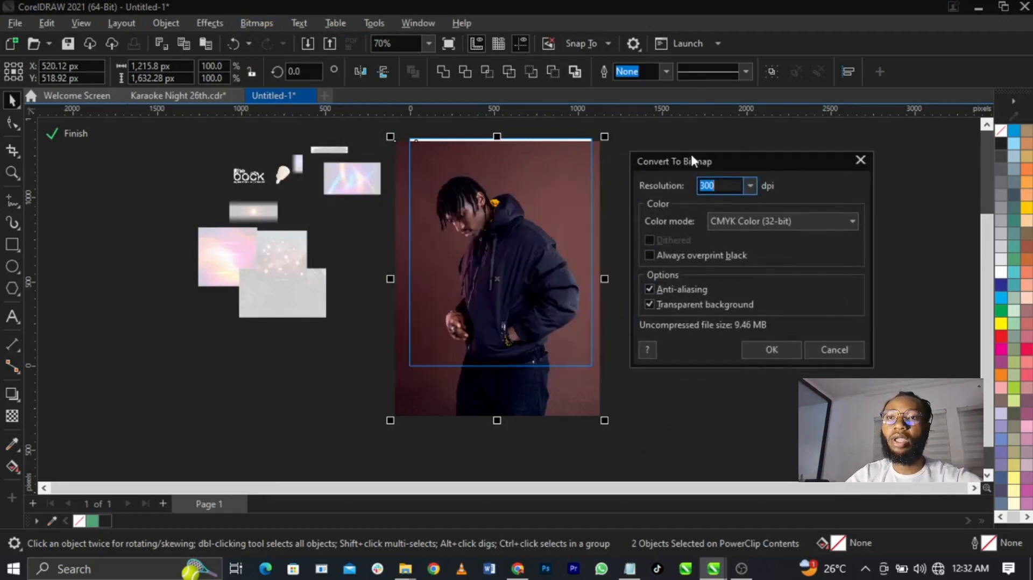
left_click(733, 224)
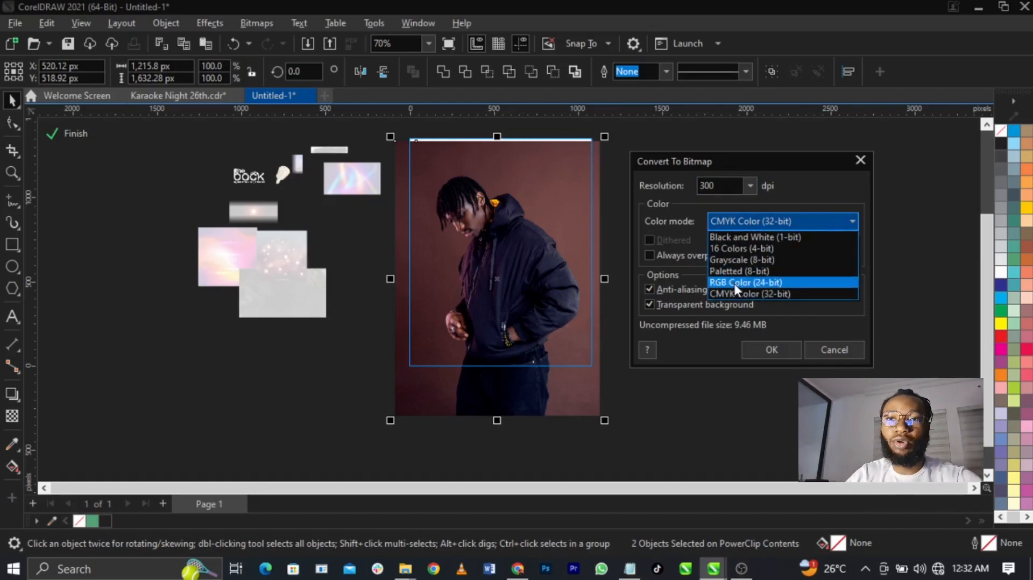
left_click(734, 283)
left_click(752, 353)
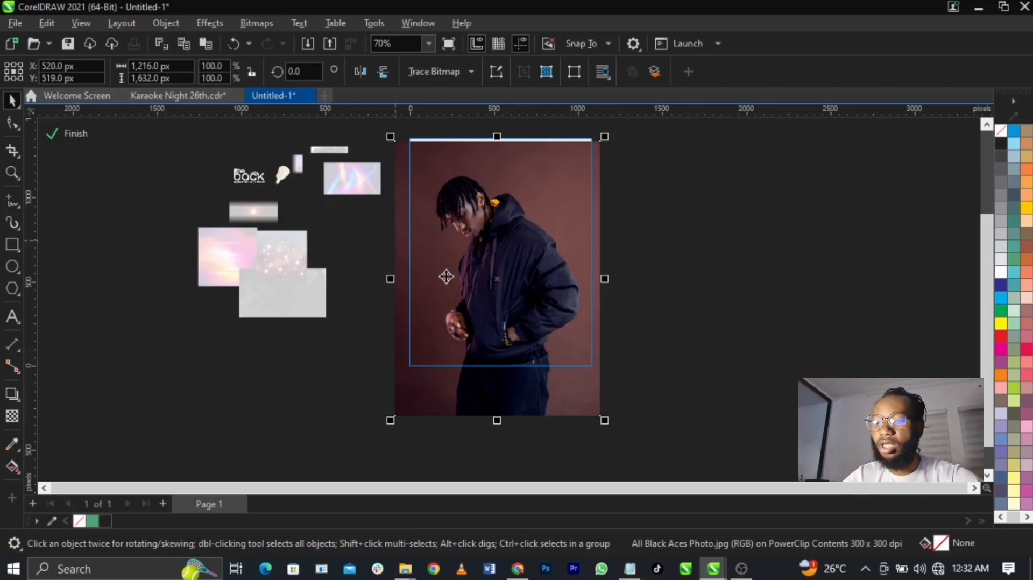
Crop the merged photo's duplicate with the Shape tool to a strip about 132 px high along its upper edge.
left_click_drag(447, 277, 572, 242)
key("ctrl+z")
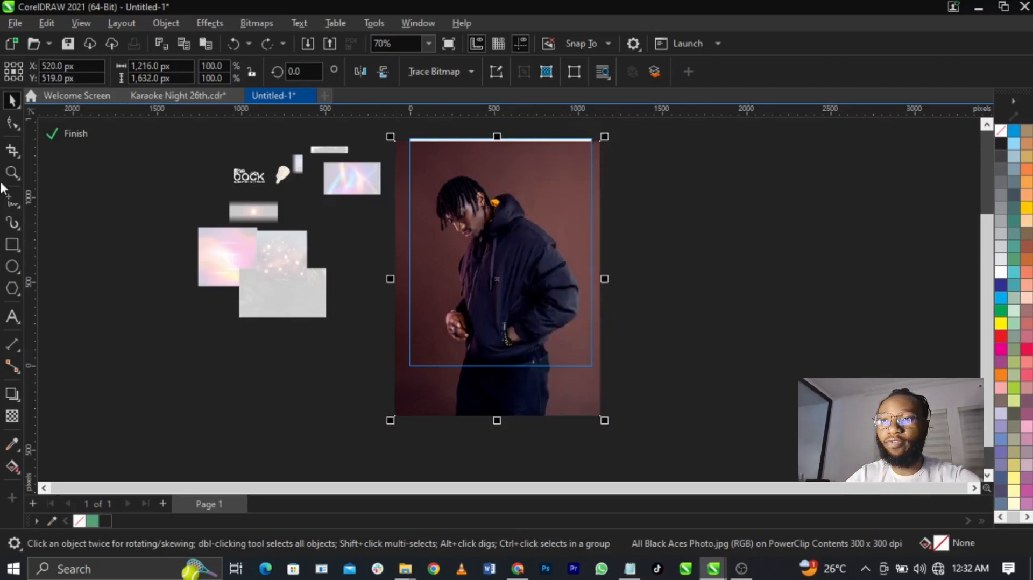
left_click(14, 126)
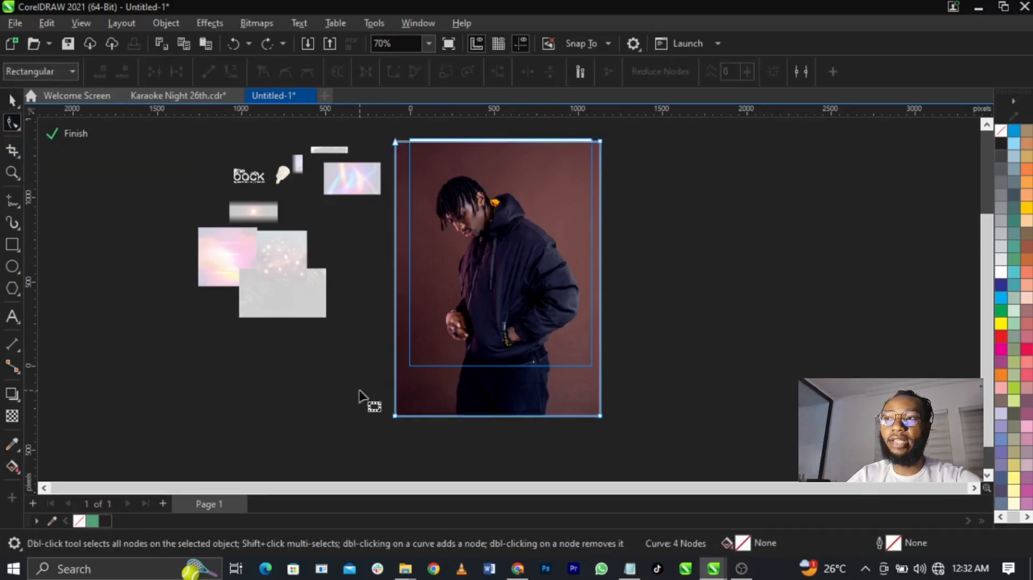
left_click_drag(359, 391, 678, 462)
left_click_drag(602, 418, 601, 163)
key("space")
Stretch the strip upward to cover the white gap above the photo, then finish editing the PowerClip and deselect it.
scroll(499, 139, "up", 1)
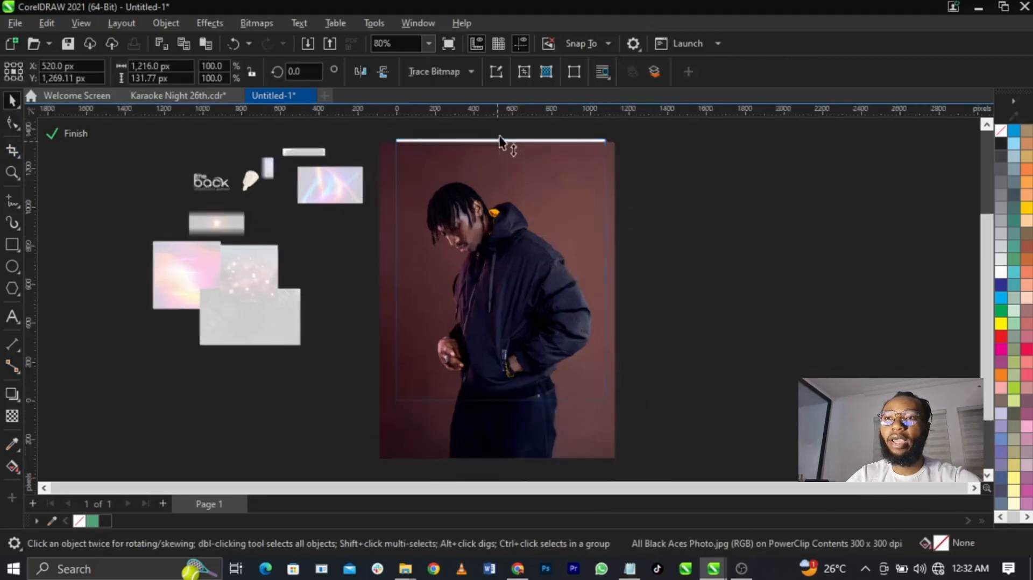
scroll(500, 137, "up", 3)
left_click_drag(496, 144, 496, 125)
left_click(891, 236, "ctrl")
left_click(892, 237)
Move the splash image from the asset group to the empty area right of the page, at about X 1,543, Y 699 px.
scroll(691, 181, "down", 1)
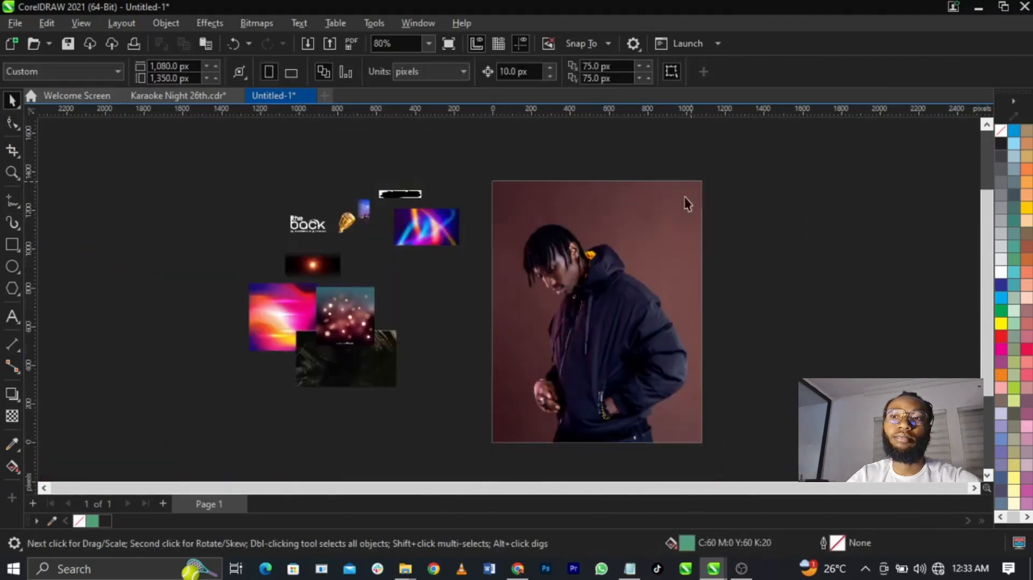
scroll(697, 307, "up", 1)
scroll(638, 293, "down", 1)
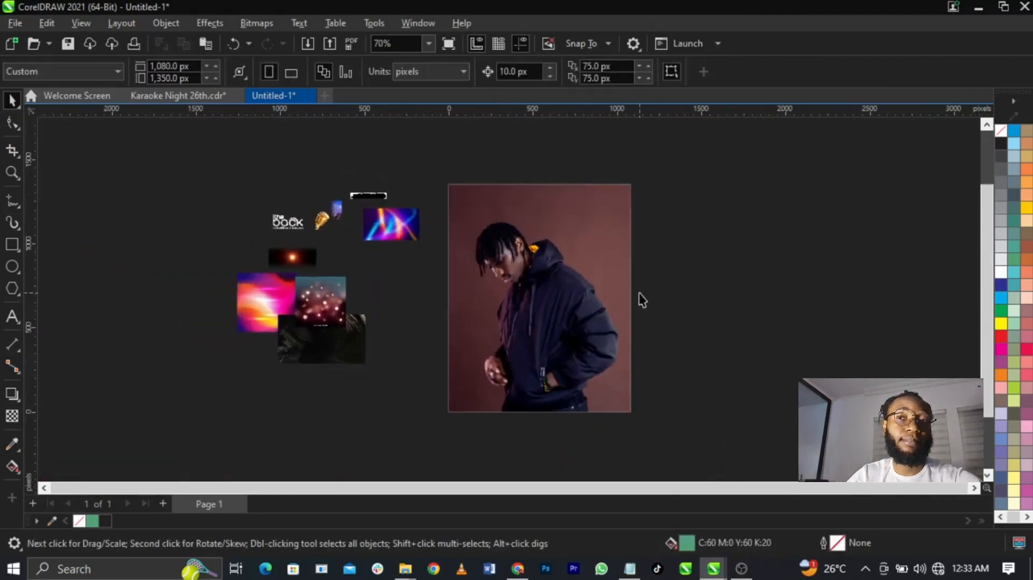
scroll(638, 293, "up", 1)
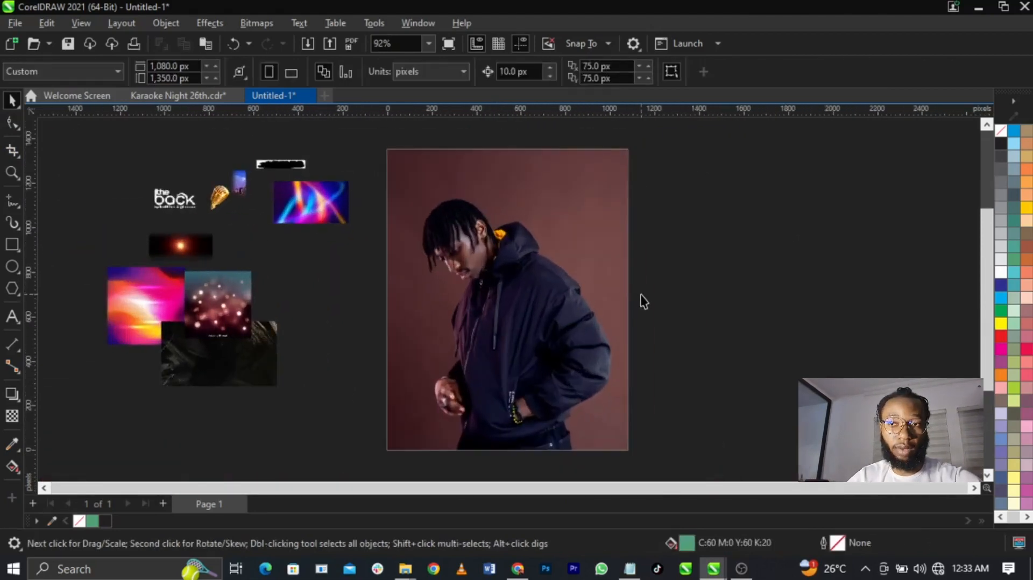
scroll(645, 302, "up", 1)
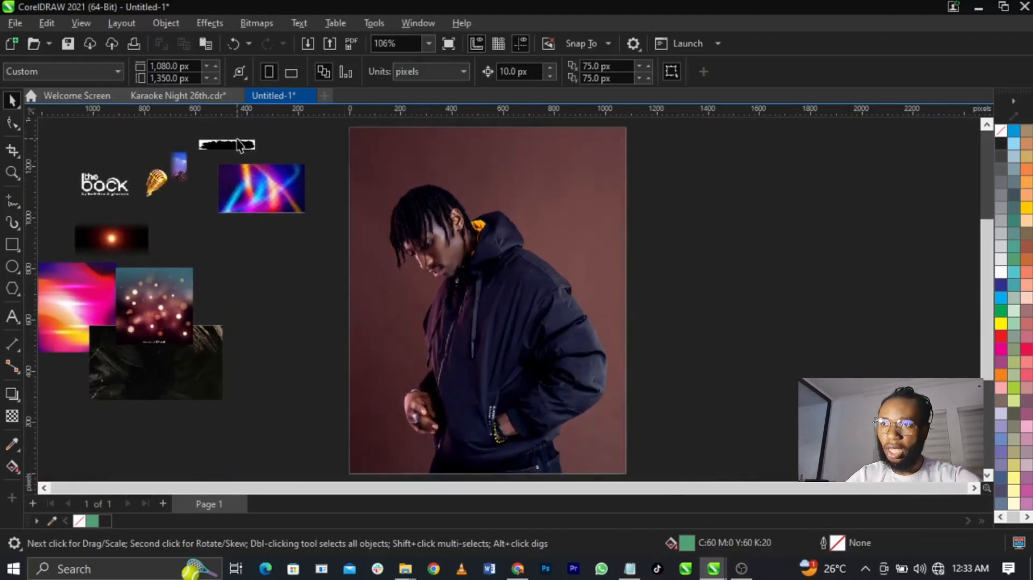
left_click_drag(239, 144, 689, 269)
Move the dotted light background onto the page and enlarge it to about 1,466 px square, centred near X 567, Y 637 px.
scroll(486, 228, "down", 5)
scroll(516, 231, "up", 6)
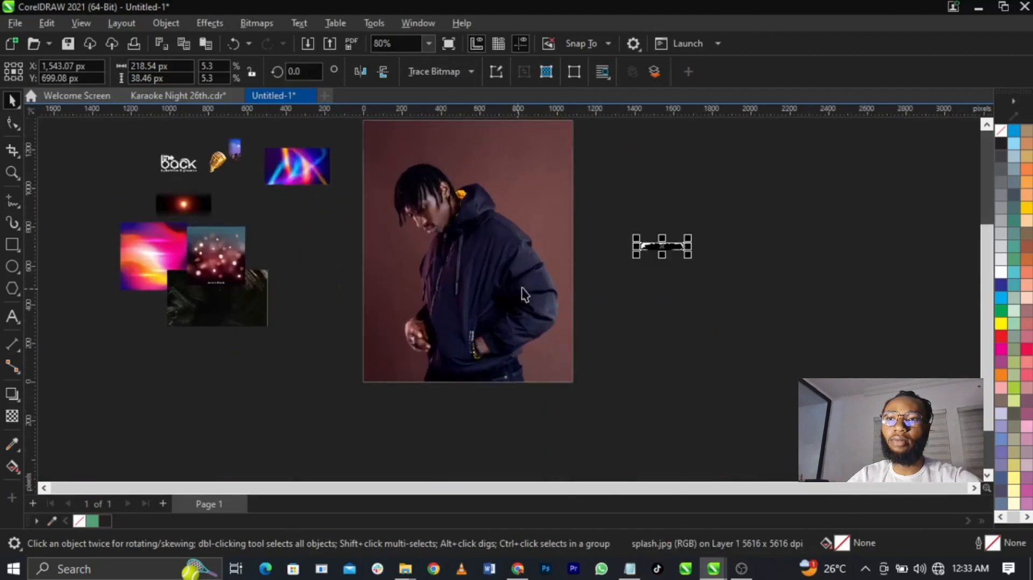
scroll(516, 231, "down", 2)
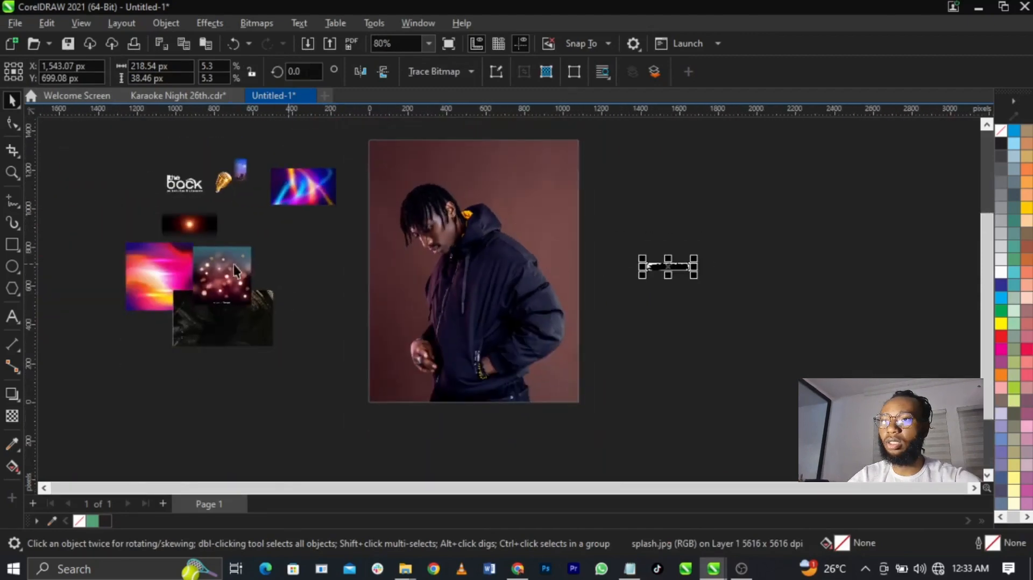
left_click_drag(233, 264, 426, 251)
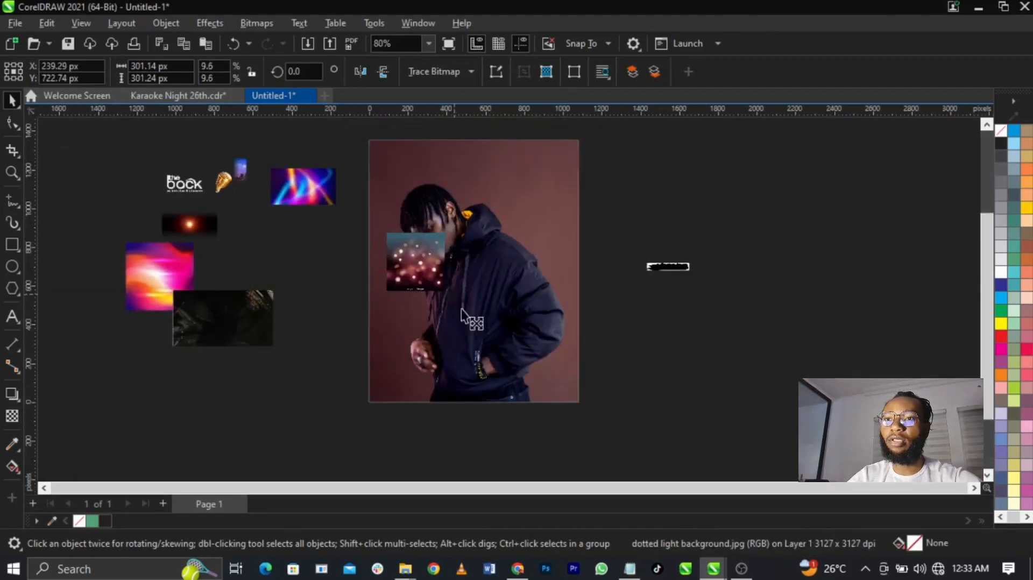
left_click_drag(451, 296, 566, 415)
left_click_drag(494, 348, 564, 353)
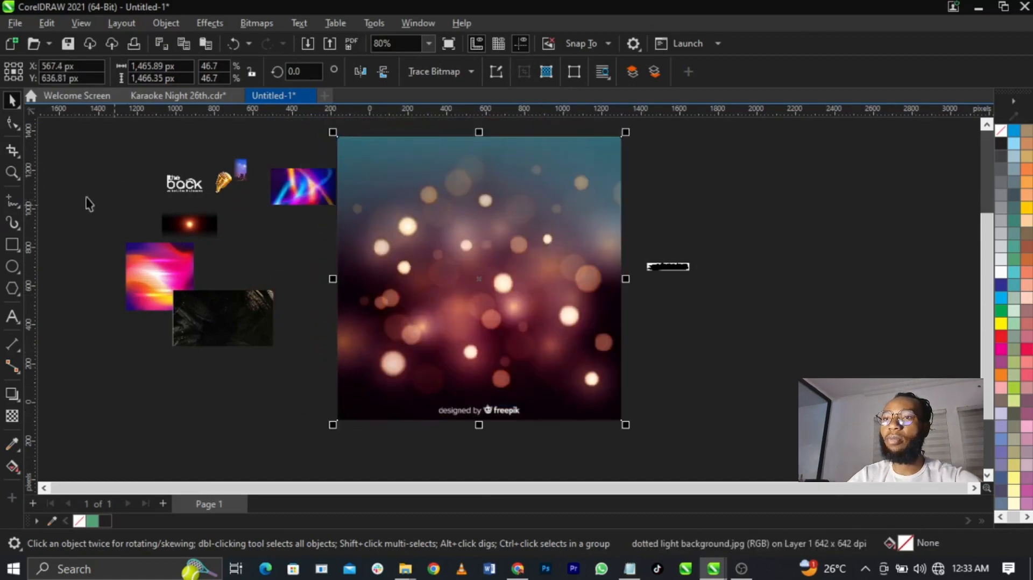
Shift the dotted light background to the right of the man's face and PowerClip it inside the page rectangle.
left_click_drag(450, 253, 589, 254)
right_click(589, 259)
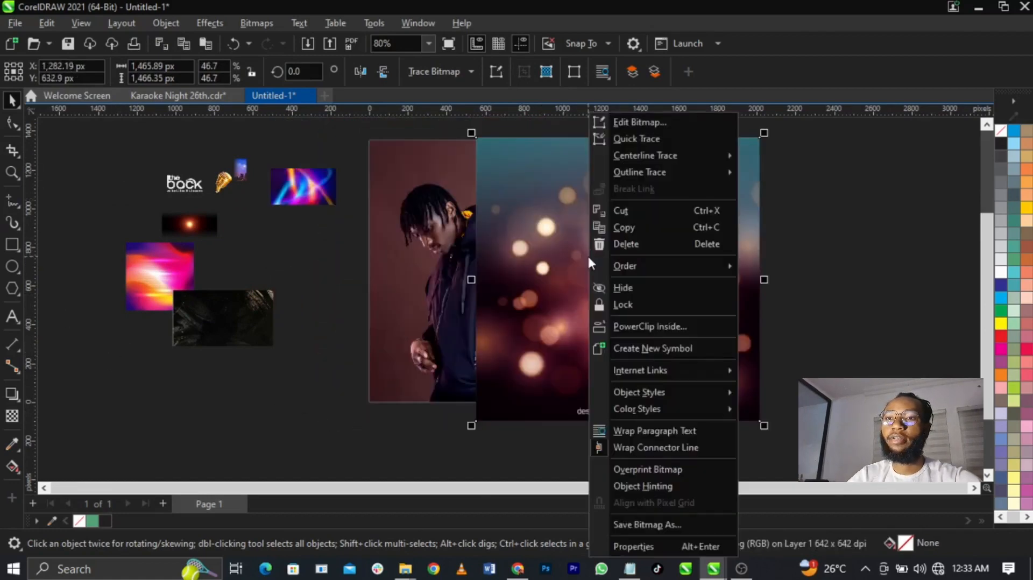
left_click(627, 326)
left_click(454, 275)
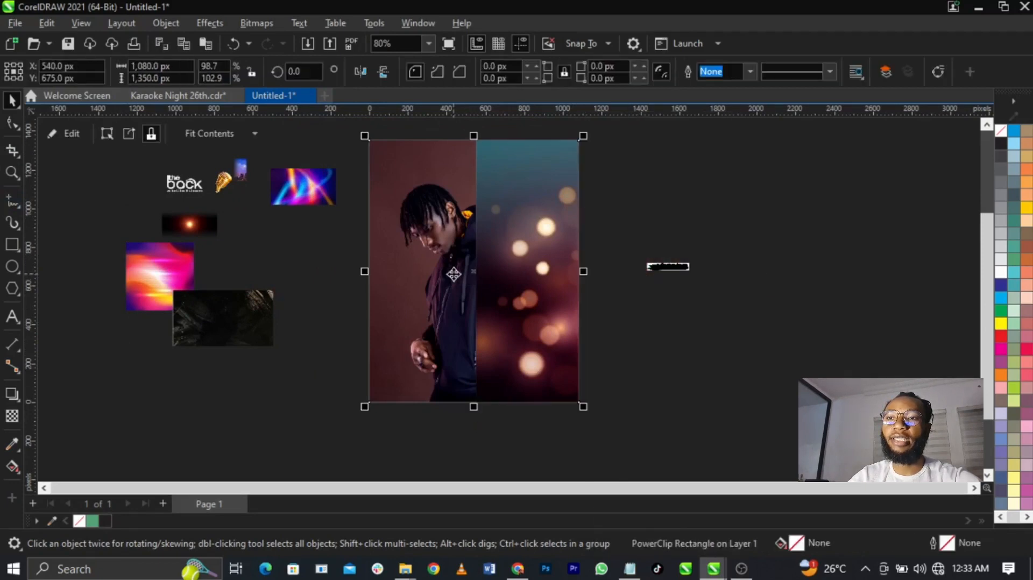
Edit the PowerClip contents and move the dotted light background over the whole frame, centred at about X 599, Y 664 px.
right_click(493, 274)
left_click(575, 108)
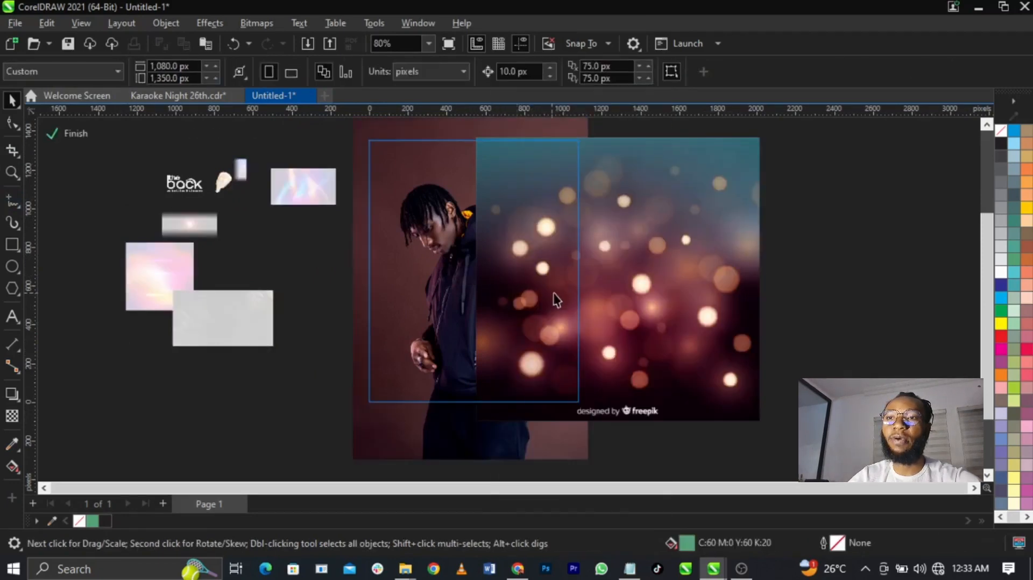
left_click_drag(556, 299, 457, 286)
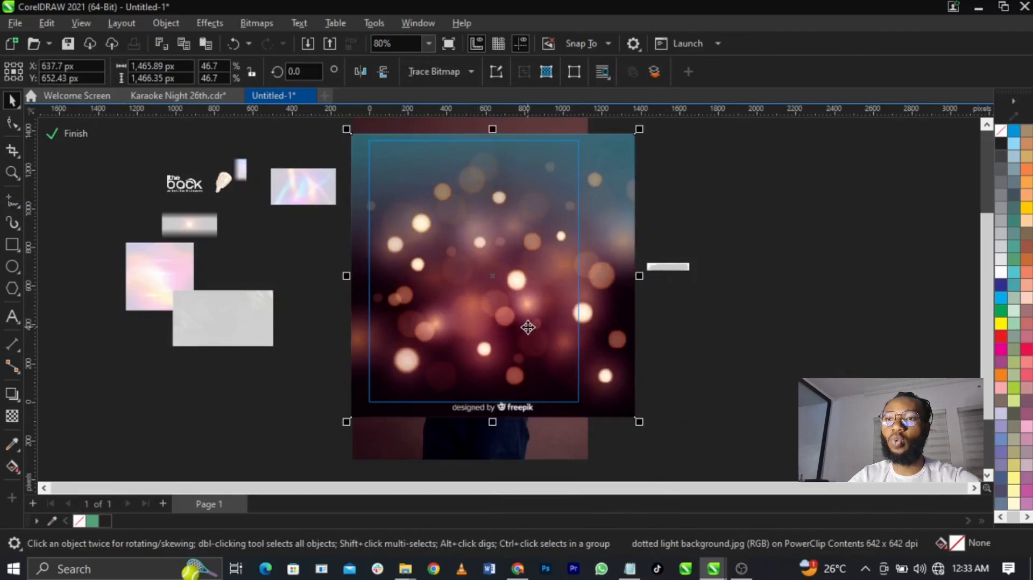
mouse_move(528, 327)
left_mouse_down()
mouse_move(513, 323)
mouse_move(522, 309)
left_mouse_up()
left_click(523, 311)
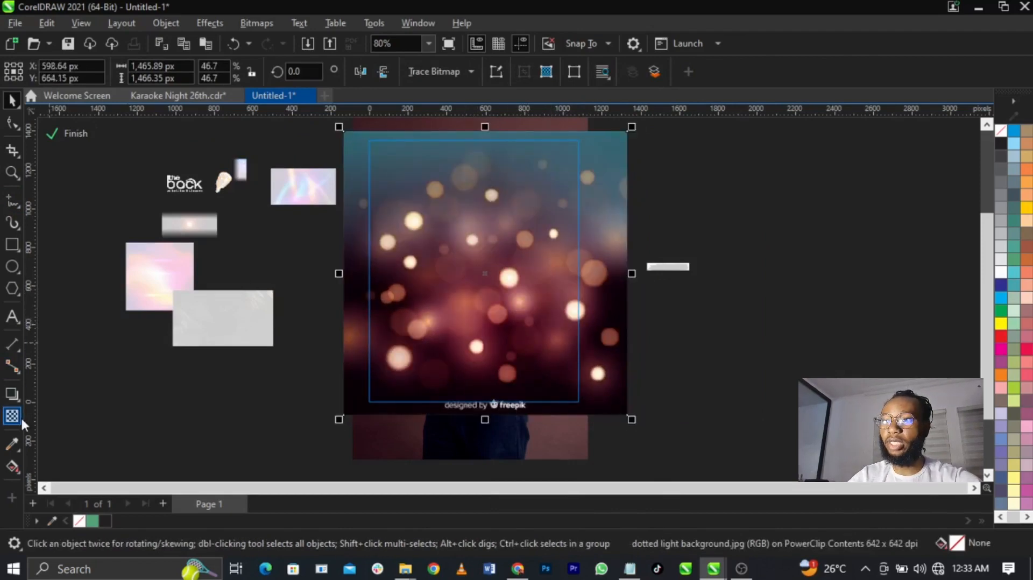
Crop the freepik credit off the background's lower edge and enlarge the image from its centre to about 1,514 by 1,440 px.
scroll(540, 414, "up", 1)
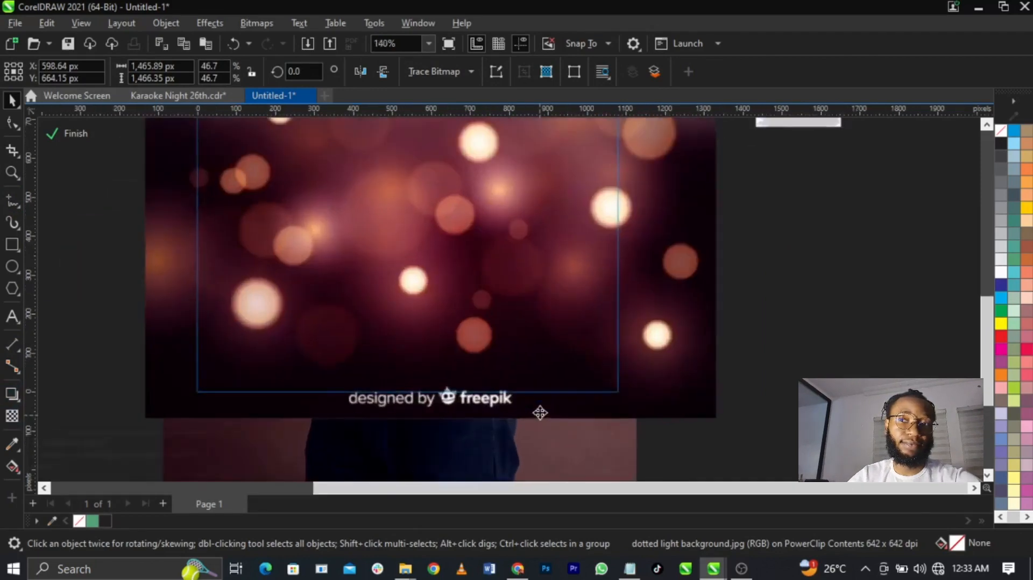
scroll(382, 431, "up", 1)
scroll(429, 394, "down", 1)
left_click(5, 126)
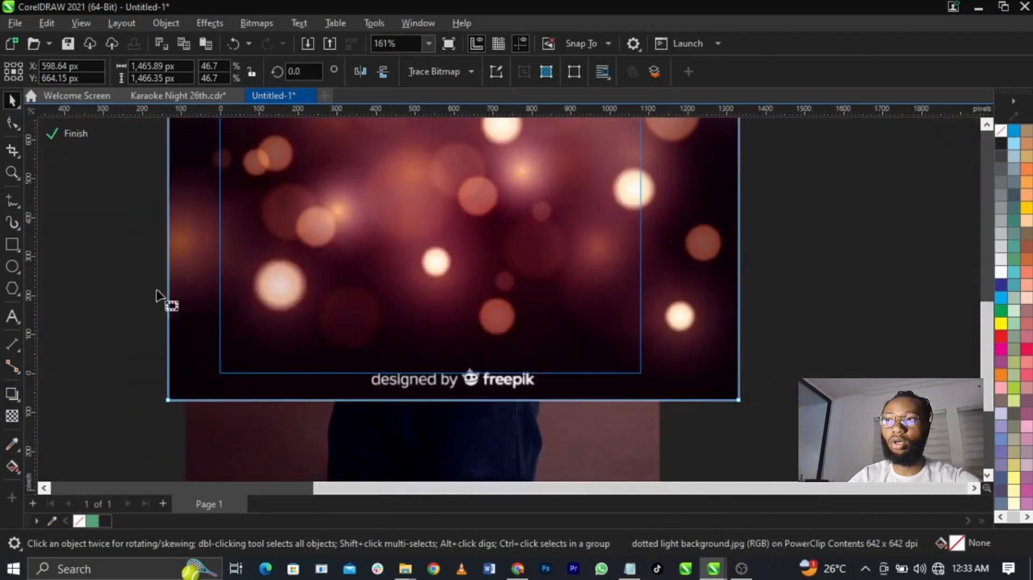
left_click_drag(129, 352, 739, 376)
key("space")
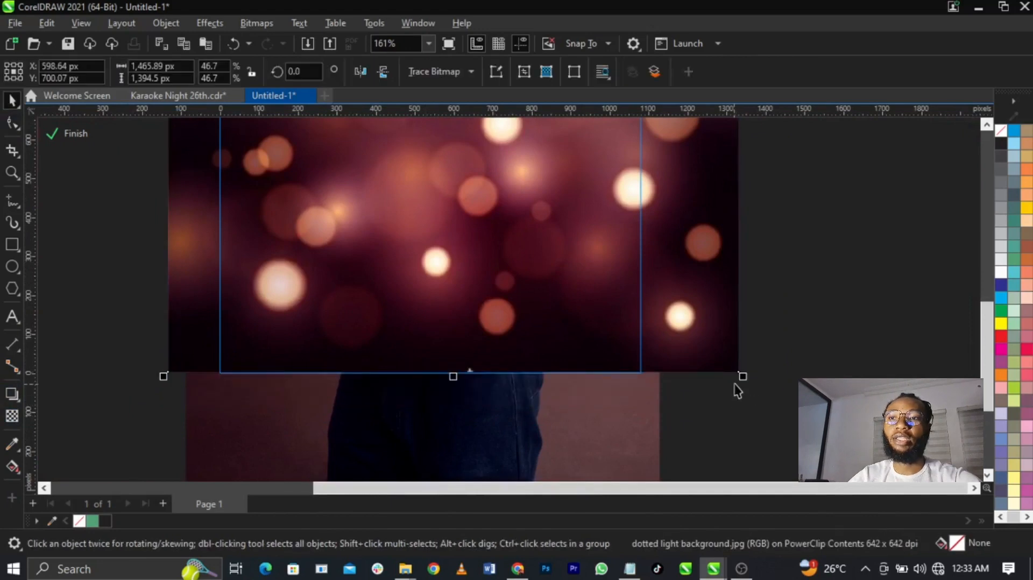
scroll(618, 302, "down", 1)
scroll(618, 301, "up", 1)
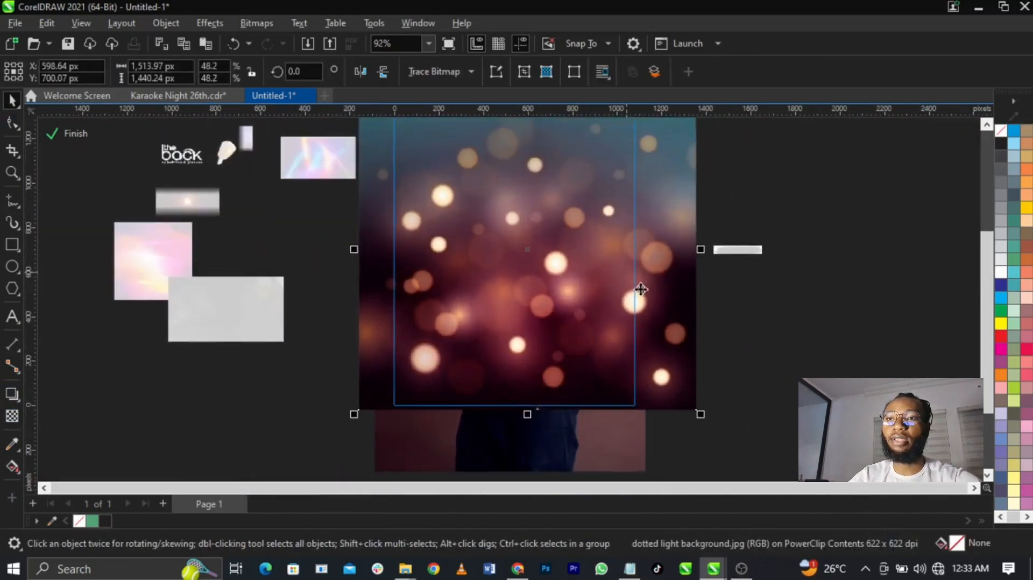
Set the dotted light background's transparency merge mode to Soft Light.
scroll(591, 262, "up", 1)
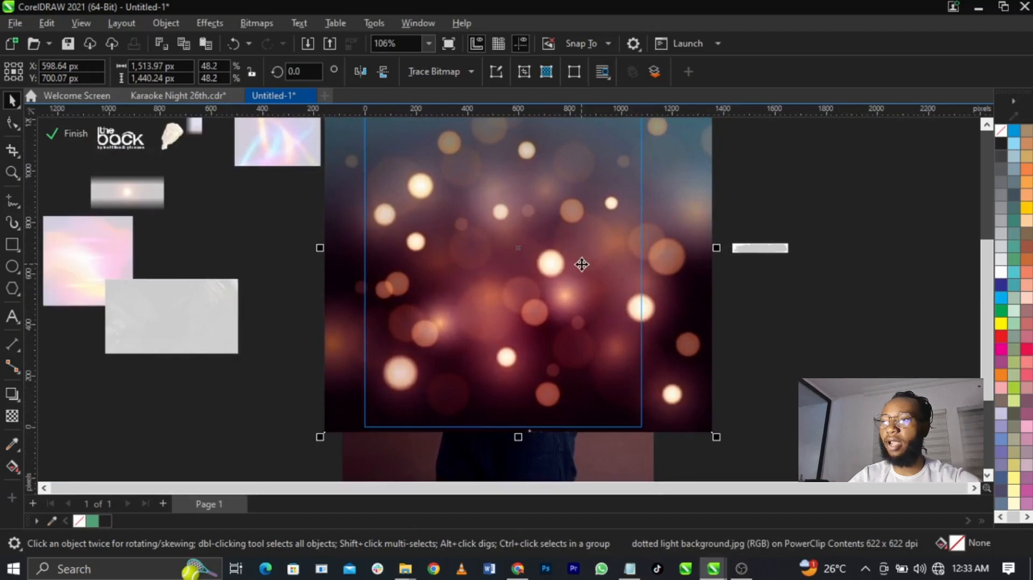
left_click(10, 420)
scroll(318, 355, "down", 3)
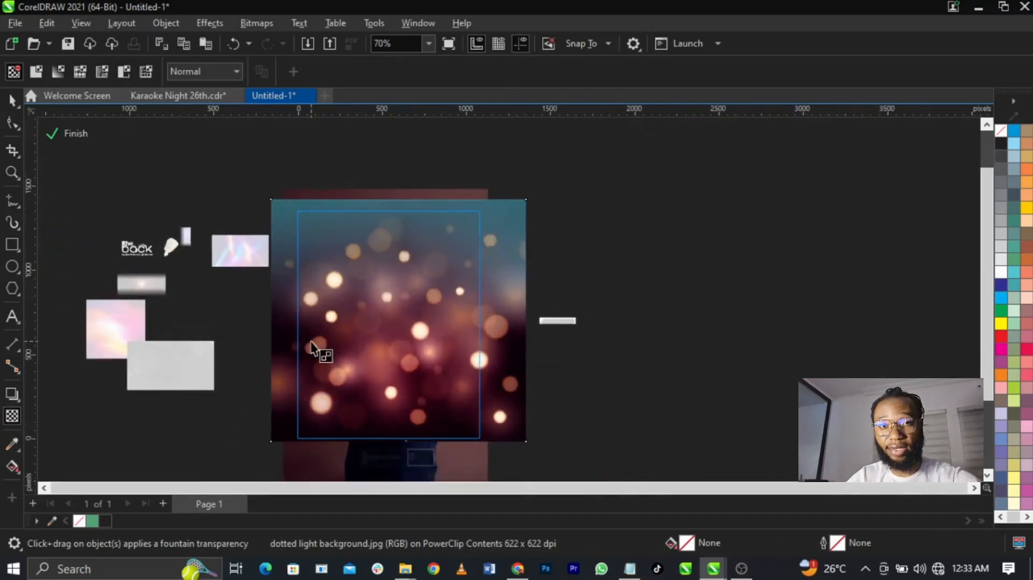
scroll(311, 347, "up", 1)
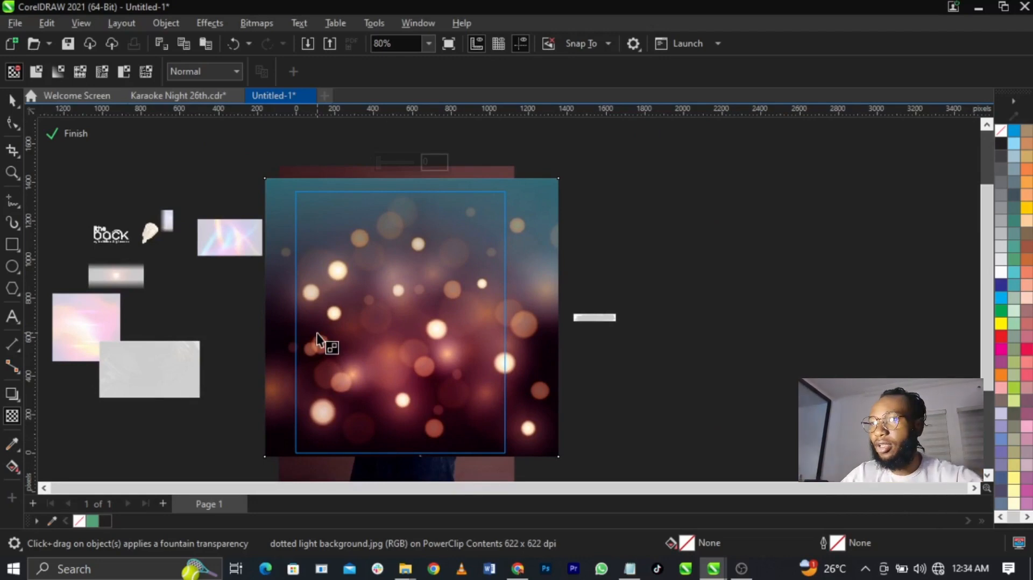
left_click(188, 81)
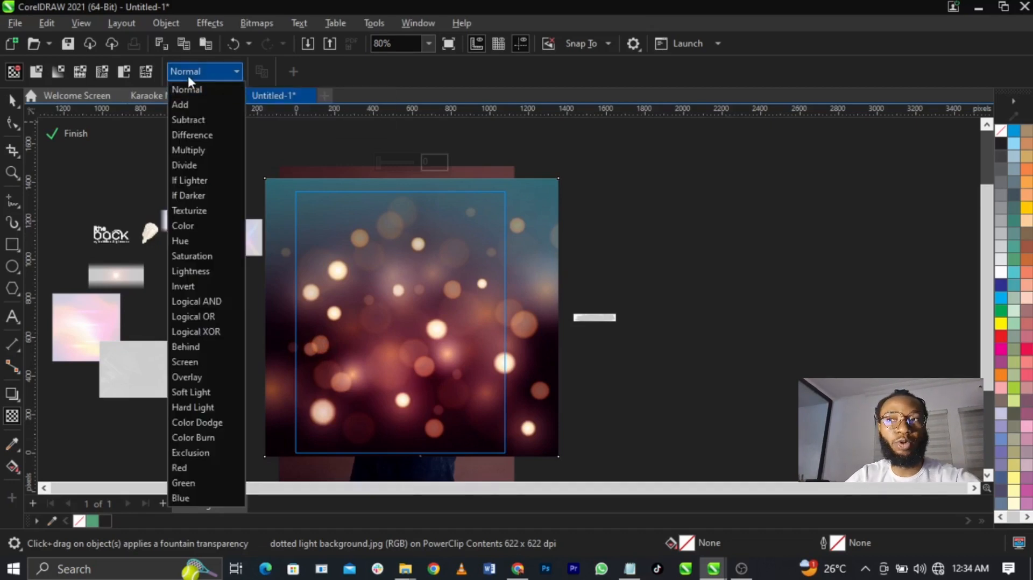
left_click(215, 388)
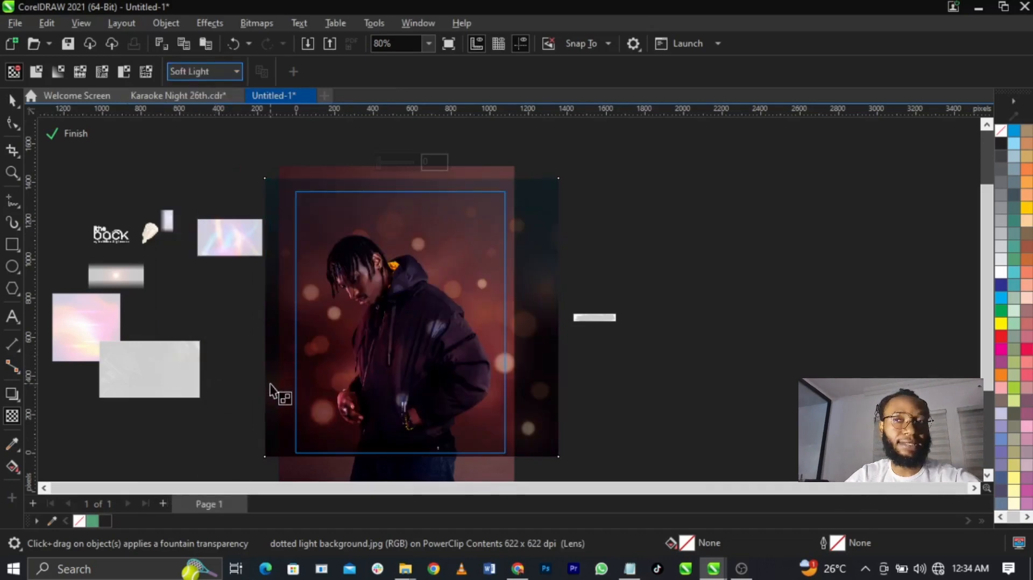
Examine how the blended light spots fall on the man's face, jacket and hands.
scroll(277, 377, "up", 4)
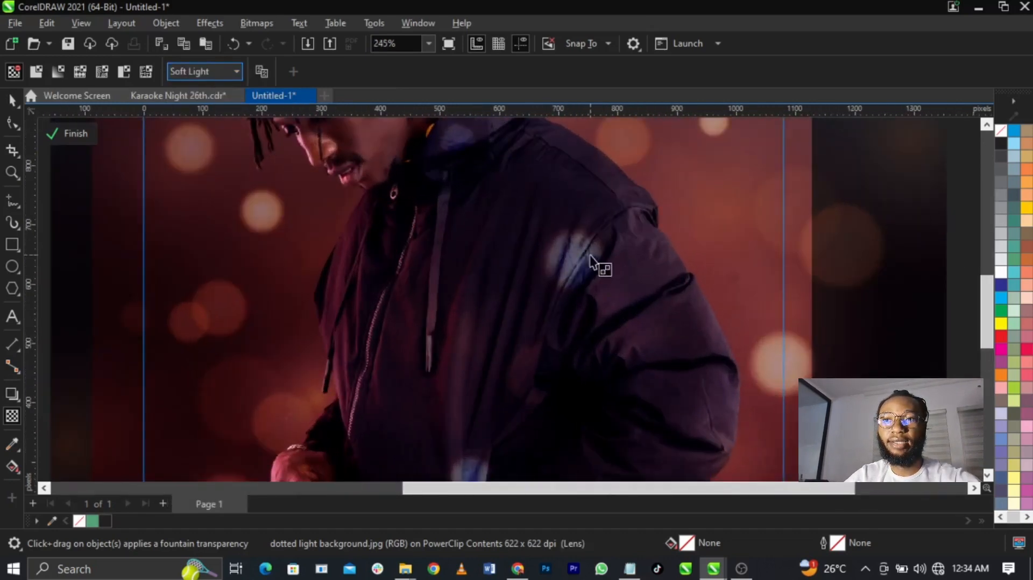
scroll(592, 264, "down", 3)
scroll(375, 200, "up", 6)
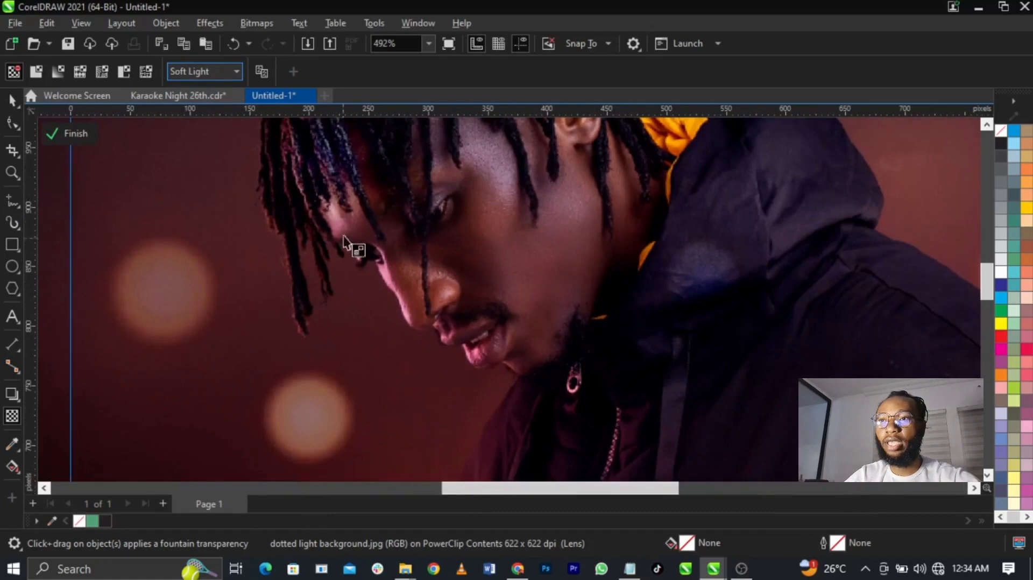
scroll(385, 221, "down", 4)
scroll(478, 414, "up", 3)
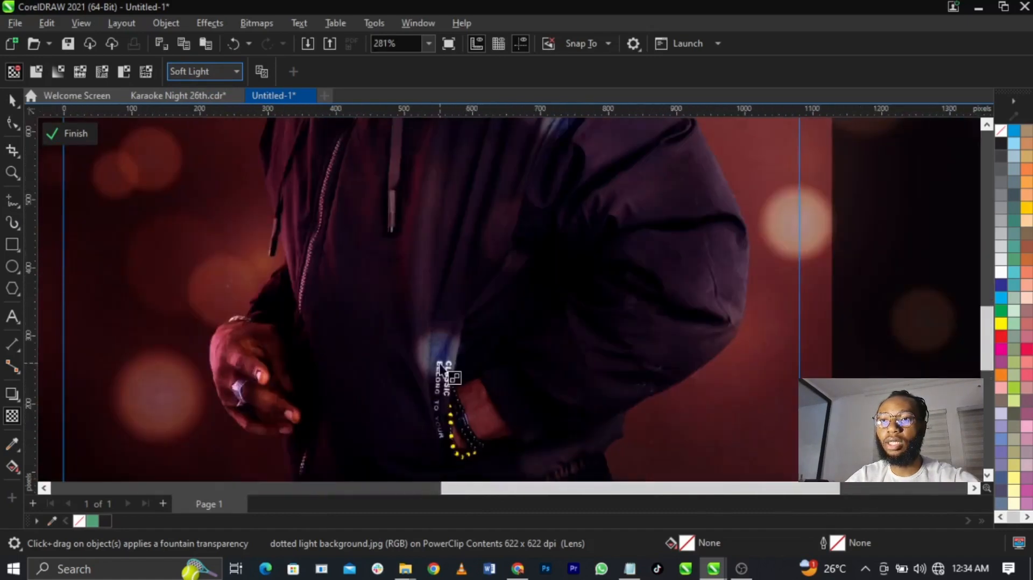
scroll(482, 414, "down", 4)
scroll(580, 303, "up", 1)
scroll(584, 332, "down", 1)
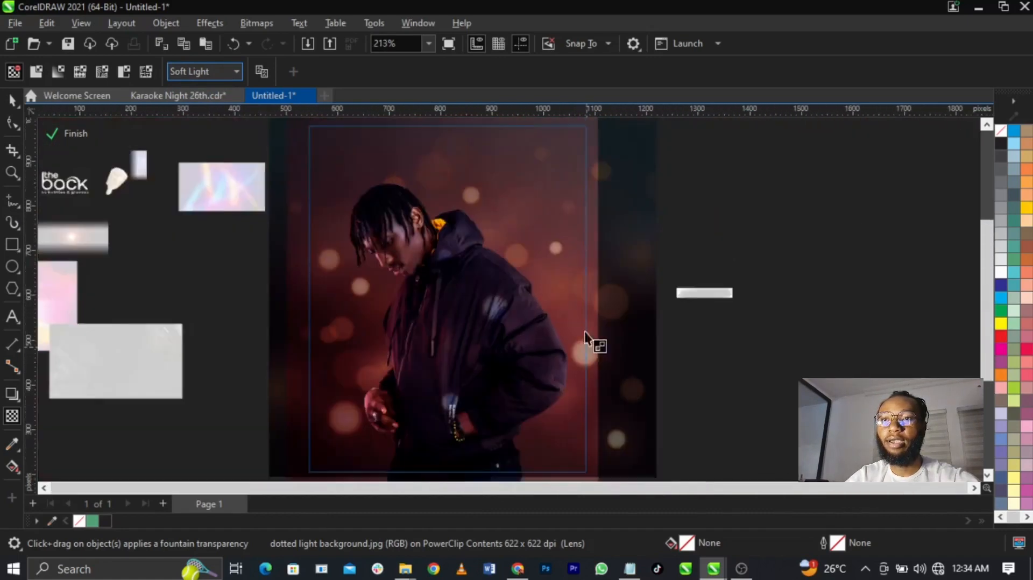
Move the dotted light background horizontally to about X 504 px.
key("space")
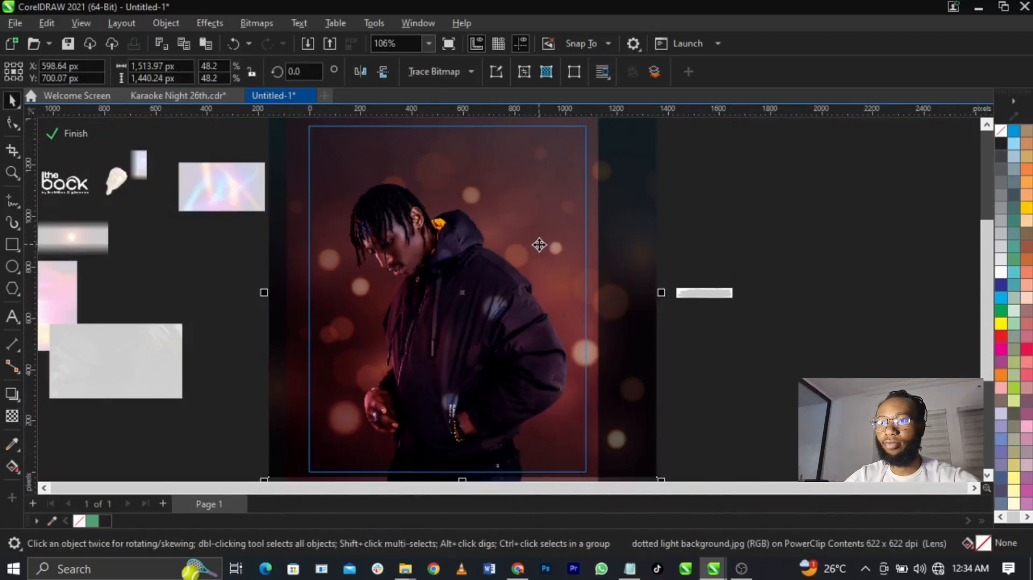
scroll(540, 245, "down", 3)
scroll(592, 232, "up", 2)
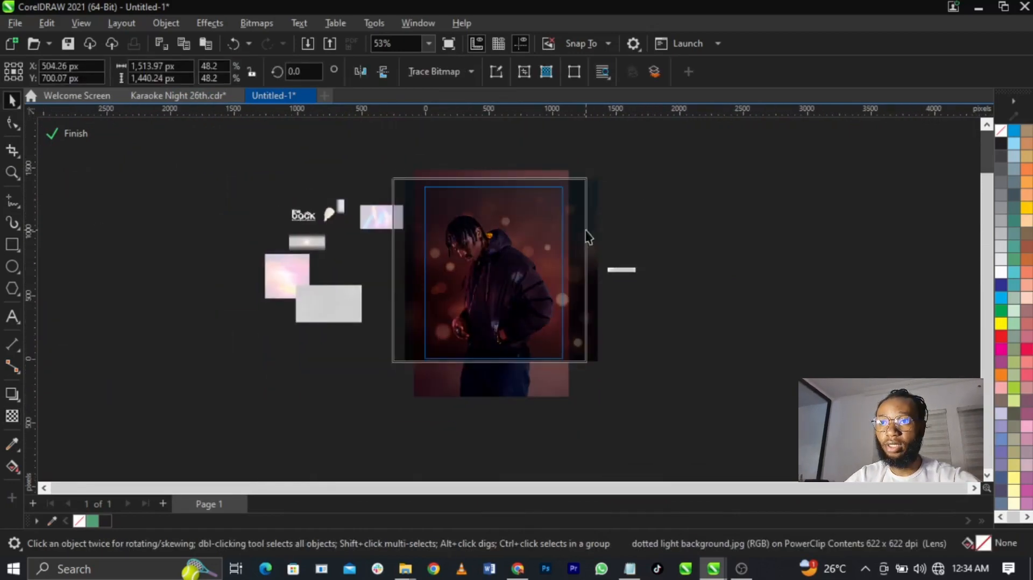
Shift the man's photo and its upper extension strip right to about X 578 px and enlarge both to about 1,266 by 1,851 px.
left_click(459, 282)
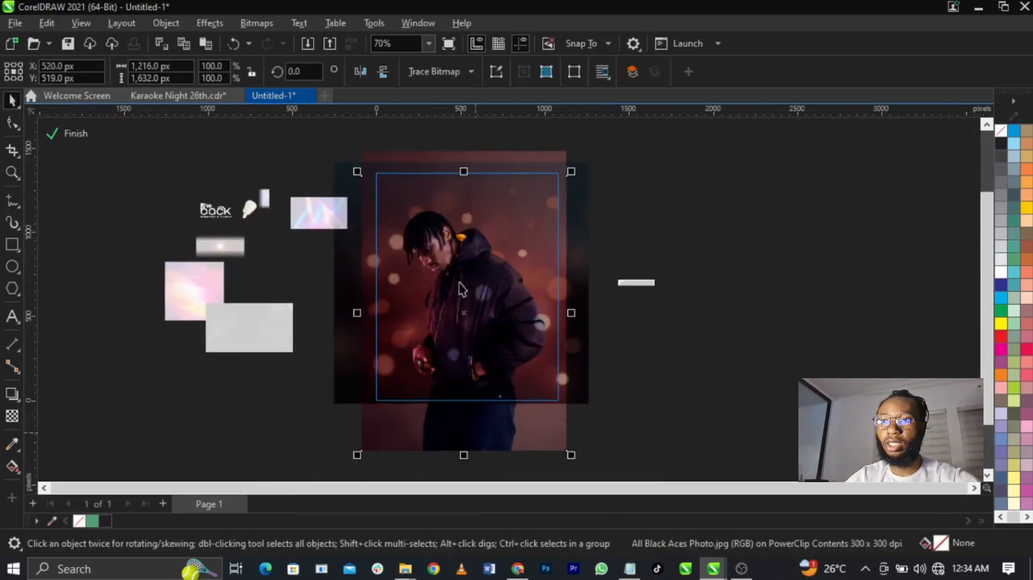
left_click(485, 157, "shift")
left_click_drag(572, 149, 592, 153)
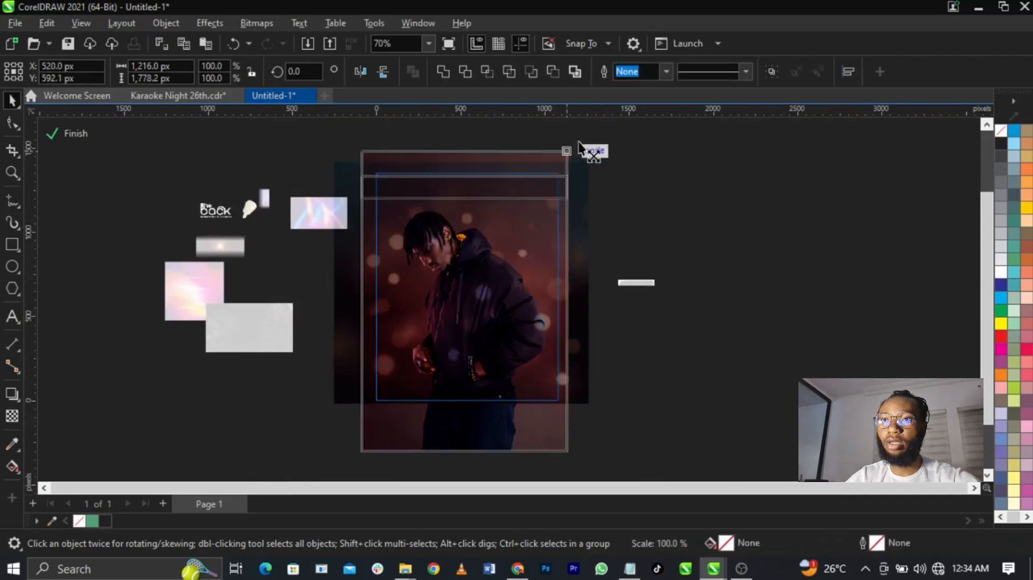
scroll(519, 155, "up", 5)
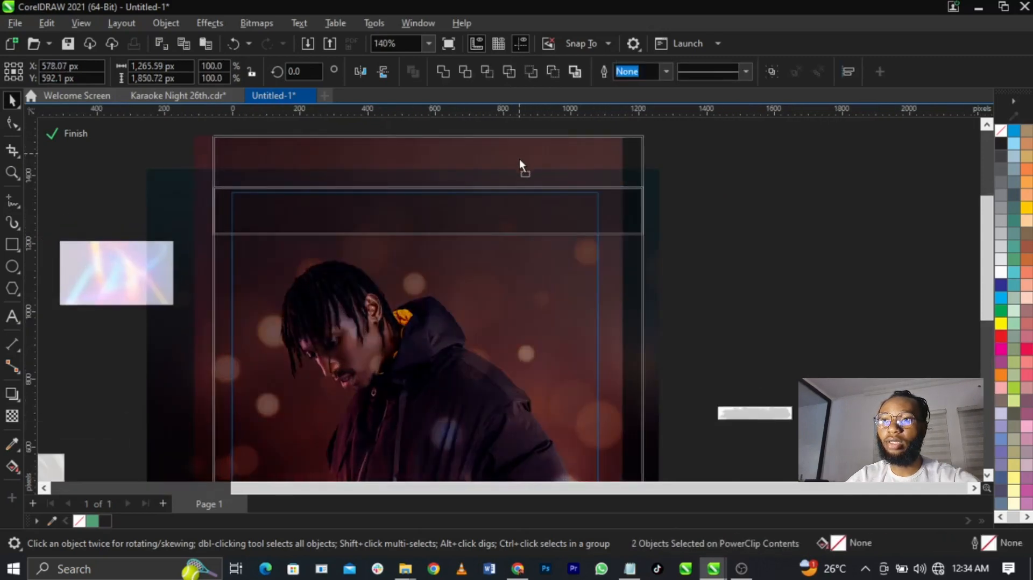
scroll(518, 160, "down", 4)
left_click(695, 204)
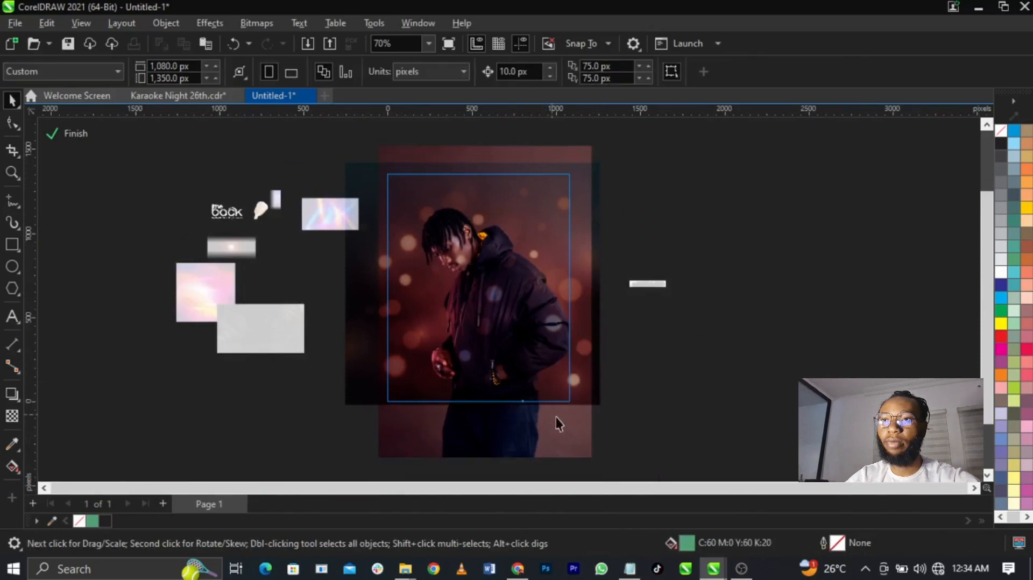
Resize the dotted light background to about 1,496 by 1,423 px and position it at about X 540, Y 650 px.
left_click(556, 418)
left_click(582, 401)
left_click_drag(606, 410, 619, 420)
scroll(586, 331, "up", 3)
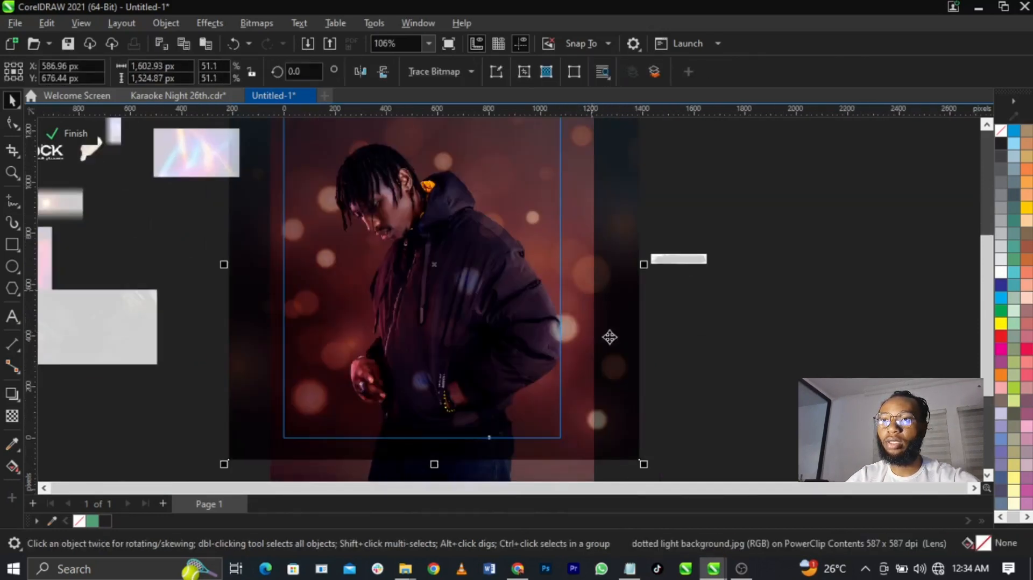
left_click_drag(644, 465, 630, 464)
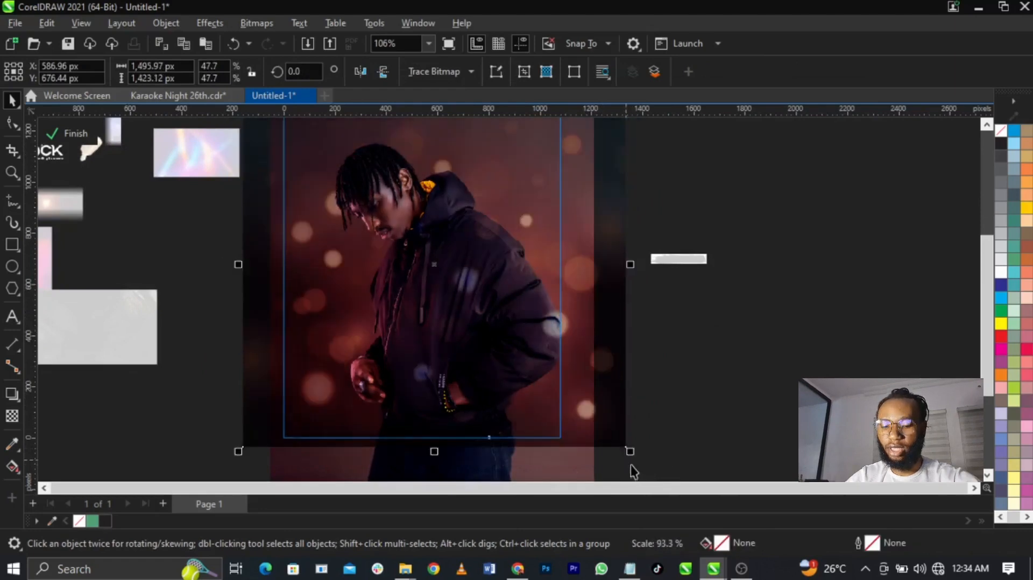
left_click_drag(595, 307, 581, 312)
scroll(305, 207, "up", 4)
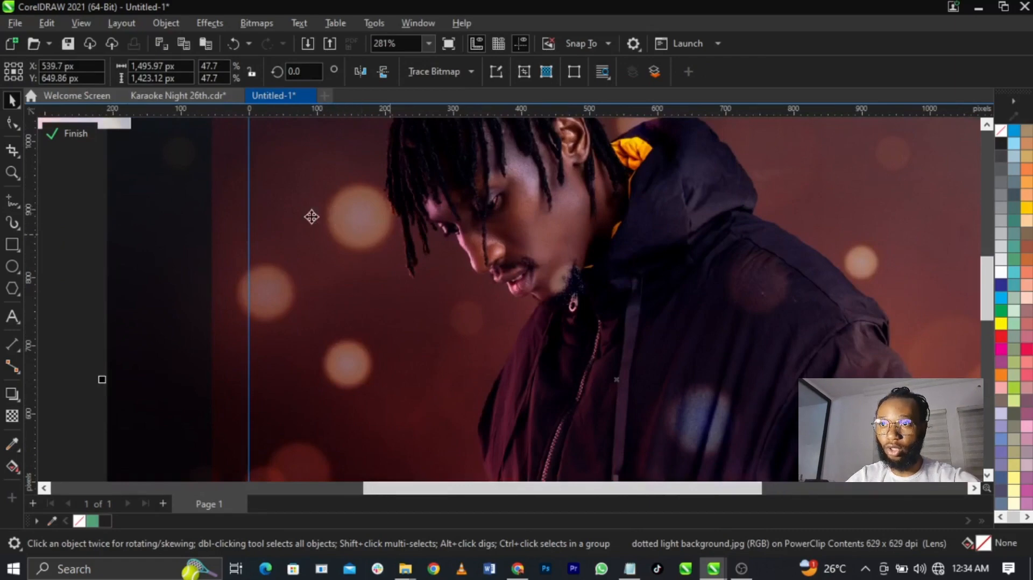
scroll(339, 216, "down", 4)
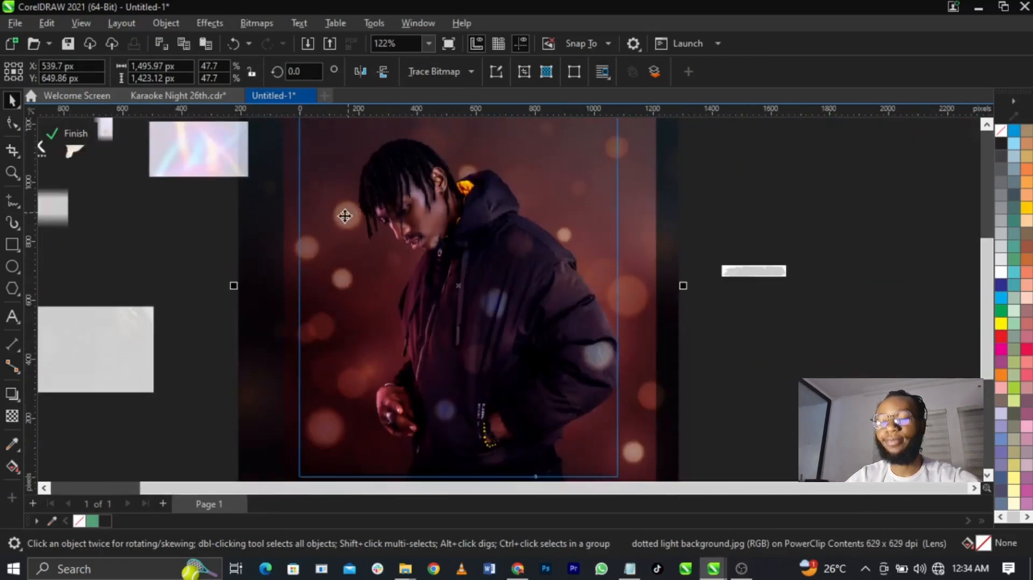
Finish editing the PowerClip contents of the page rectangle.
left_click(81, 138)
scroll(520, 273, "down", 4)
left_click(677, 364)
key("z")
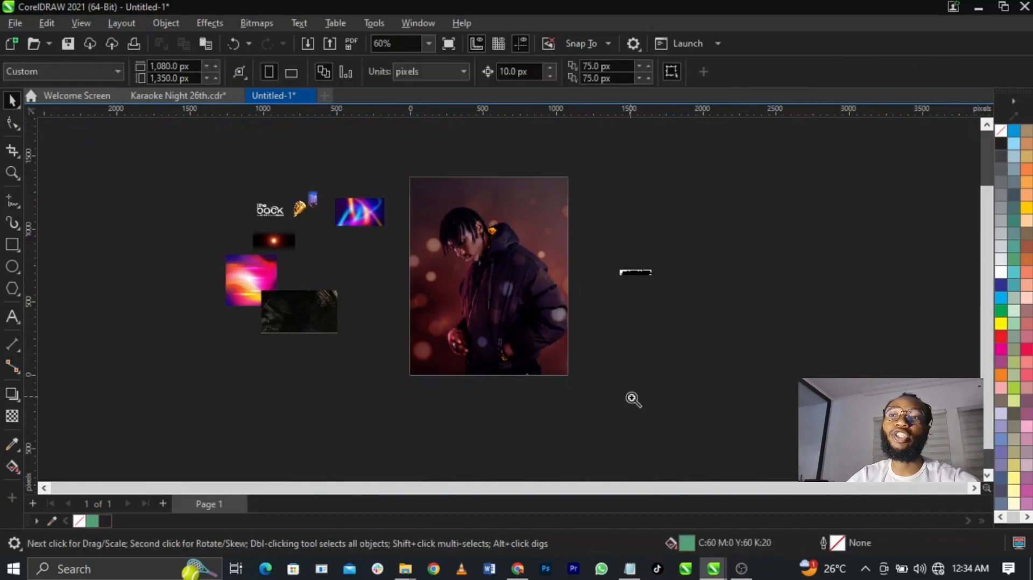
left_click_drag(632, 397, 190, 169)
key("space")
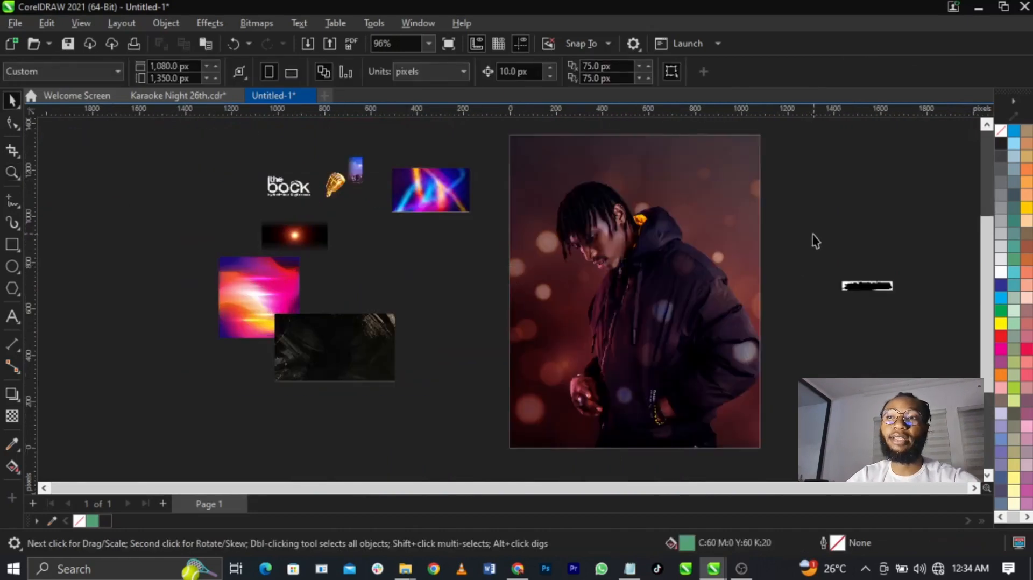
Move the neon light image lower beside the page and enlarge the skyscraper image to about 492 by 878 px.
left_click(430, 191)
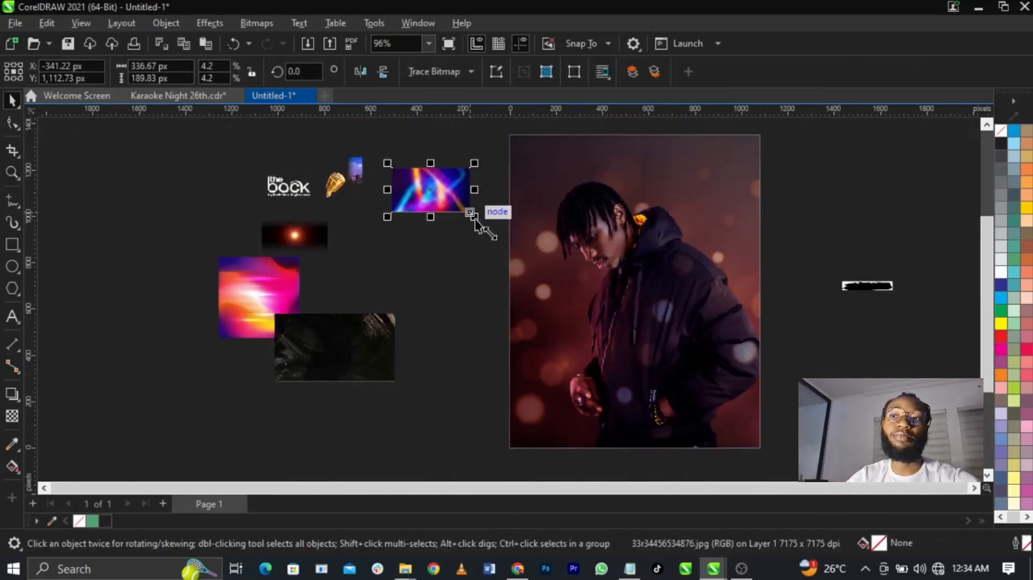
left_click_drag(463, 208, 431, 271)
left_click(355, 180)
left_click_drag(367, 189, 441, 256)
Place the skyscraper image over the page's upper right area, centred at about X 849, Y 1,011 px.
left_click_drag(392, 178, 818, 241)
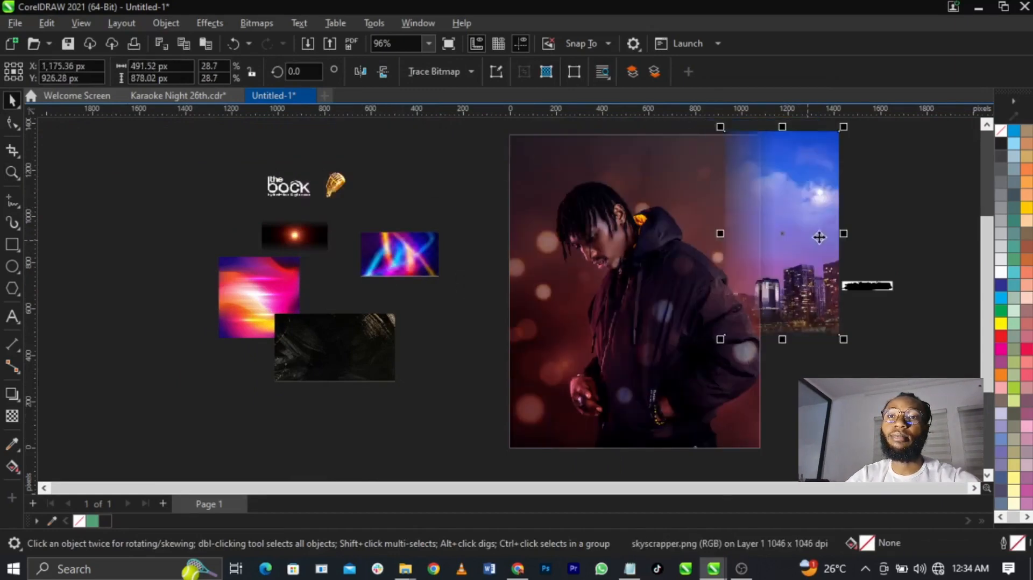
scroll(826, 291, "up", 2)
scroll(538, 276, "down", 1)
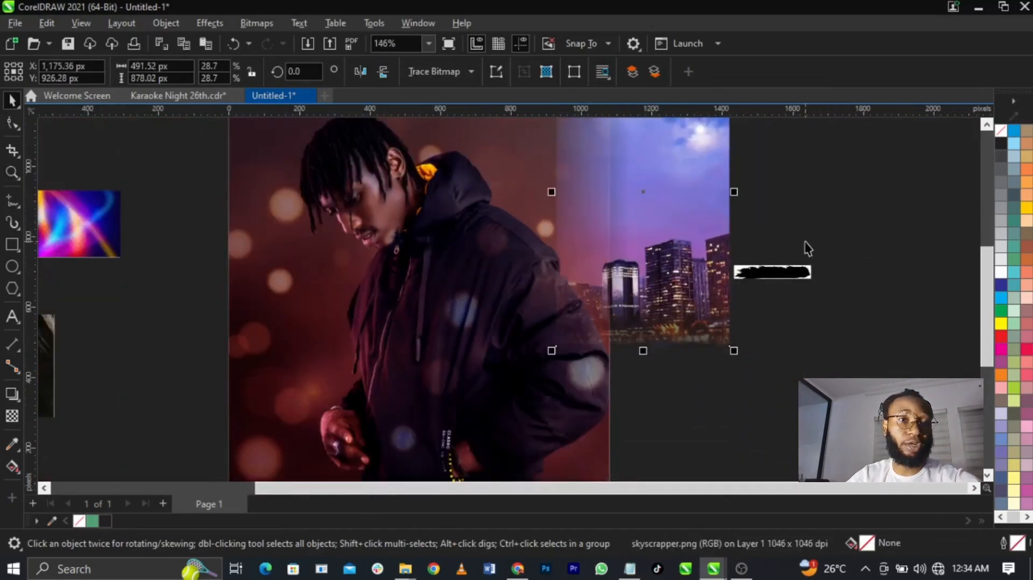
scroll(742, 245, "down", 2)
scroll(721, 216, "up", 1)
left_click_drag(715, 196, 635, 202)
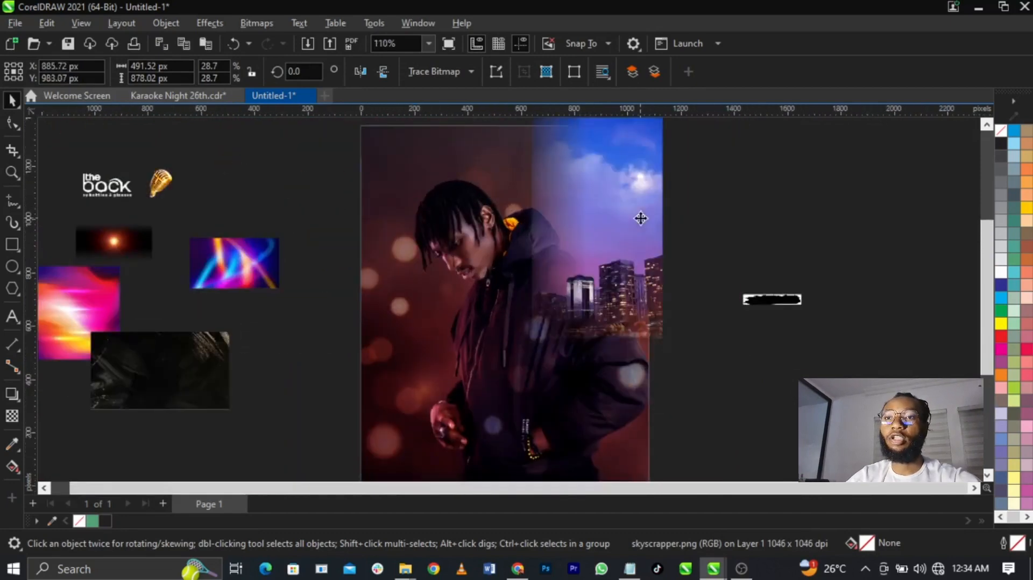
left_click_drag(647, 238, 637, 235)
Apply a horizontal linear fountain transparency at 180° to the skyscraper image, fading its left side behind the man's hood.
scroll(641, 258, "up", 1)
scroll(642, 257, "up", 2)
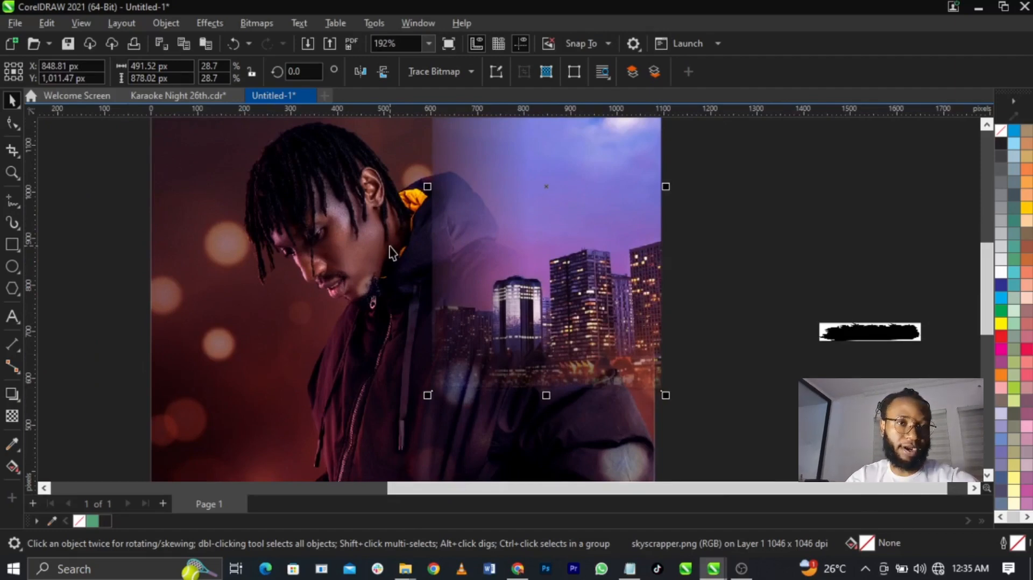
left_click(11, 415)
left_click_drag(576, 200, 491, 201)
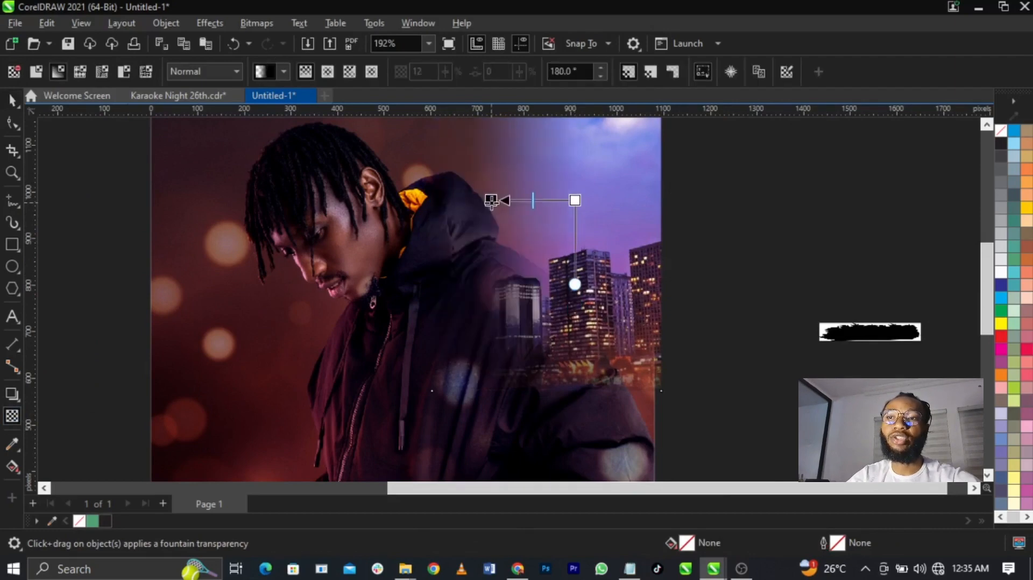
Convert the faded skyscraper image to a 300 dpi RGB bitmap with a transparent background, and undo the conversion.
left_click(257, 24)
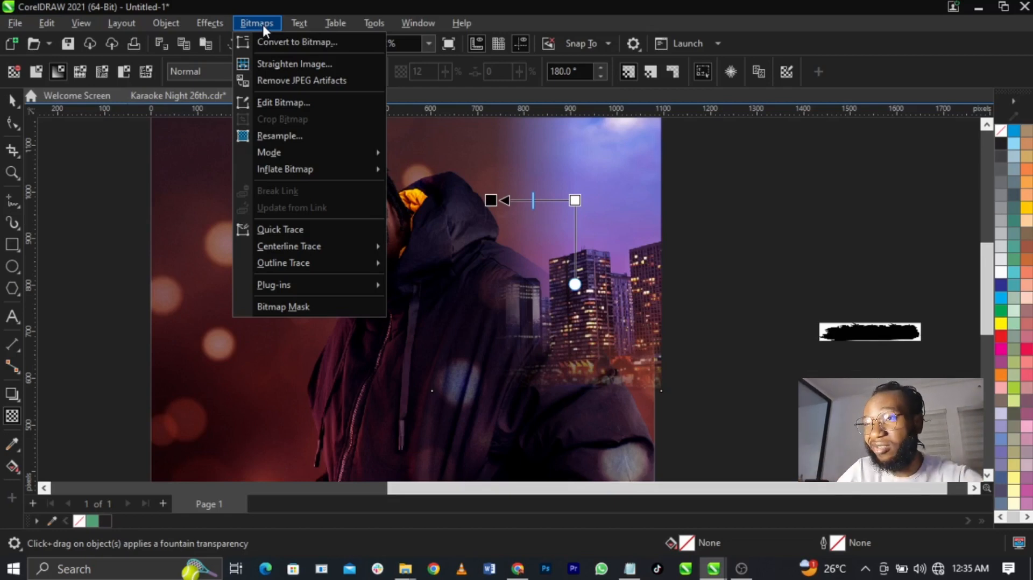
left_click(269, 41)
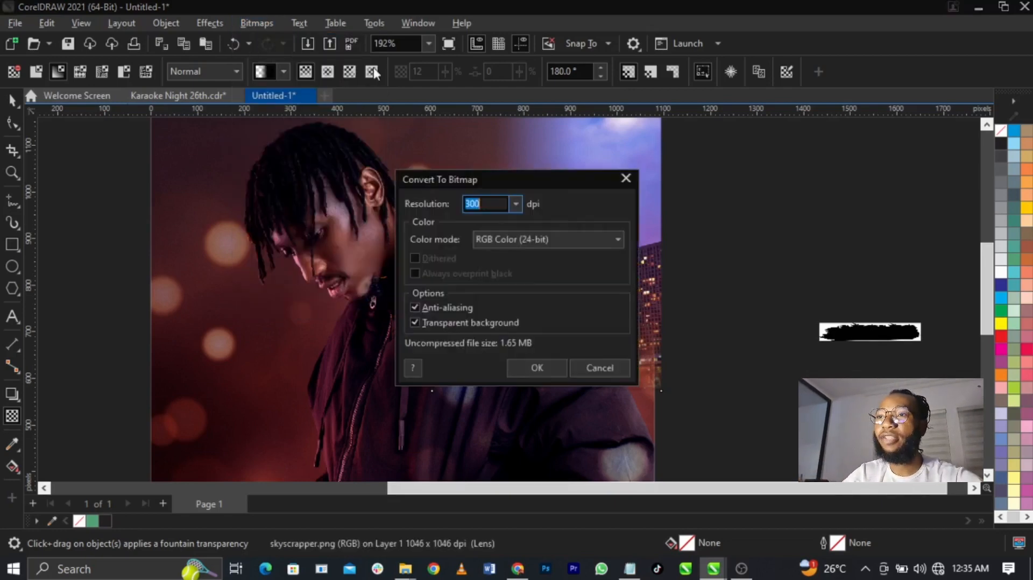
left_click(537, 368)
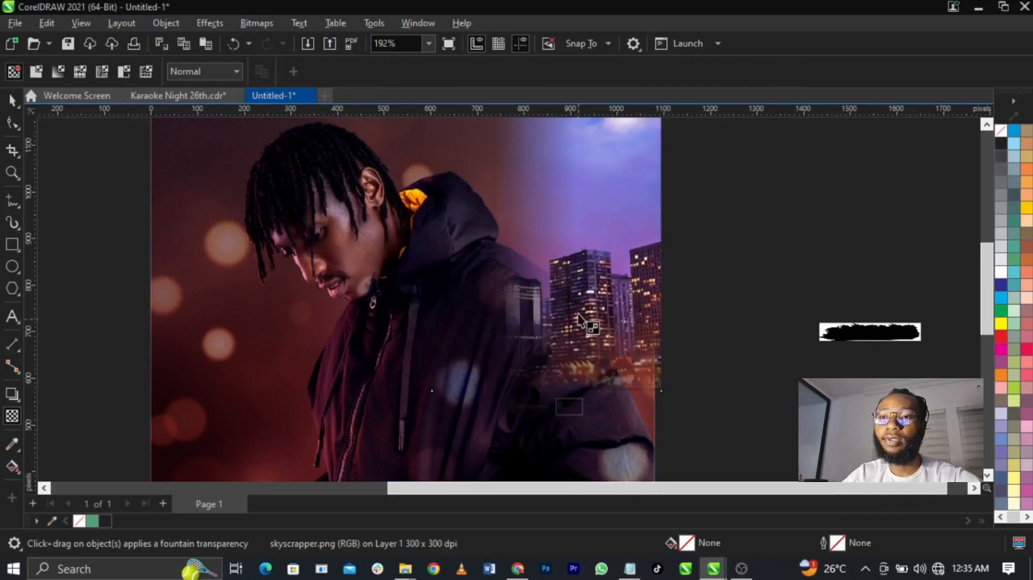
scroll(580, 323, "down", 3)
scroll(580, 348, "up", 1)
key("ctrl+z")
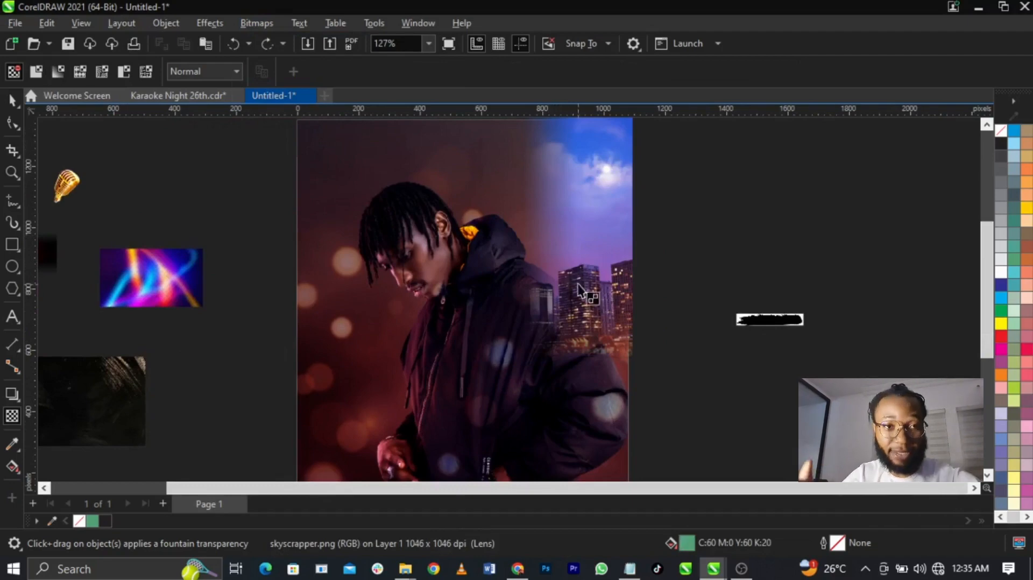
Try a vertical fountain transparency at -90° over the skyscraper image's lower part, and undo it.
left_click(566, 244)
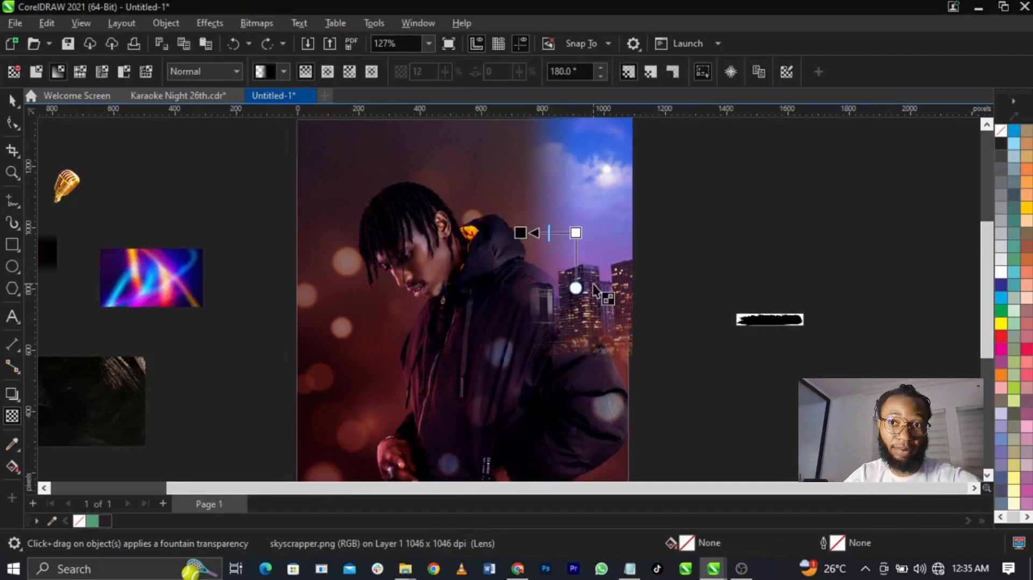
left_click_drag(597, 254, 598, 368)
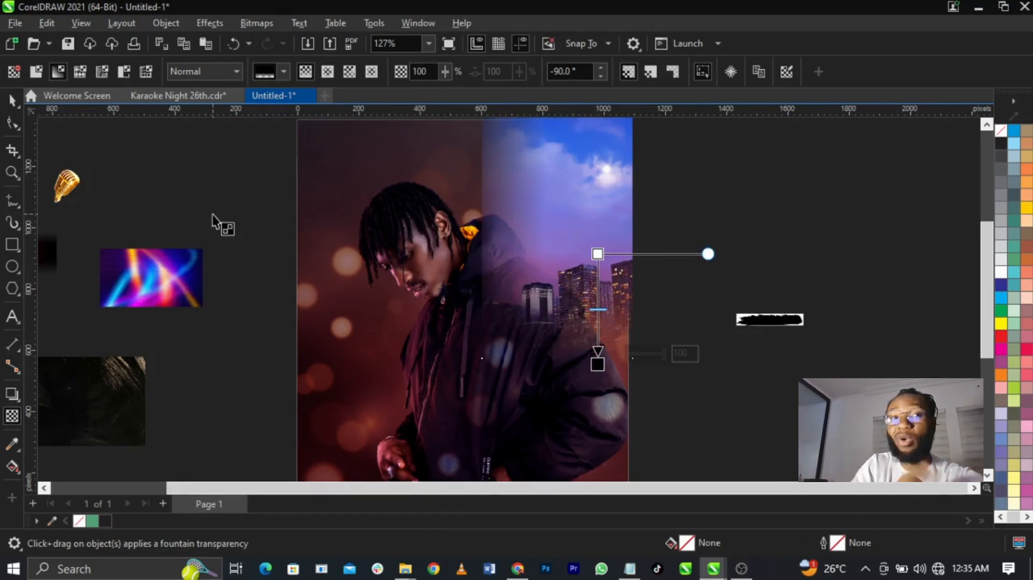
key("ctrl+z")
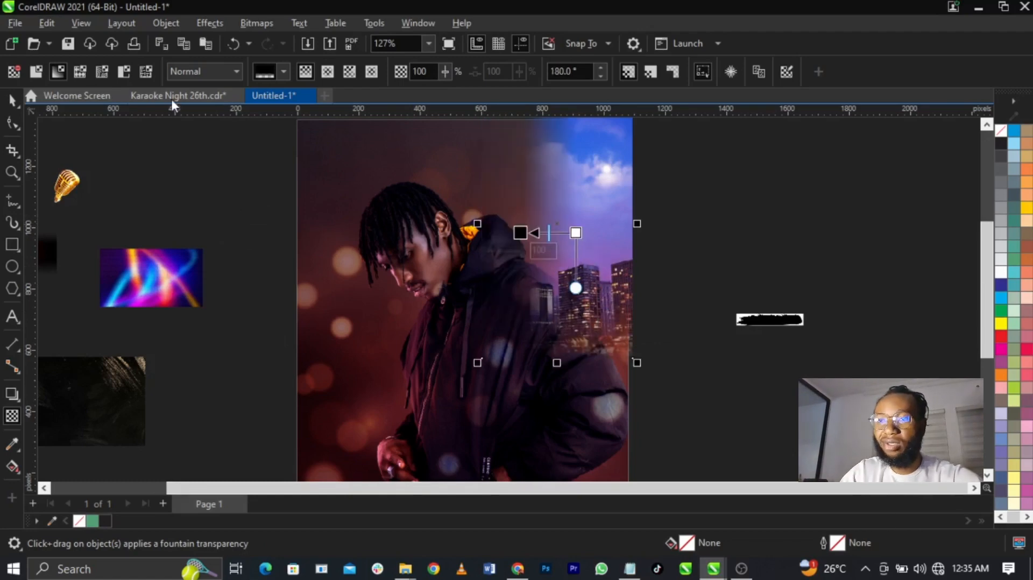
Convert the faded skyscraper image to a 300 dpi RGB bitmap and fade its lower part with a vertical fountain transparency at -90°.
left_click(257, 25)
left_click(262, 42)
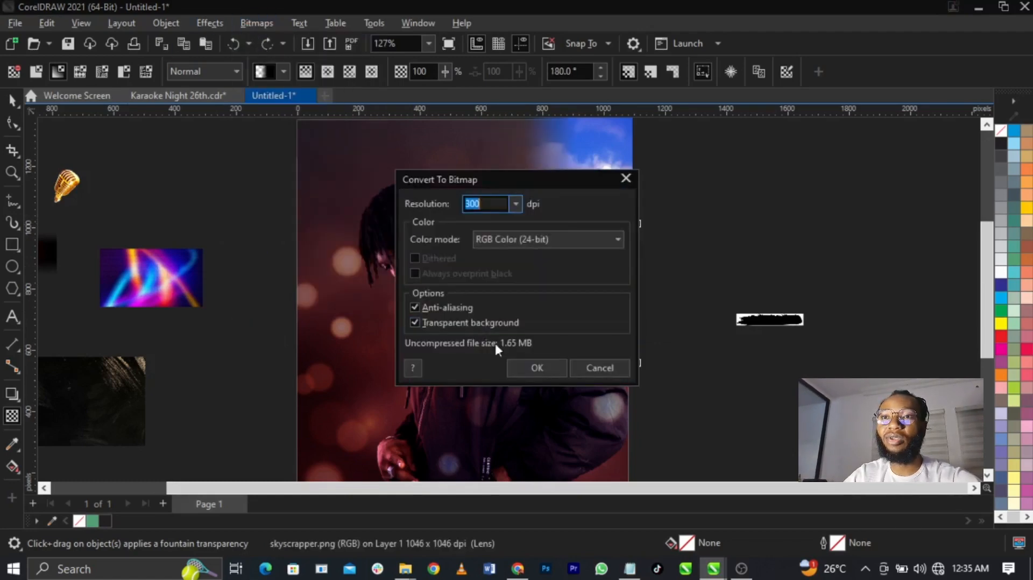
left_click(531, 367)
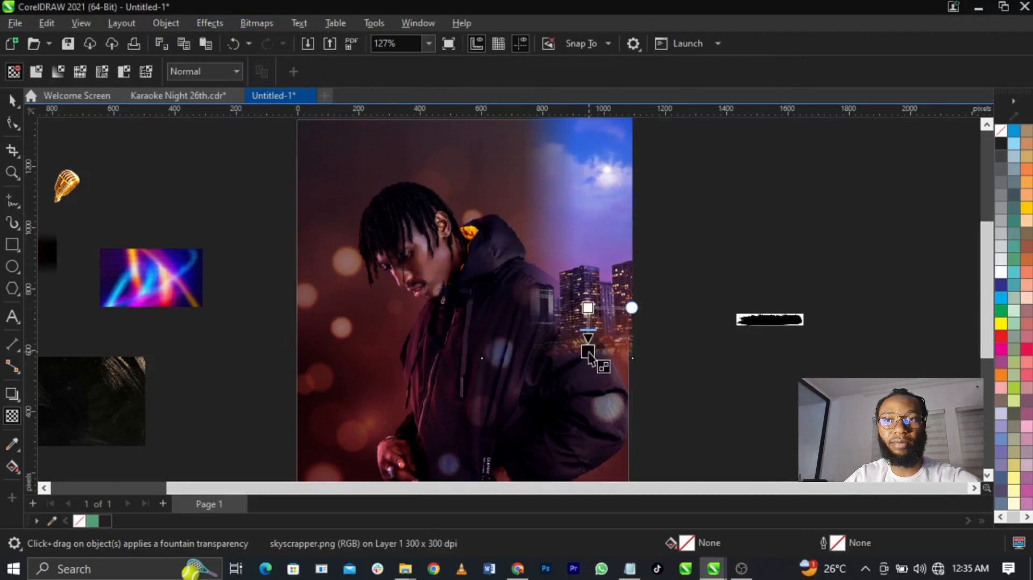
key("space")
Enlarge the skyscraper image to about 588 × 1,049 px and centre it at about X 966, Y 1,278 px.
left_click(597, 300)
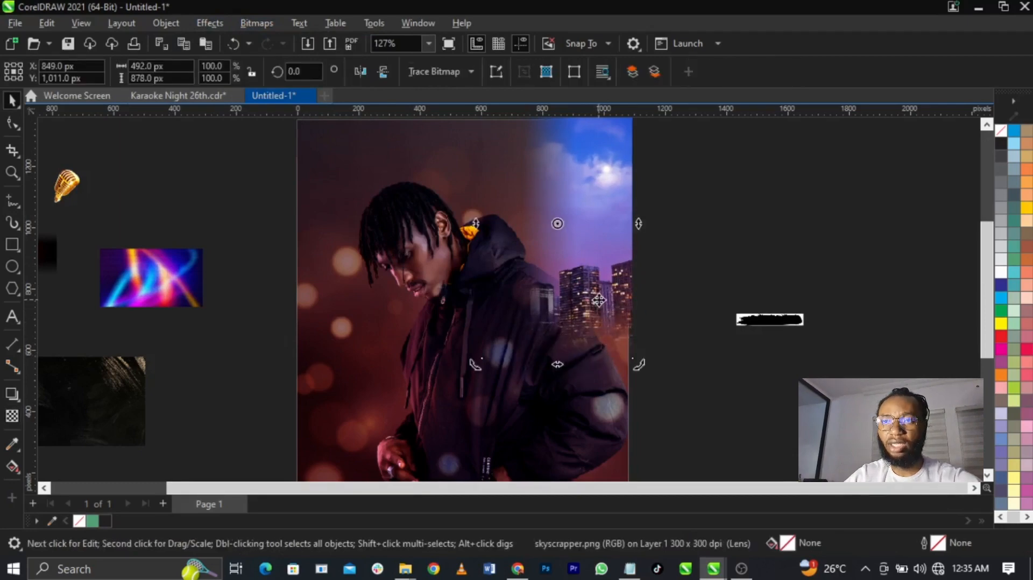
scroll(597, 300, "down", 2)
mouse_move(599, 262)
left_mouse_down()
mouse_move(600, 212)
mouse_move(601, 278)
left_mouse_up()
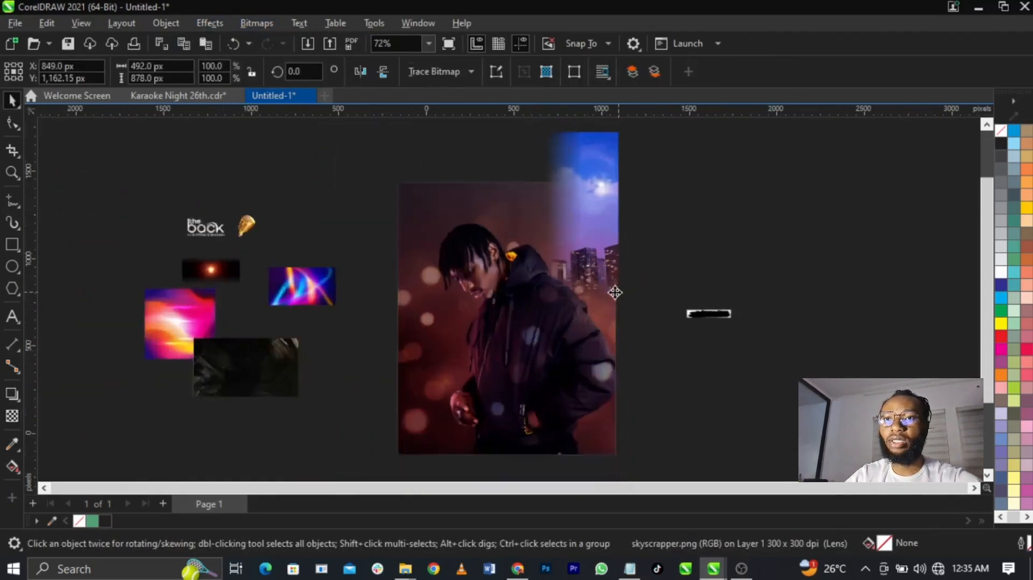
scroll(616, 296, "up", 2)
left_click_drag(627, 331, 645, 356)
left_click_drag(594, 273, 640, 237)
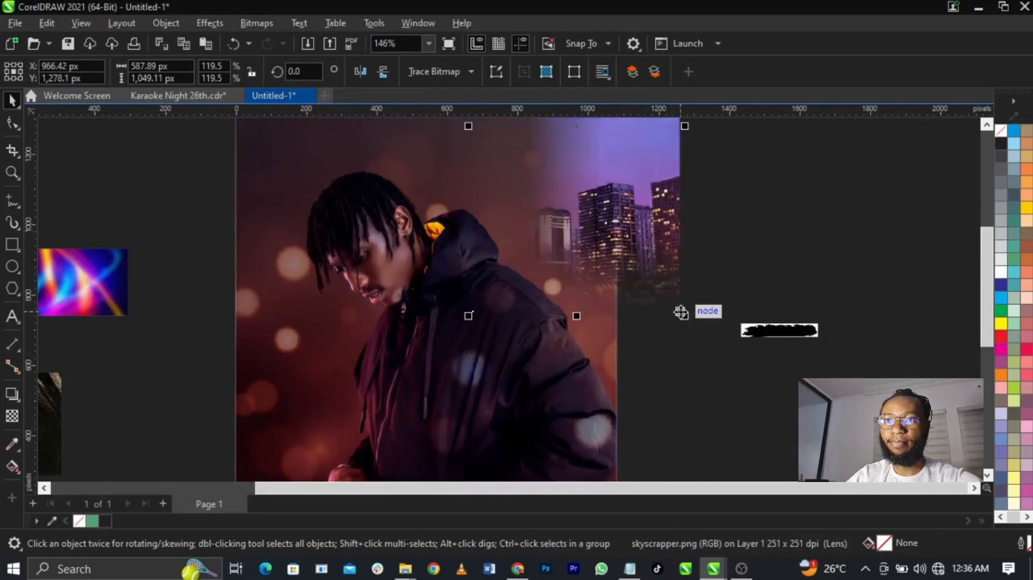
Enlarge the skyscraper image further to about 957 × 1,707 px and centre it at about X 1,011, Y 1,542 px.
left_click_drag(692, 322, 704, 347)
left_click_drag(675, 302, 680, 259)
left_click_drag(708, 306, 750, 378)
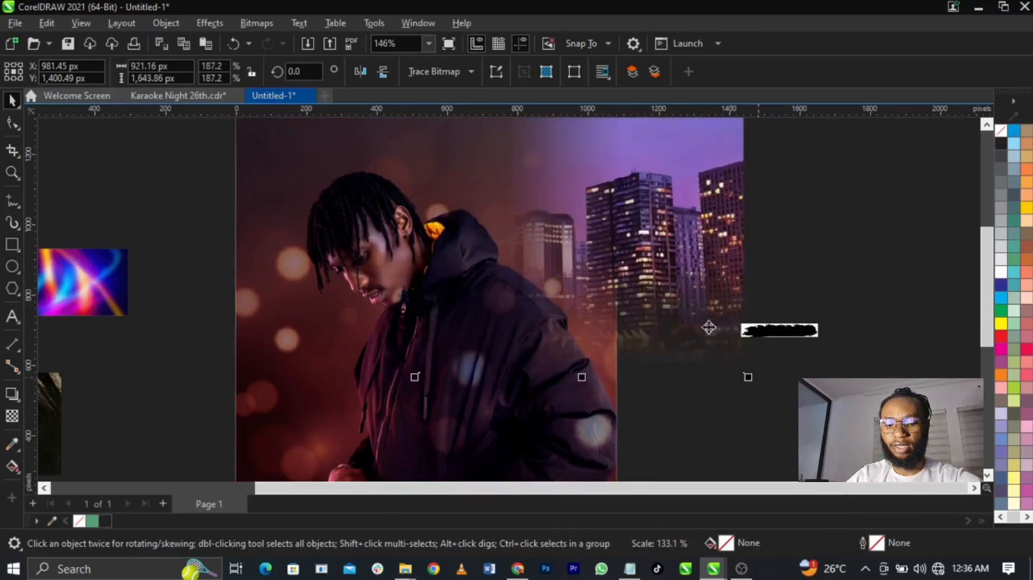
left_click_drag(711, 327, 702, 285)
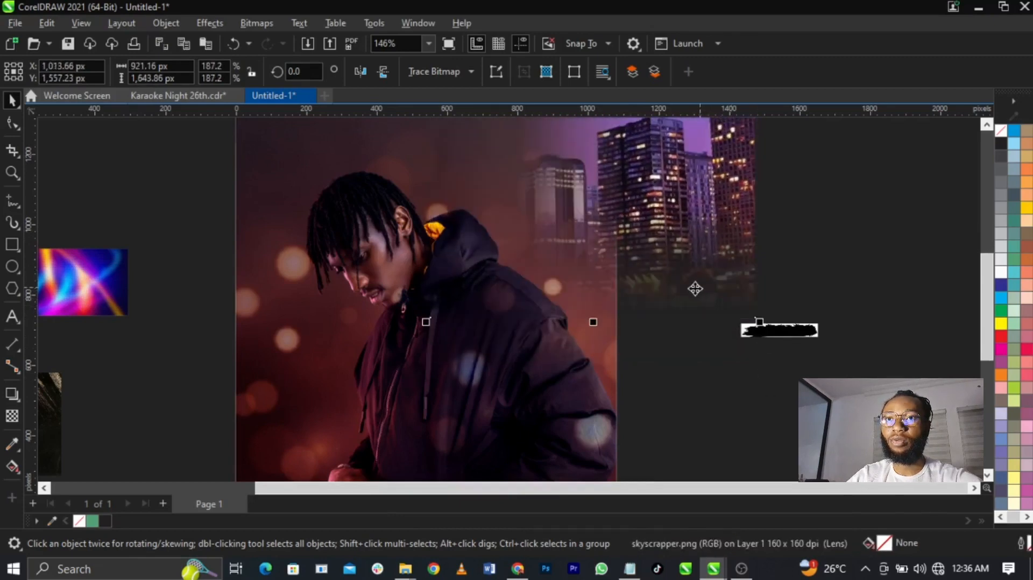
scroll(696, 291, "down", 2)
scroll(668, 188, "up", 1)
left_click_drag(668, 219, 661, 219)
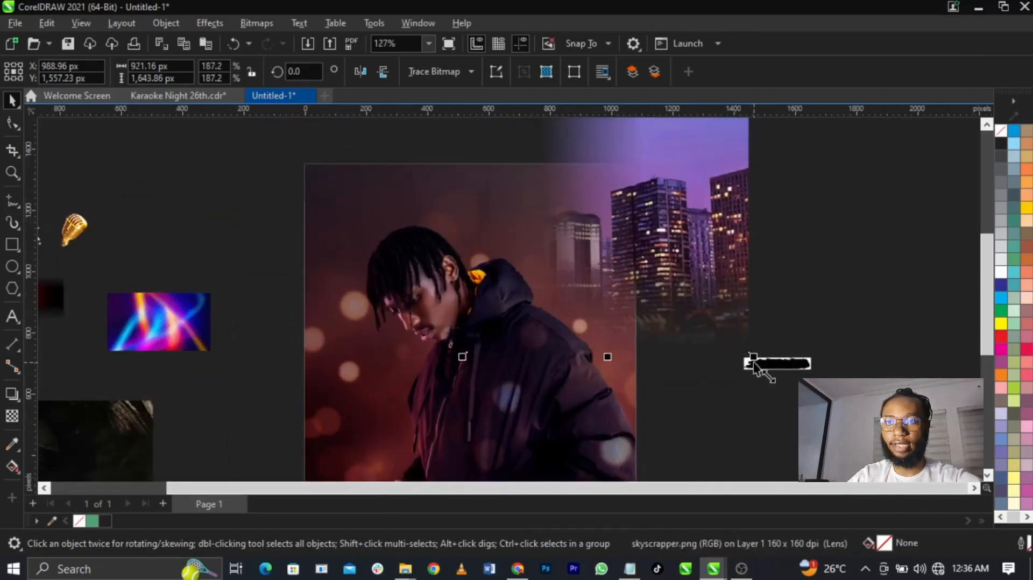
left_click_drag(754, 359, 760, 369)
mouse_move(717, 321)
left_mouse_down()
mouse_move(726, 327)
mouse_move(733, 304)
mouse_move(729, 322)
mouse_move(708, 317)
left_mouse_up()
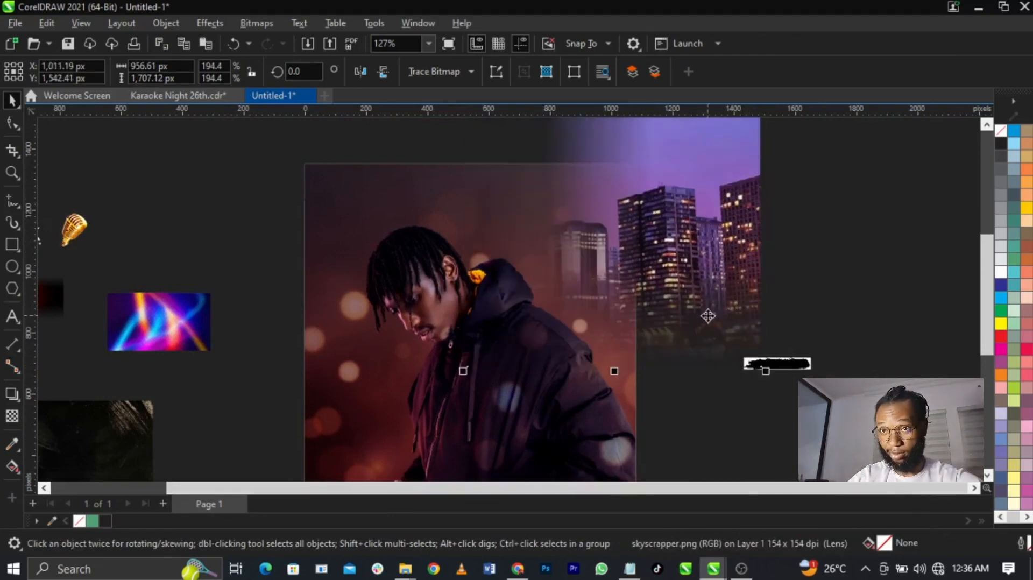
Compare the Screen, Soft Light and Overlay merge modes on the skyscraper image's transparency and apply Soft Light.
left_click(11, 417)
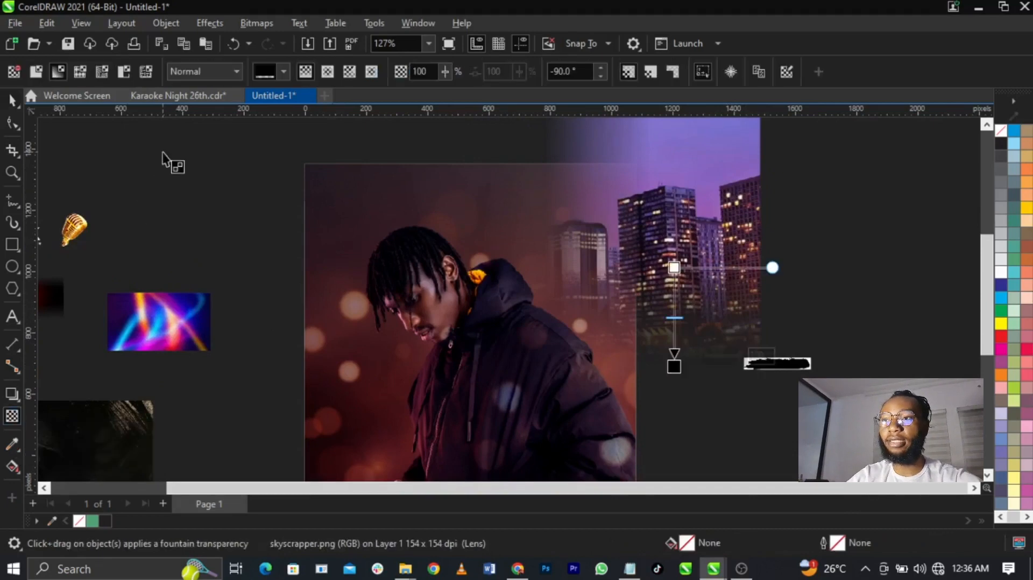
left_click(203, 72)
left_click(198, 357)
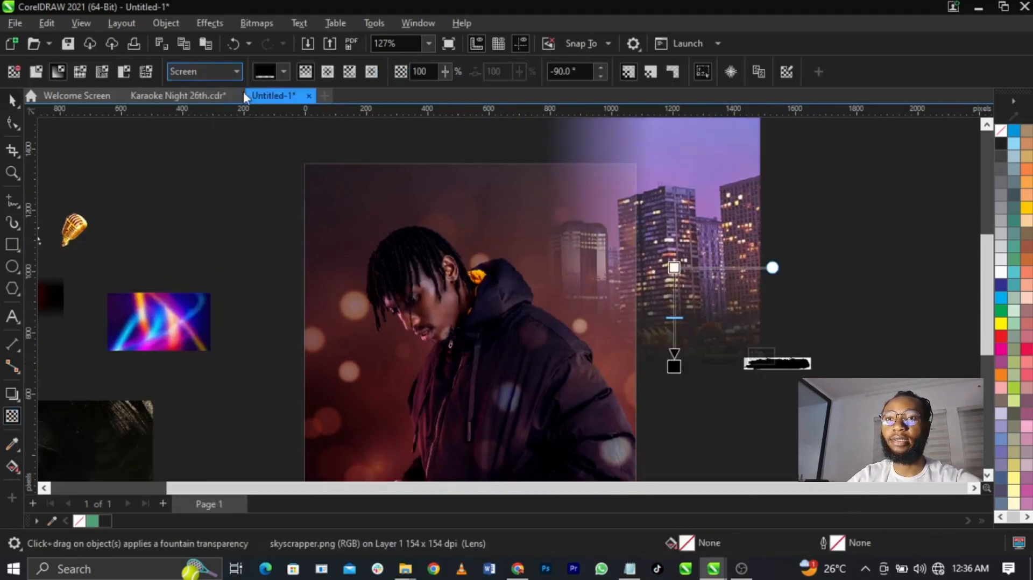
left_click(202, 72)
left_click(189, 386)
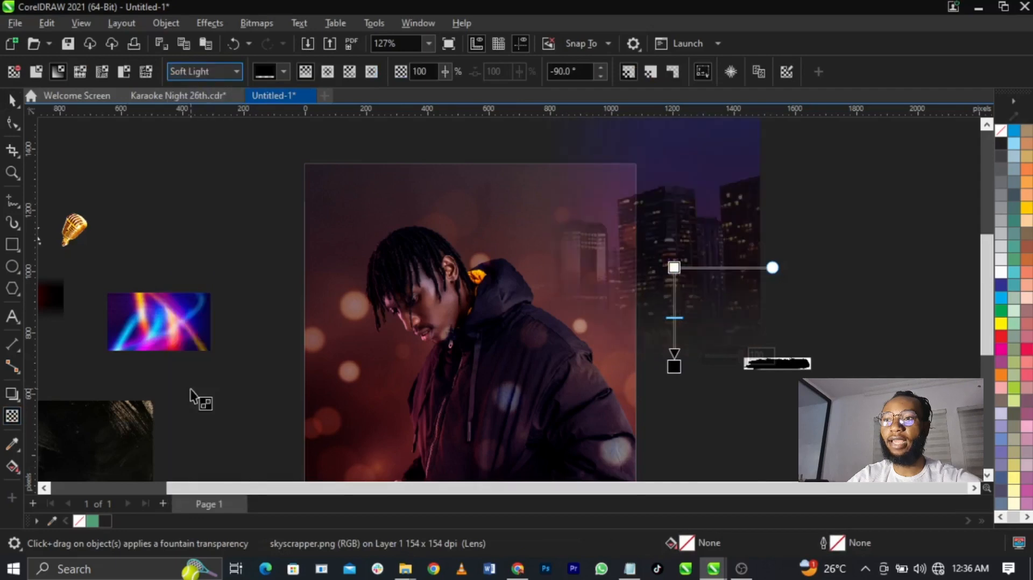
left_click(202, 72)
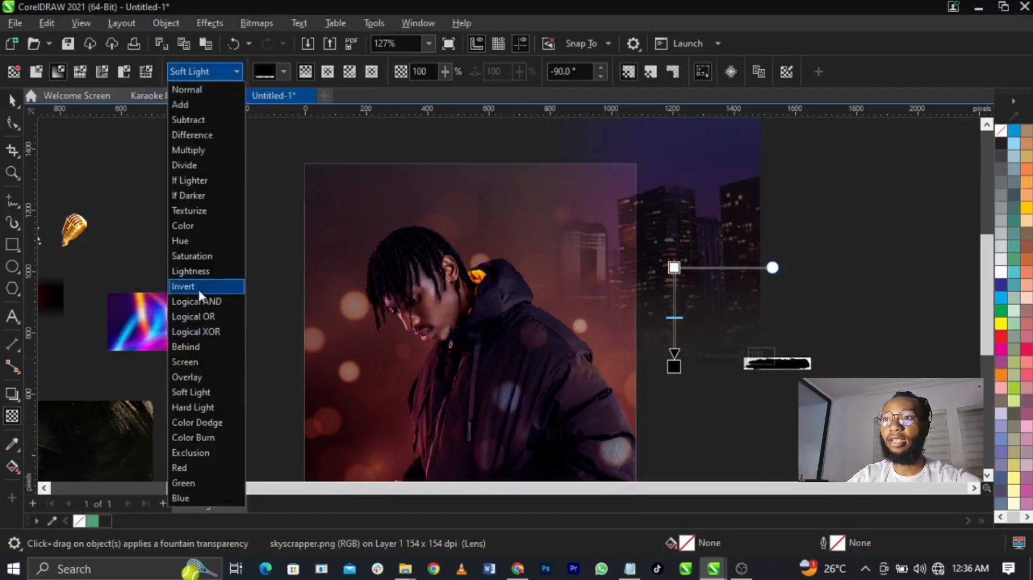
left_click(206, 380)
left_click(221, 75)
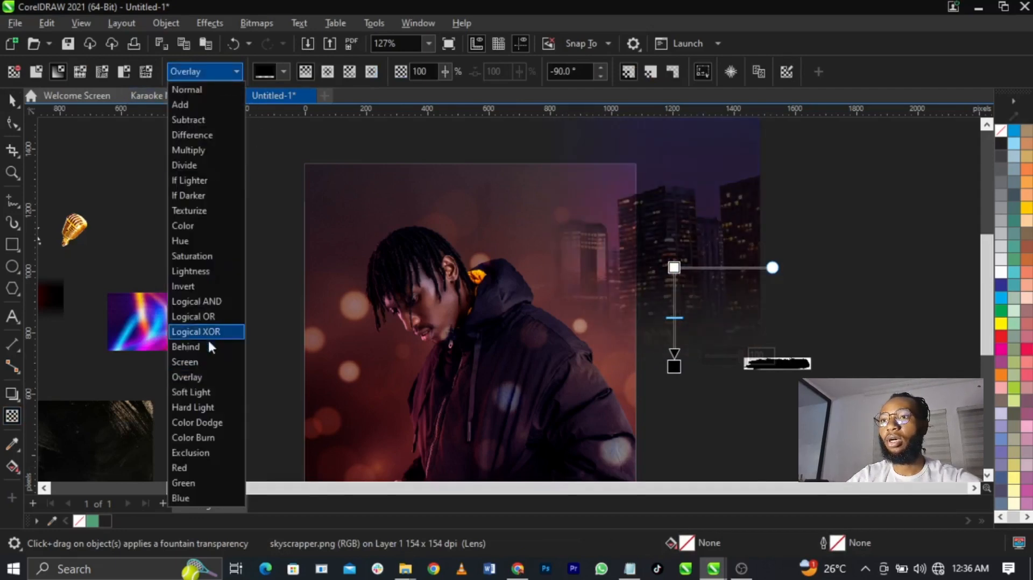
left_click(213, 355)
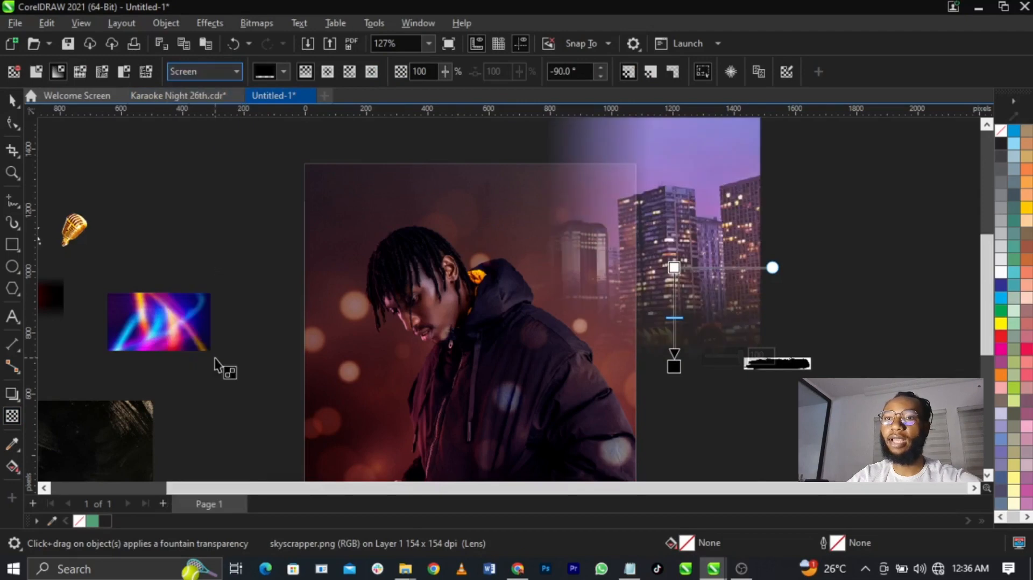
left_click(202, 72)
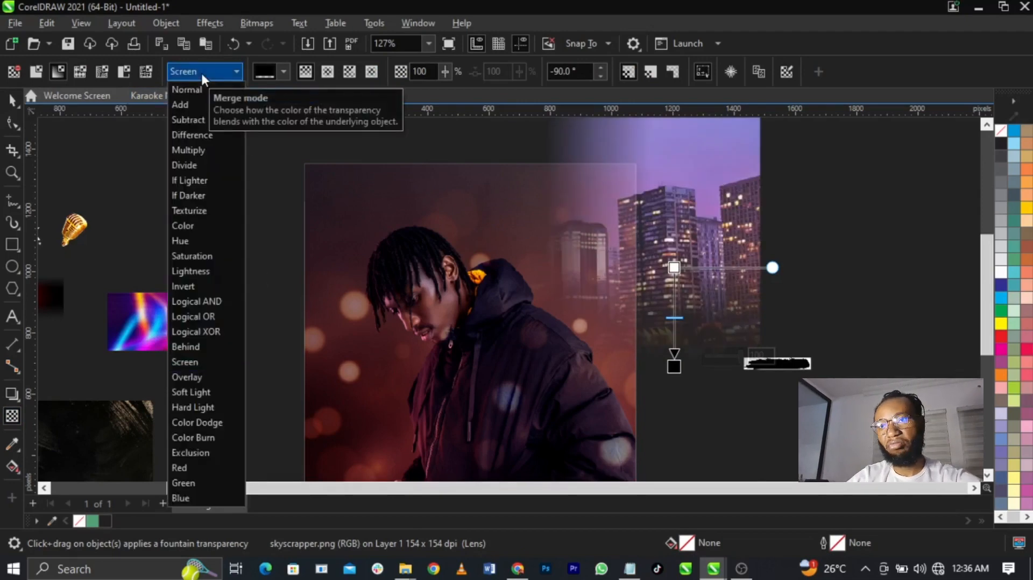
left_click(188, 393)
key("space")
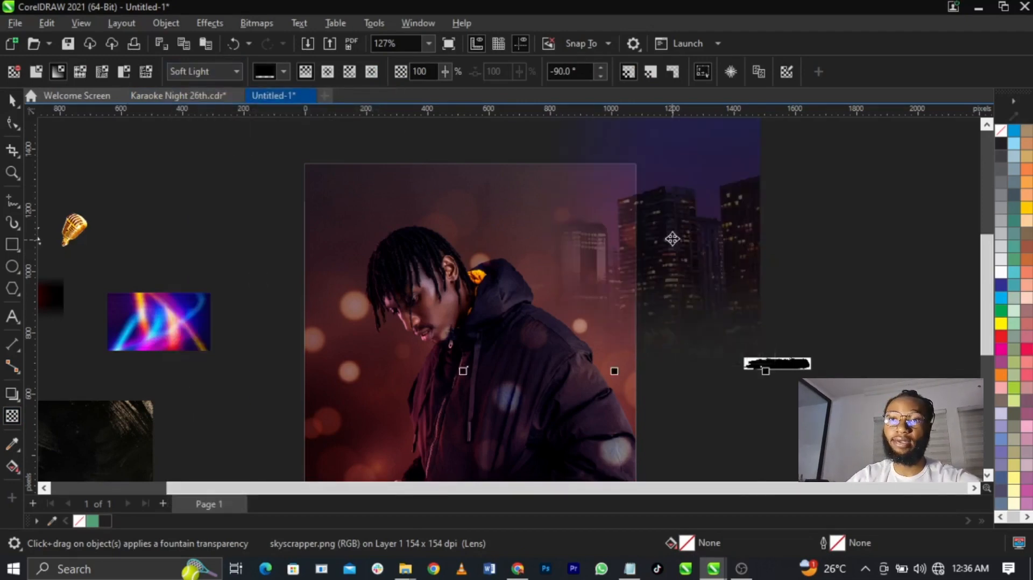
Shrink the skyscraper image to about 830 × 1,482 px and place a duplicate lower down, centred at about X 1,008, Y 1,249 px.
mouse_move(662, 238)
left_mouse_down()
mouse_move(681, 253)
mouse_move(657, 244)
left_mouse_up()
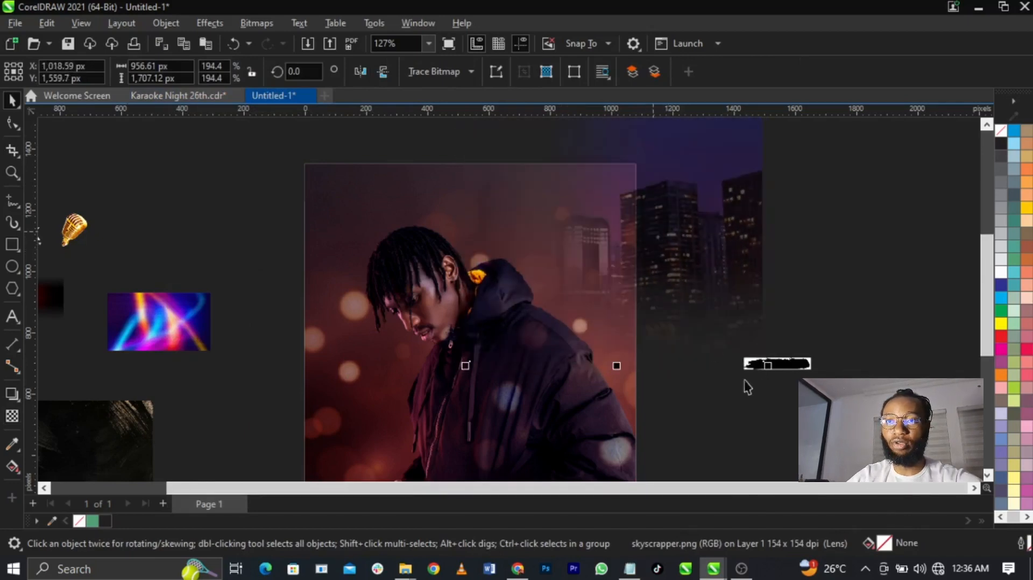
left_click_drag(771, 366, 764, 377)
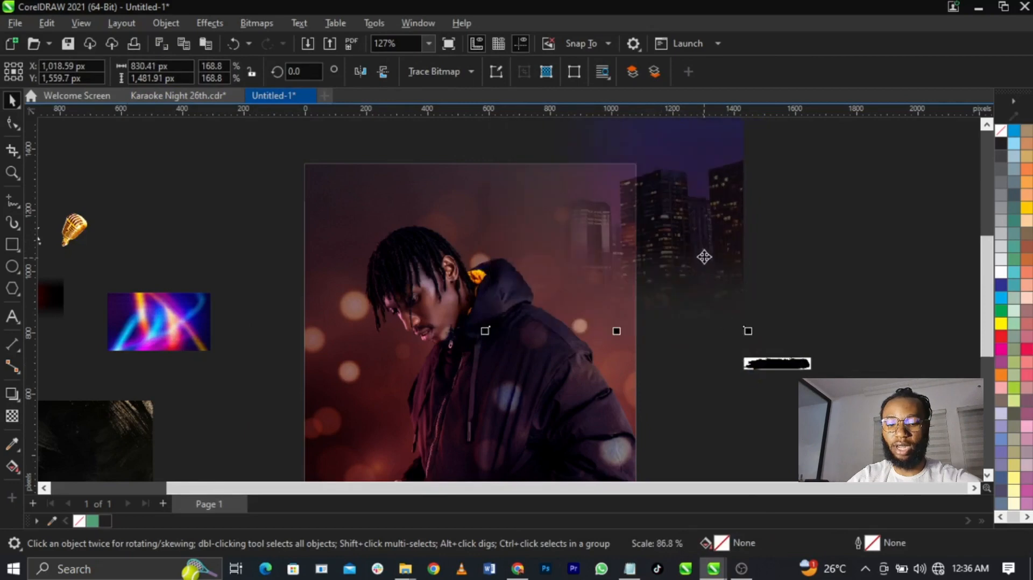
left_click_drag(696, 259, 692, 321)
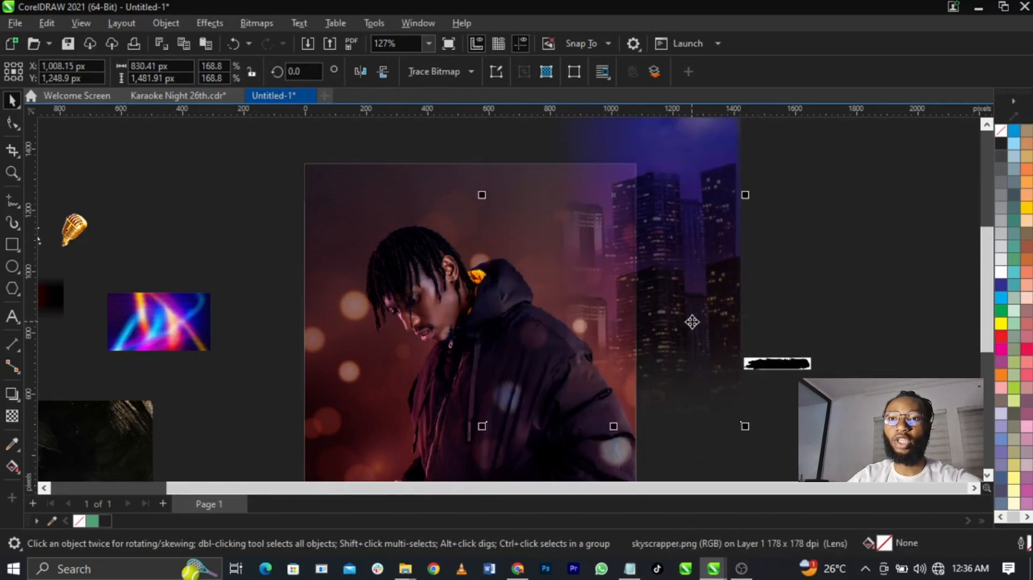
Try converting the lower skyscraper copy to a bitmap with a horizontal fountain transparency, and undo both changes.
left_click(12, 415)
left_click(254, 24)
left_click(266, 39)
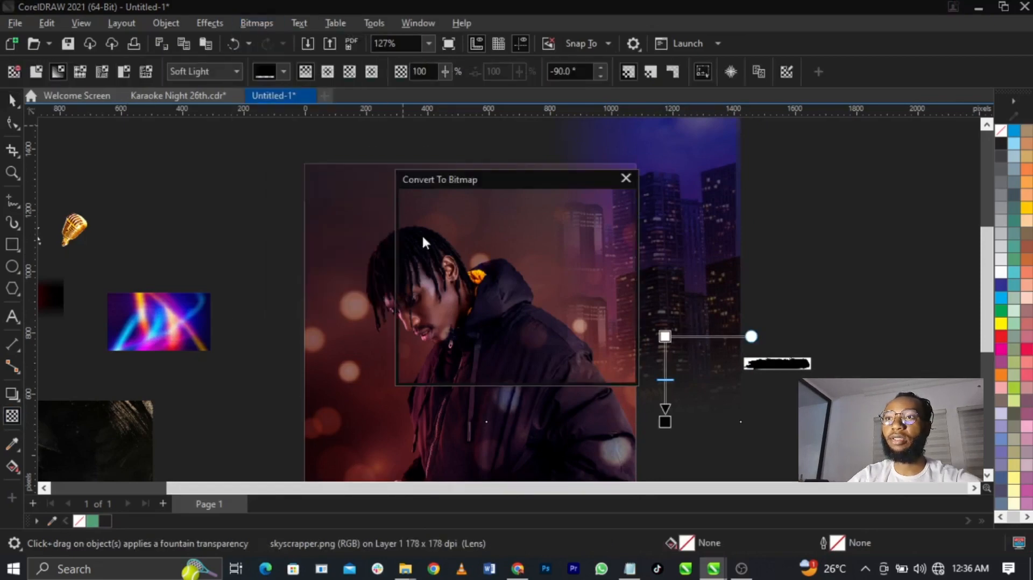
left_click(538, 367)
left_click_drag(610, 334, 553, 346)
key("ctrl+z")
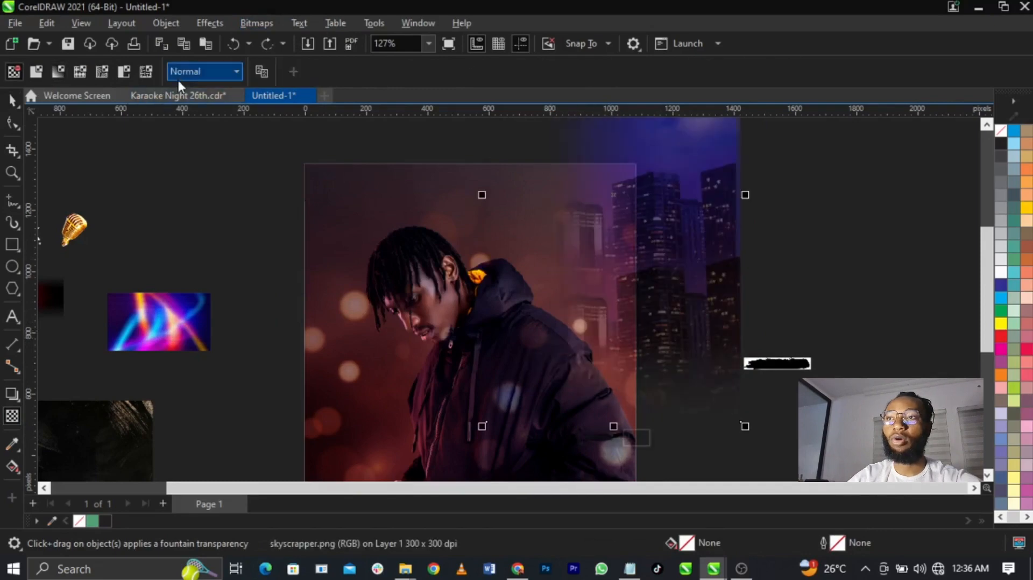
key("ctrl+z")
Set the lower skyscraper copy's merge mode to Normal.
left_click(204, 71)
left_click(585, 270)
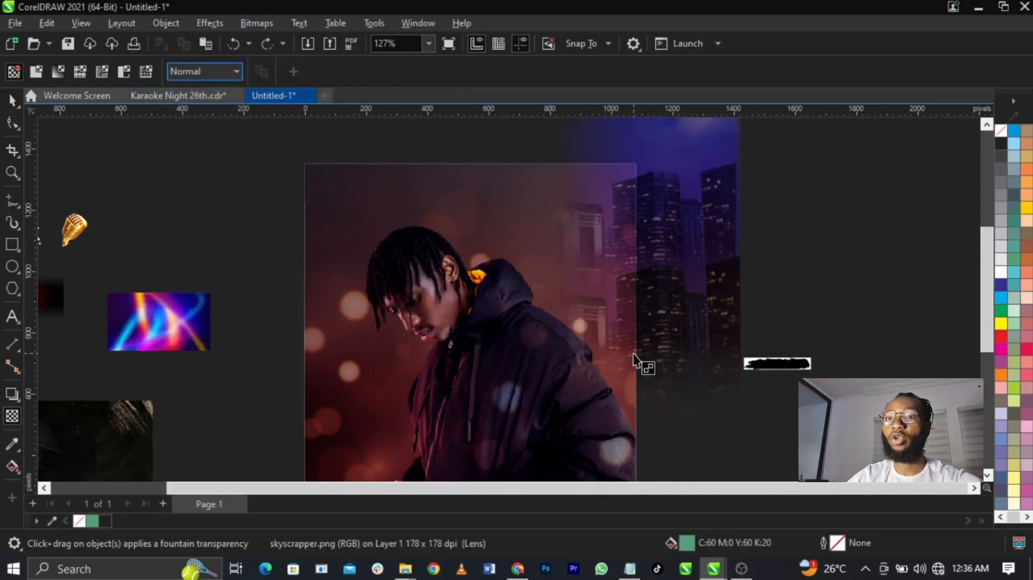
left_click(634, 355)
left_click(205, 71)
left_click(206, 86)
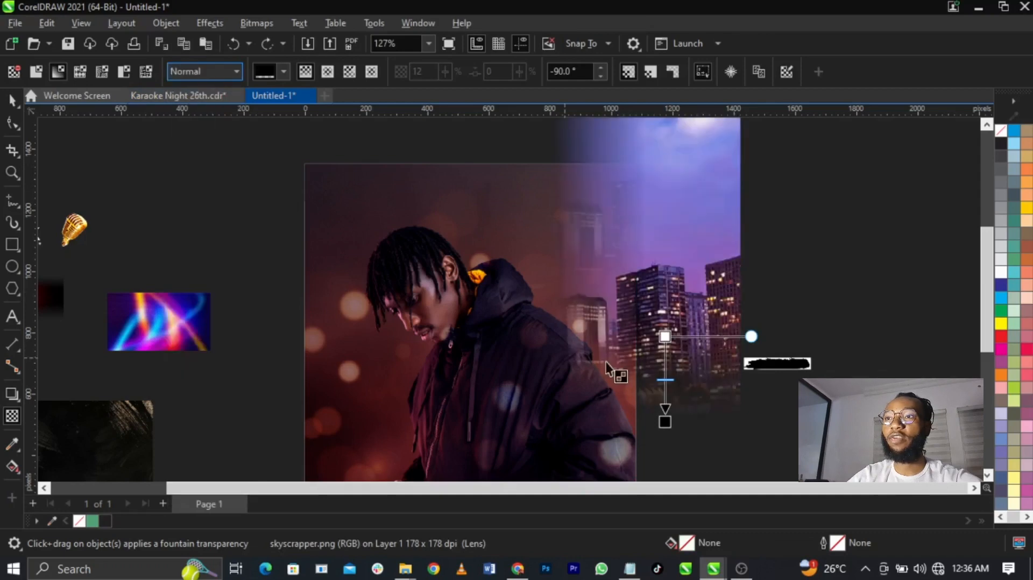
Convert the lower skyscraper copy to a 300 dpi bitmap and fade its left side with a horizontal fountain transparency at 180°.
left_click(257, 23)
left_click(283, 40)
left_click(548, 364)
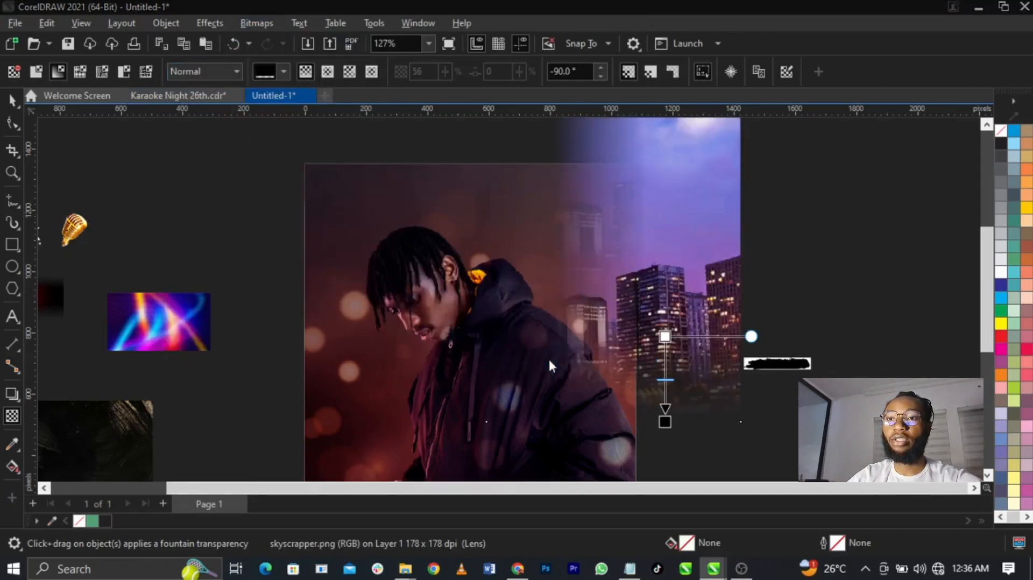
left_click_drag(635, 342, 605, 343)
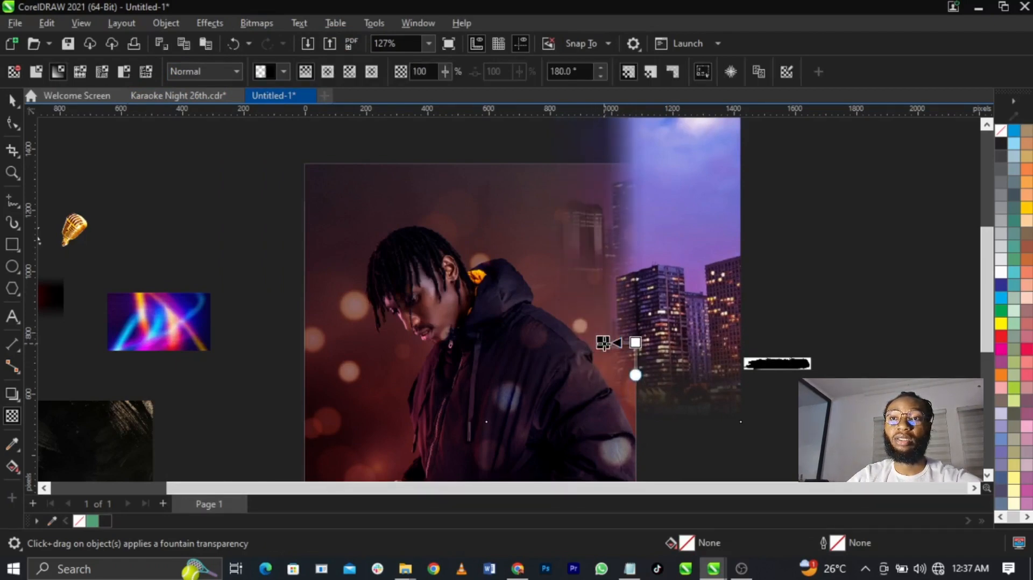
Set the merge mode of the converted lower skyscraper copy to Soft Light.
left_click(214, 79)
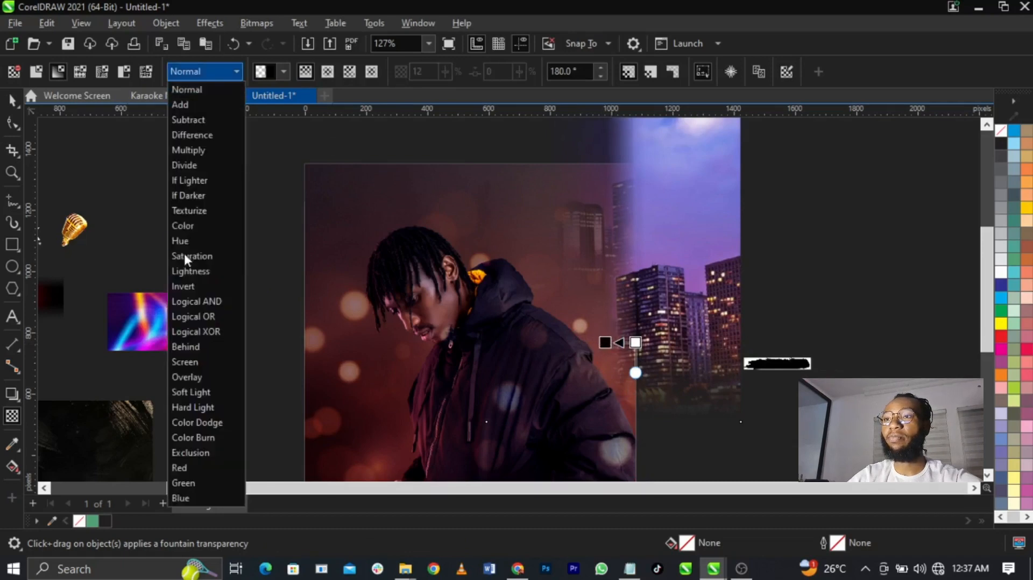
left_click(225, 388)
key("space")
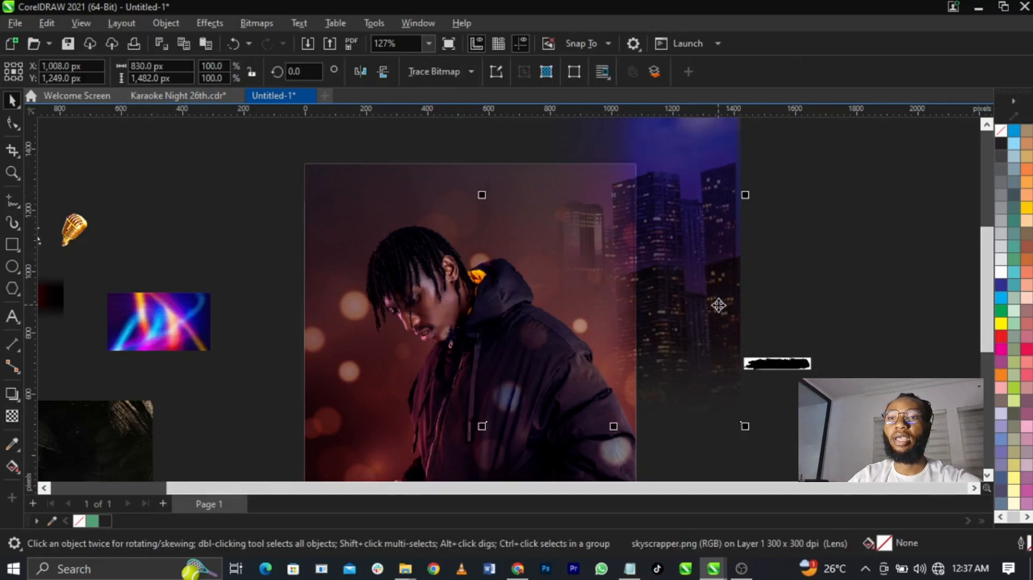
Move the black splash image farther from the page and PowerClip both skyscraper images inside the flyer's page-sized frame.
scroll(659, 261, "down", 2)
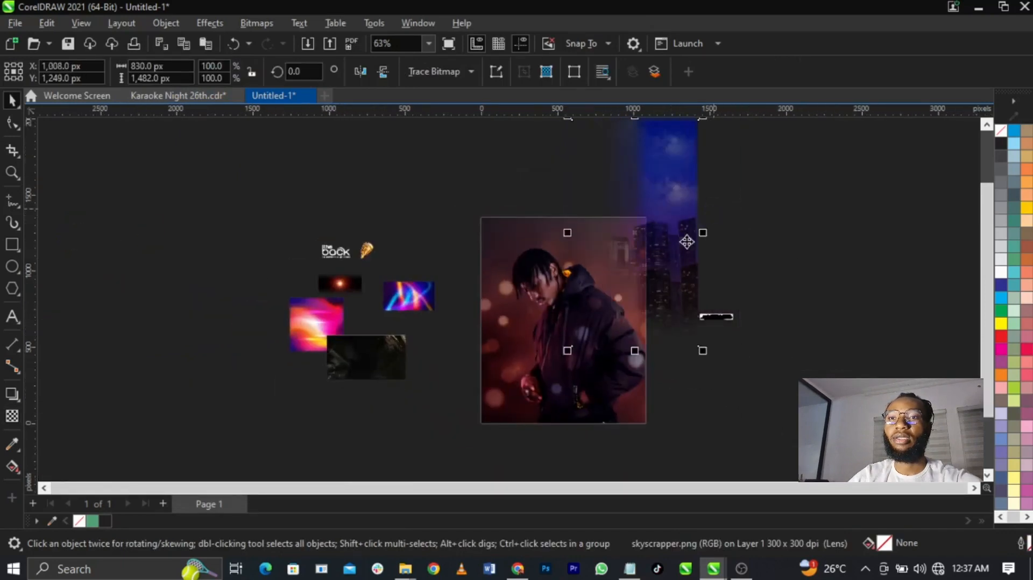
scroll(658, 264, "down", 2)
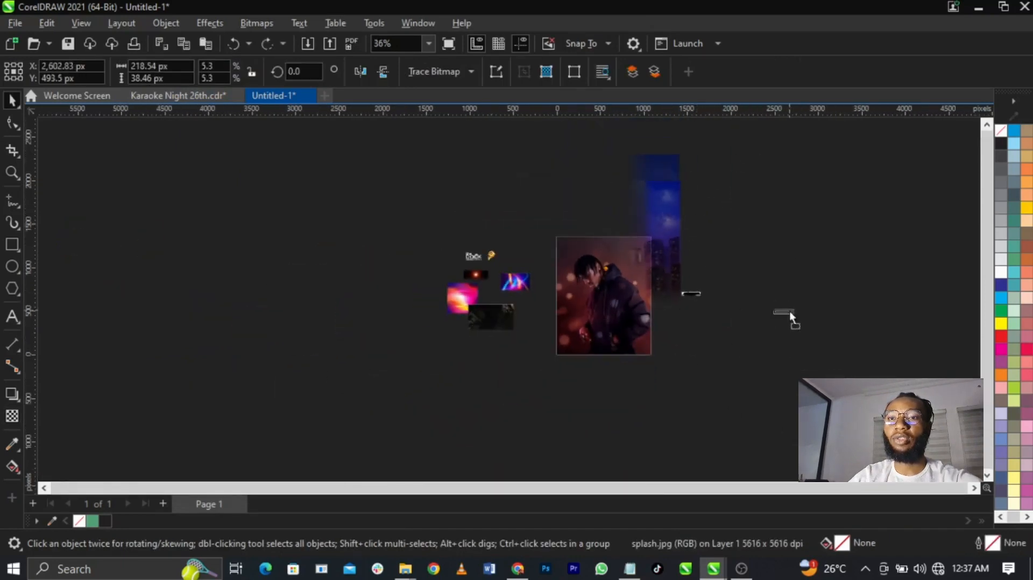
left_click_drag(734, 351, 560, 127)
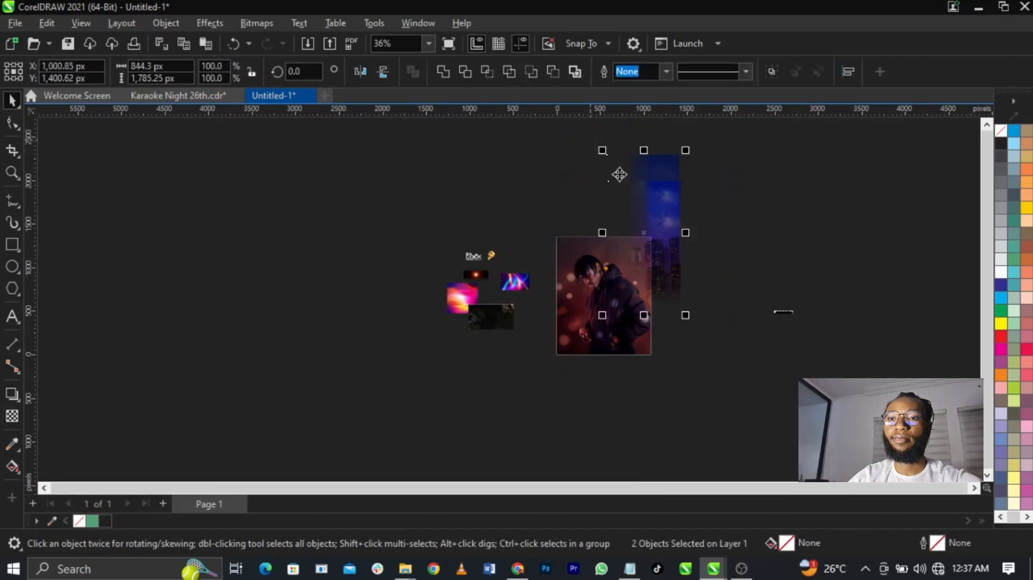
right_click(668, 194)
left_click(693, 330)
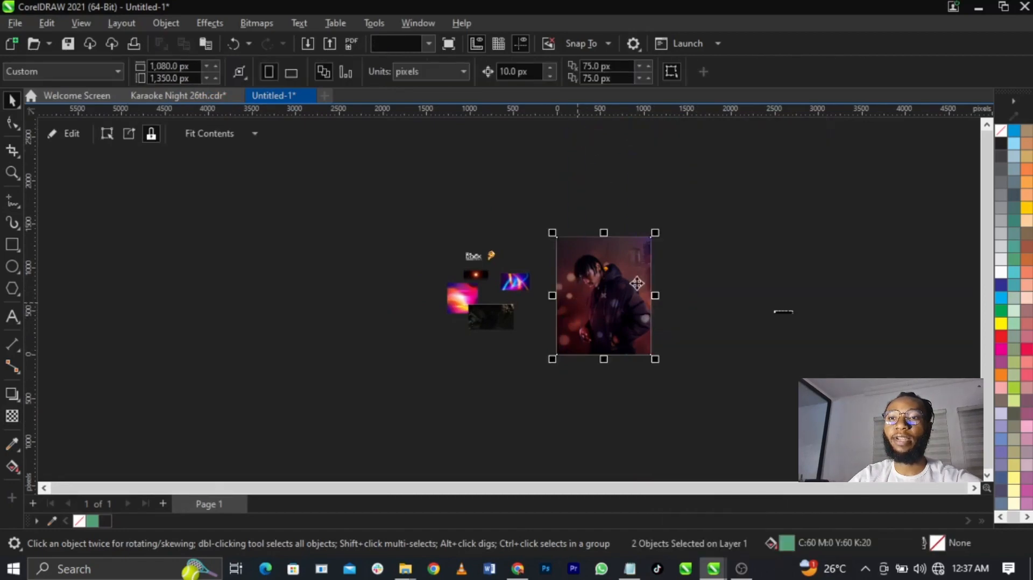
scroll(636, 284, "up", 3)
left_click(780, 287)
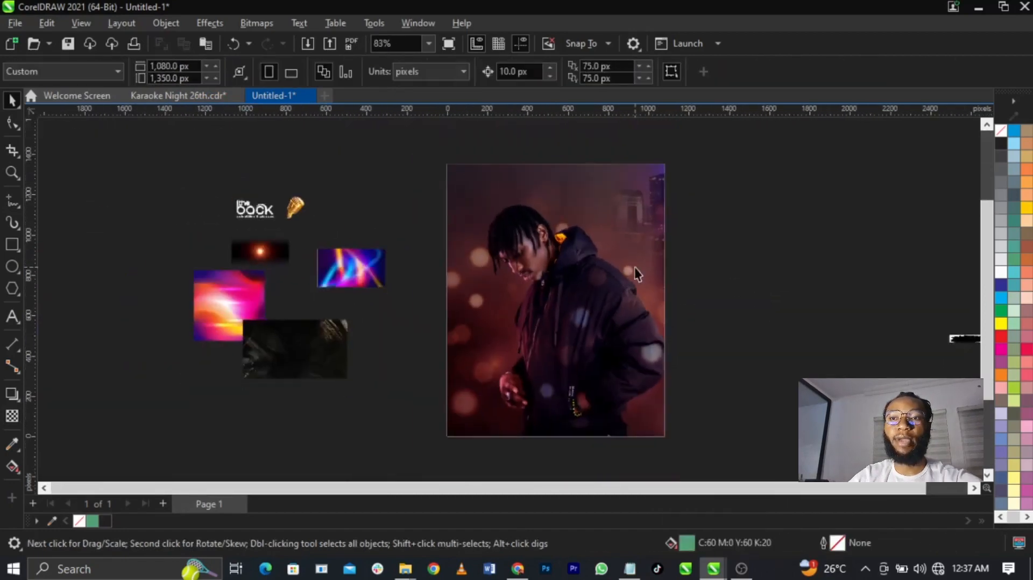
scroll(634, 267, "up", 2)
scroll(646, 272, "down", 2)
scroll(662, 280, "up", 1)
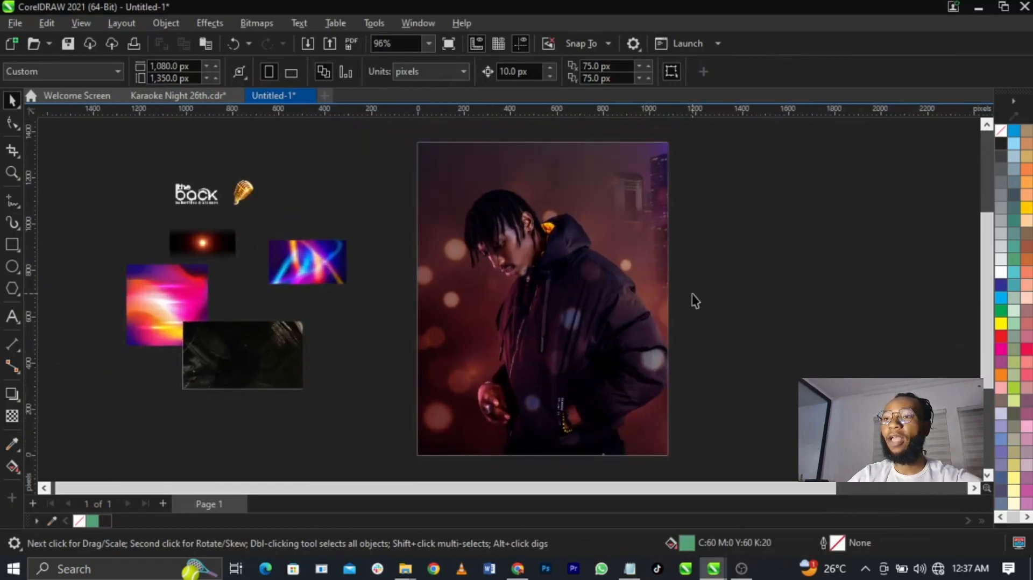
left_click(296, 279)
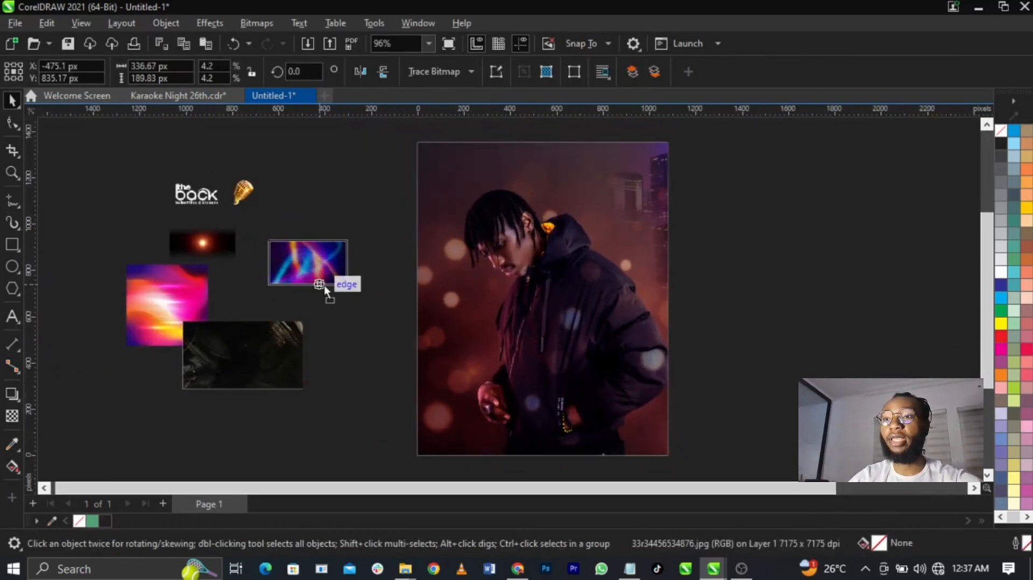
left_click_drag(314, 256, 318, 256)
Move the black splash image beside the page and scale it down to about 1,343 px wide.
scroll(318, 256, "down", 3)
left_click_drag(785, 317, 687, 370)
scroll(665, 303, "up", 4)
left_click_drag(687, 329, 698, 326)
scroll(507, 295, "down", 3)
scroll(592, 305, "up", 3)
left_click_drag(568, 310, 620, 315)
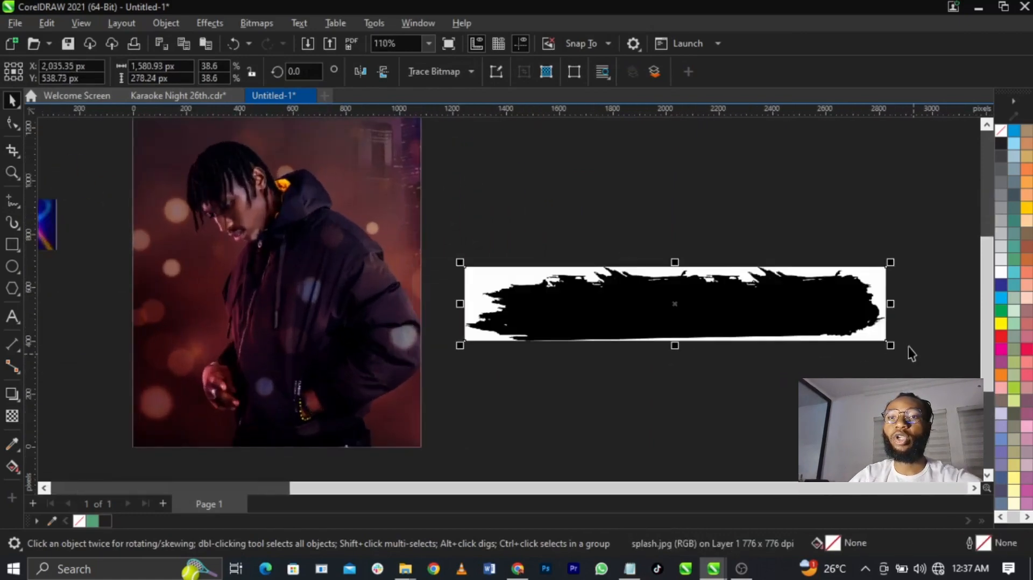
left_click_drag(893, 348, 841, 340)
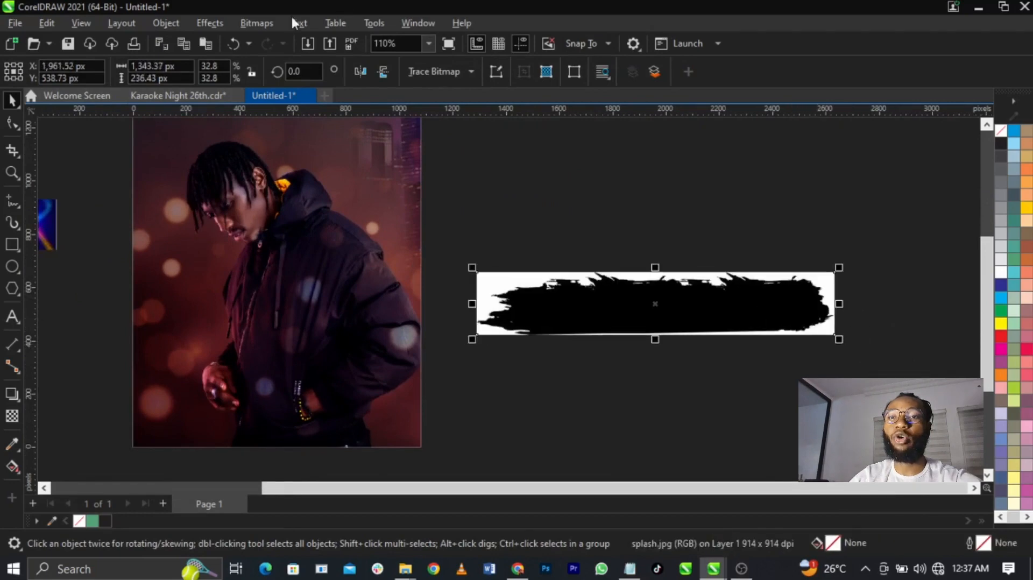
Convert the splash image to a 300 dpi RGB bitmap with anti-aliasing and a transparent background.
left_click(246, 25)
left_click(264, 38)
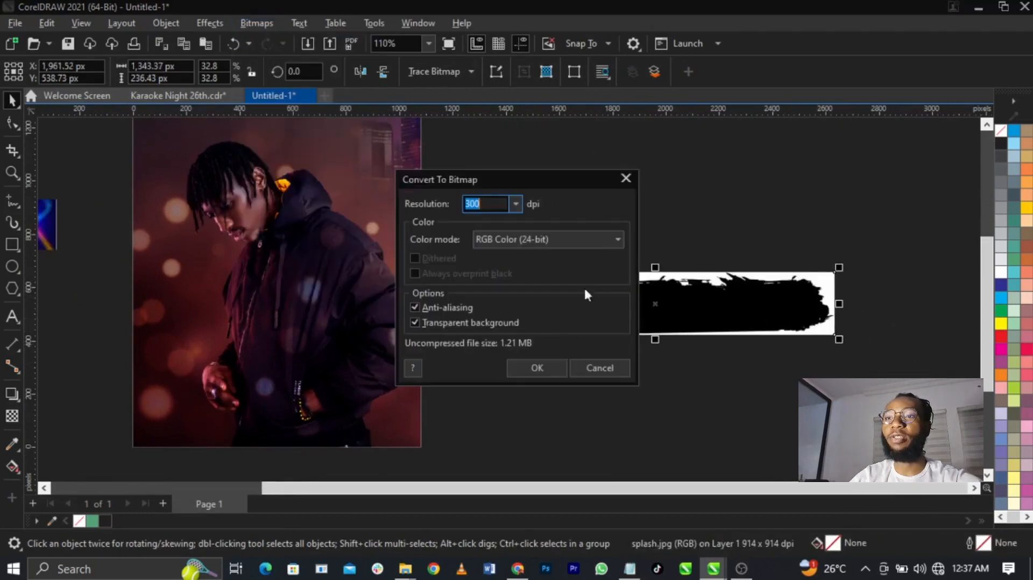
left_click(562, 368)
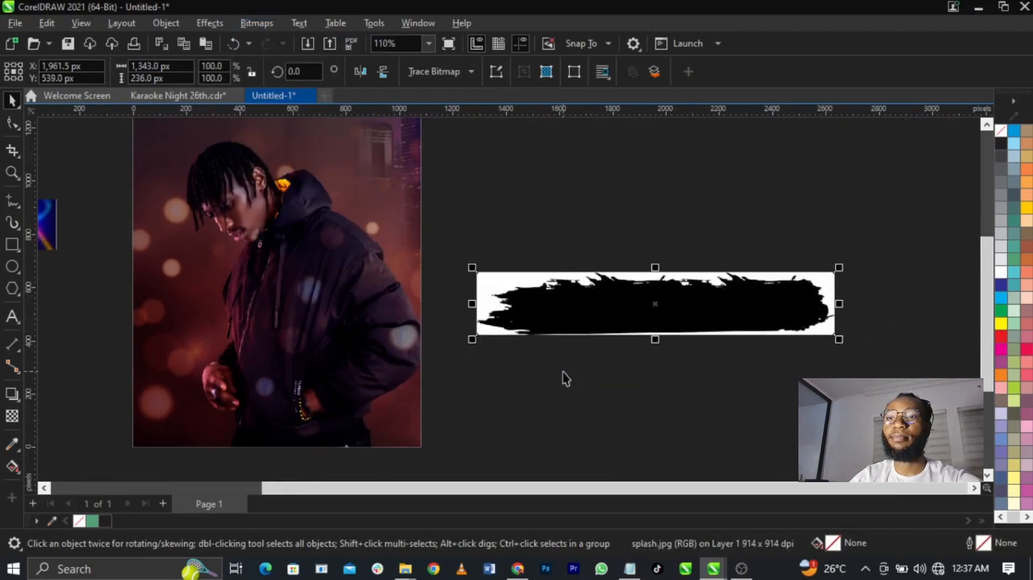
Change the splash bitmap to 1-bit black and white using the Line Art conversion method with a threshold of 139.
left_click(255, 24)
mouse_move(273, 151)
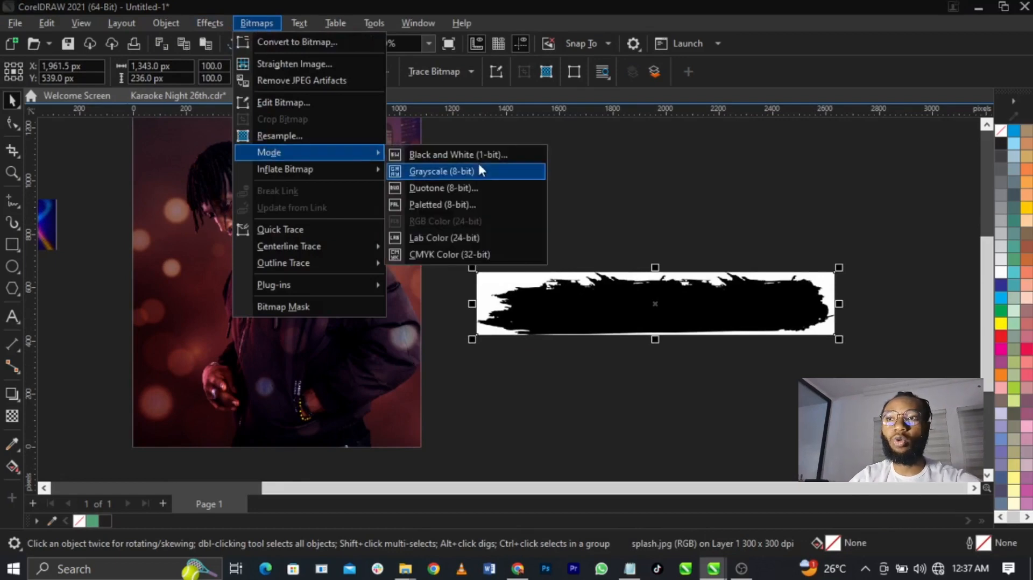
left_click(476, 150)
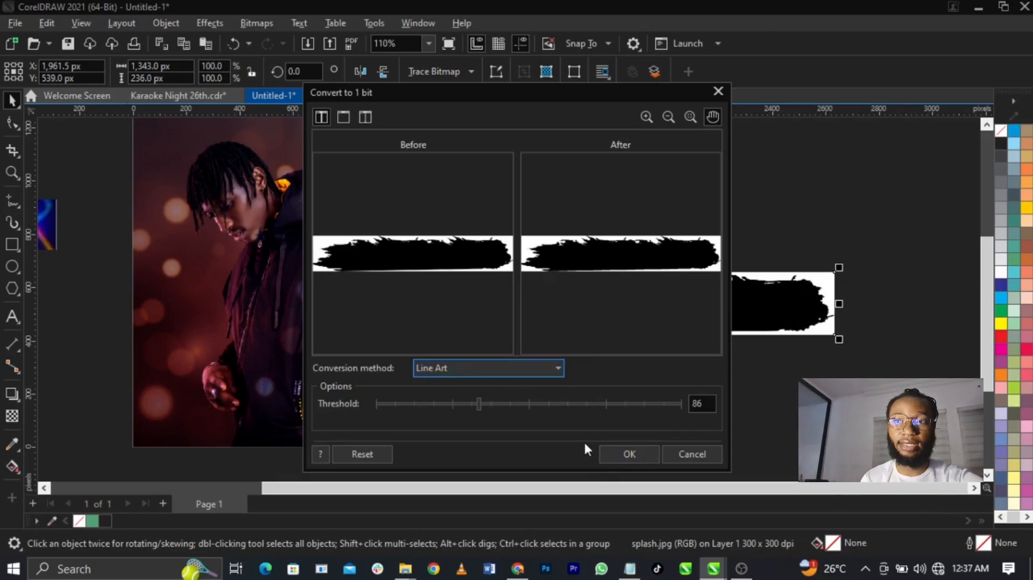
left_click(614, 404)
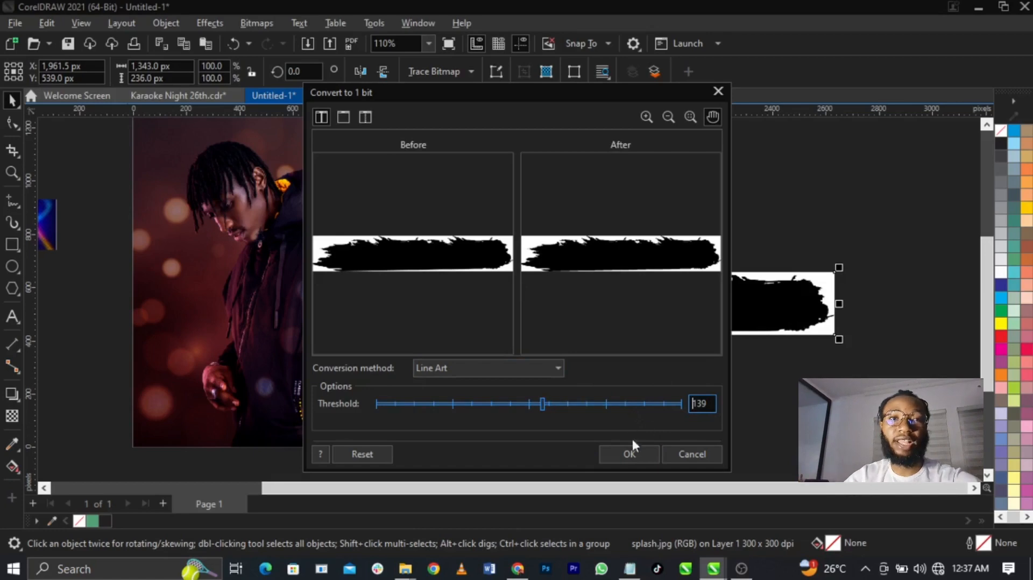
left_click(628, 454)
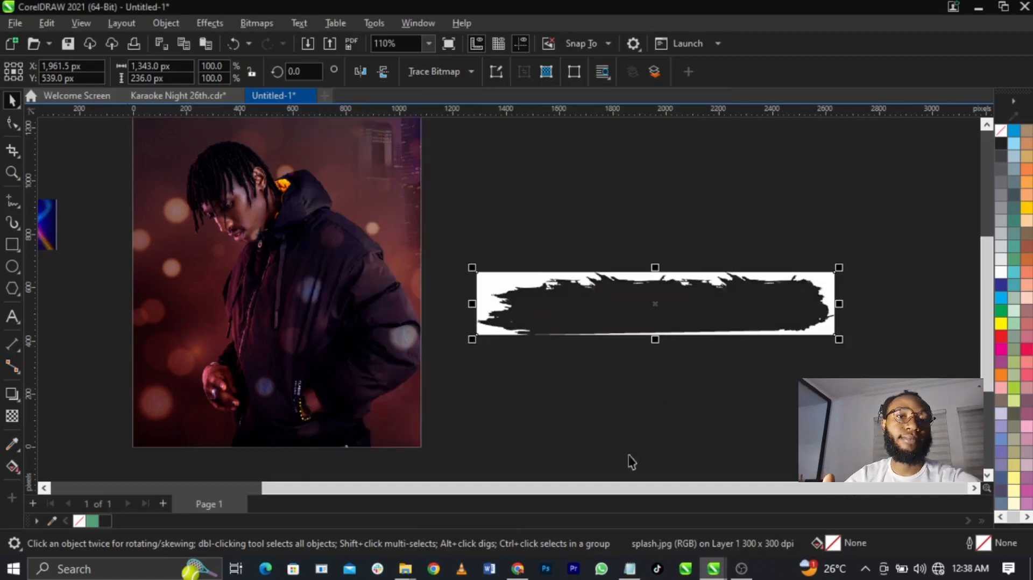
Outline-trace the splash bitmap as line art, automatically removing the background color.
left_click(418, 73)
mouse_move(460, 121)
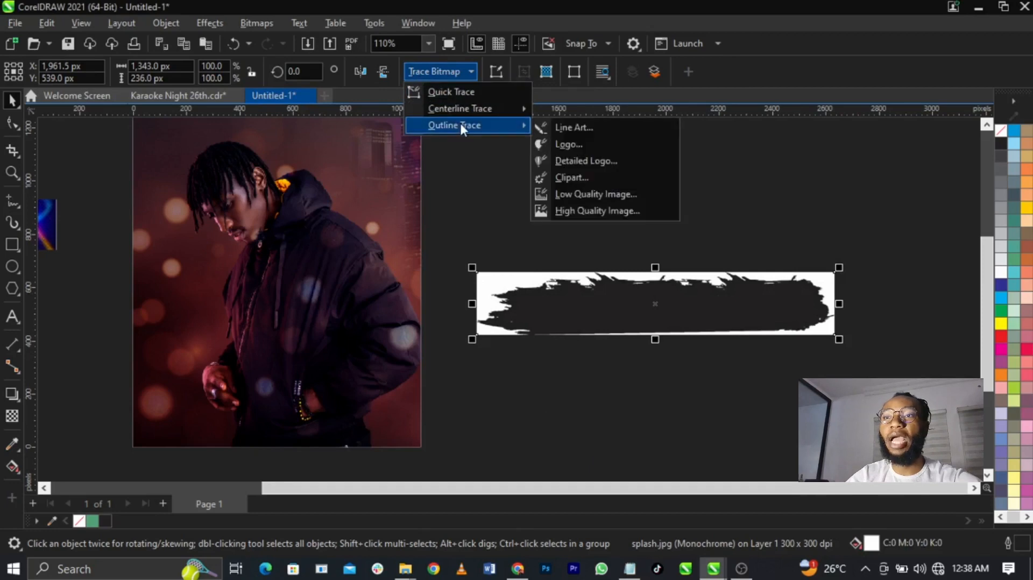
left_click(567, 127)
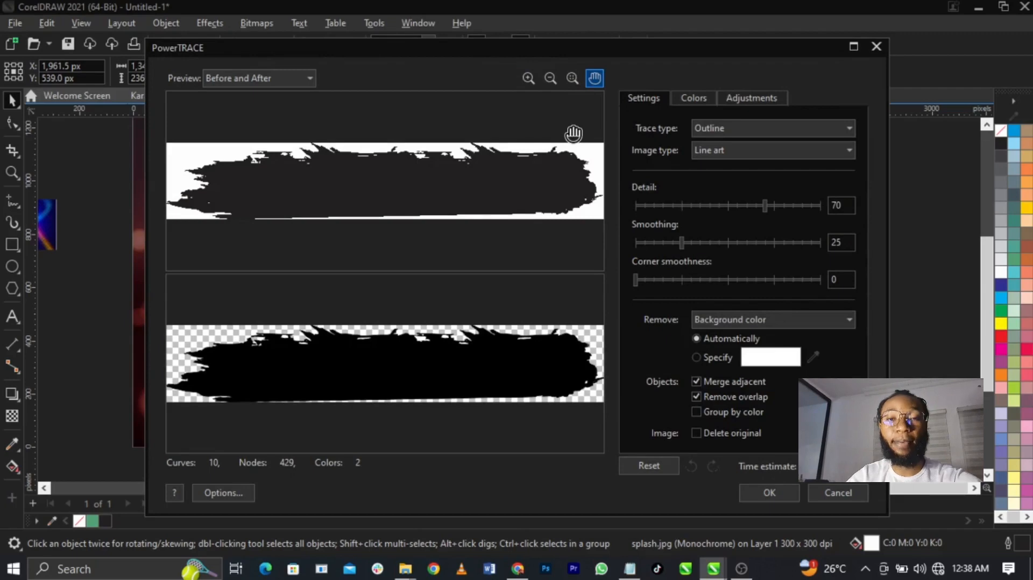
left_click(789, 485)
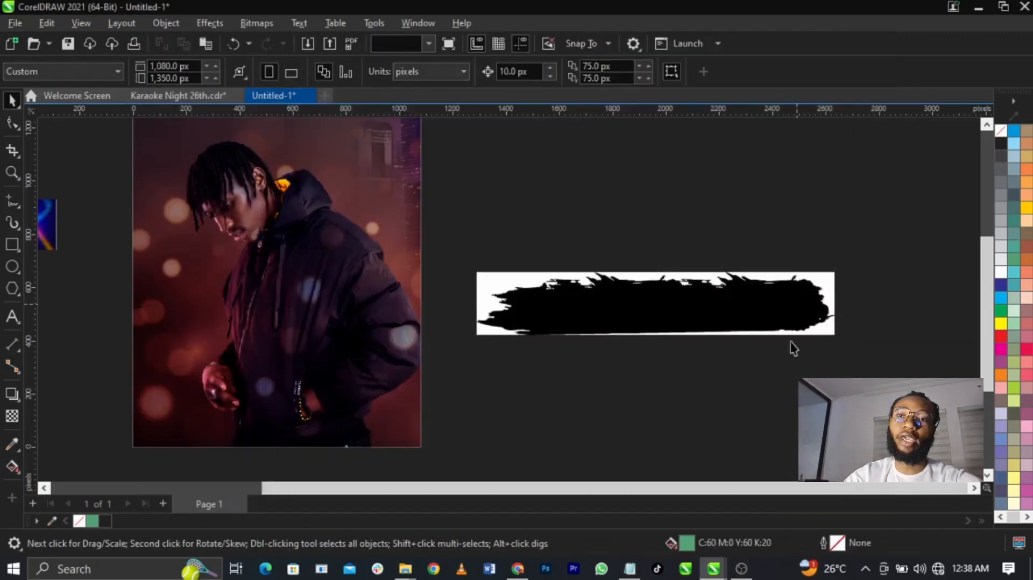
Move the traced splash off the bitmap, delete the original bitmap, and put the trace back ungrouped.
left_click_drag(788, 312, 788, 385)
left_click(777, 283)
key("Delete")
left_click_drag(710, 380, 716, 298)
left_click(580, 73)
left_click(542, 238)
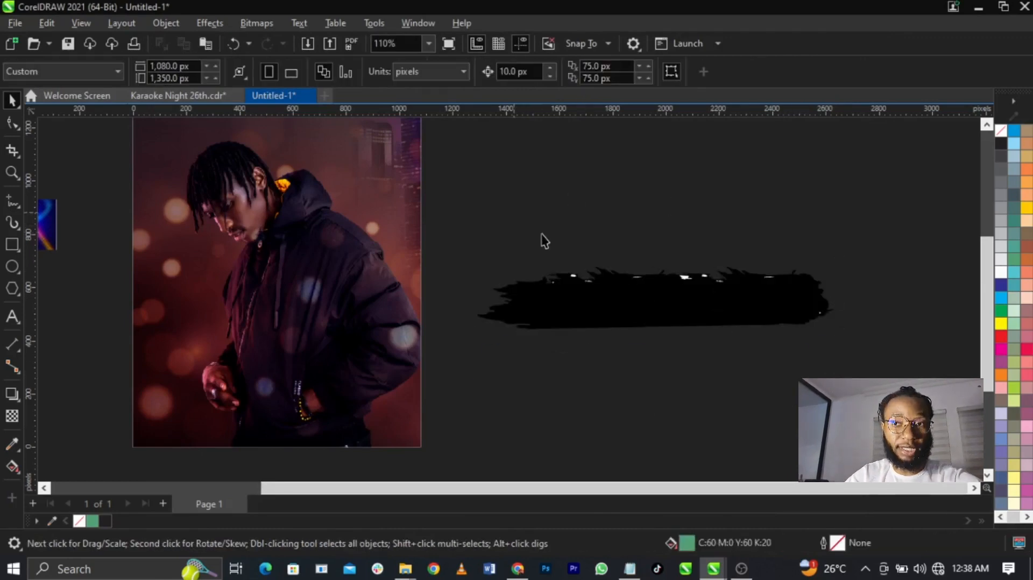
Delete the small white pieces from the traced splash, keeping only the black shape.
mouse_move(514, 214)
left_mouse_down()
mouse_move(796, 323)
mouse_move(847, 355)
left_mouse_up()
scroll(715, 306, "up", 4)
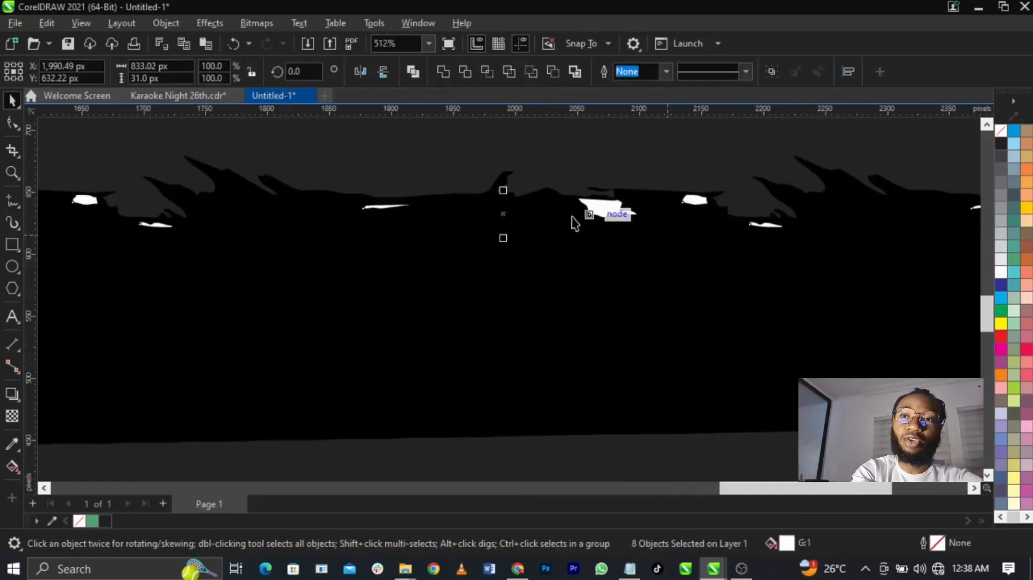
scroll(565, 251, "down", 1)
key("Escape")
left_click(687, 285)
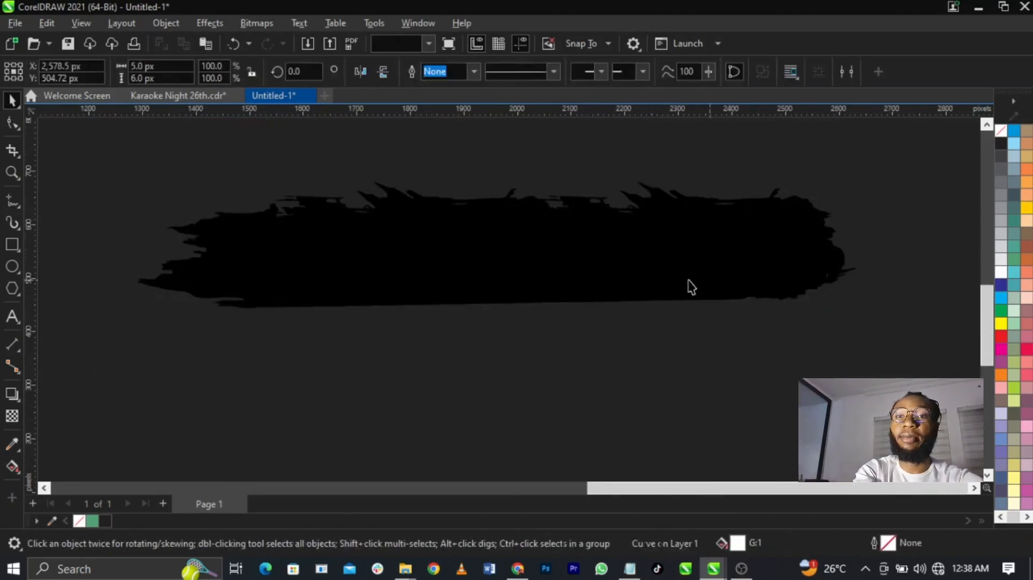
Duplicate the black splash shape horizontally about 815 px to the right so the copy overlaps the original.
scroll(687, 285, "down", 3)
scroll(636, 261, "down", 2)
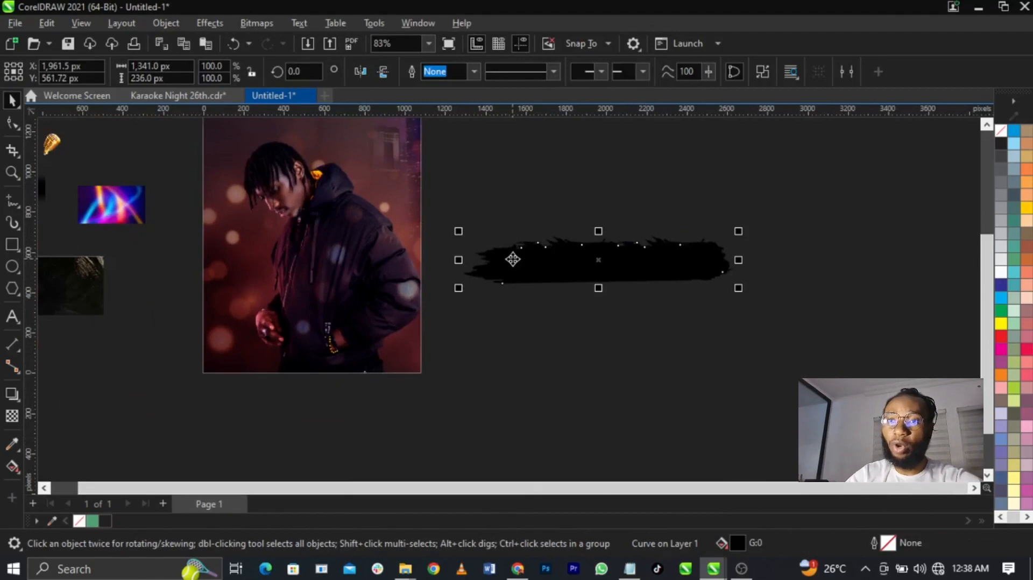
left_click_drag(513, 260, 669, 263)
left_click(619, 215)
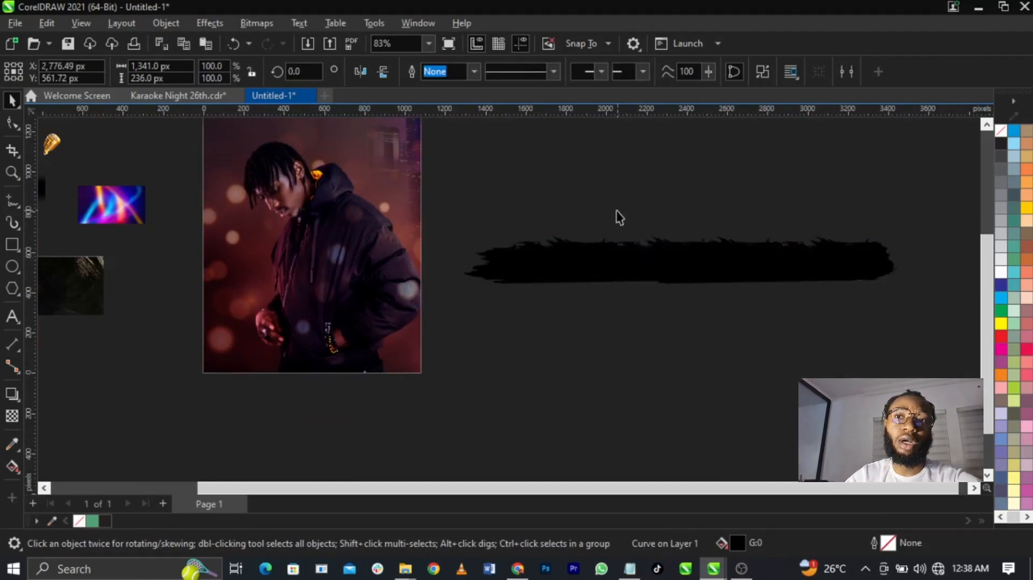
Weld the two overlapping splash shapes into a single curve.
mouse_move(445, 205)
left_mouse_down()
mouse_move(835, 353)
mouse_move(919, 370)
left_mouse_up()
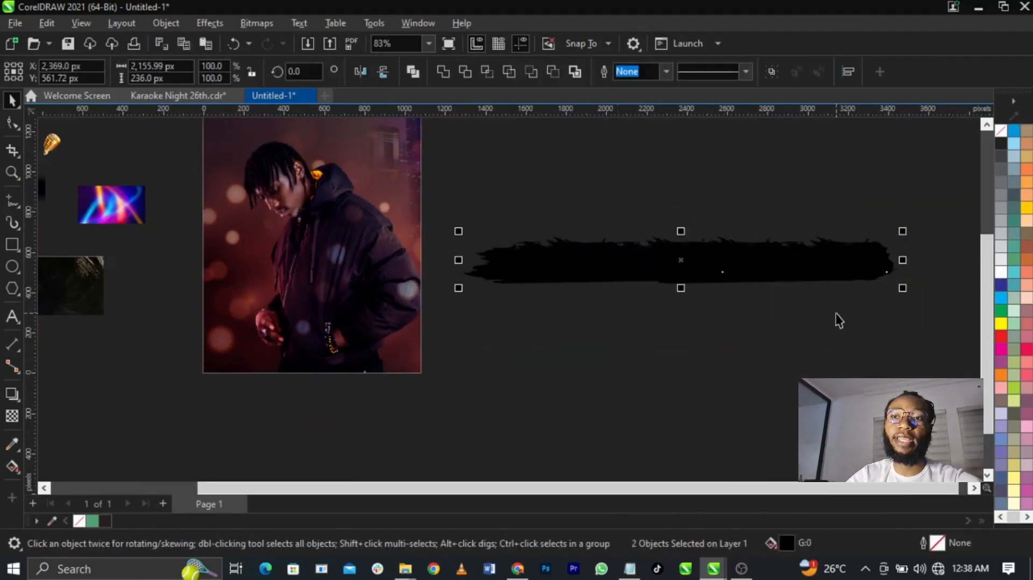
left_click(444, 71)
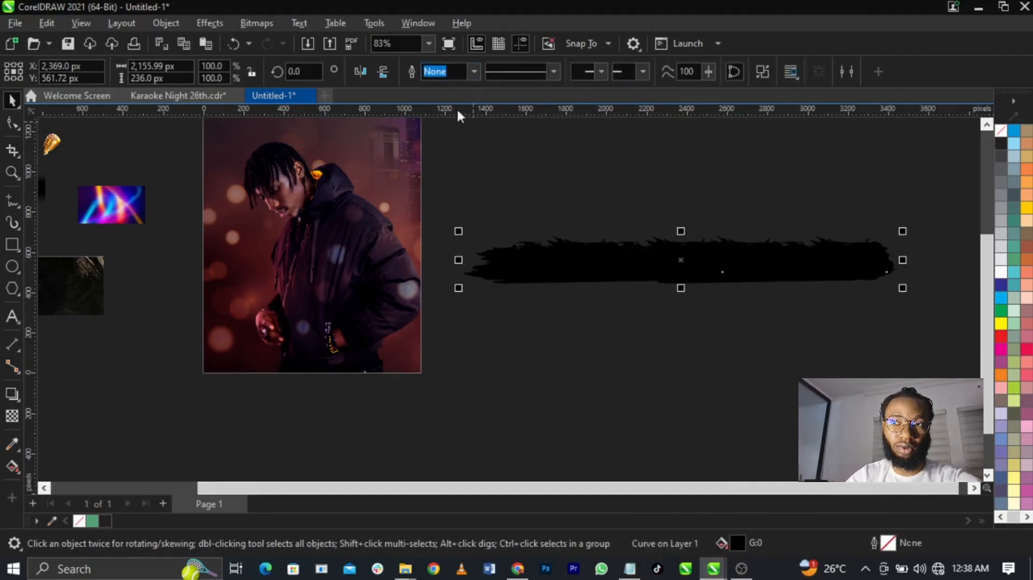
key("ctrl+z")
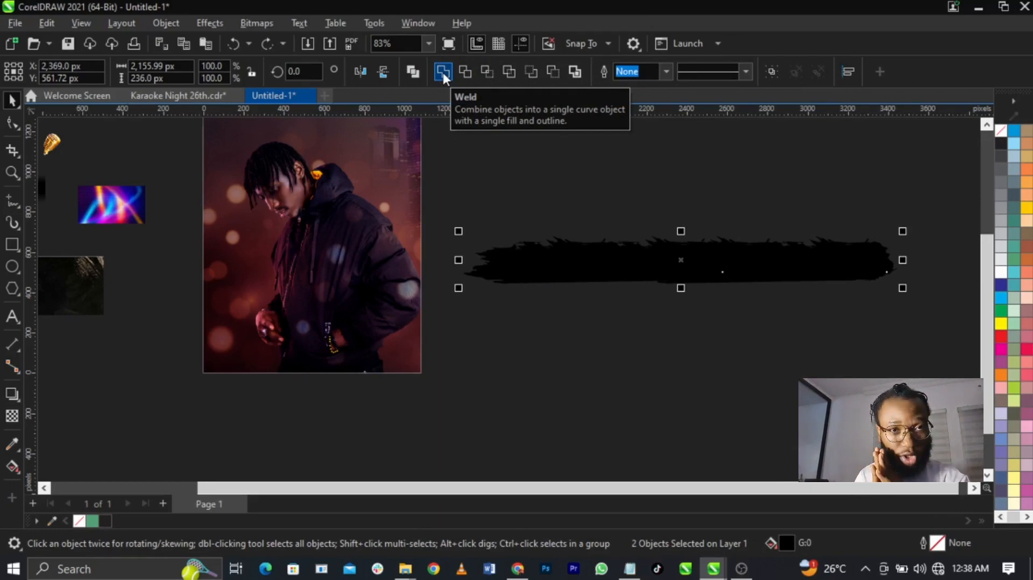
left_click(442, 70)
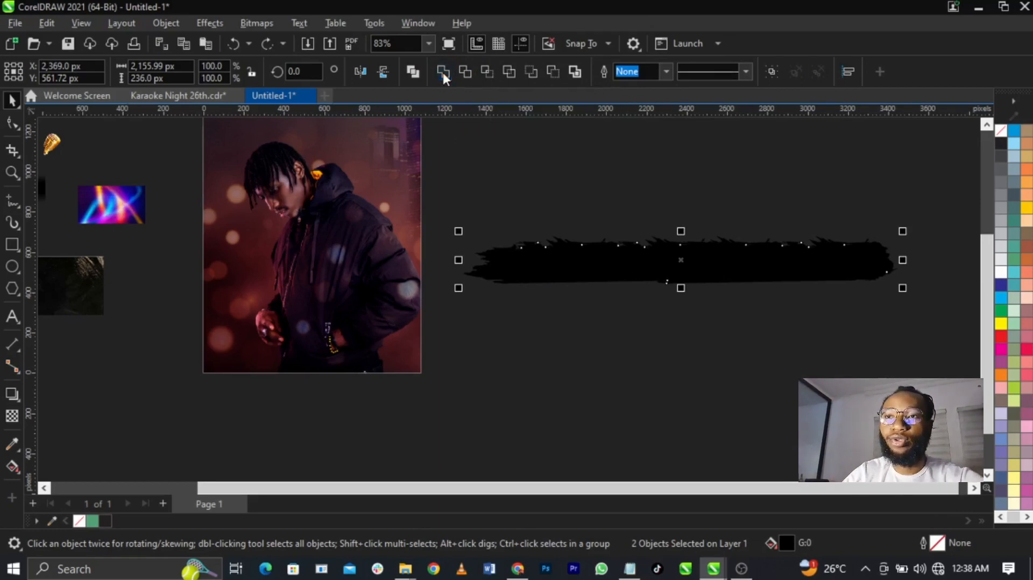
PowerClip the welded splash shape inside the flyer's page-sized frame.
right_click(611, 253)
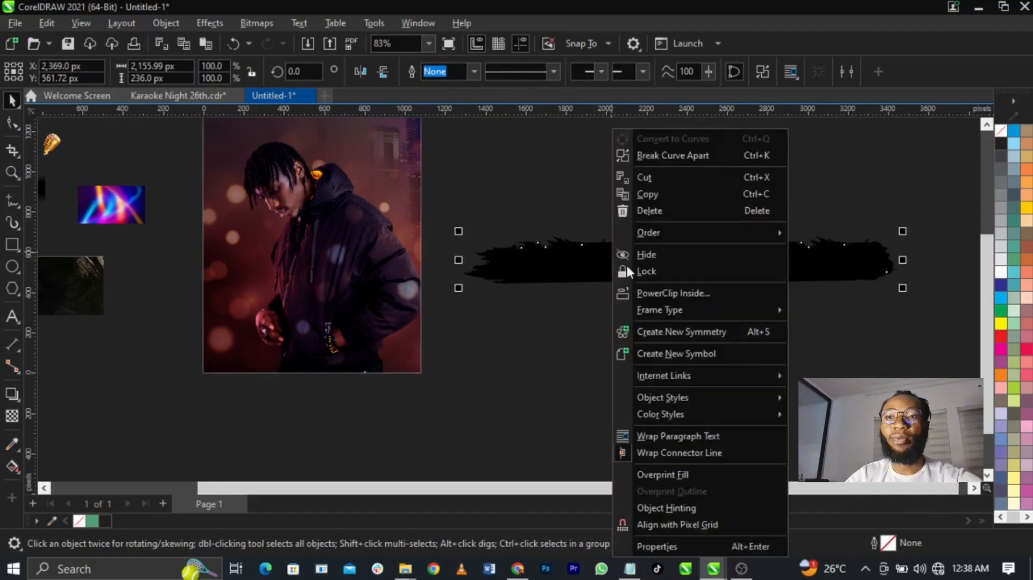
left_click(647, 292)
left_click(291, 331)
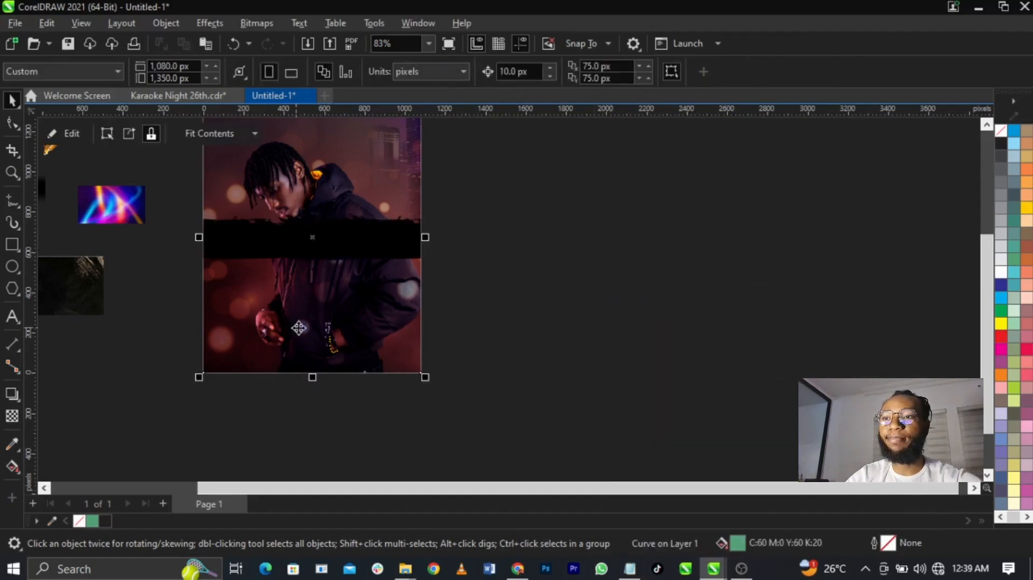
Edit the PowerClip contents, placing the splash across the flyer's lower part and scaling it to about 2,100 px wide.
right_click(335, 248)
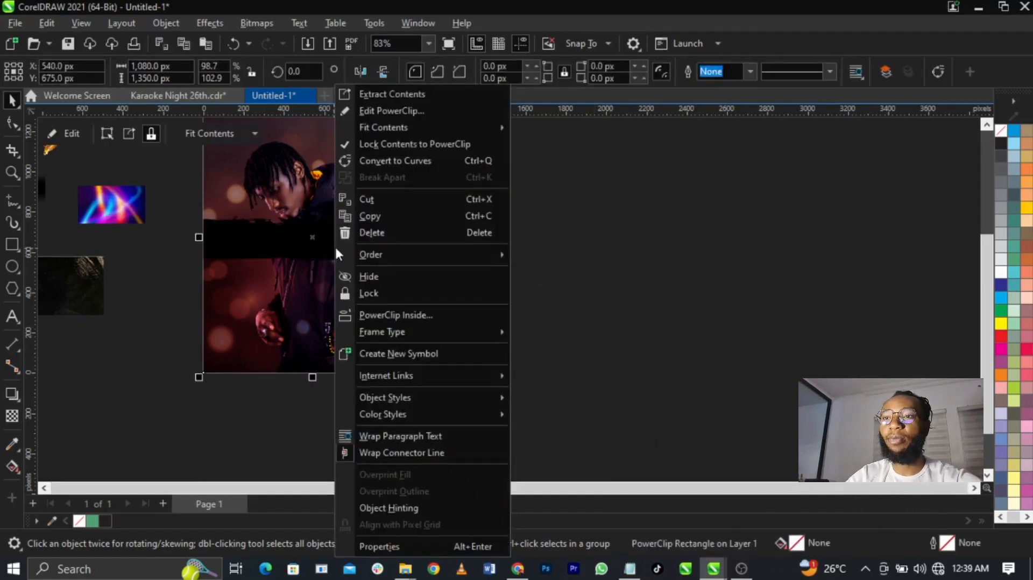
left_click(385, 111)
scroll(335, 260, "up", 2)
mouse_move(335, 261)
left_mouse_down()
mouse_move(341, 354)
mouse_move(565, 372)
mouse_move(595, 400)
mouse_move(577, 383)
left_mouse_up()
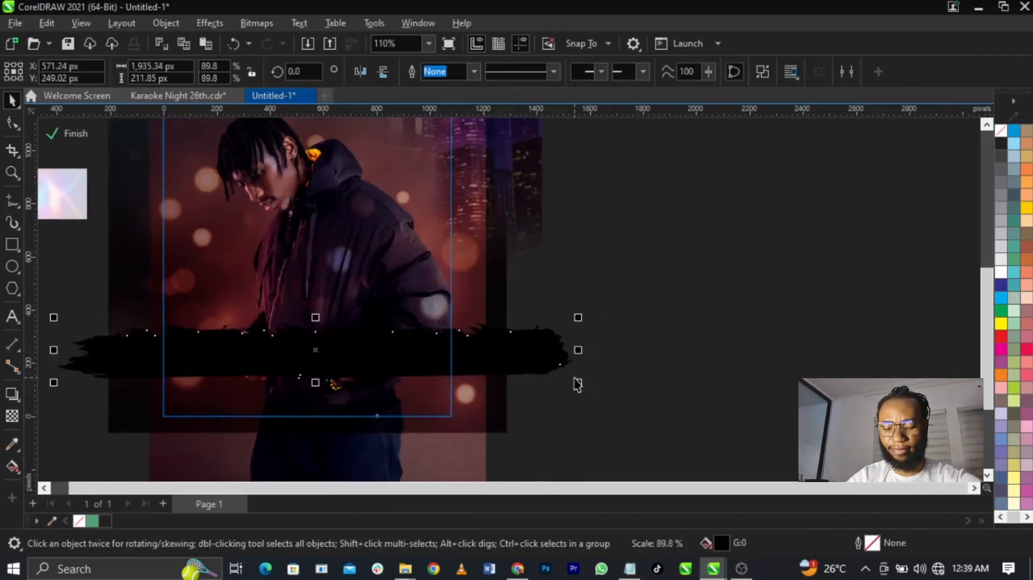
left_click_drag(401, 353, 402, 341)
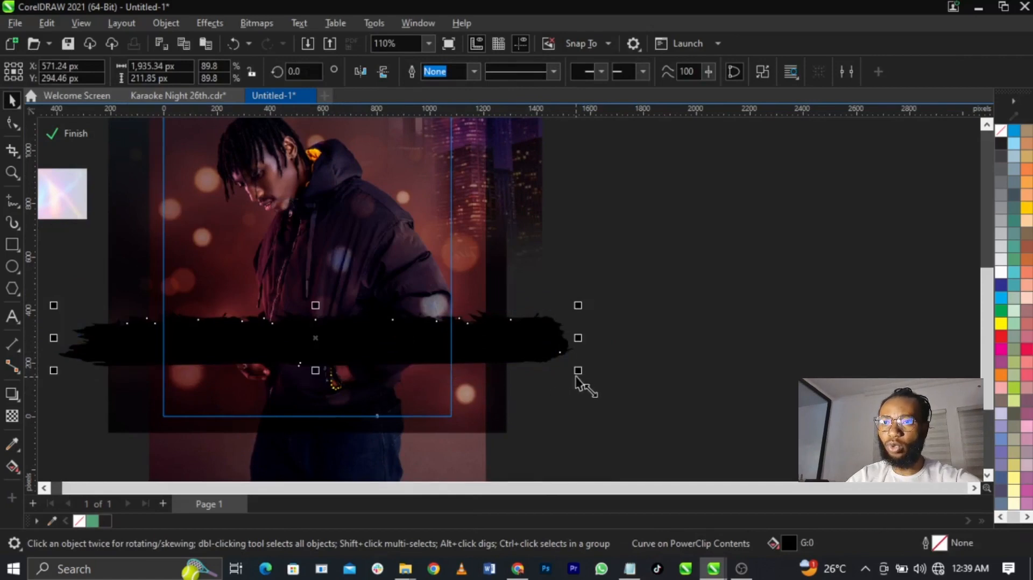
left_click_drag(577, 378, 599, 378)
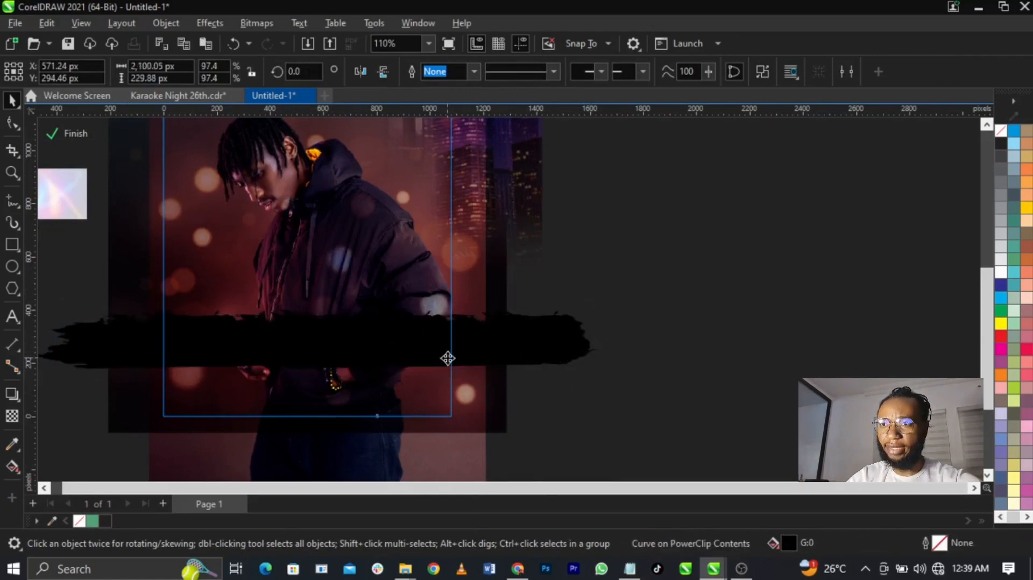
left_click_drag(448, 359, 448, 366)
Draw a rectangle about 1,272 by 351 px overlapping the splash's lower half and covering the flyer's bottom edge.
scroll(156, 459, "up", 2)
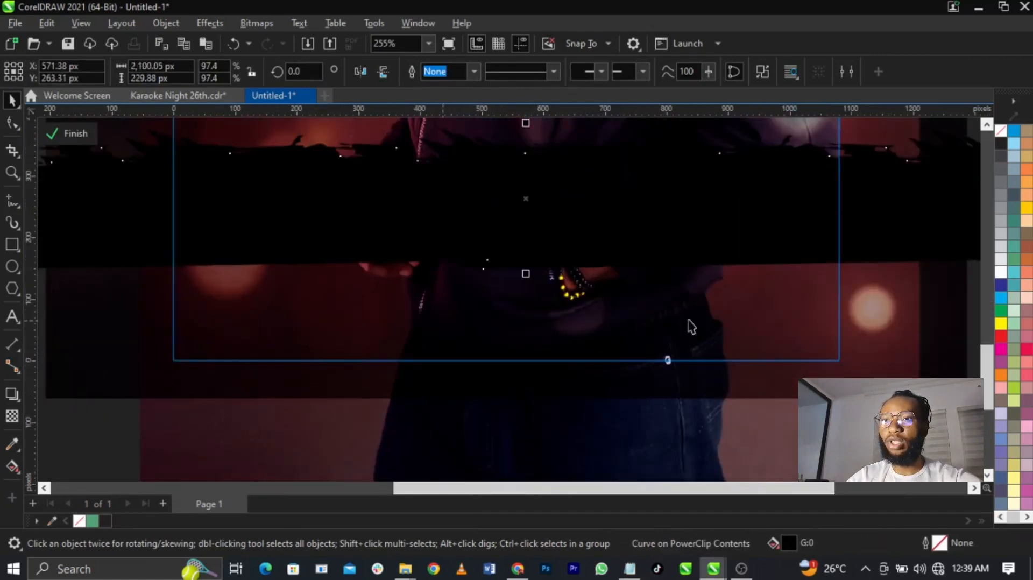
left_click(12, 245)
left_click_drag(105, 219, 889, 436)
key("space")
Weld the rectangle and the black splash into one shape inside the PowerClip.
scroll(648, 311, "down", 1)
left_click(687, 266)
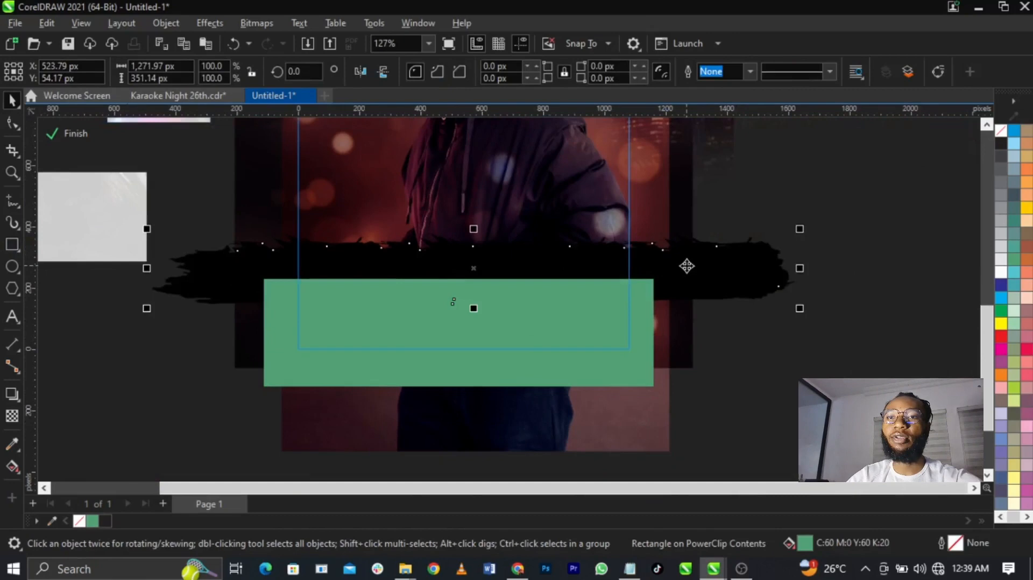
left_click(558, 344, "shift")
left_click(445, 73)
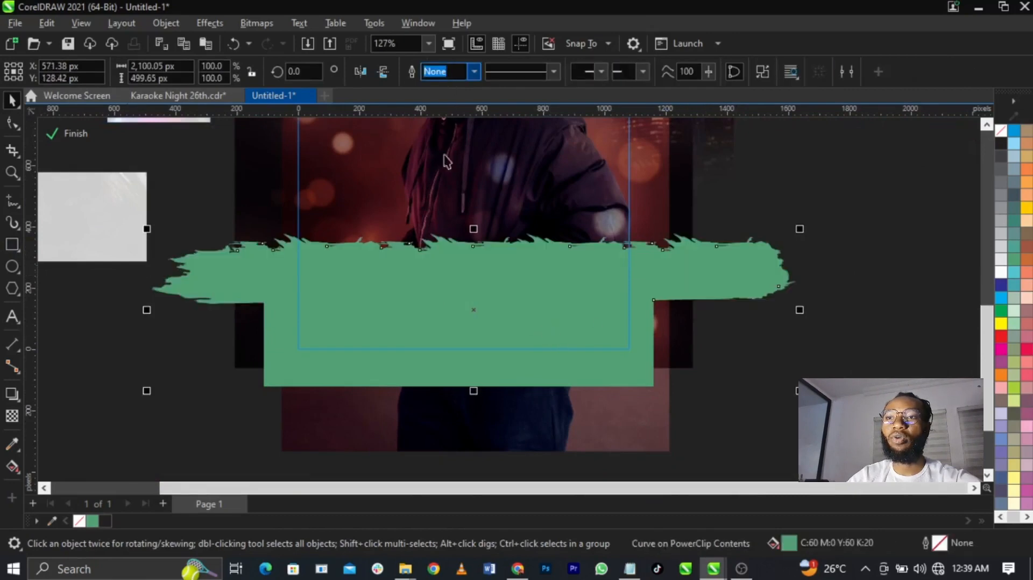
key("ctrl+z")
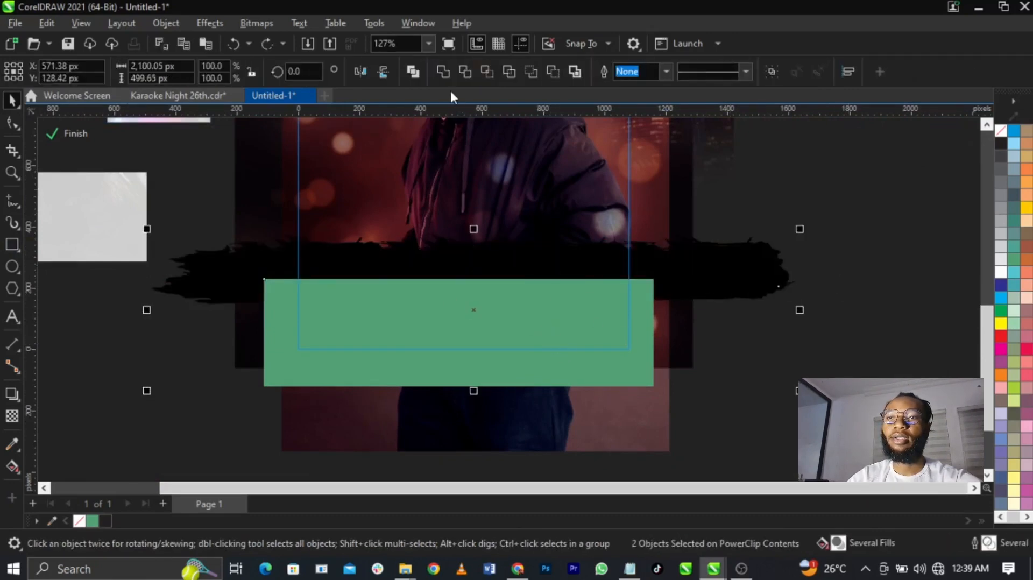
left_click(444, 71)
Fill the welded splash shape with C100 M100 Y100 K100 black.
scroll(1010, 296, "down", 1)
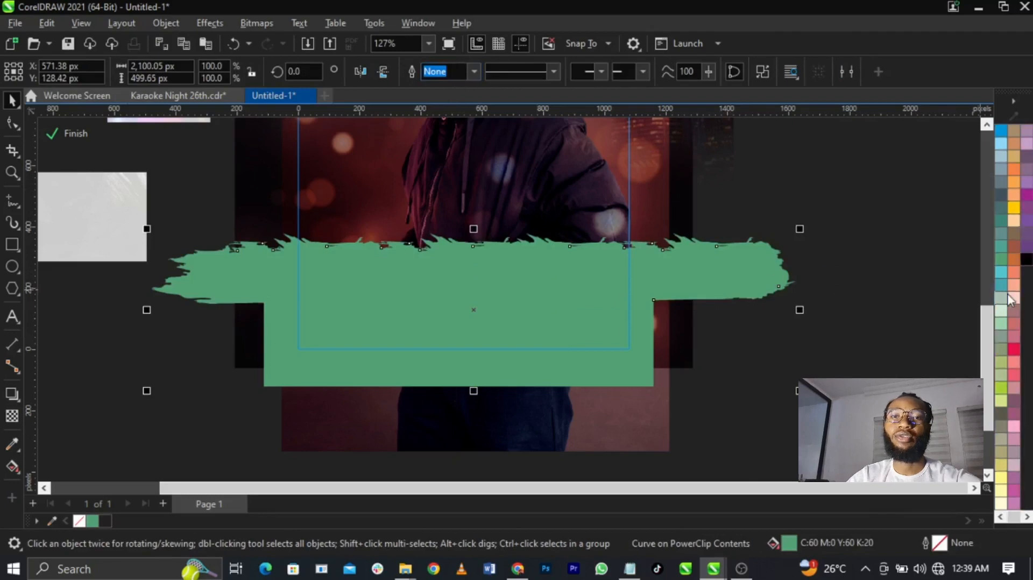
left_click(1027, 260)
key("Escape")
left_click(631, 315)
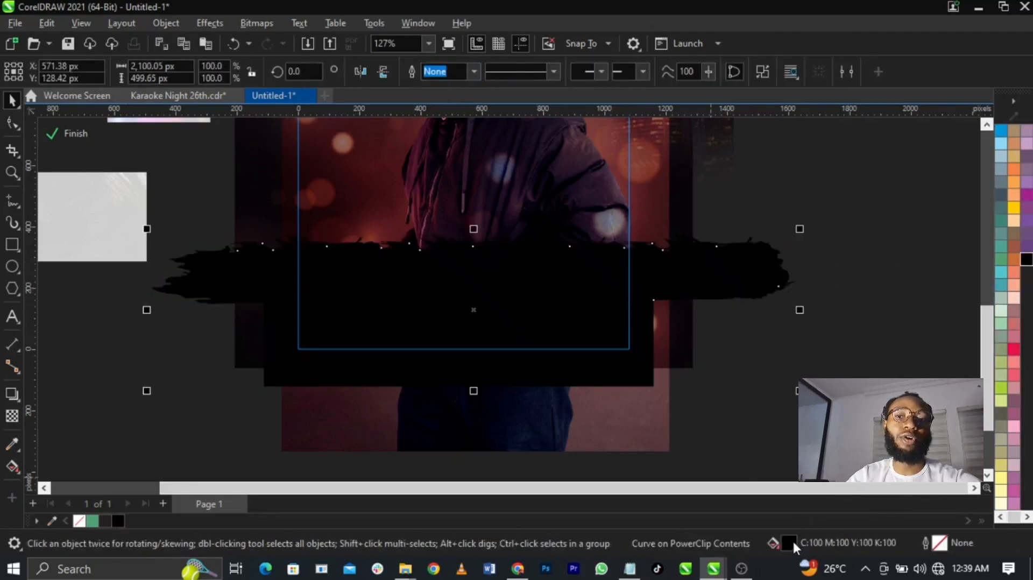
Change the splash's uniform fill to RGB black, #000000, and finish editing the flyer's PowerClip.
double_click(812, 552)
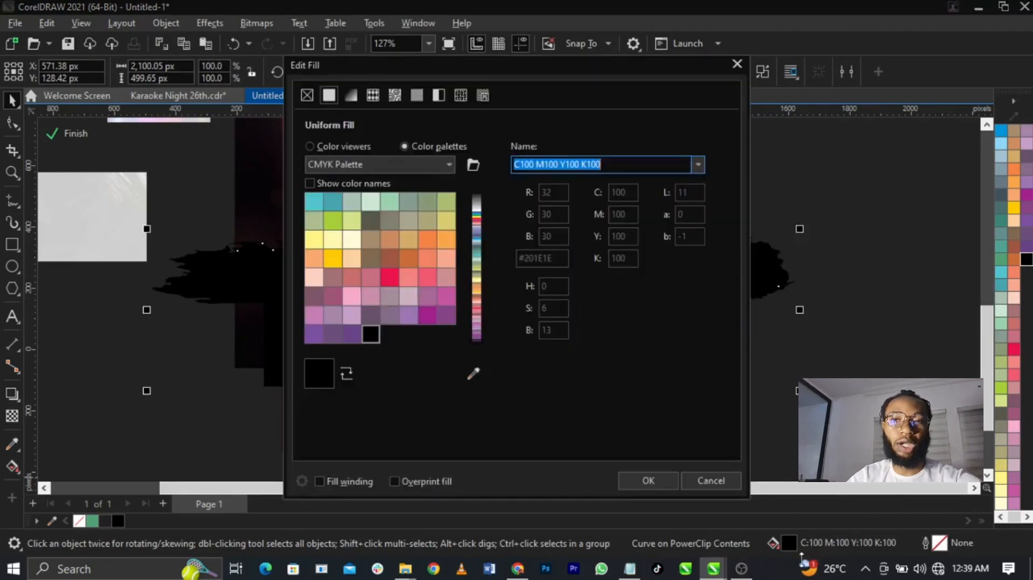
left_click_drag(537, 70, 721, 65)
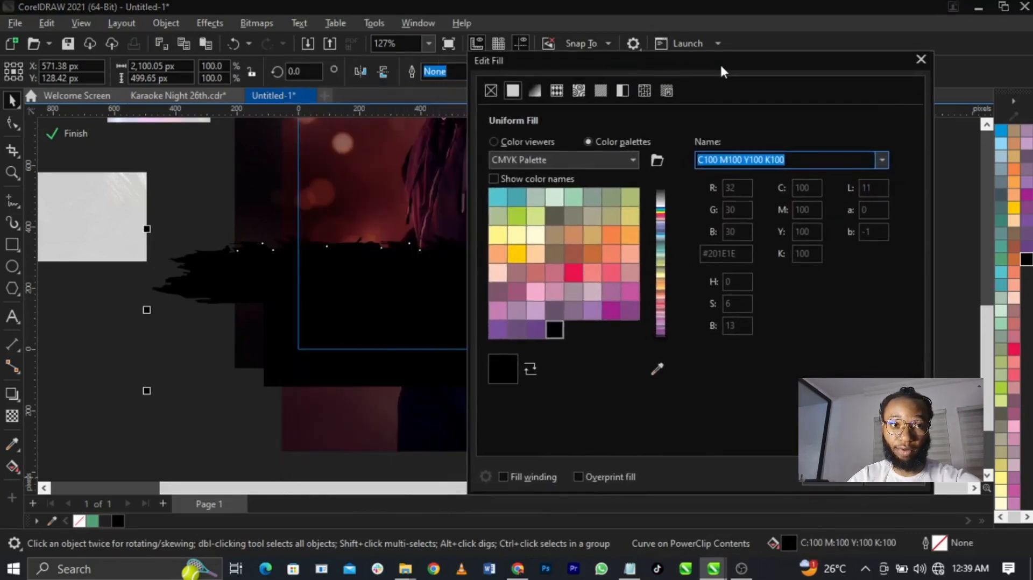
left_click(544, 138)
left_click(721, 159)
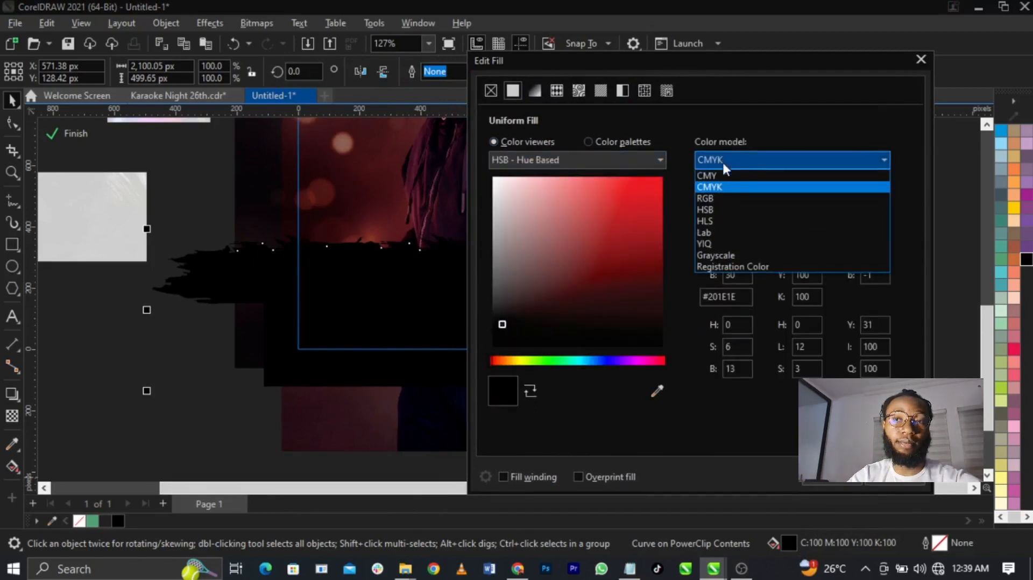
left_click(736, 198)
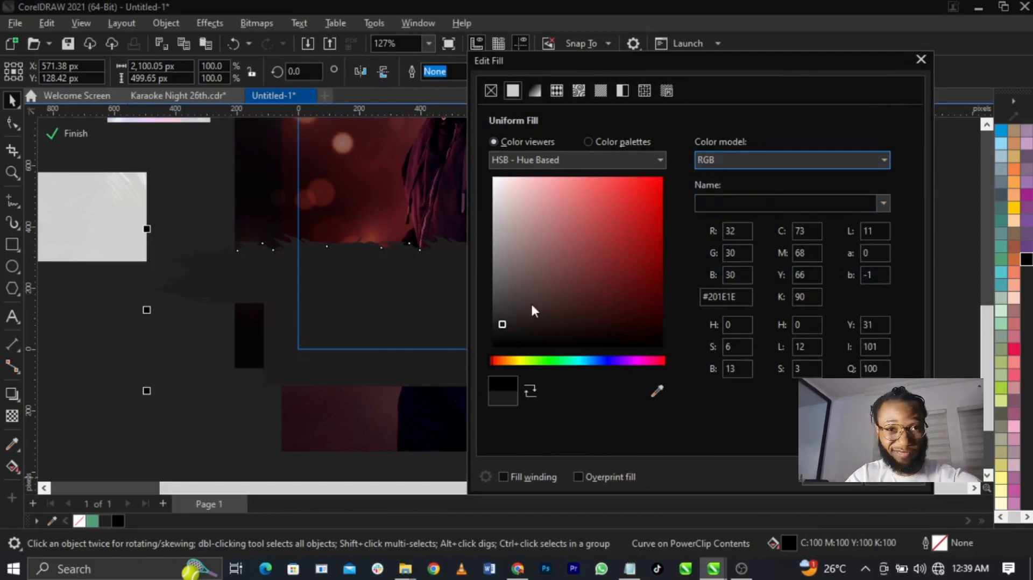
mouse_move(531, 304)
left_mouse_down()
mouse_move(374, 432)
mouse_move(435, 402)
mouse_move(497, 349)
left_mouse_up()
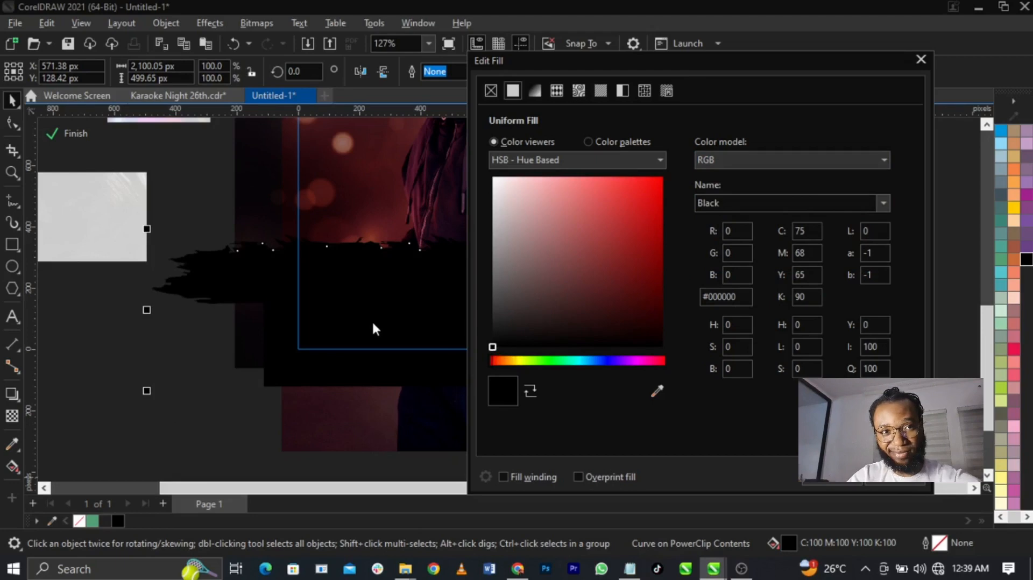
left_click(831, 482)
left_click(870, 361)
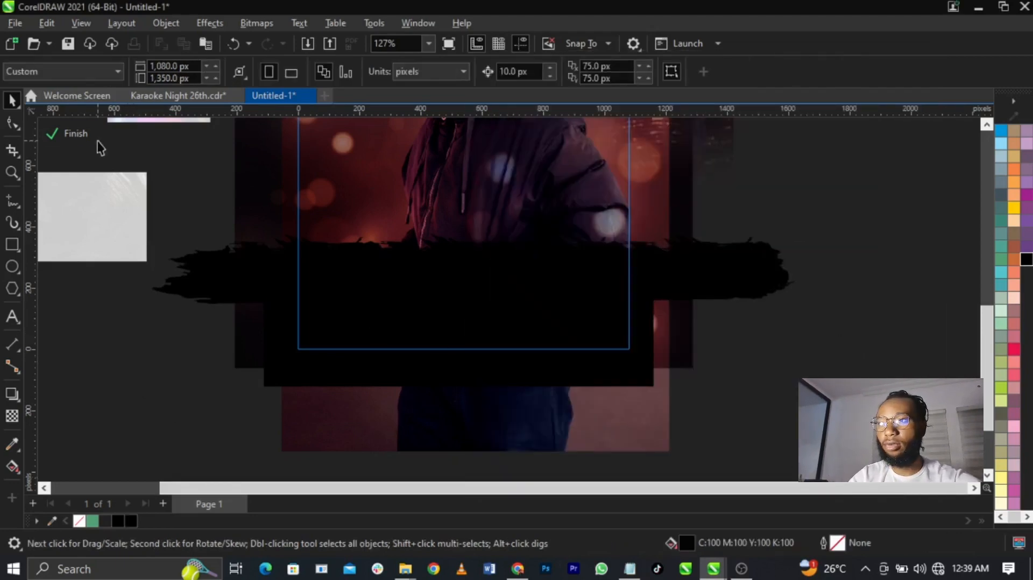
left_click(73, 134)
scroll(613, 376, "down", 3)
scroll(577, 228, "up", 2)
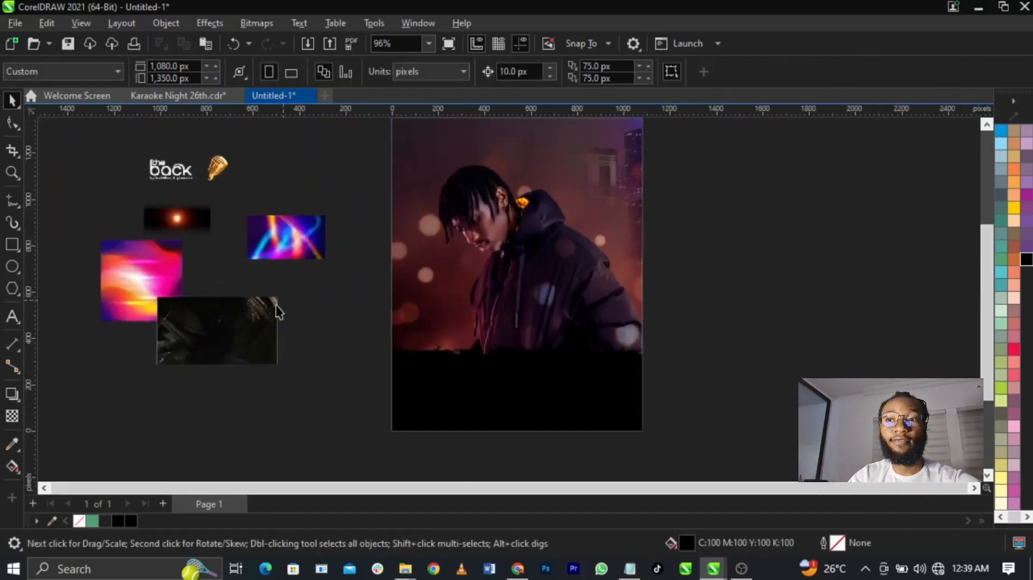
PowerClip the dark textured background image inside the flyer's page-sized frame.
left_click(239, 326)
right_click(240, 326)
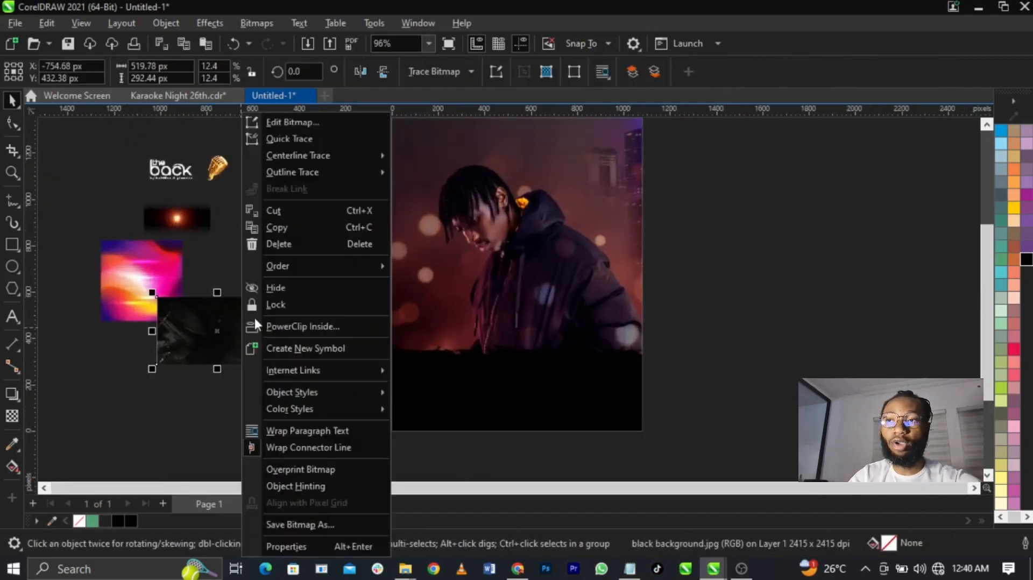
left_click(276, 326)
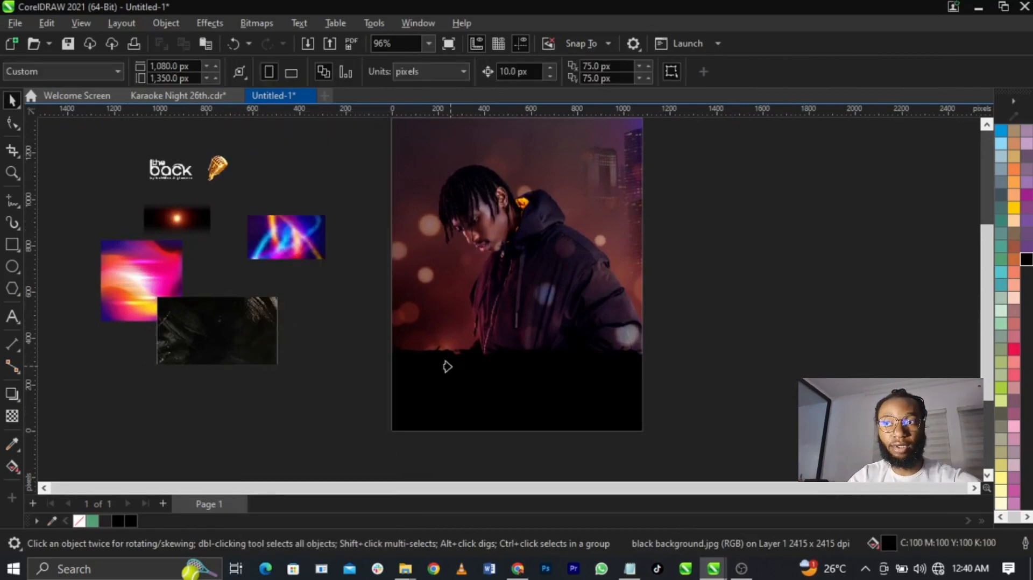
left_click(450, 367)
Edit the flyer's PowerClip contents, enlarging the dark texture to about 1,402 px wide and moving it toward the flyer's right side.
right_click(559, 344)
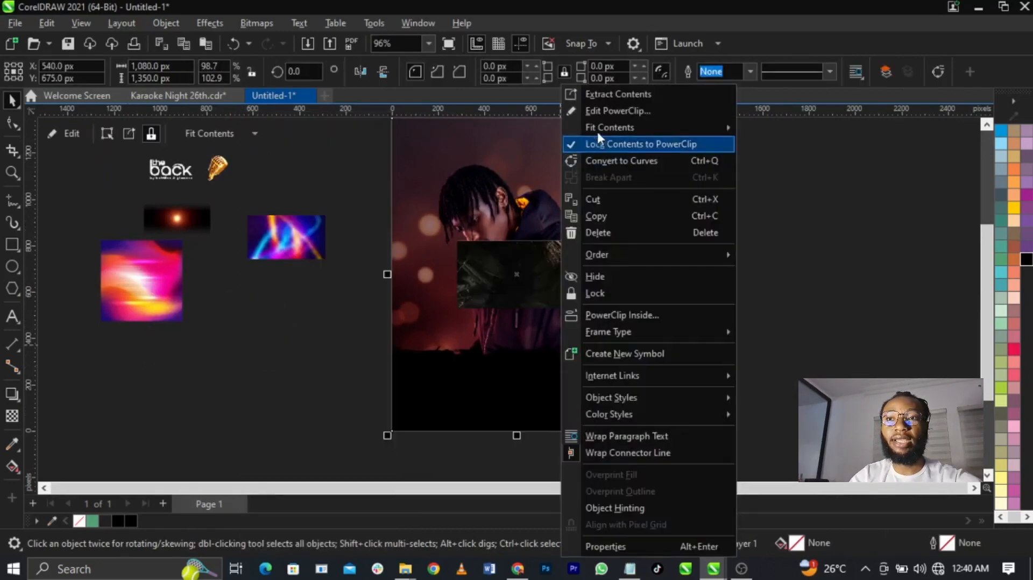
left_click(596, 112)
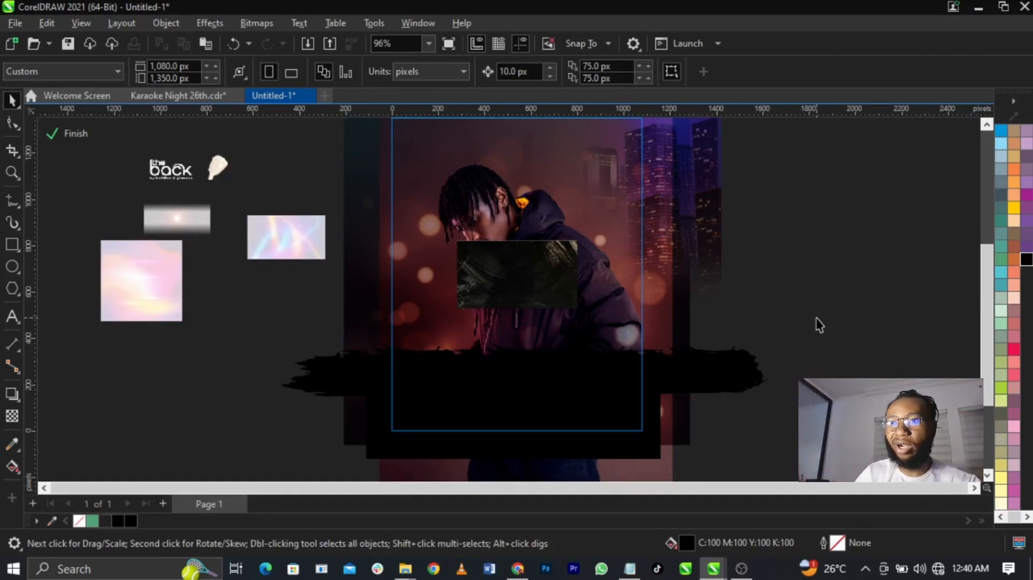
left_click(504, 299)
left_click_drag(581, 235, 685, 182)
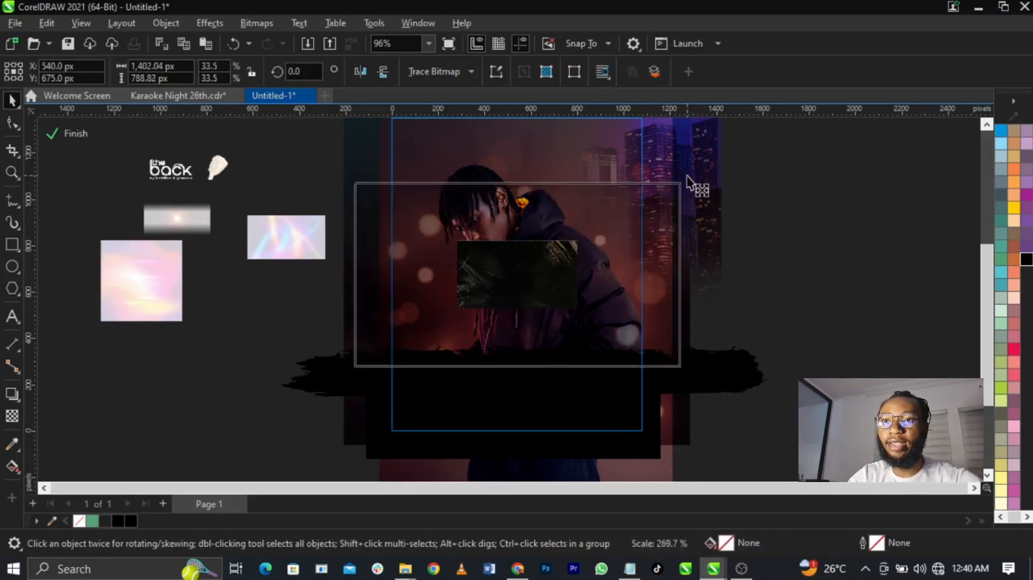
left_click_drag(615, 253, 820, 284)
PowerClip the enlarged dark texture inside the black splash shape.
left_click(633, 320)
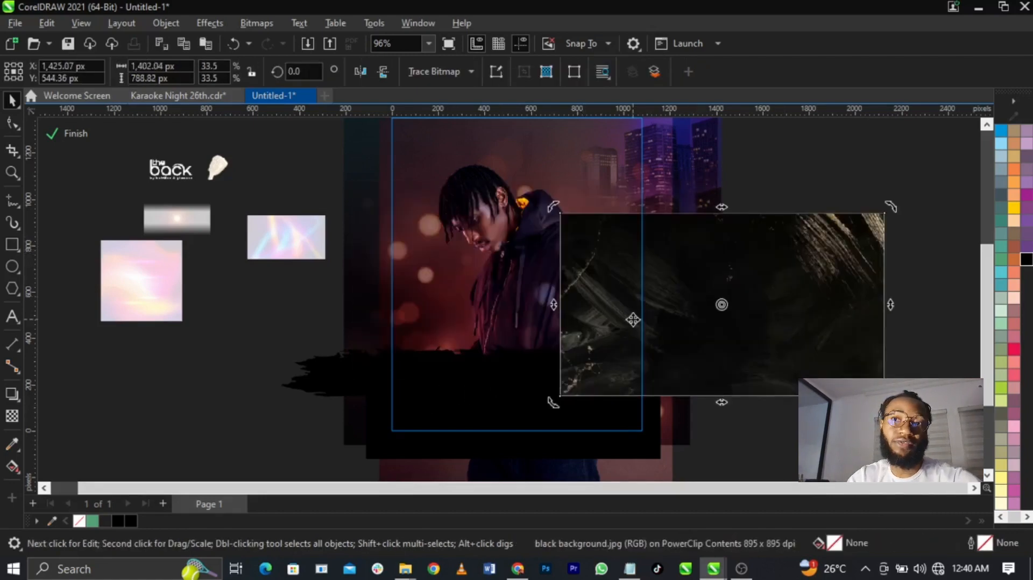
right_click(633, 320)
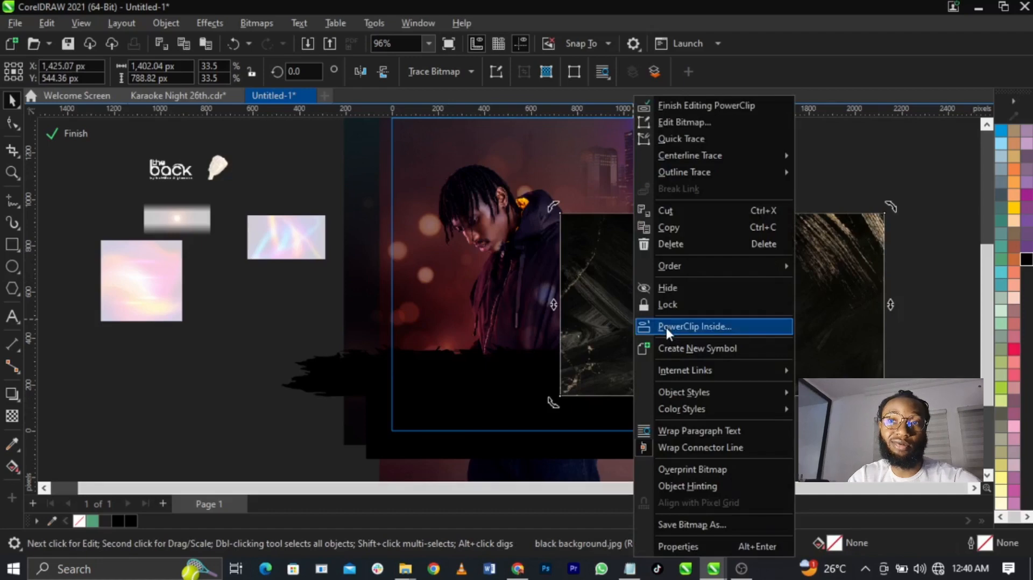
left_click(666, 327)
left_click(400, 429)
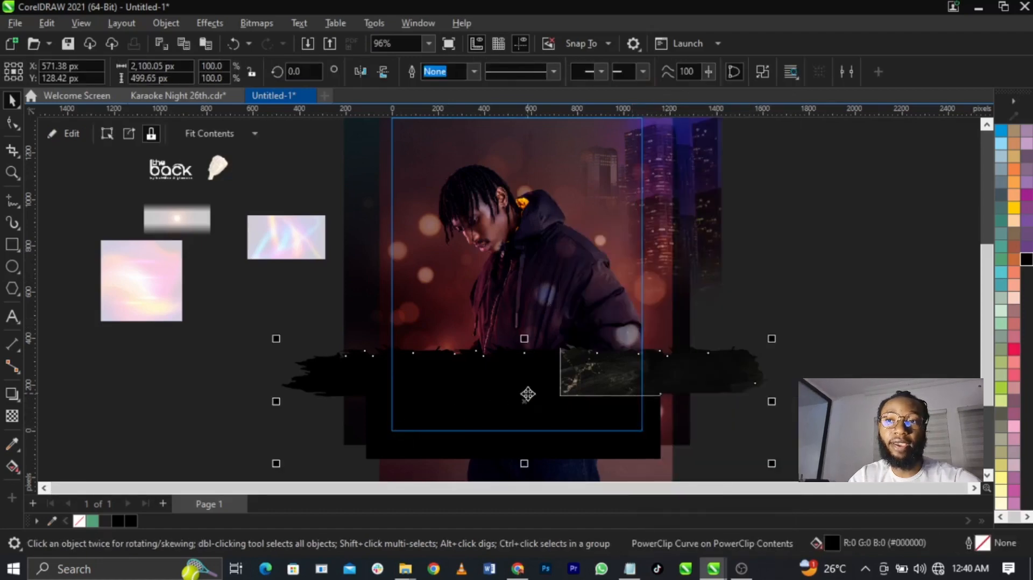
Edit the splash's PowerClip contents, placing the dark texture over the splash and scaling it to about 1,930 px wide.
right_click(528, 394)
left_click(581, 94)
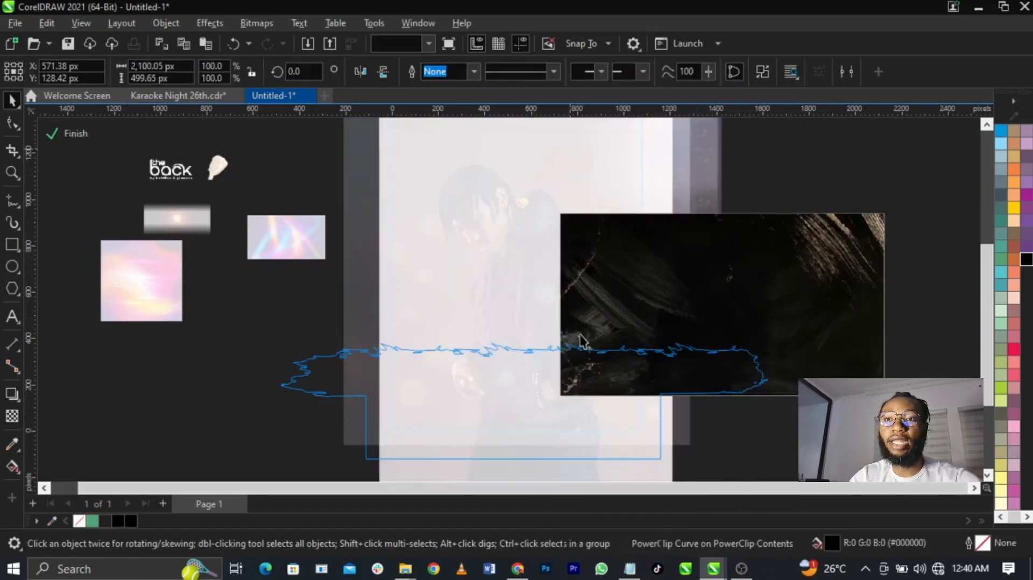
left_click_drag(580, 340, 450, 410)
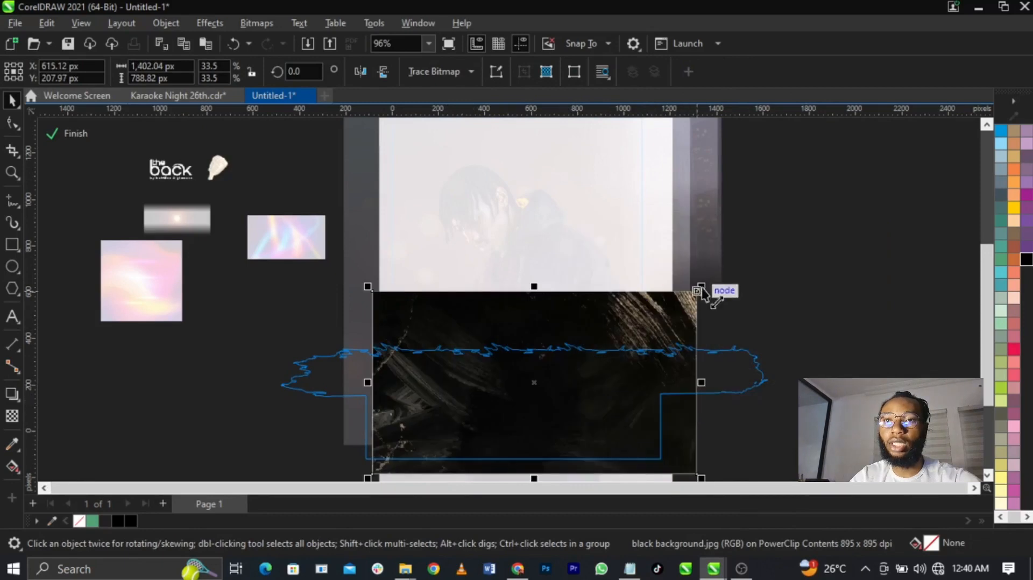
left_click_drag(702, 289, 759, 254)
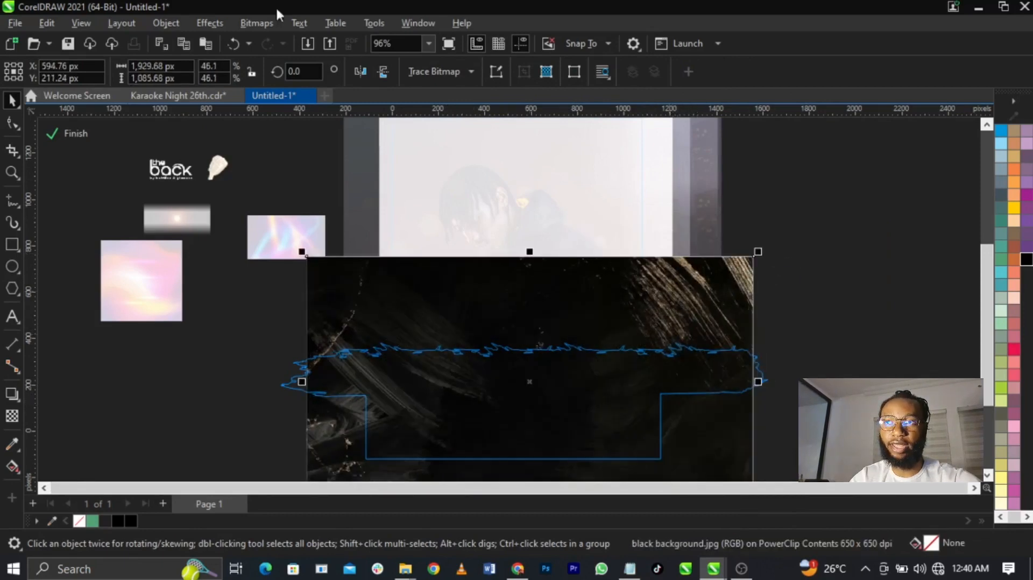
Apply a Gaussian Blur with a radius of about 24.7 pixels to the dark texture.
left_click(215, 21)
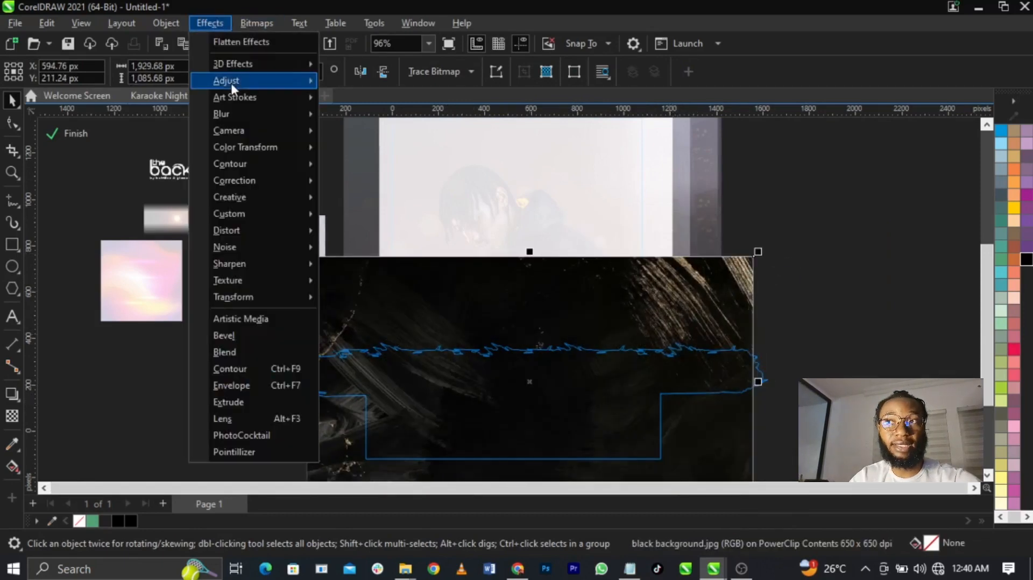
mouse_move(231, 83)
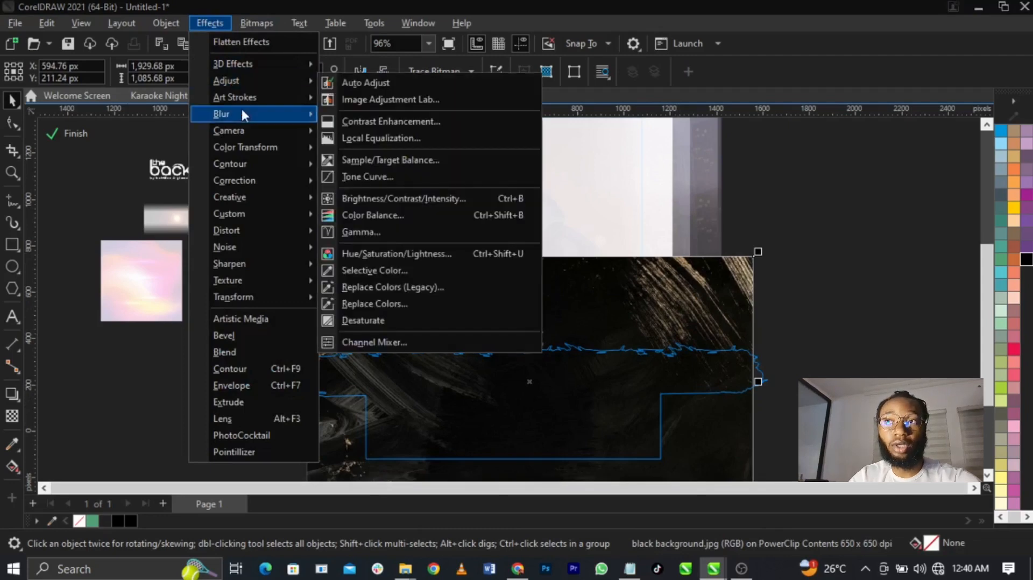
mouse_move(243, 111)
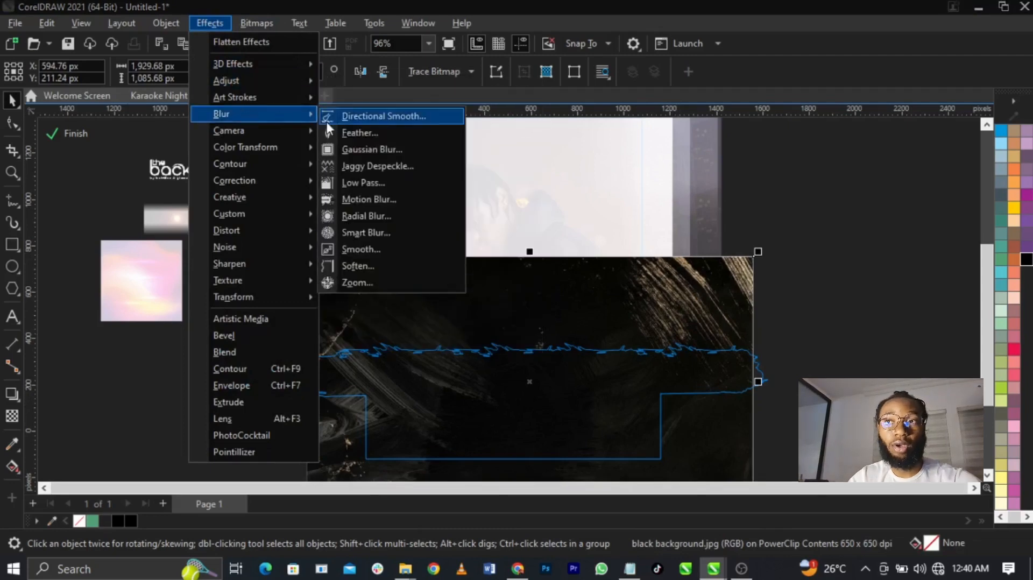
left_click(347, 146)
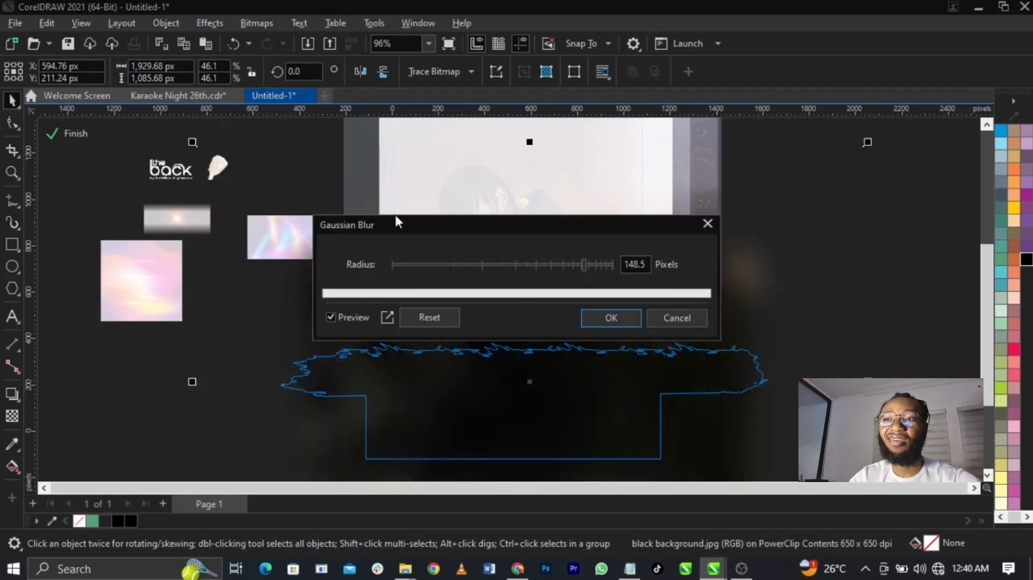
left_click_drag(402, 224, 684, 135)
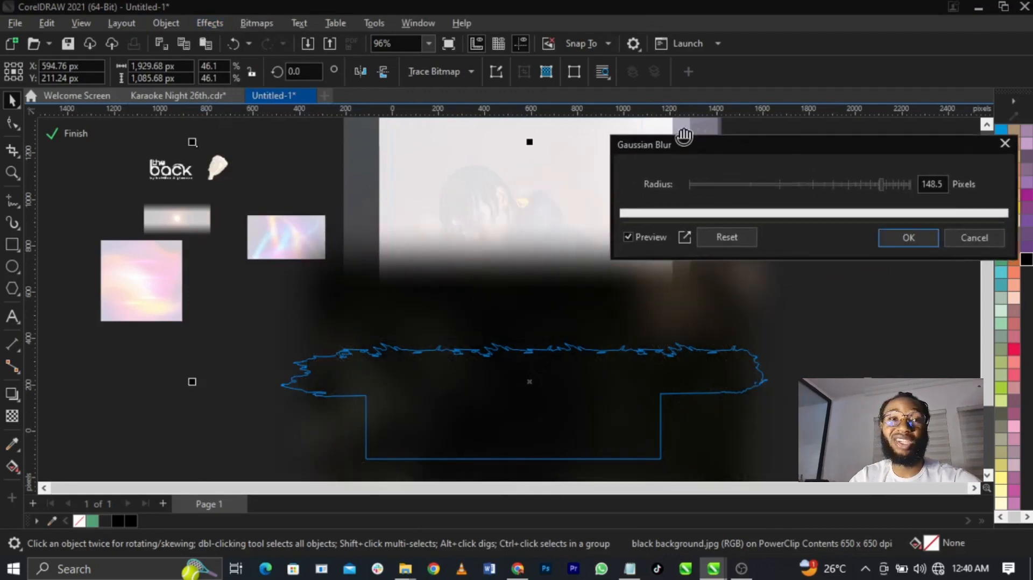
mouse_move(715, 189)
left_mouse_down()
mouse_move(753, 180)
mouse_move(724, 181)
left_mouse_up()
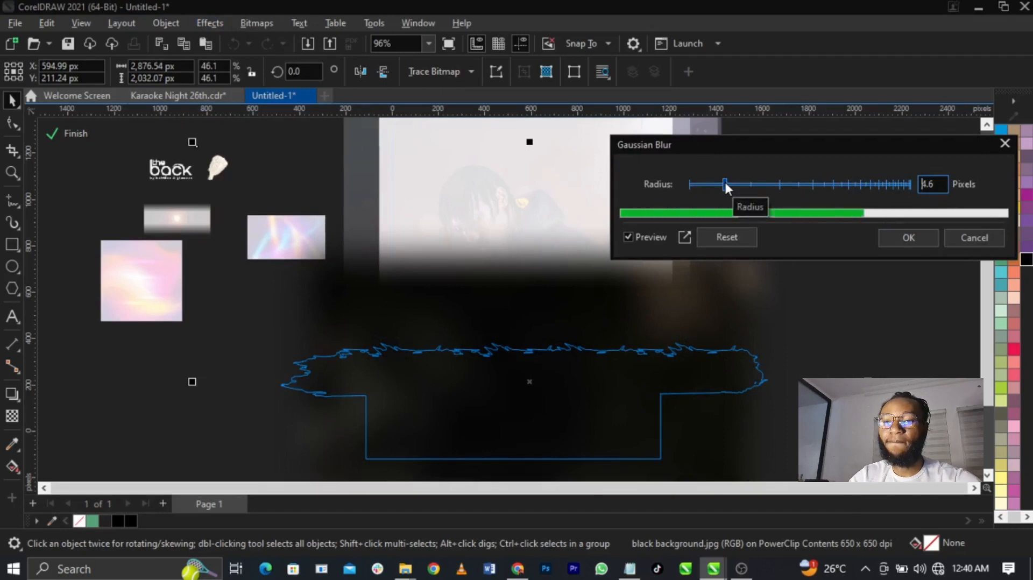
left_click_drag(725, 183, 768, 179)
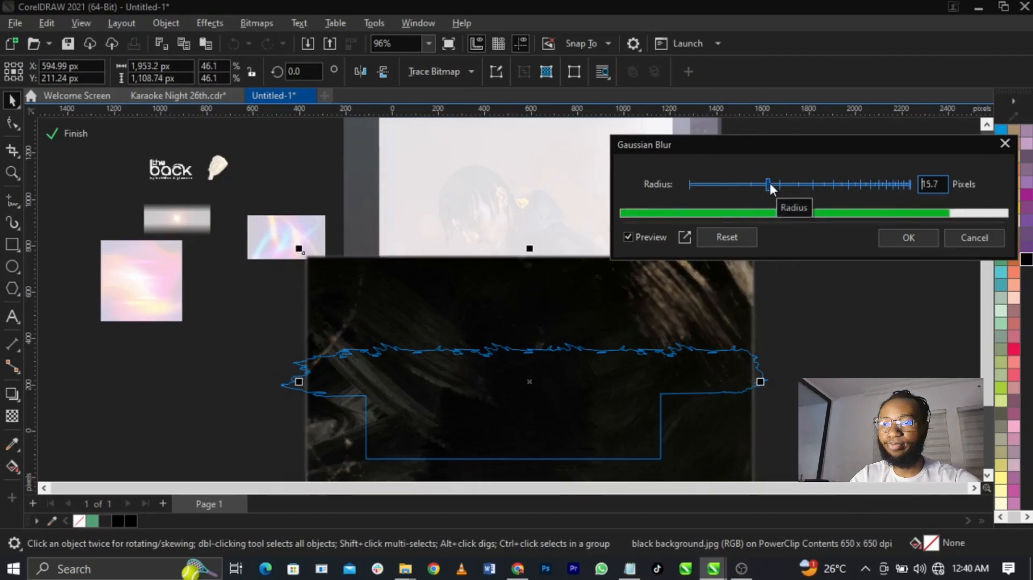
left_click_drag(769, 181, 789, 184)
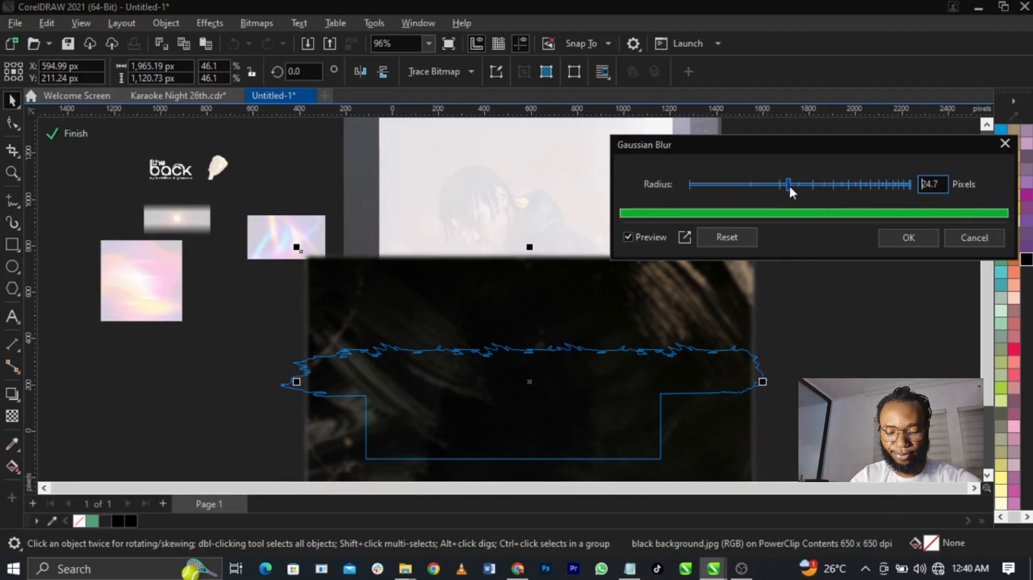
left_click(914, 233)
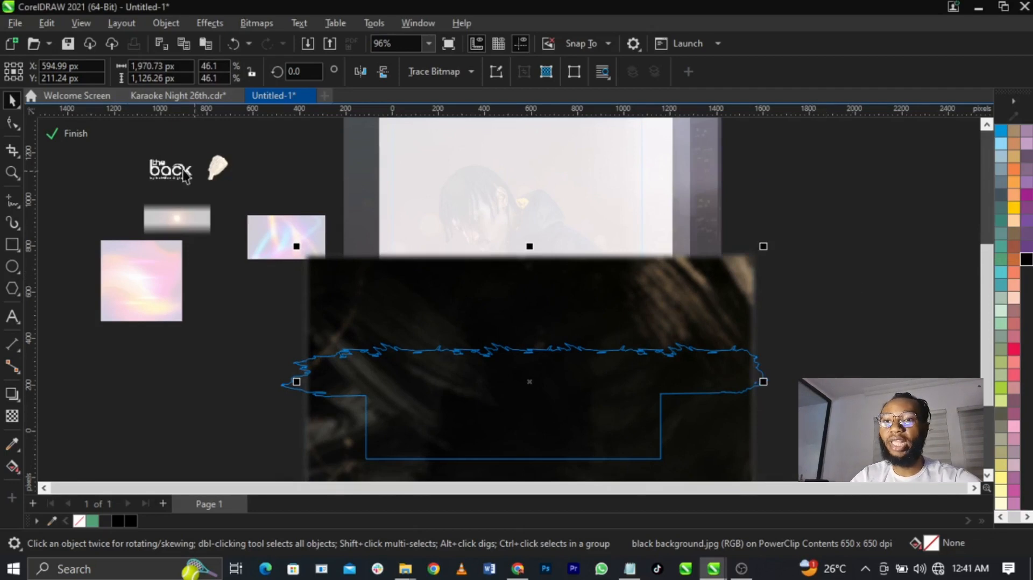
Finish editing the splash's PowerClip and the flyer's PowerClip to return to the full page.
left_click(70, 134)
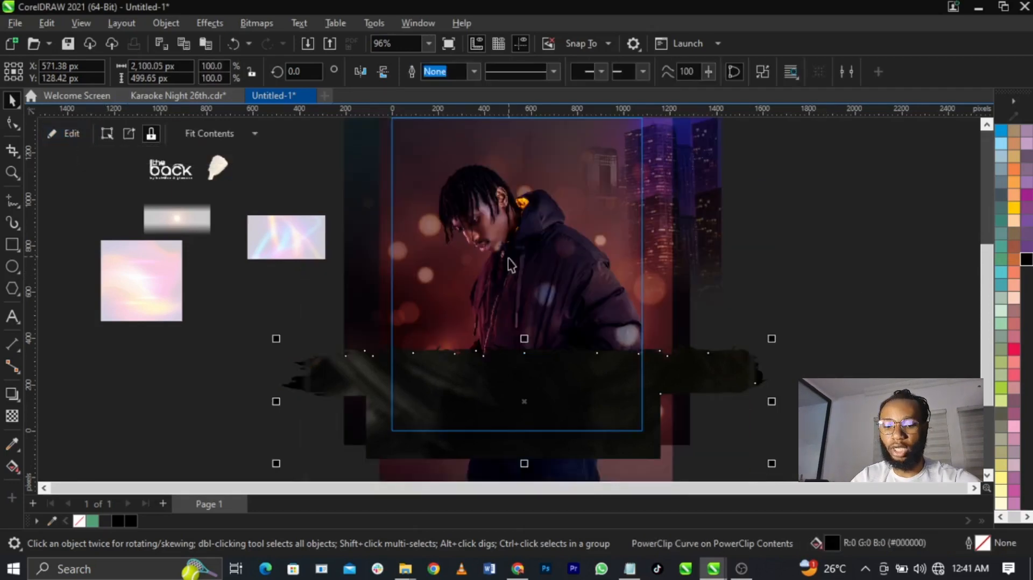
left_click(92, 184)
left_click(73, 134)
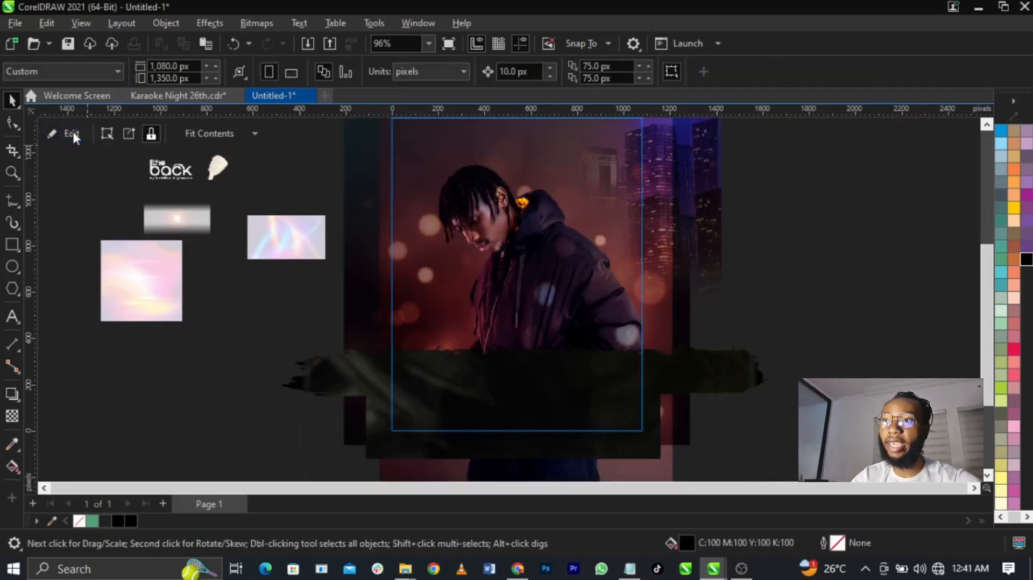
left_click(837, 341)
scroll(602, 294, "down", 2)
scroll(626, 204, "up", 1)
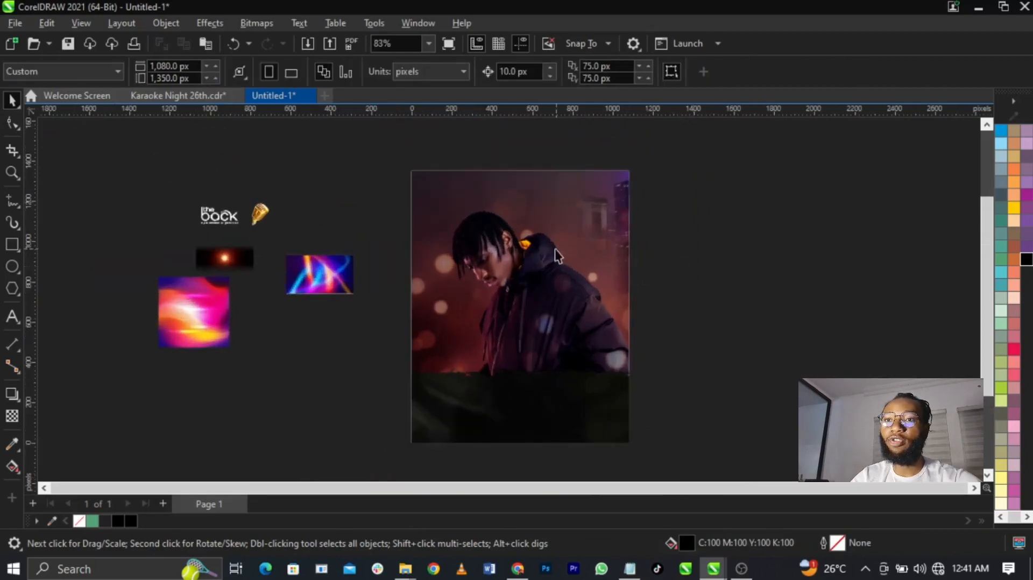
scroll(554, 249, "up", 4)
scroll(555, 247, "down", 4)
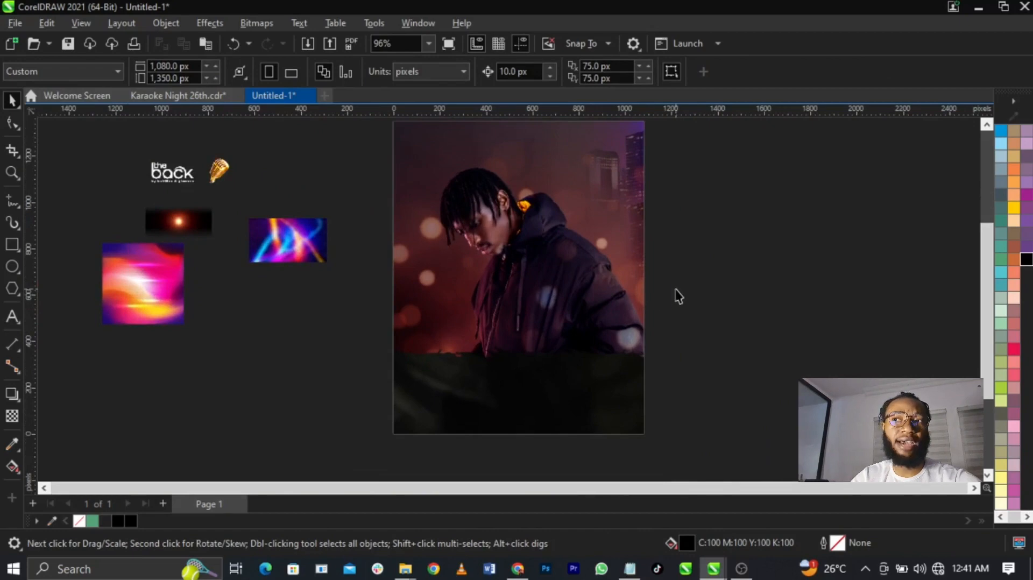
scroll(541, 257, "down", 2)
scroll(585, 217, "up", 2)
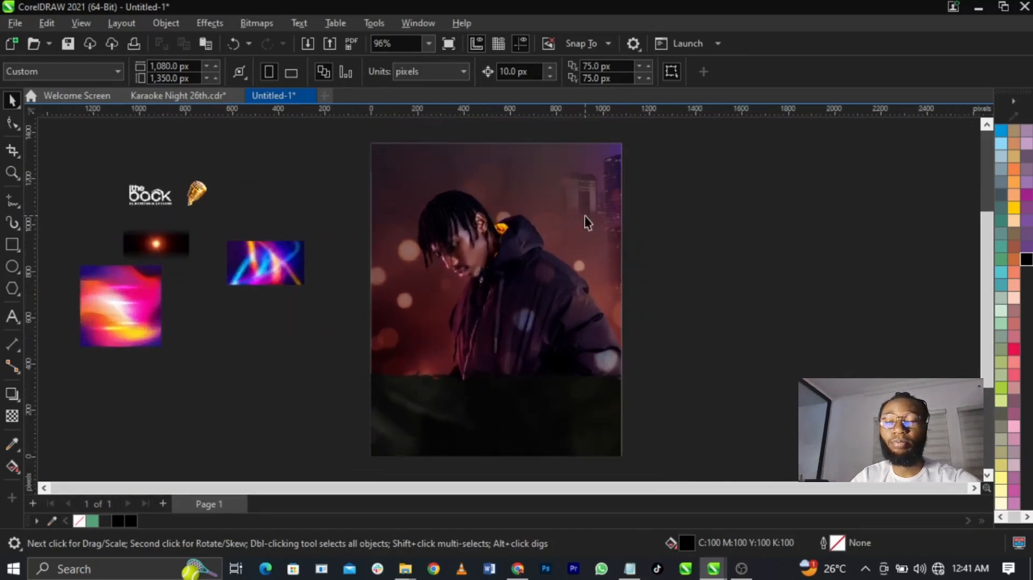
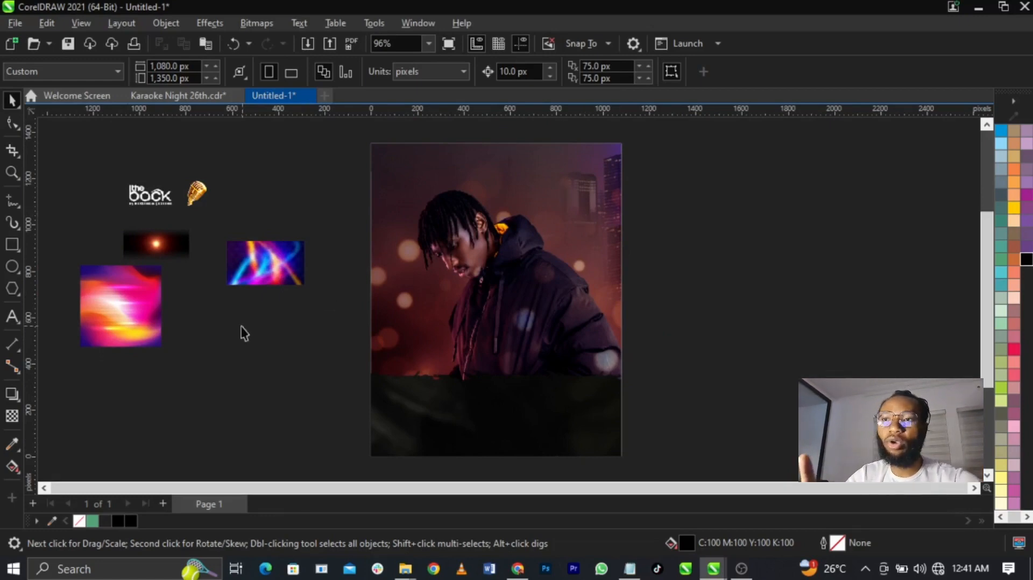
Enlarge the colourful light-streak image to about 1,265 px wide and PowerClip it inside the flyer.
left_click(271, 276)
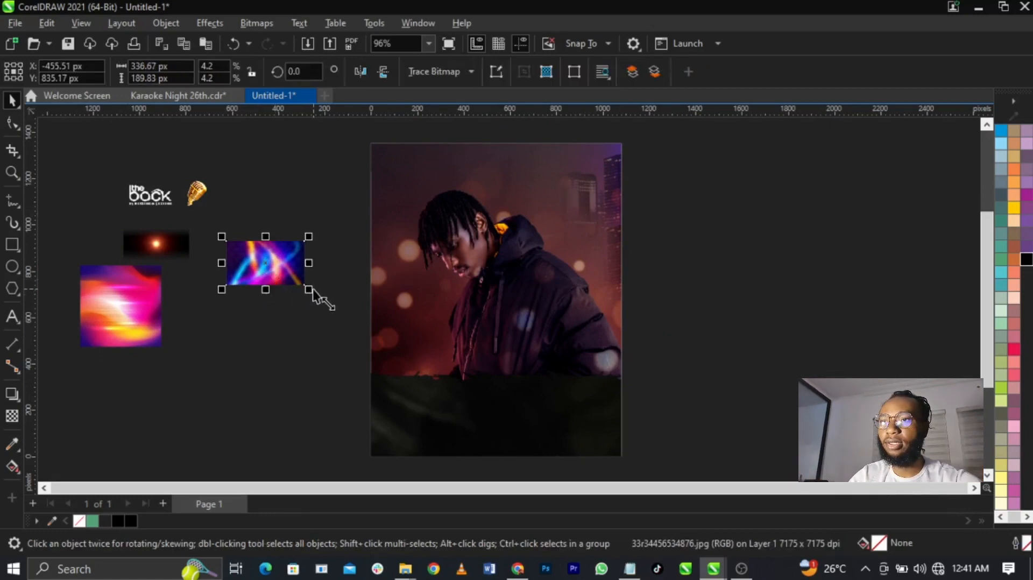
left_click_drag(311, 291, 469, 355)
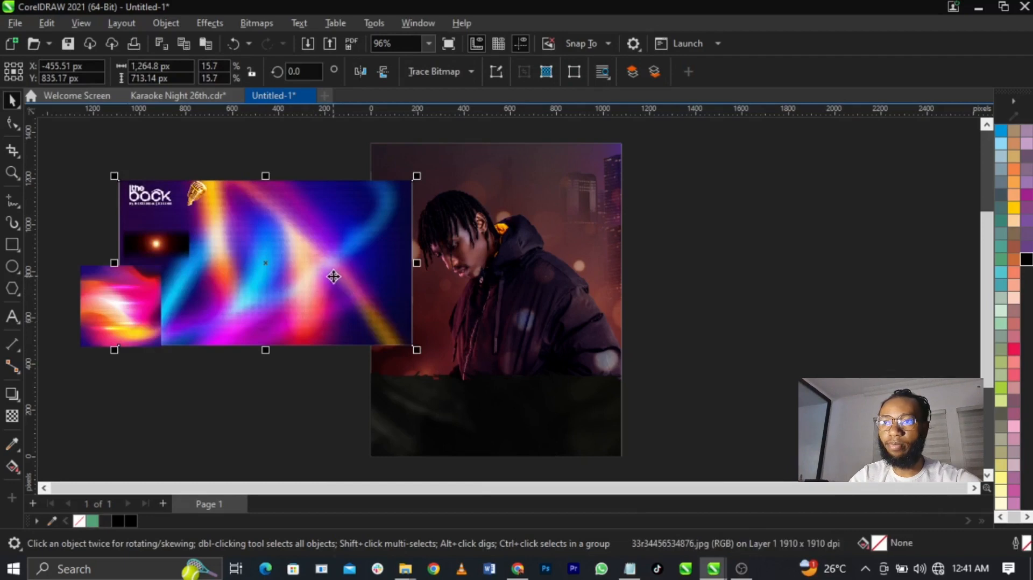
right_click(334, 276)
left_click(395, 327)
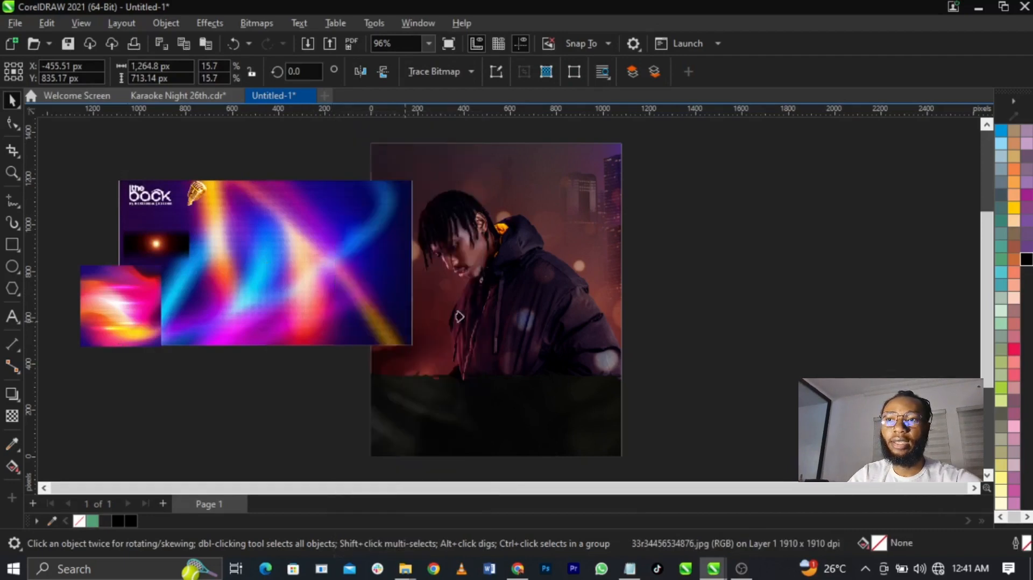
left_click(509, 299)
Edit the flyer's PowerClip contents, moving the light-streak image over the page and scaling it to about 2,827 px wide.
right_click(487, 268)
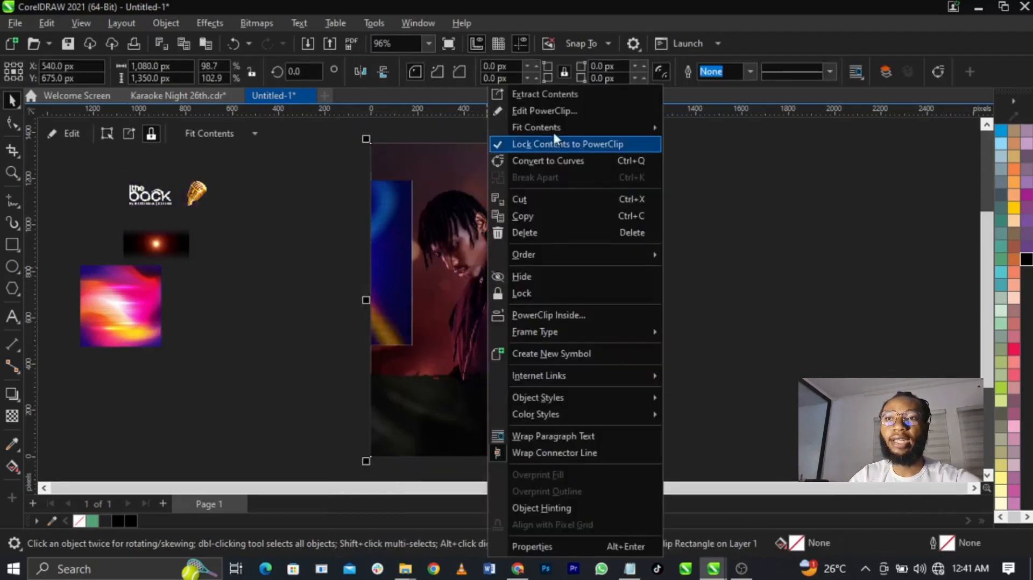
left_click(546, 113)
left_click_drag(263, 285, 489, 327)
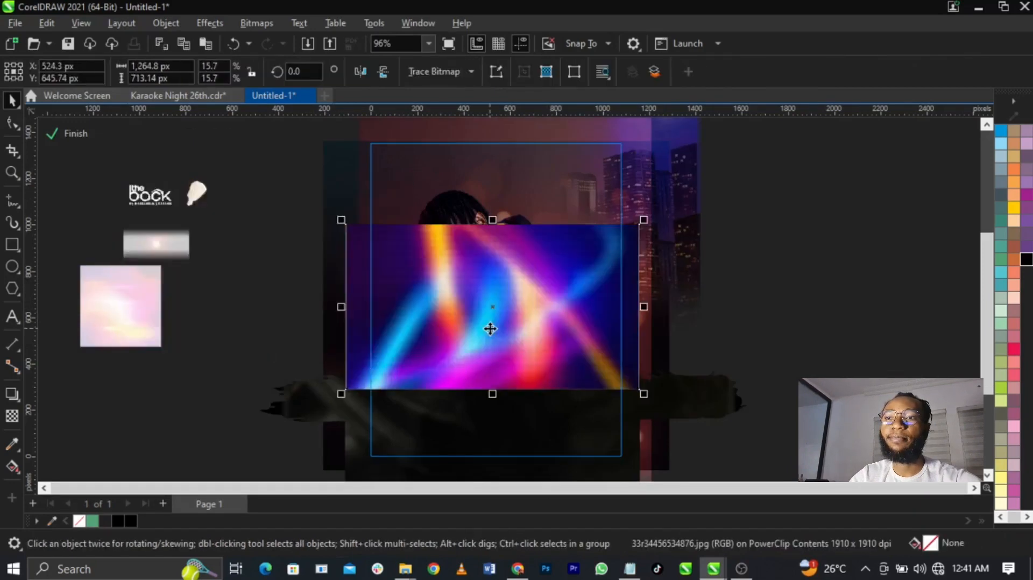
scroll(610, 269, "down", 2)
left_click_drag(592, 255, 695, 198)
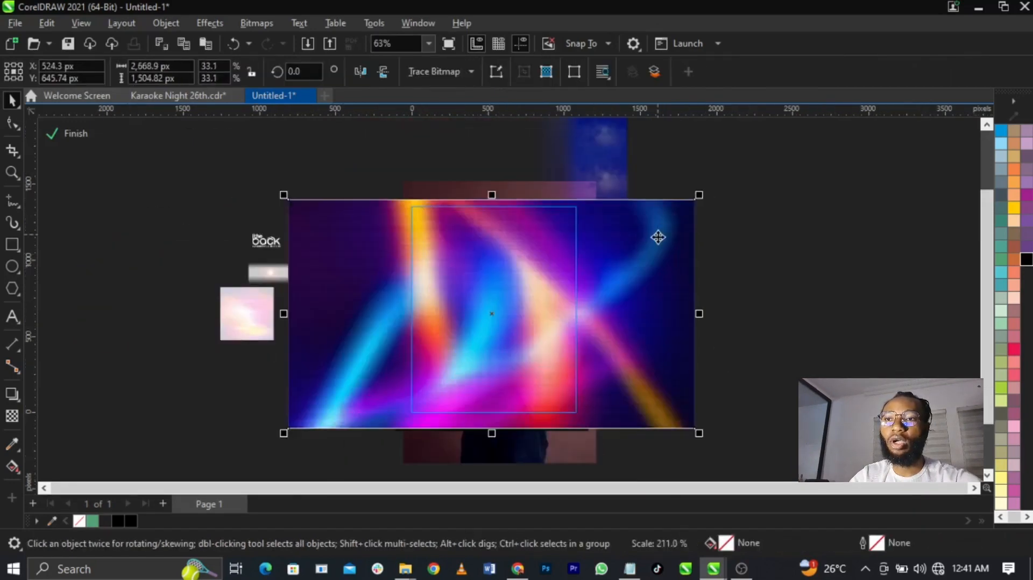
left_click(662, 229)
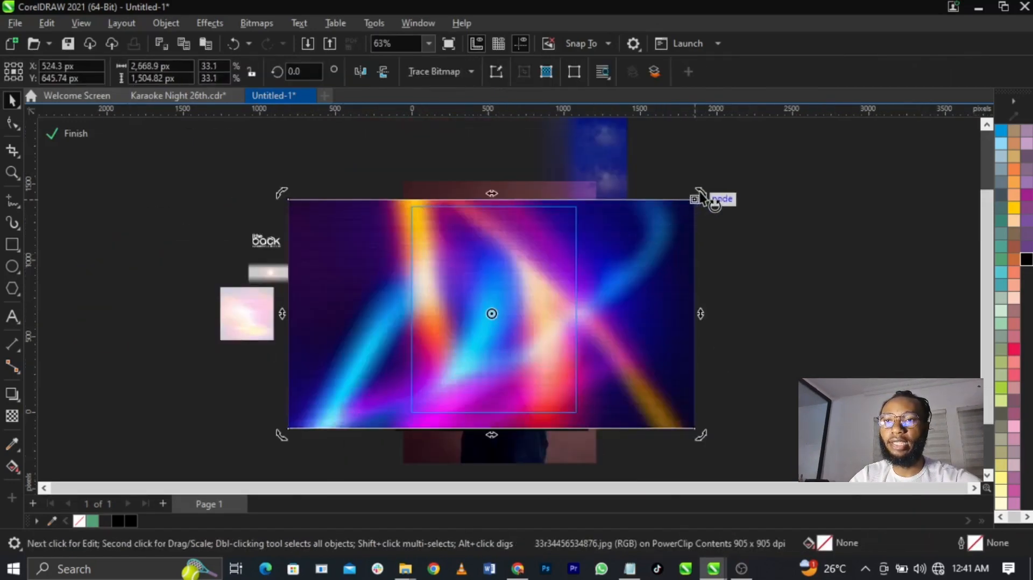
left_click(677, 223)
left_click_drag(704, 202, 720, 196)
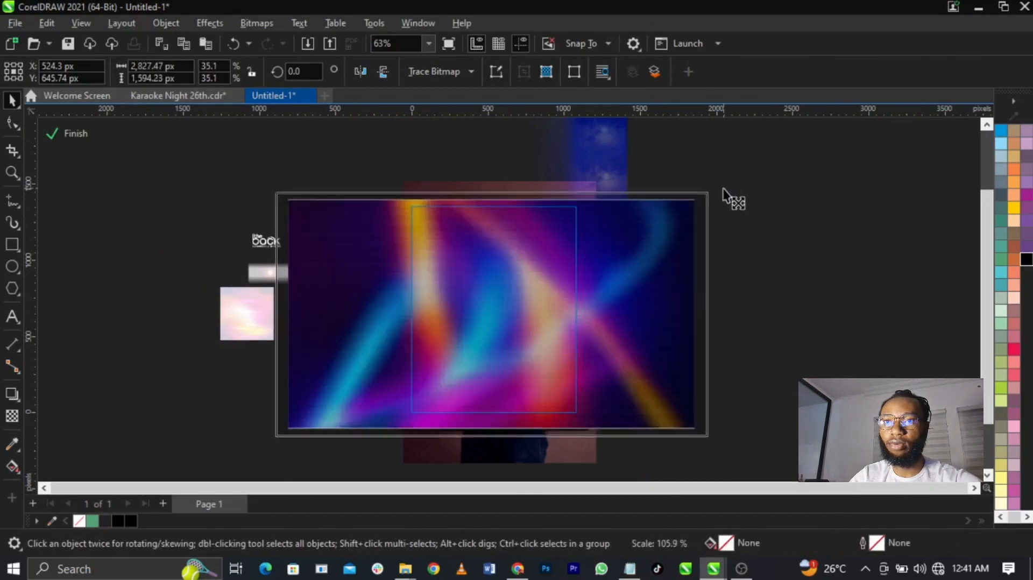
left_click(665, 245)
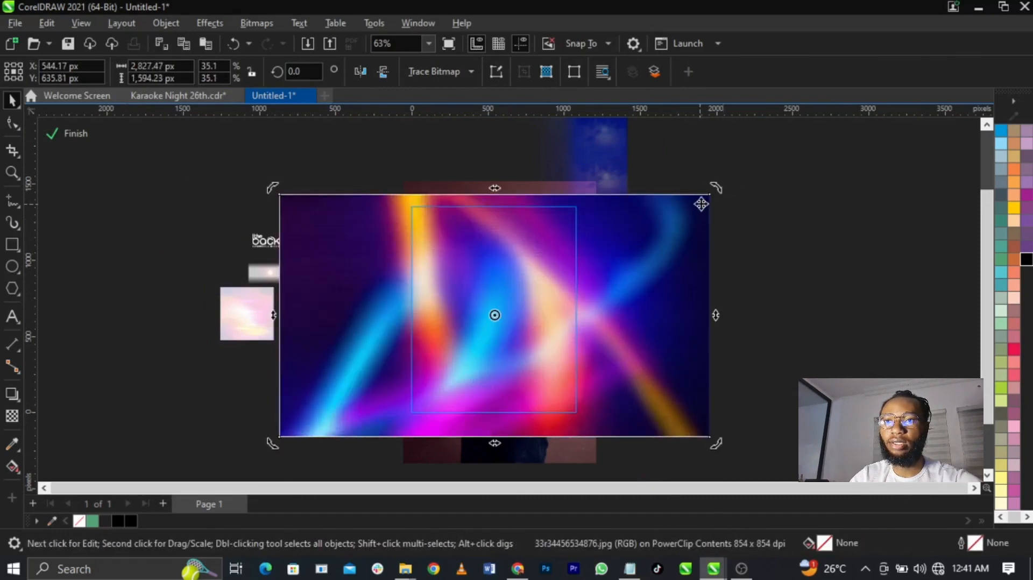
left_click(605, 264)
left_click(706, 221)
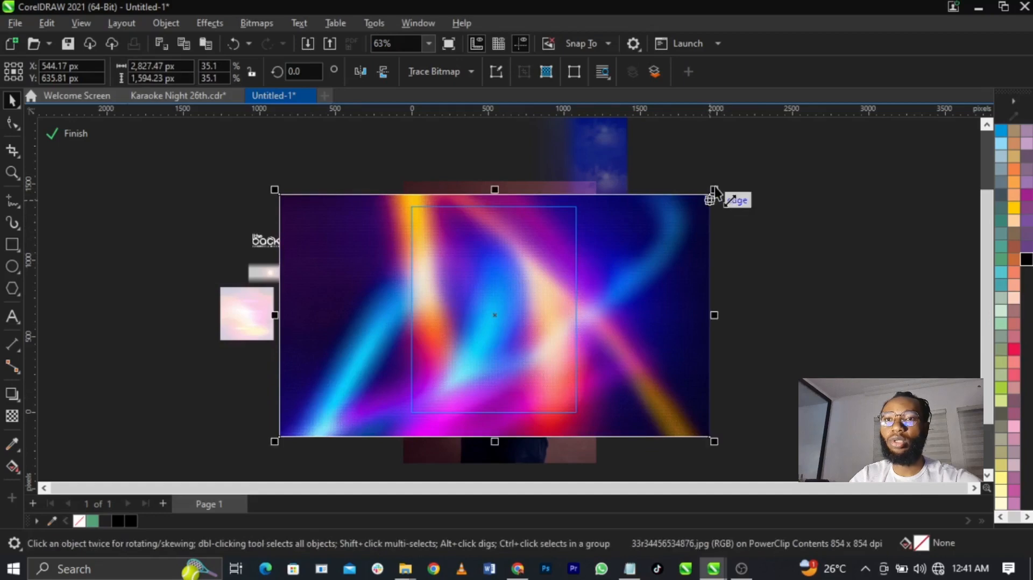
left_click(685, 223)
Rotate the light-streak image to 270 degrees, position it over the page and set its merge mode to Overlay.
left_click_drag(716, 194, 574, 464)
left_click_drag(574, 412, 562, 349)
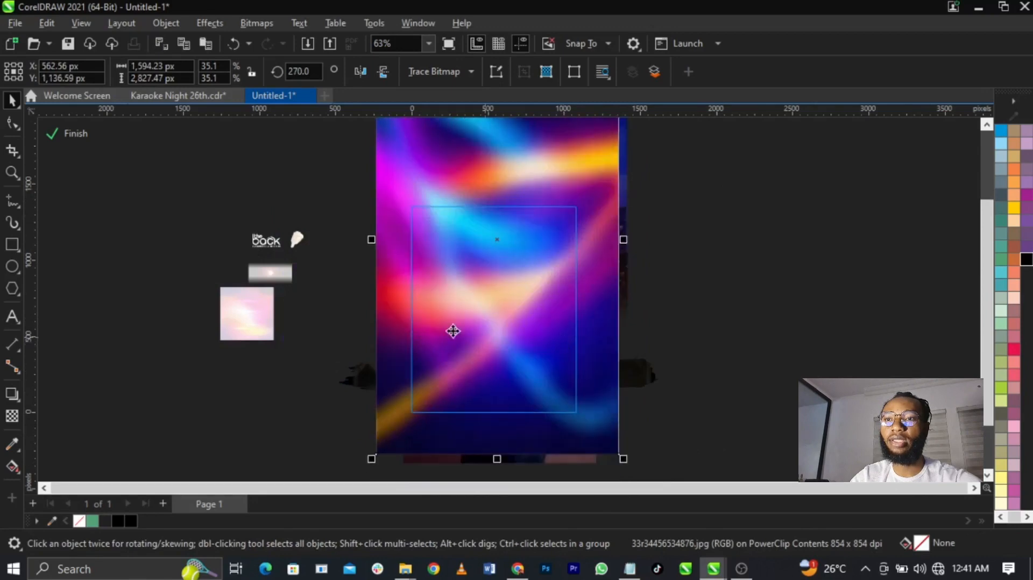
left_click(12, 416)
left_click(199, 72)
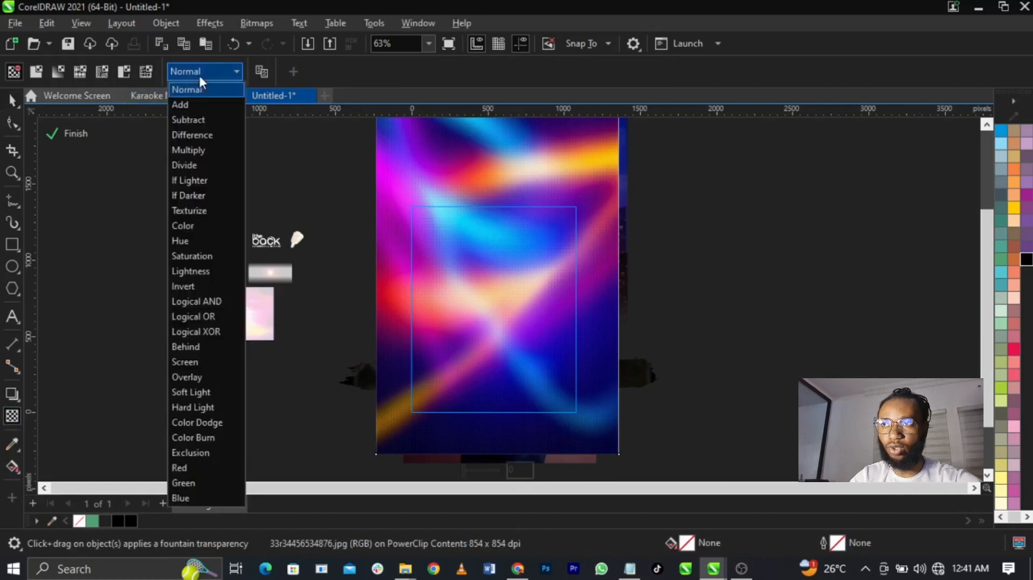
left_click(193, 377)
scroll(552, 311, "up", 2)
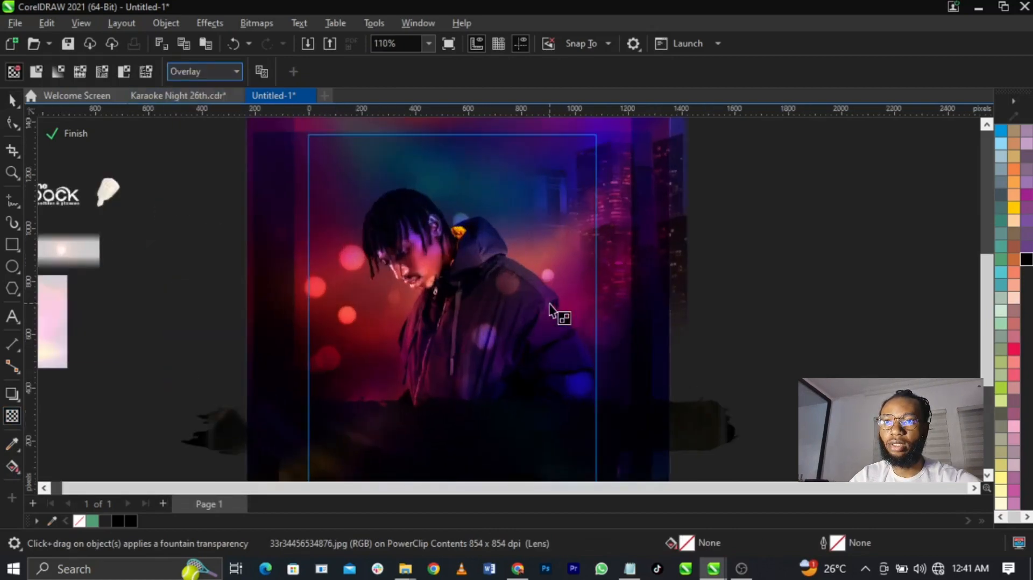
Try the light-streak overlay in several positions, including mirrored vertically, and mirror it back.
key("space")
left_click_drag(586, 171, 625, 185)
left_click_drag(581, 256, 560, 286)
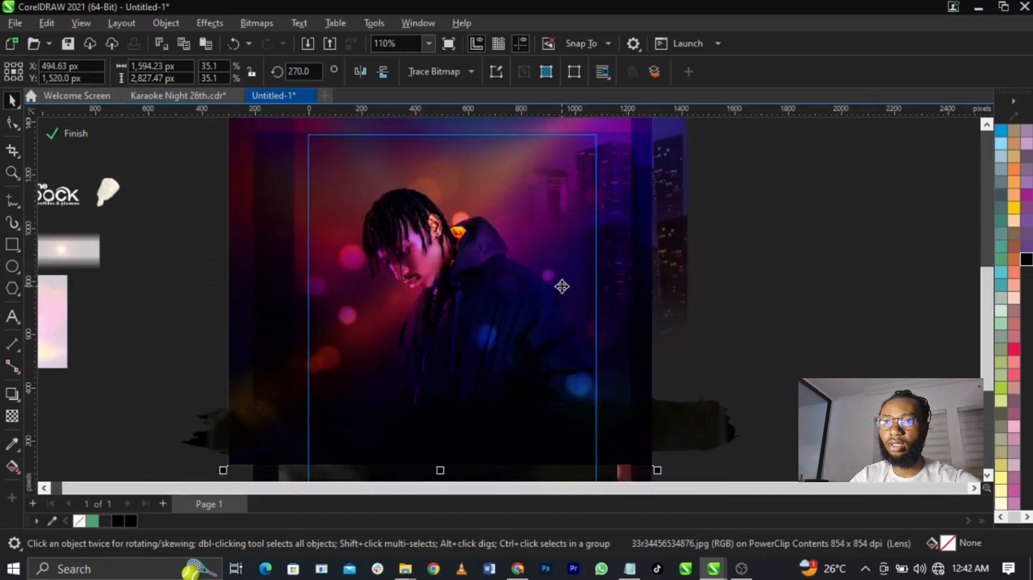
left_click(384, 72)
left_click_drag(564, 223, 518, 307)
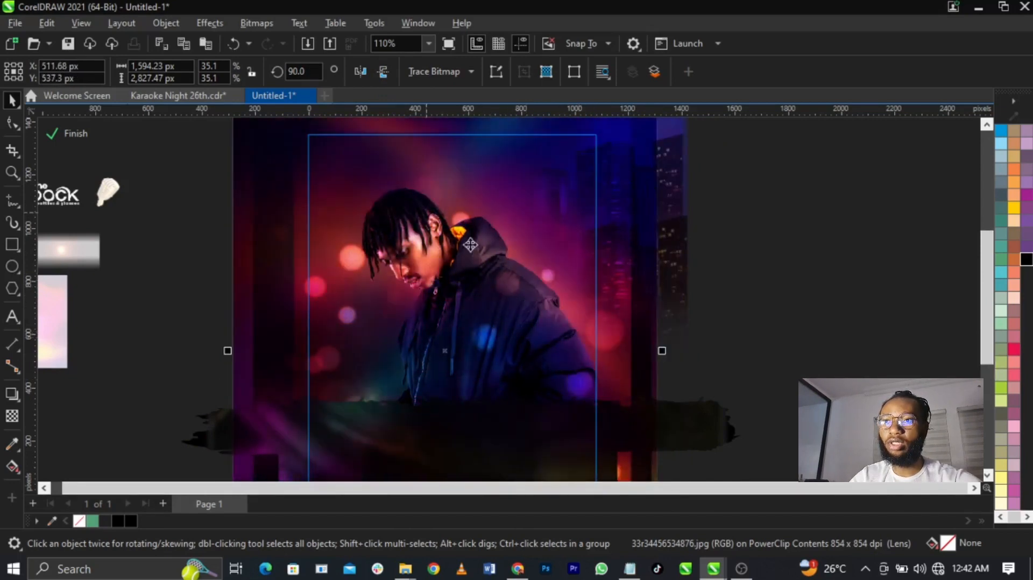
left_click_drag(470, 245, 570, 257)
left_click_drag(509, 232, 489, 209)
left_click(384, 71)
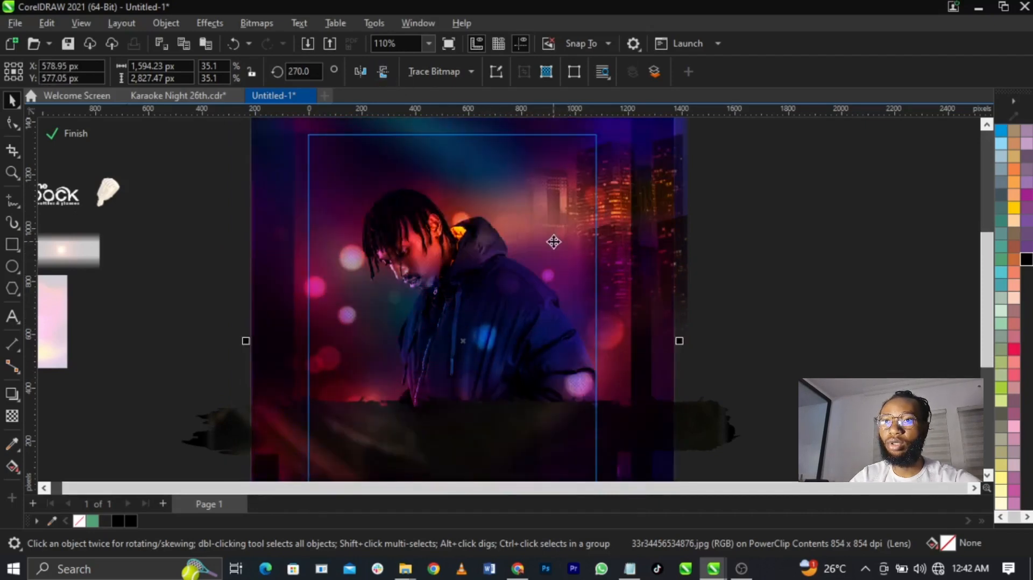
Reposition the light-streak overlay to about X 653, Y 1,480 px and finish editing the flyer's PowerClip.
left_click_drag(553, 242, 570, 173)
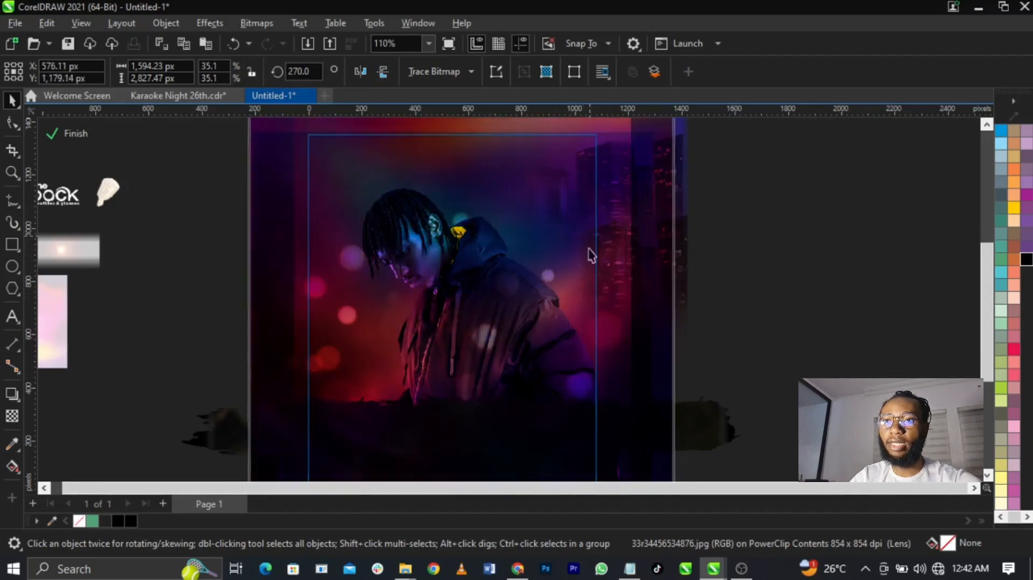
left_click_drag(590, 272, 607, 285)
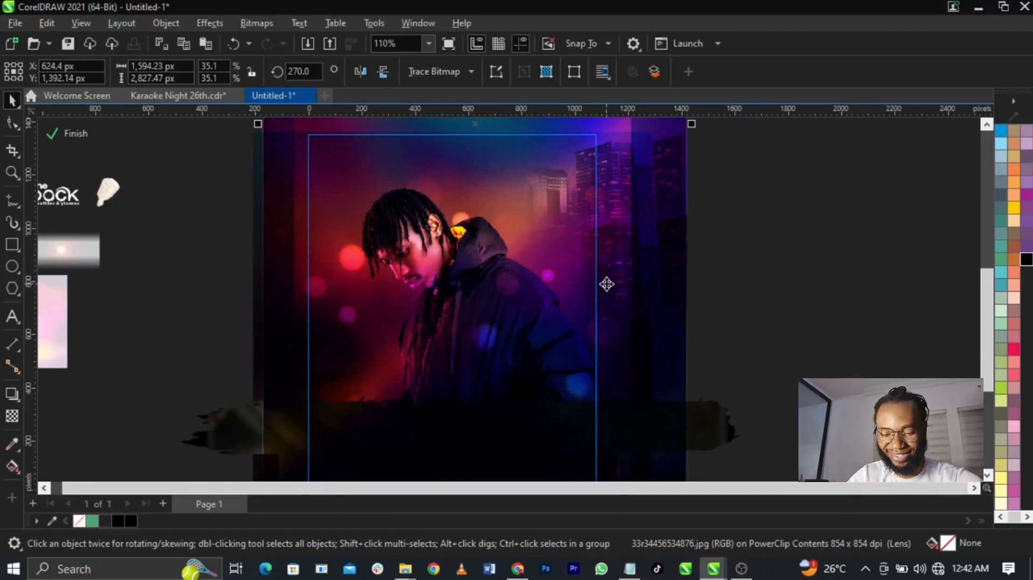
left_click(606, 284)
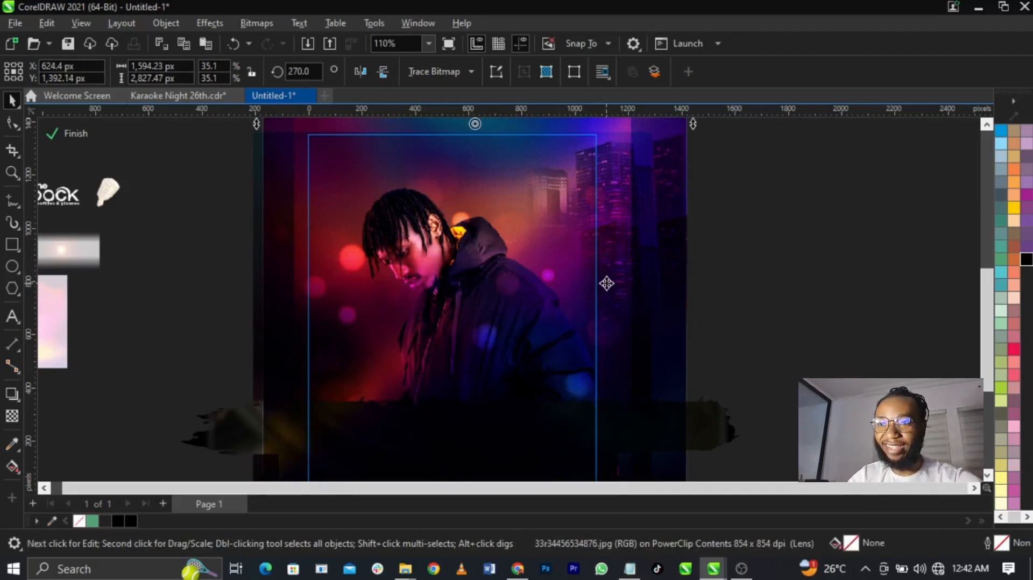
left_click_drag(607, 284, 577, 262)
left_click(793, 316, "ctrl")
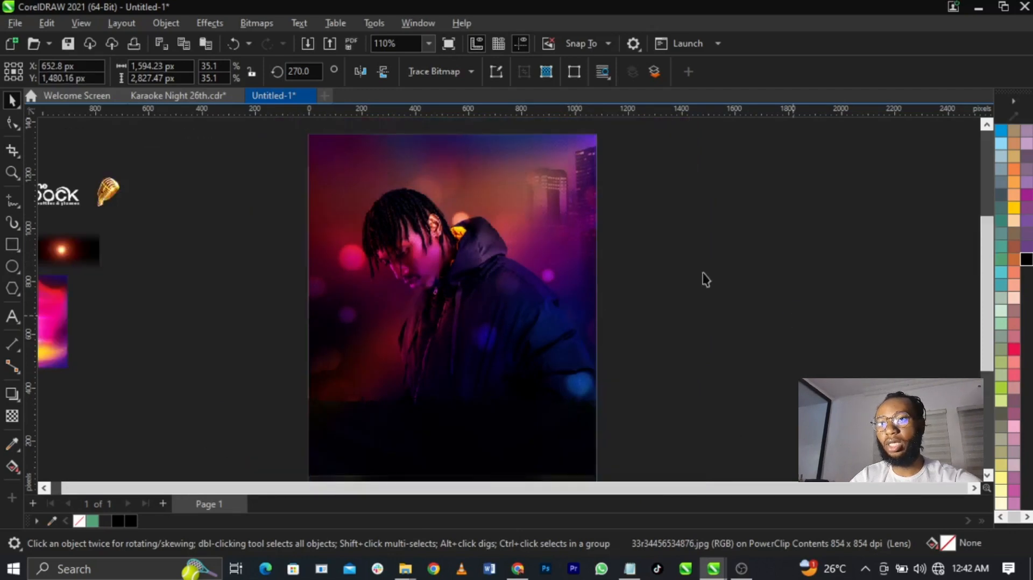
Reopen the flyer's PowerClip, lower the light-streak overlay to about Y 1,403 px to cover the page's bottom edge, and finish editing.
scroll(635, 287, "down", 2)
scroll(584, 299, "up", 1)
scroll(587, 321, "up", 1)
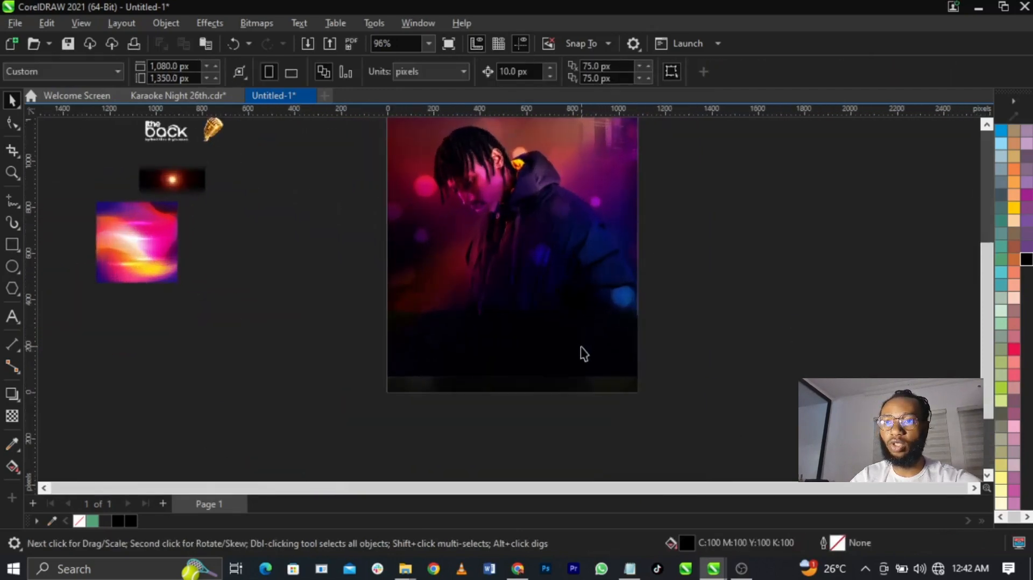
left_click(580, 348, "ctrl")
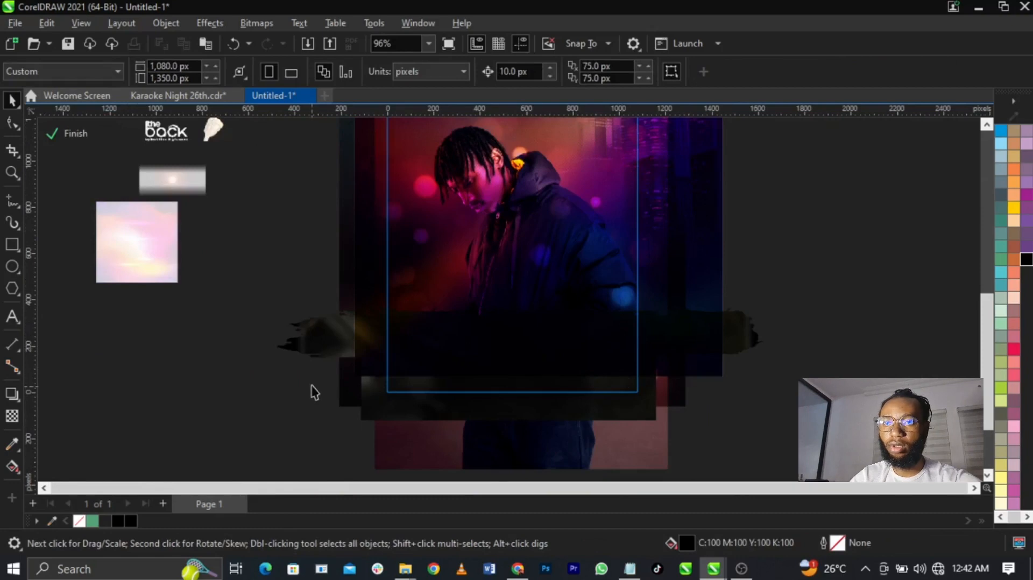
left_click(364, 374)
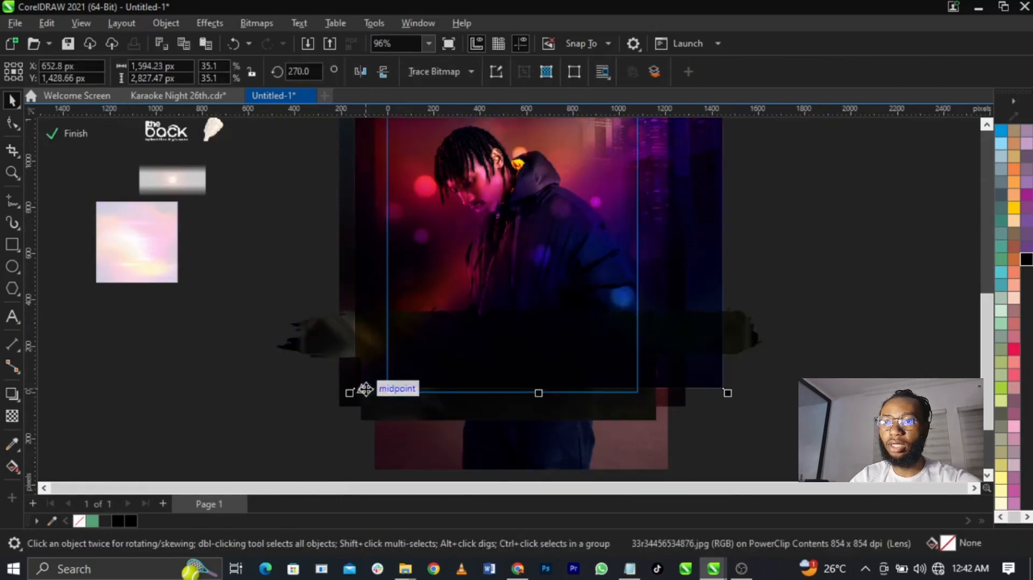
left_click_drag(371, 358, 372, 365)
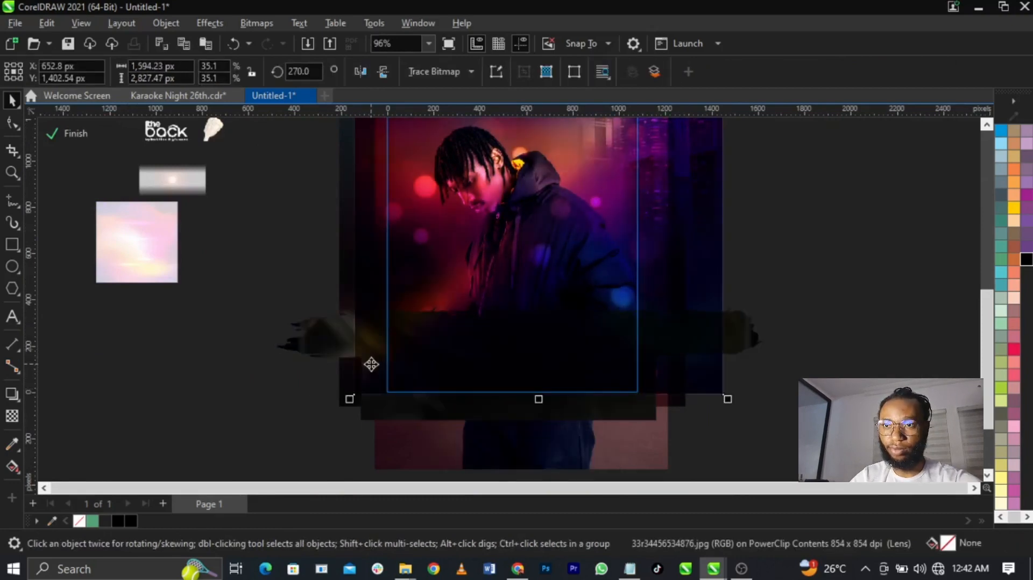
left_click(795, 381, "ctrl")
left_click(734, 380)
scroll(597, 344, "down", 3)
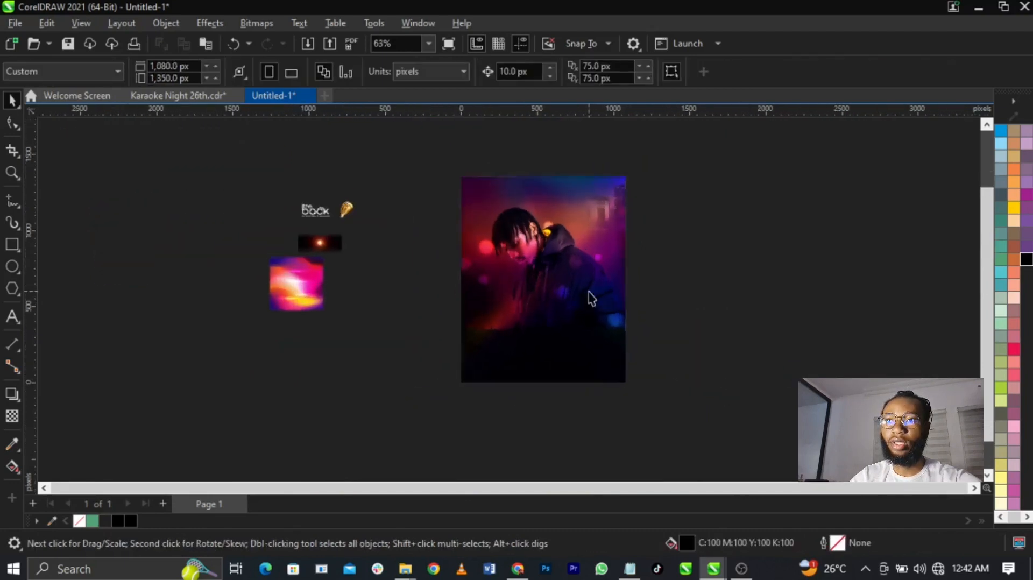
Place the light flare image on the flyer in front of the man's face.
scroll(590, 299, "up", 4)
scroll(592, 291, "down", 1)
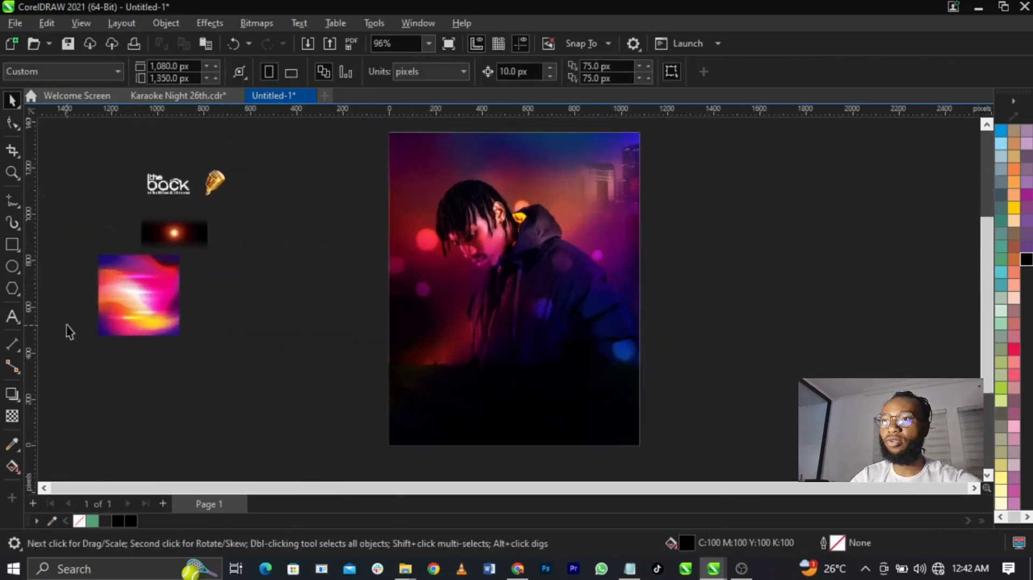
left_click(182, 223)
left_click_drag(183, 223, 441, 237)
left_click_drag(307, 180, 555, 290)
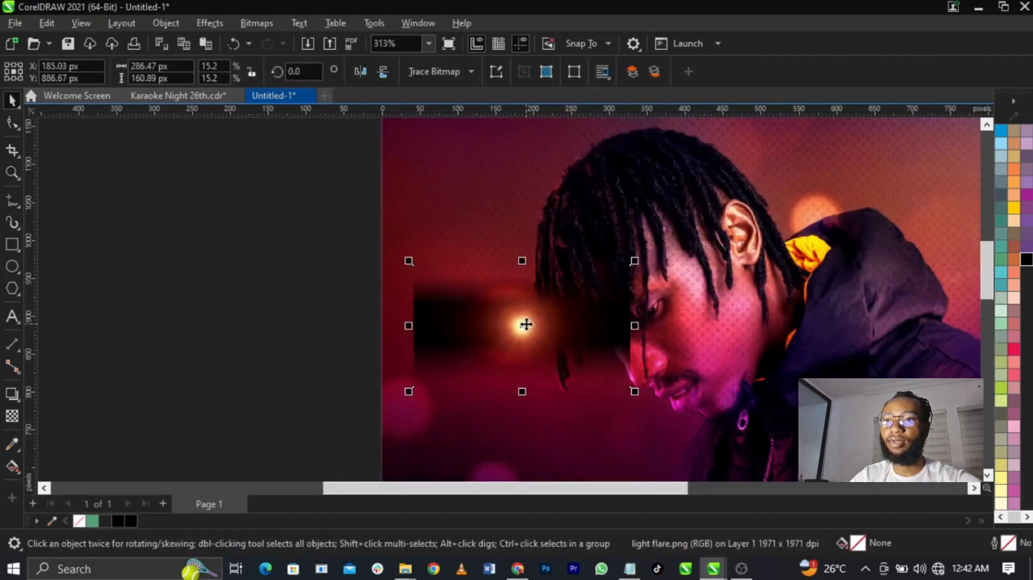
Fade the light flare's right edge with a linear fountain transparency and convert it to a 300 dpi RGB bitmap with transparent background.
left_click(12, 415)
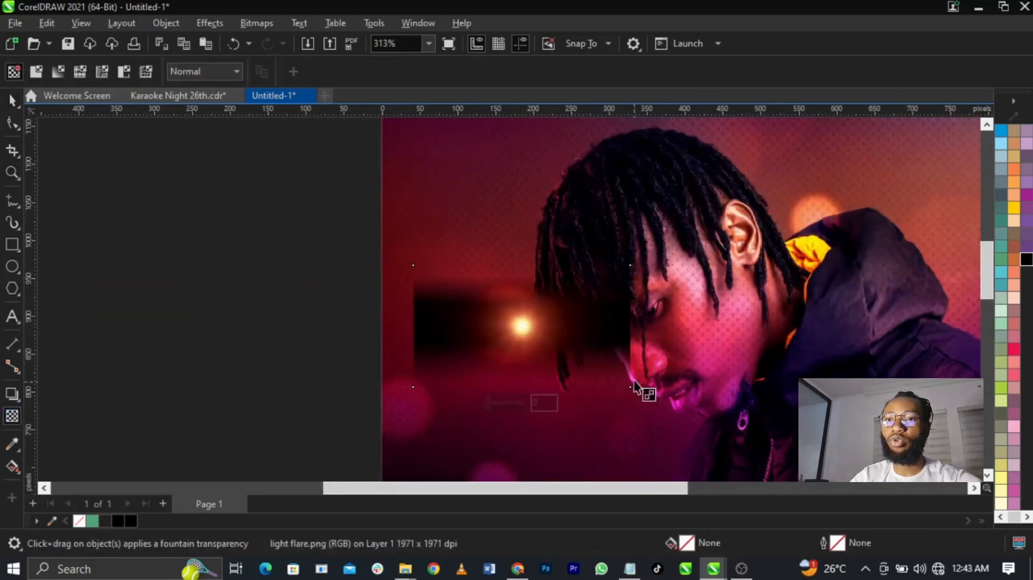
left_click_drag(562, 338, 630, 339)
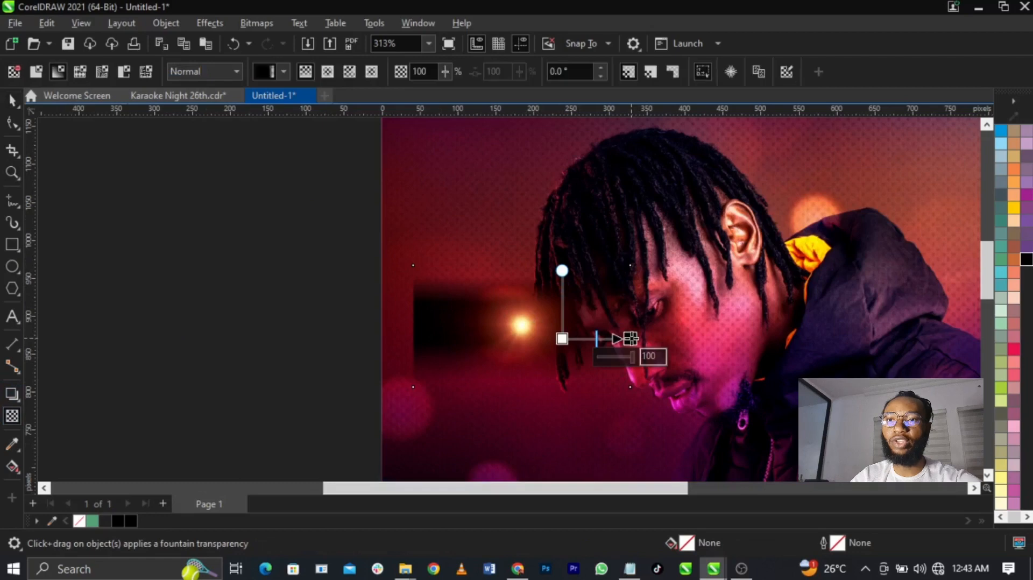
left_click(250, 24)
left_click(254, 40)
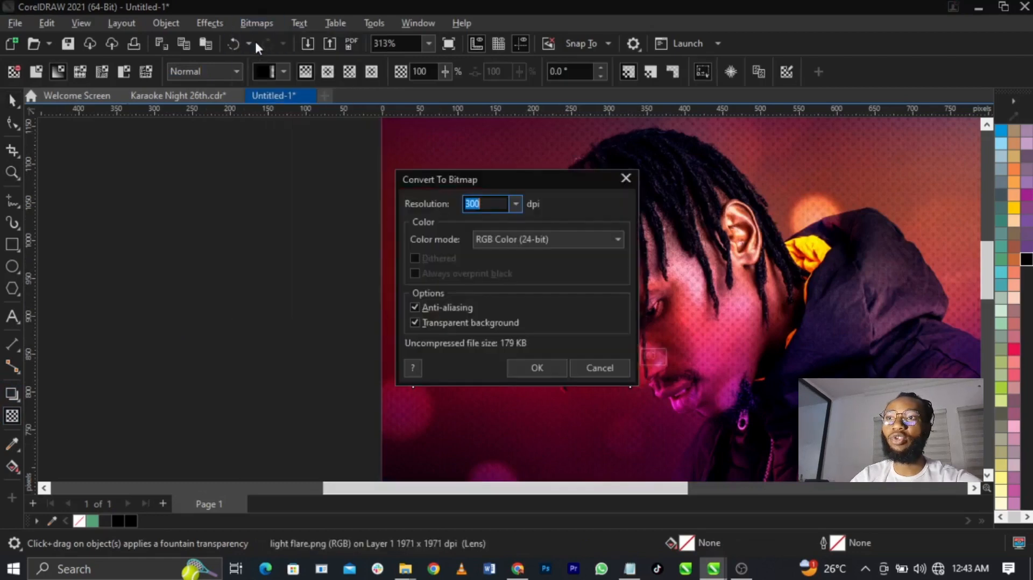
left_click(537, 367)
Fade the light flare's left edge with a fountain transparency and set its merge mode to Screen.
left_click_drag(468, 325, 416, 326)
left_click(199, 69)
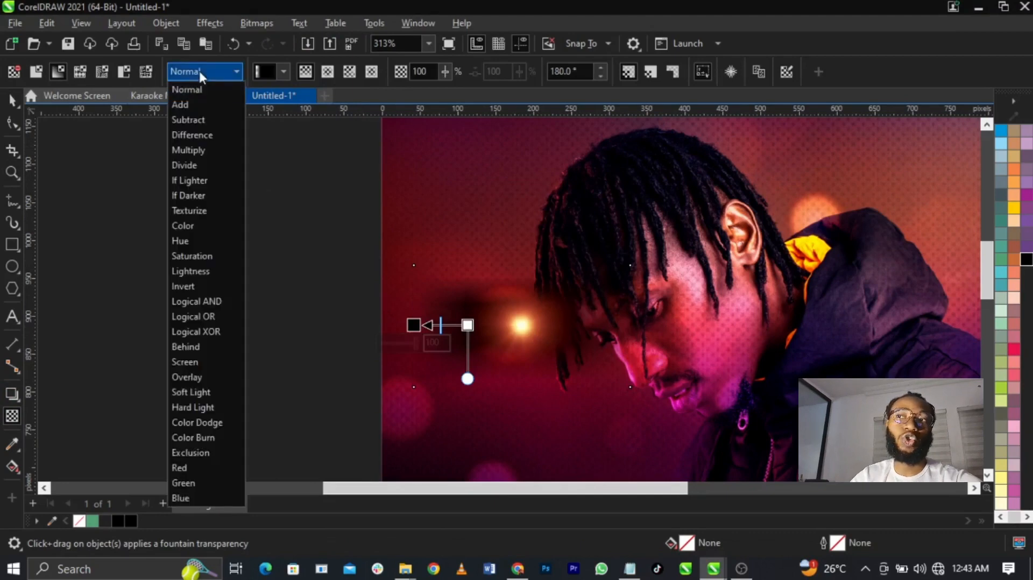
left_click(205, 360)
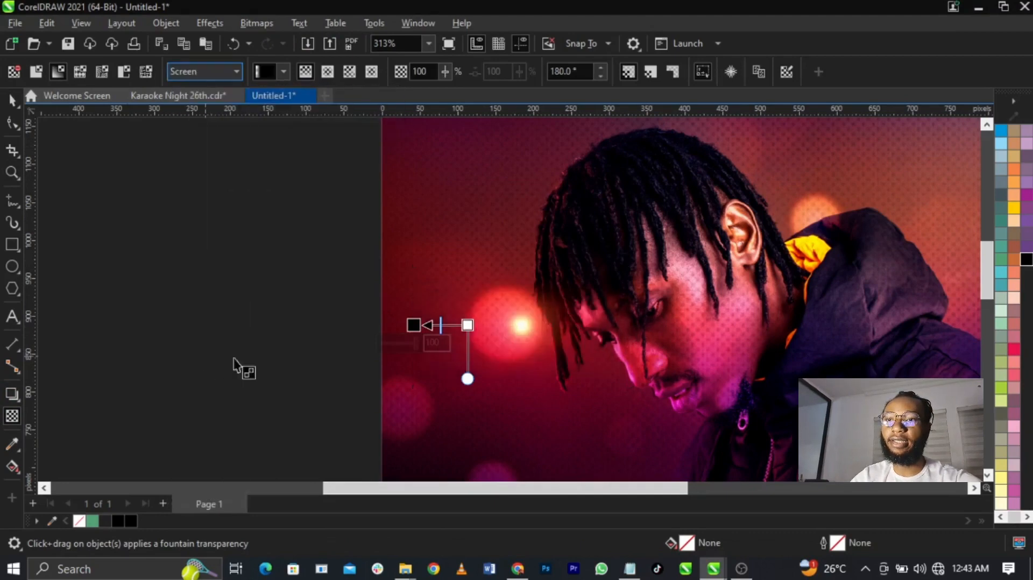
key("space")
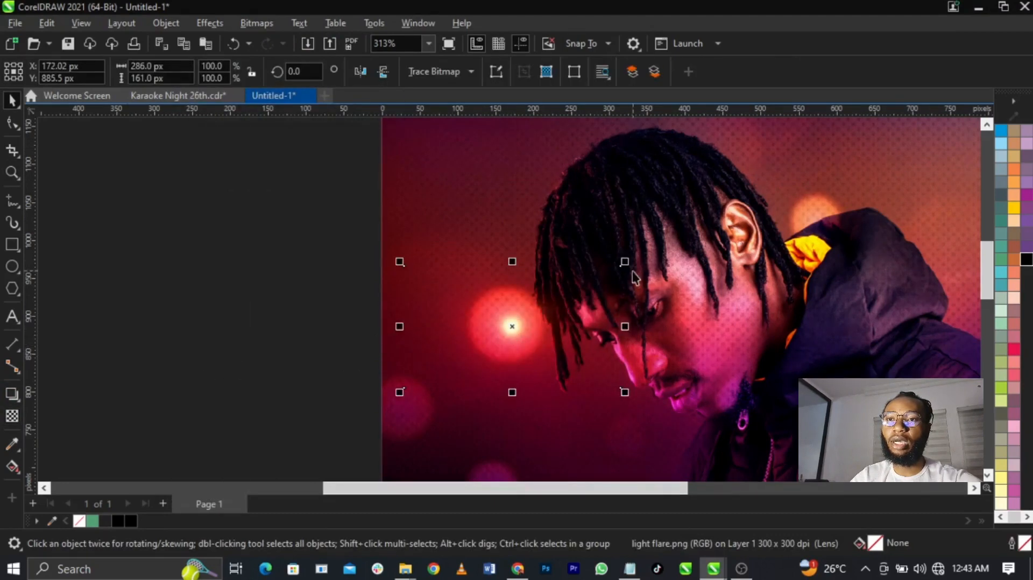
Enlarge the light flare to about 693 px wide and move it off the flyer onto the empty area beside the page.
left_click_drag(625, 262, 782, 172)
left_click_drag(702, 280, 627, 331)
scroll(603, 271, "down", 4)
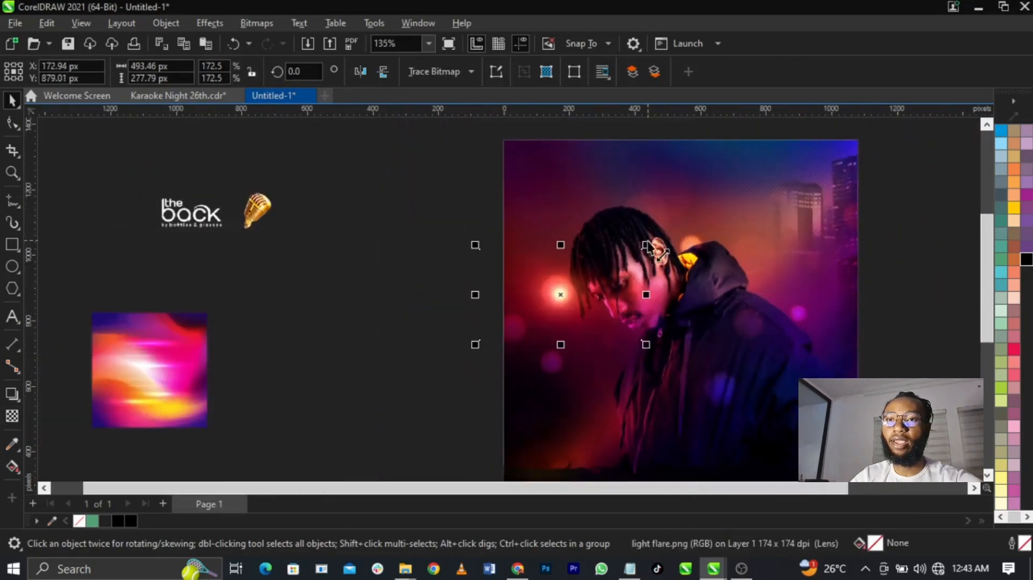
left_click_drag(646, 245, 714, 206)
left_click_drag(669, 275, 485, 331)
scroll(627, 299, "up", 3)
scroll(489, 287, "down", 2)
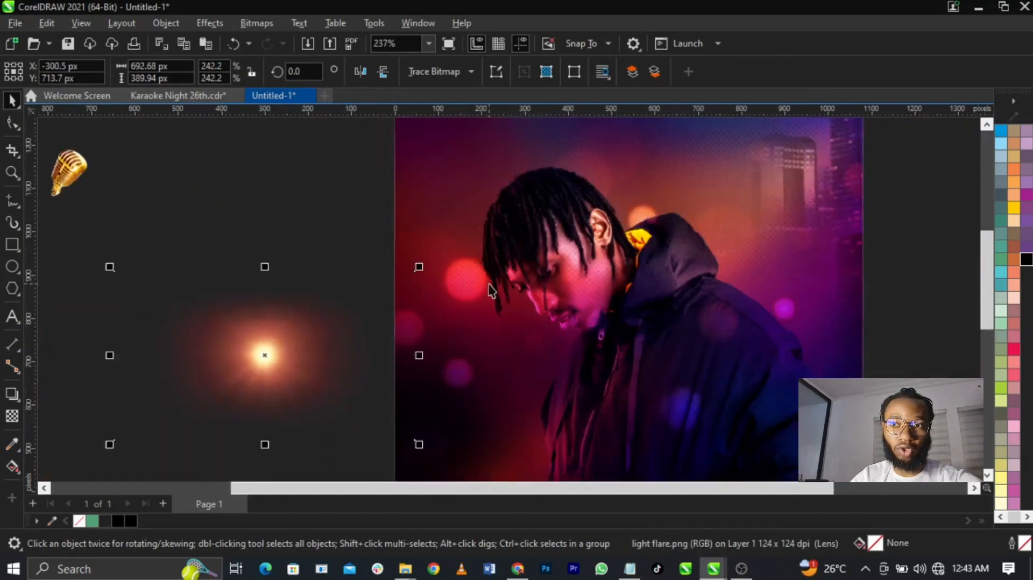
Move the light flare in front of the man's face at the flyer's left side and PowerClip it inside the flyer's background rectangle.
left_click_drag(251, 396, 512, 316)
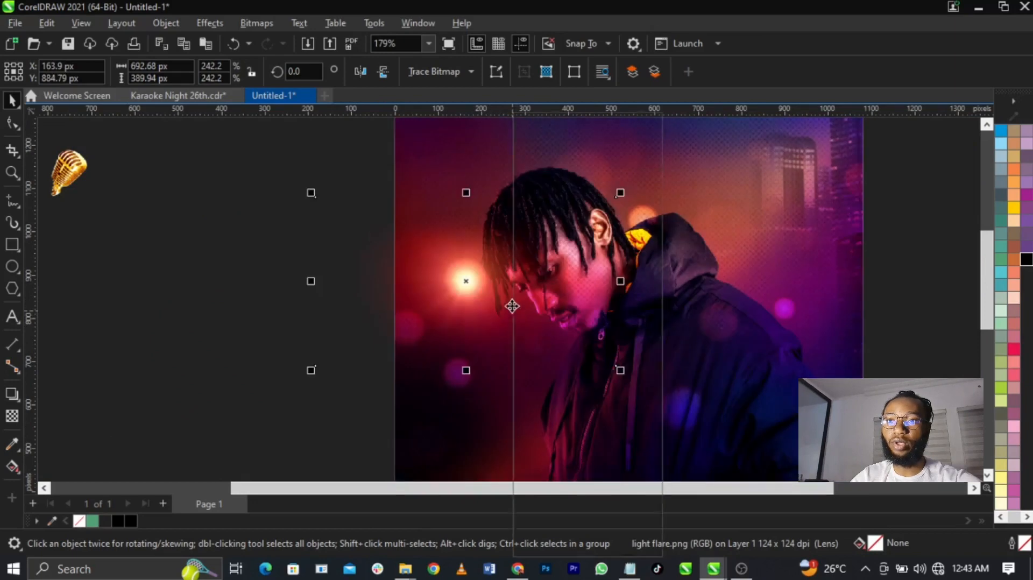
right_click(512, 311)
left_click(546, 328)
left_click(741, 289)
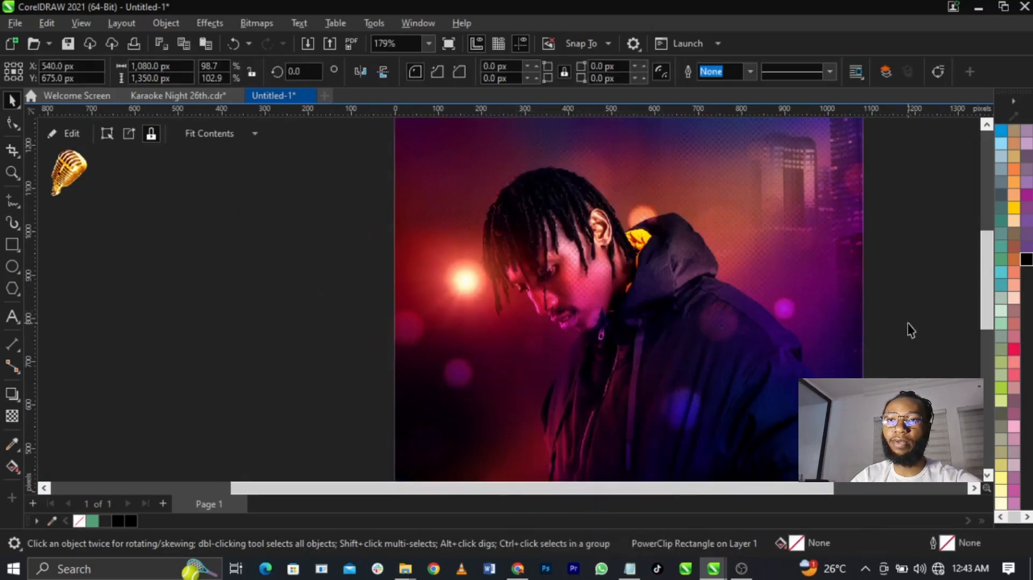
Place the white logo, about 183 px wide, in the flyer's upper-left corner above the man's head.
scroll(545, 230, "down", 2)
scroll(544, 230, "down", 1)
key("z")
left_click_drag(342, 162, 767, 410)
key("space")
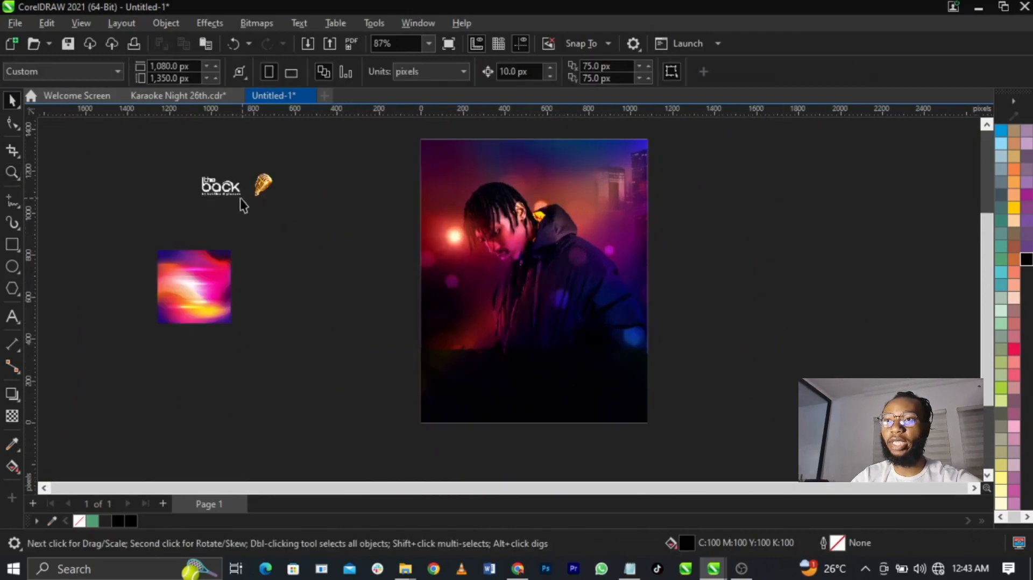
left_click_drag(222, 189, 451, 160)
scroll(451, 161, "up", 5)
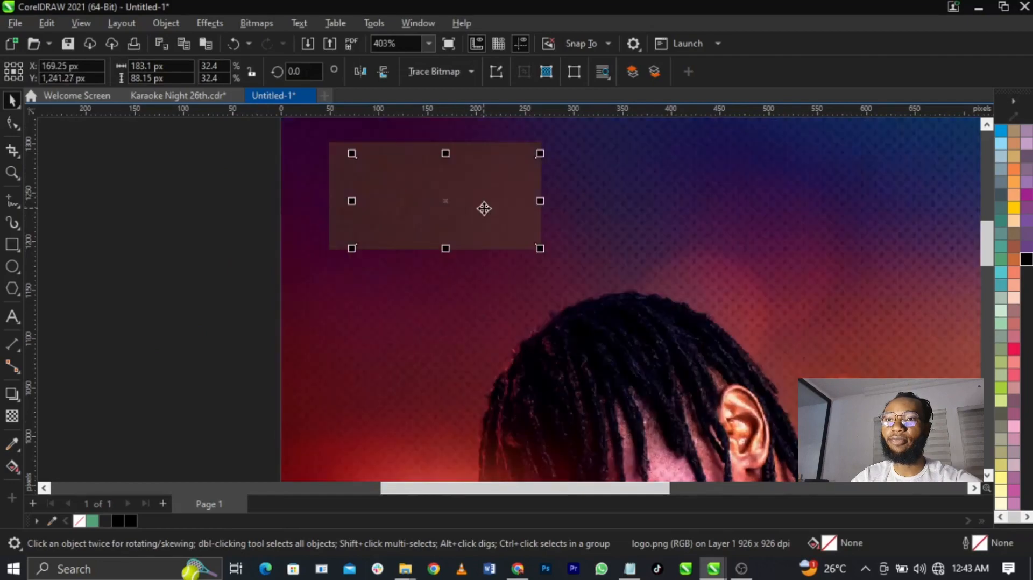
left_click_drag(486, 208, 494, 213)
scroll(452, 187, "down", 5)
Examine the flyer's composition with the logo in place, both up close and as a whole.
scroll(795, 311, "up", 7)
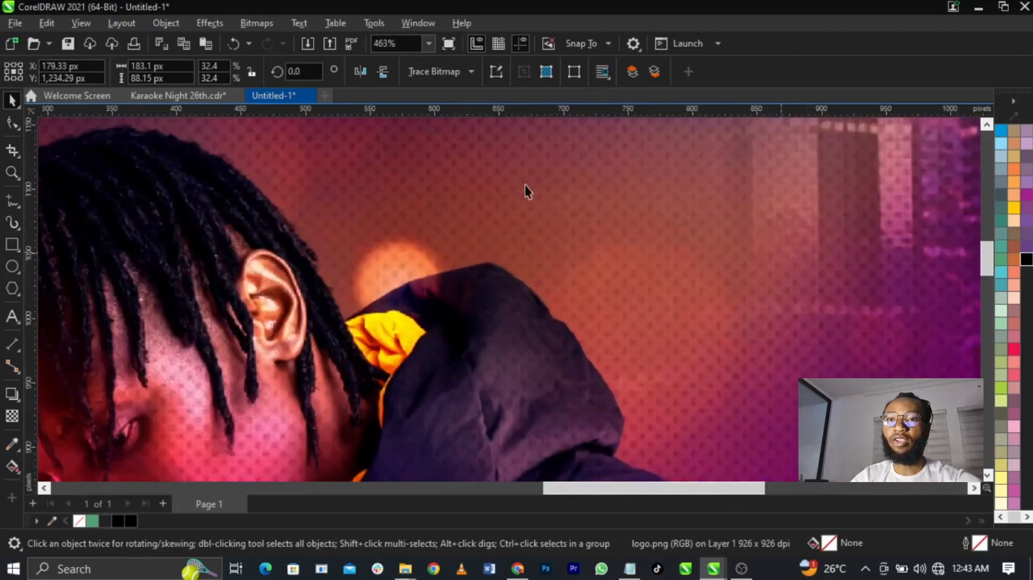
scroll(567, 236, "down", 5)
scroll(708, 288, "up", 5)
scroll(686, 243, "down", 2)
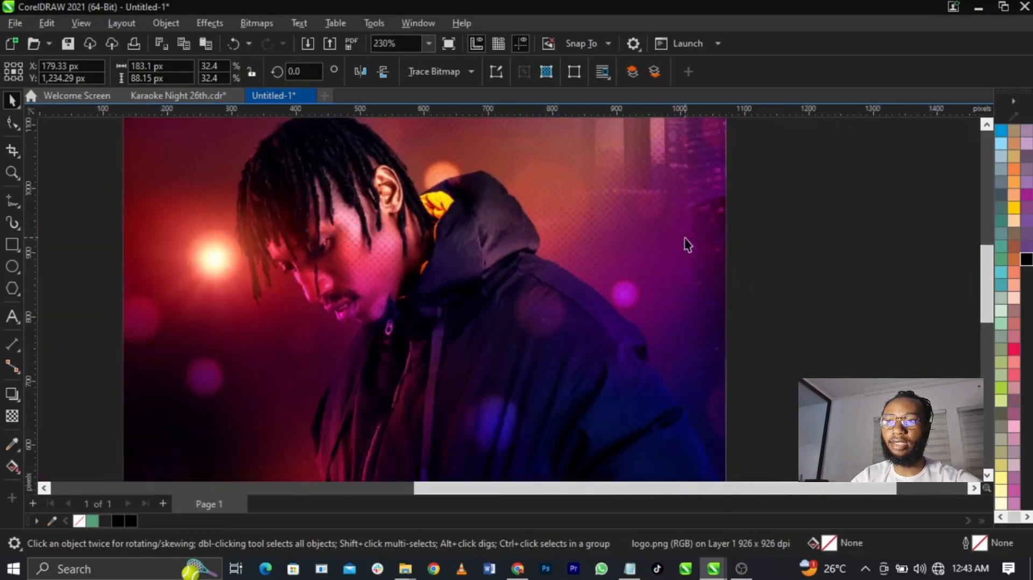
scroll(425, 247, "up", 6)
scroll(583, 265, "down", 9)
left_click(848, 290)
key("F4")
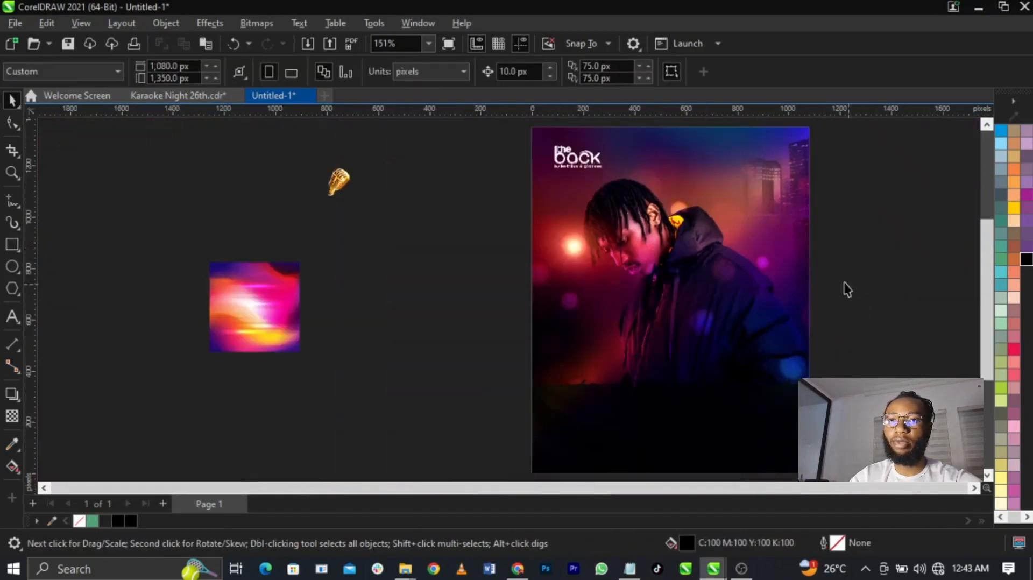
scroll(753, 296, "down", 3)
scroll(640, 299, "up", 2)
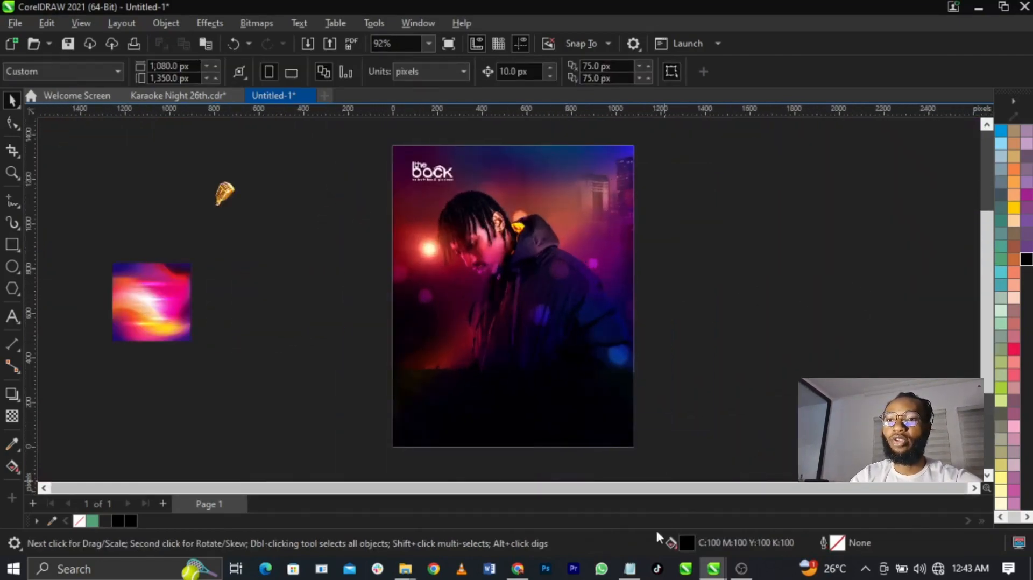
Switch to the text file in Notepad and copy all the event details above the font names list.
left_click(630, 568)
key("ctrl+a")
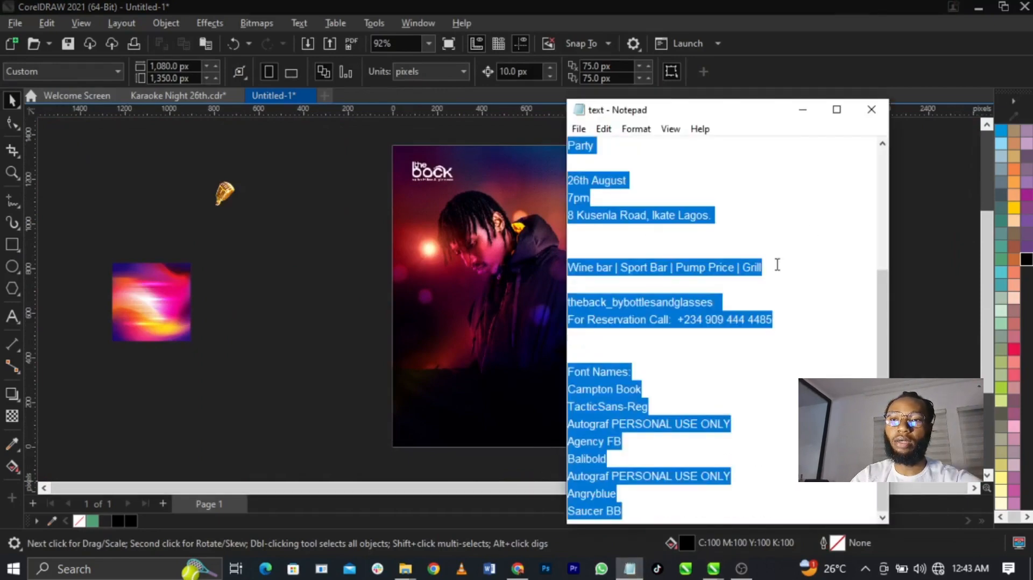
left_click(694, 329)
left_click_drag(662, 511, 568, 389)
left_click_drag(783, 336, 570, 107)
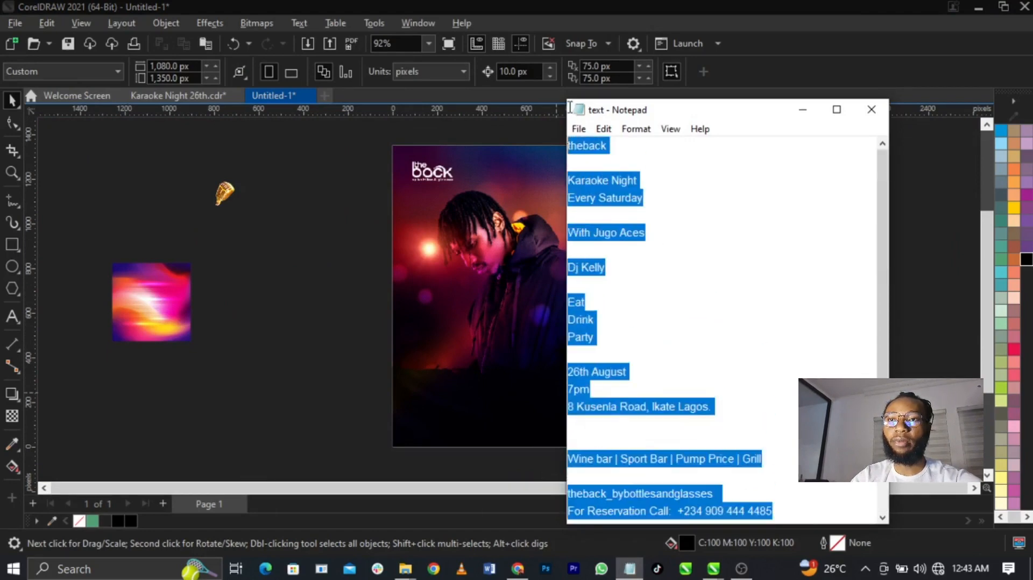
Switch back to CorelDRAW, paste the event details as text in the empty area right of the flyer and fill it white.
left_click(346, 279)
left_click(12, 323)
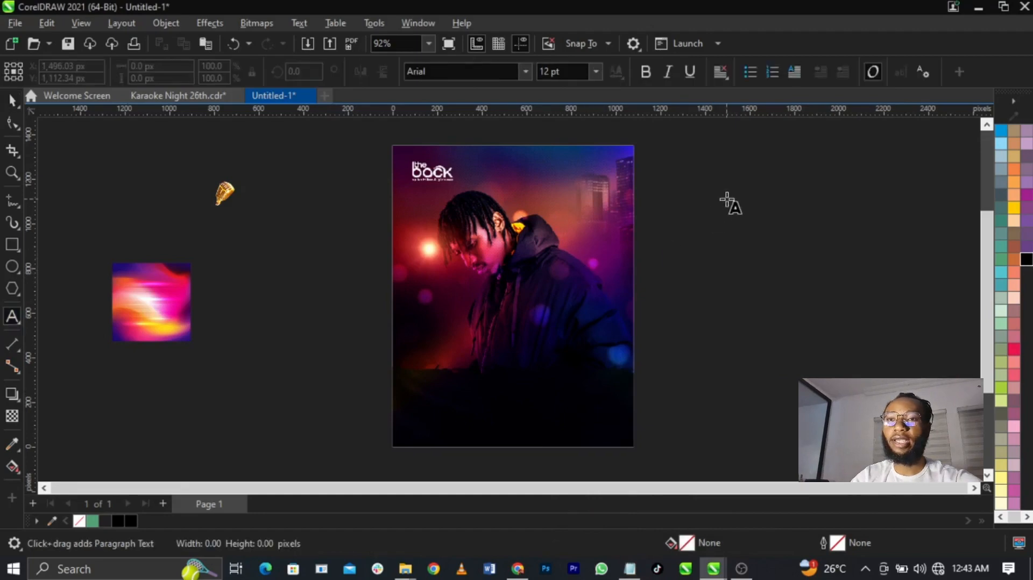
key("ctrl+v")
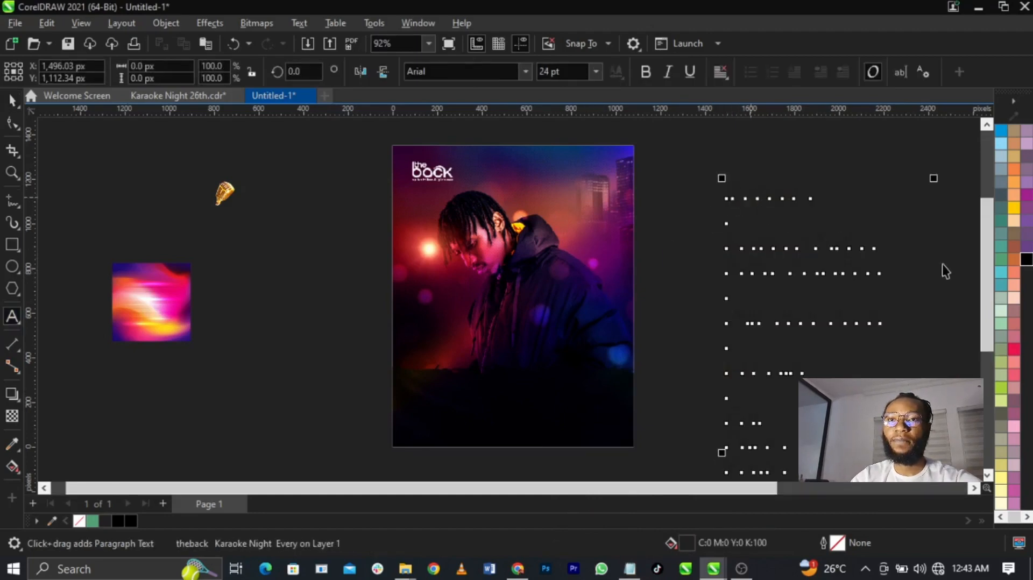
key("ctrl+space")
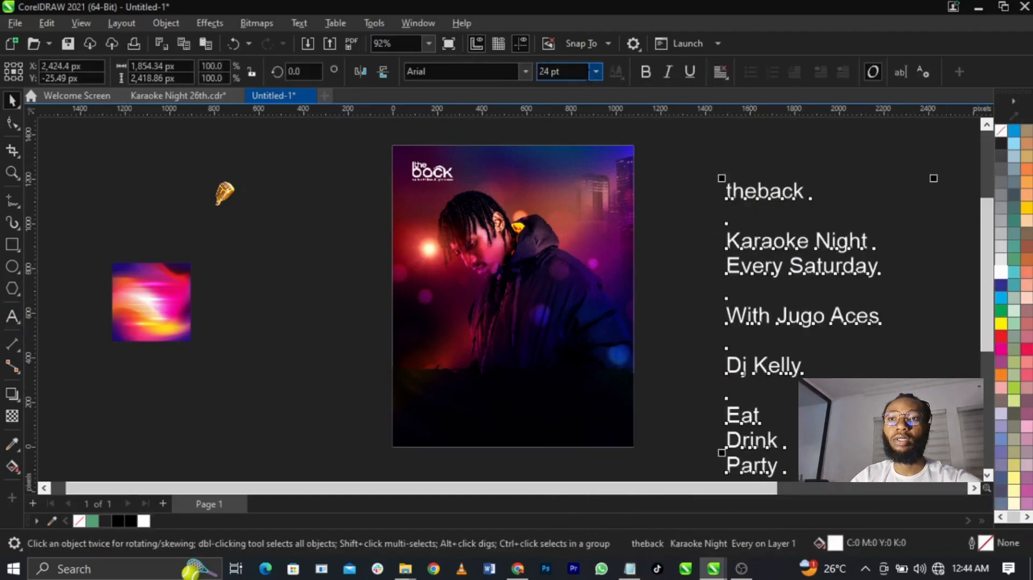
Set the pasted event text's font size to 7 pt and move it slightly closer to the flyer.
left_click(595, 71)
left_click(588, 106)
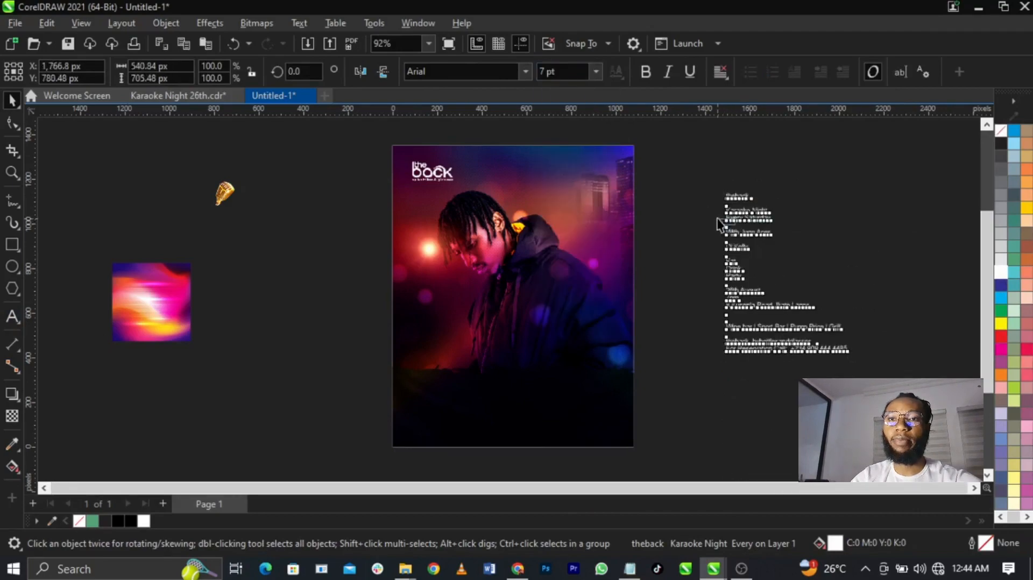
scroll(734, 220, "up", 2)
scroll(535, 156, "down", 1)
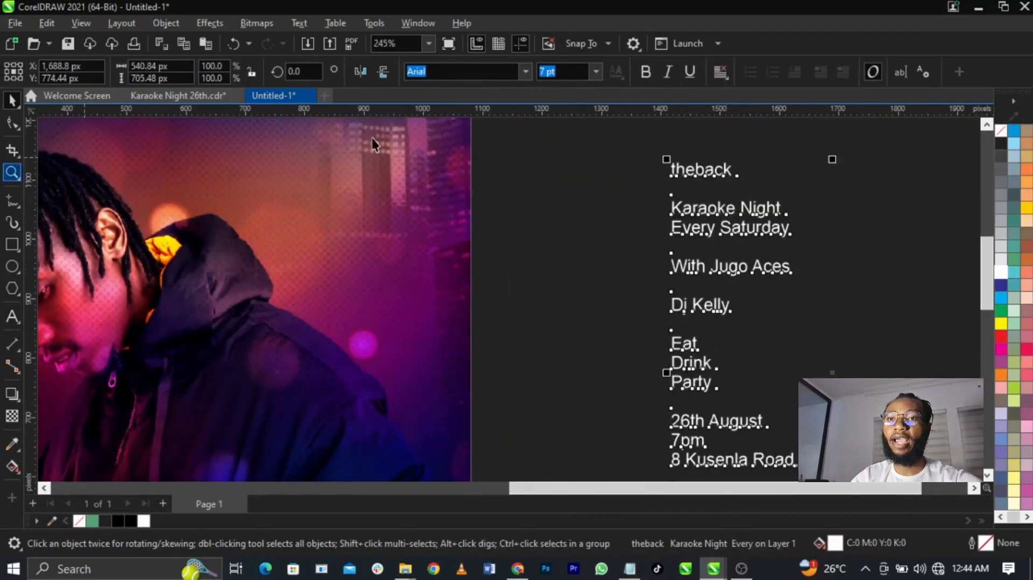
scroll(601, 153, "up", 2)
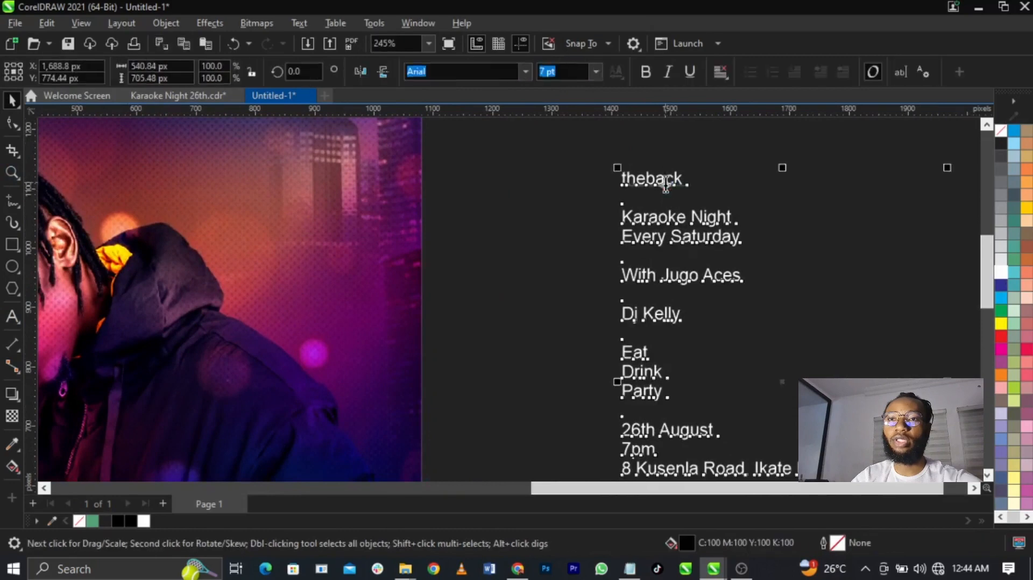
Delete the "theback" heading and the blank line below it from the event copy beside the poster.
double_click(689, 182)
left_click_drag(689, 182, 588, 185)
key("Delete")
key("Delete")
key("Delete")
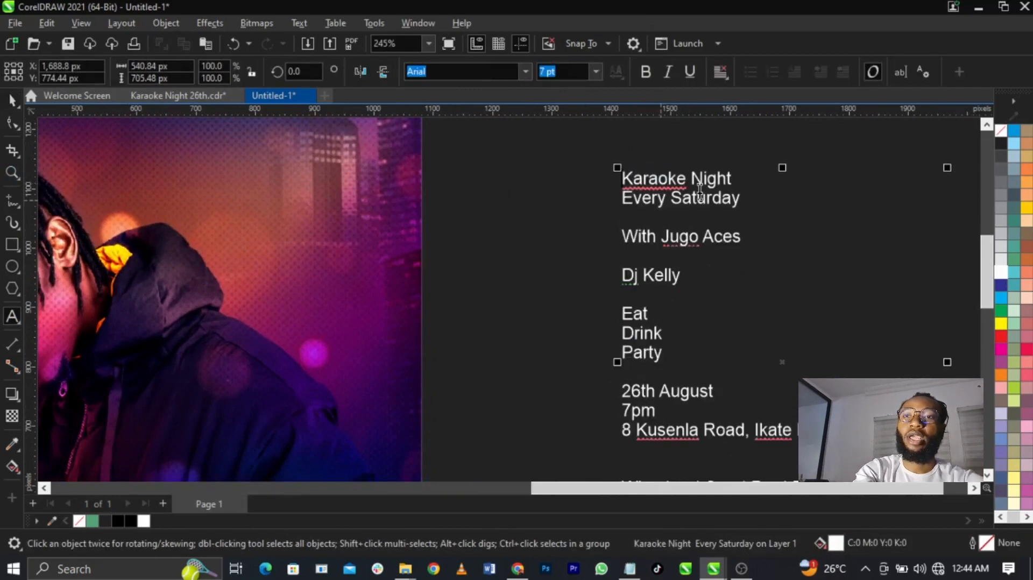
Cut "Karaoke Night" from the event copy, paste it as separate text on the lower poster and enlarge it to about 589 px wide.
left_click_drag(741, 186, 561, 175)
key("ctrl+c")
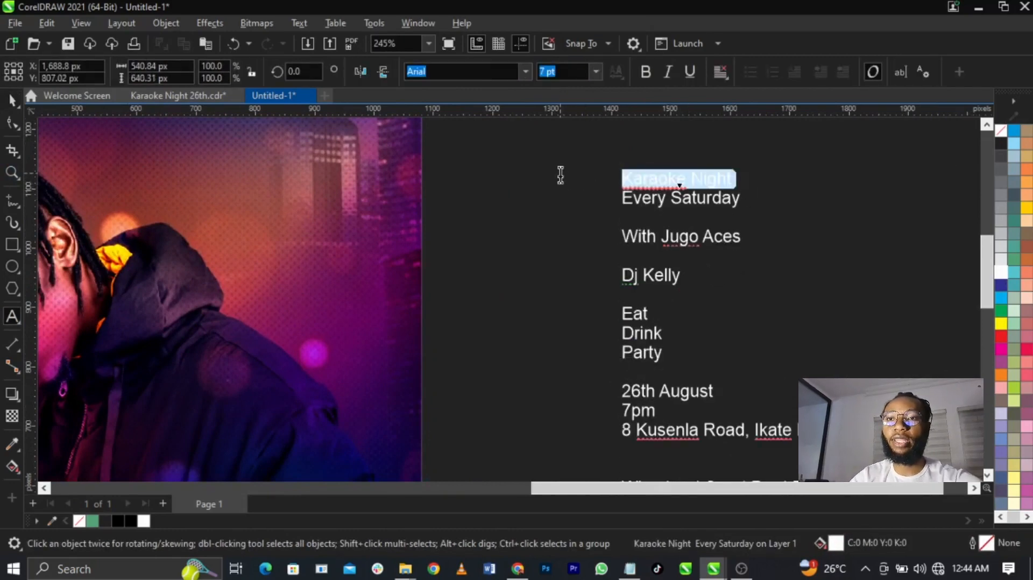
key("Delete")
scroll(791, 202, "down", 3)
scroll(519, 362, "up", 2)
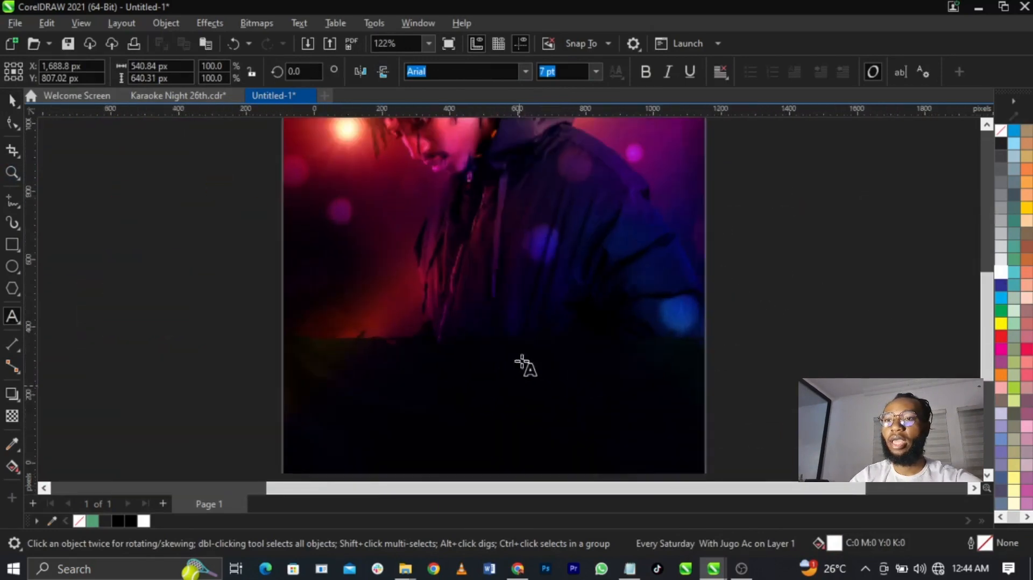
left_click(489, 302)
key("ctrl+v")
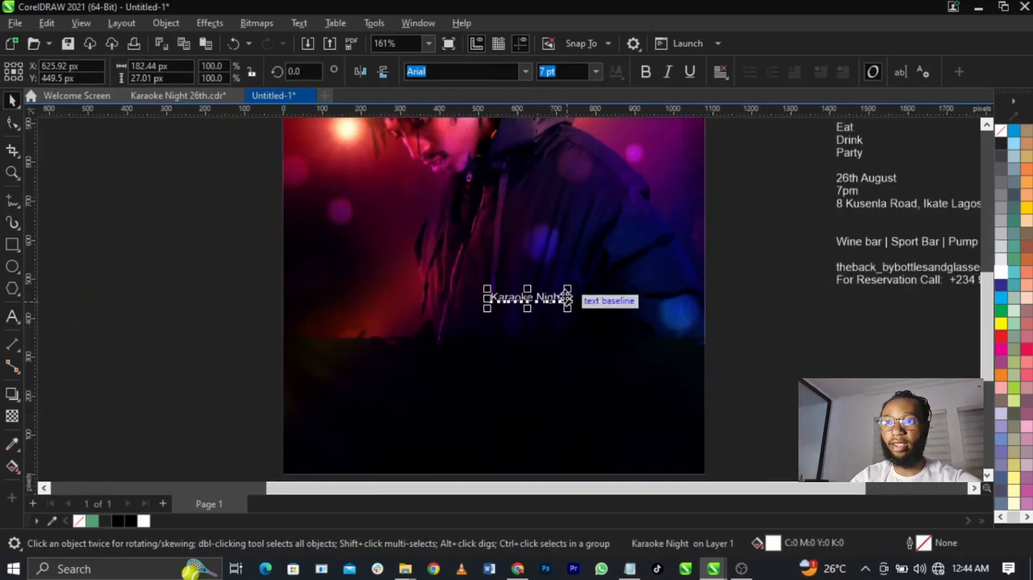
left_click_drag(567, 288, 613, 299)
Split "Night" off into its own text object below "Karaoke" and shift "Karaoke" slightly.
key("F8")
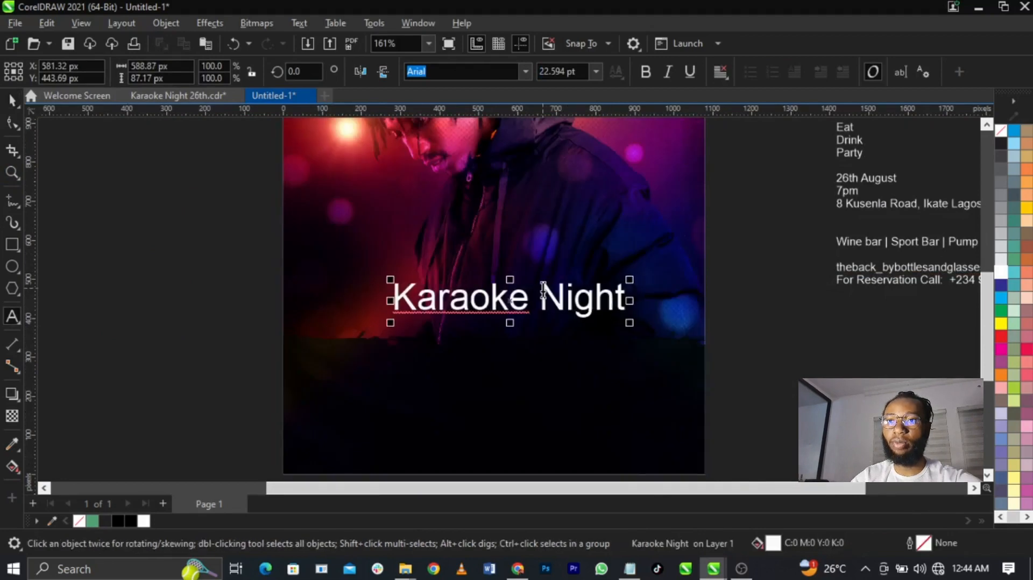
left_click_drag(540, 298, 699, 297)
key("ctrl+c")
key("Delete")
key("ctrl+v")
key("ctrl+space")
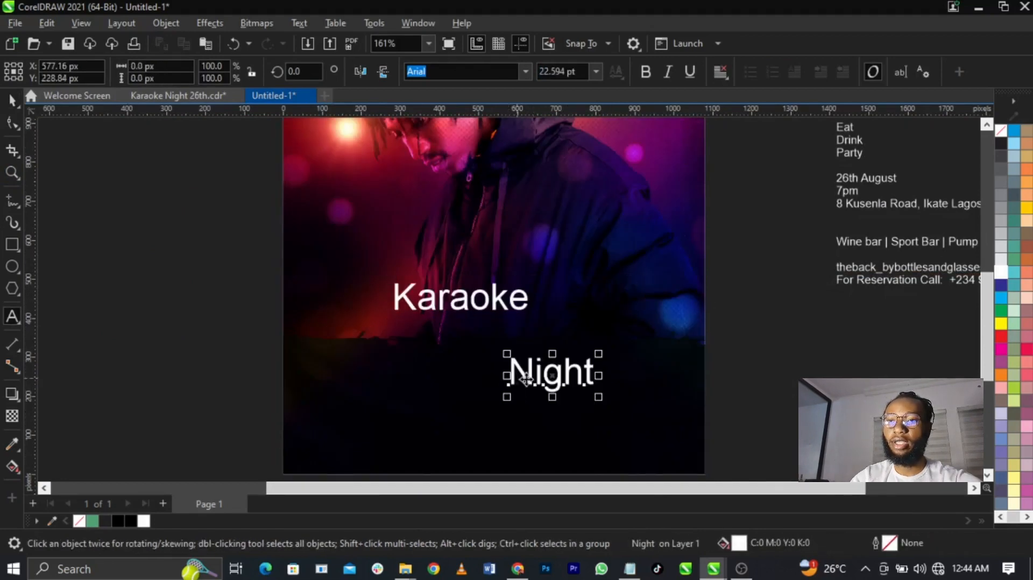
left_click(516, 304)
left_click_drag(516, 304, 530, 312)
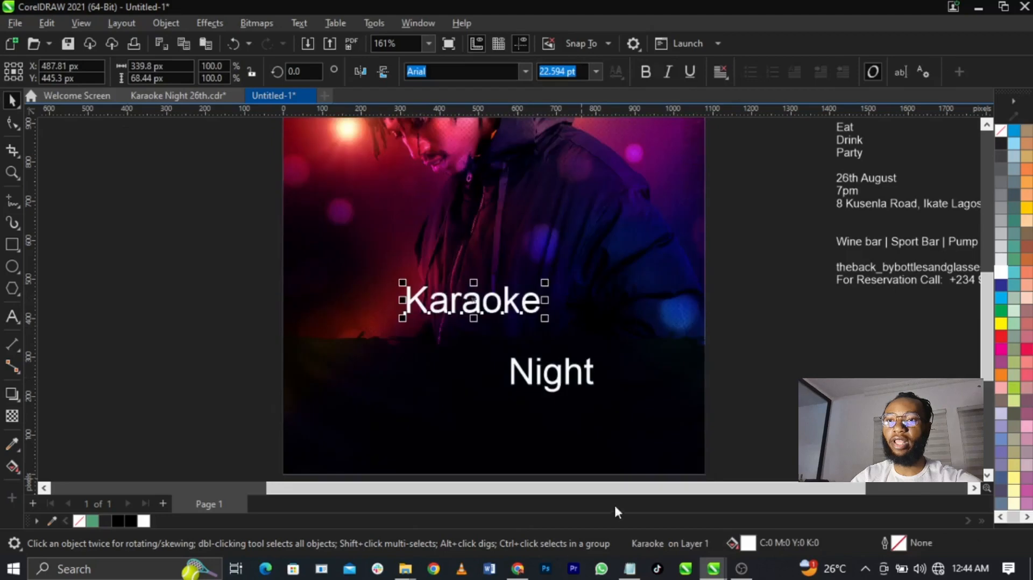
Switch to the text file in Notepad and highlight the font name Balibold in the list of font names.
left_click(630, 568)
left_click(606, 419)
scroll(610, 425, "down", 4)
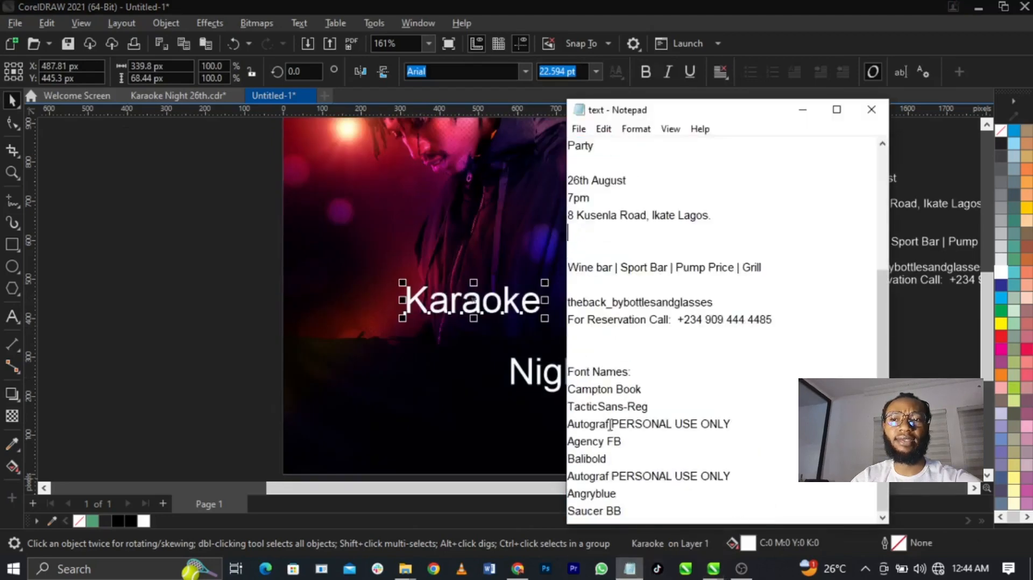
left_click_drag(608, 460, 541, 462)
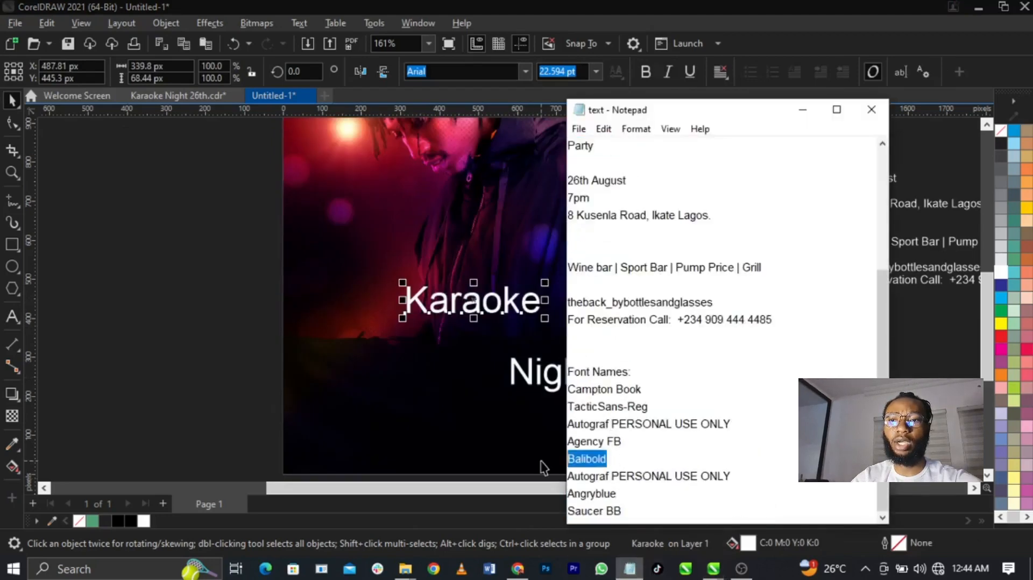
Return to CorelDRAW and set the font of the "Karaoke" text to Balibold.
double_click(490, 305)
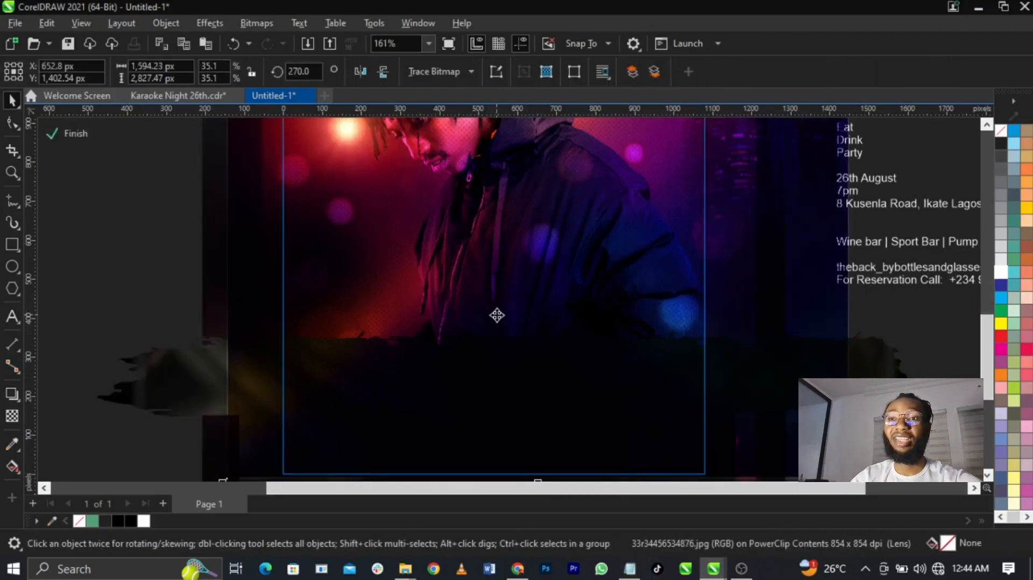
key("ctrl+z")
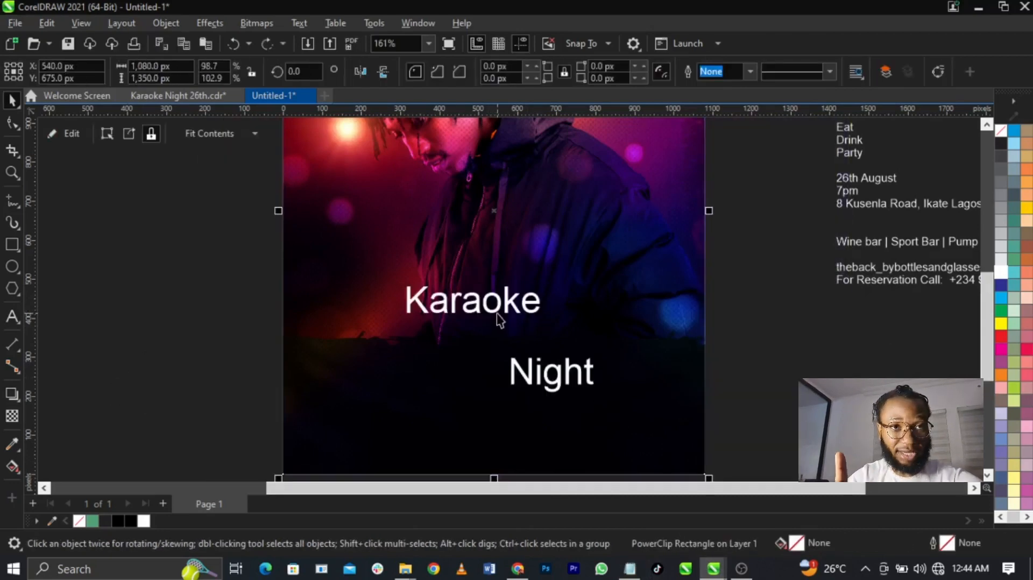
left_click(476, 301)
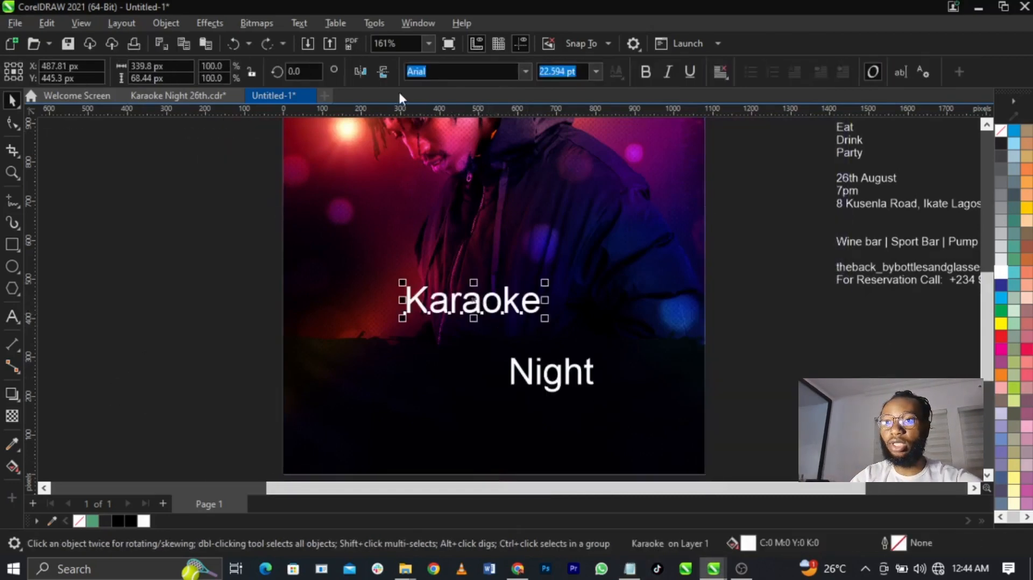
key("Return")
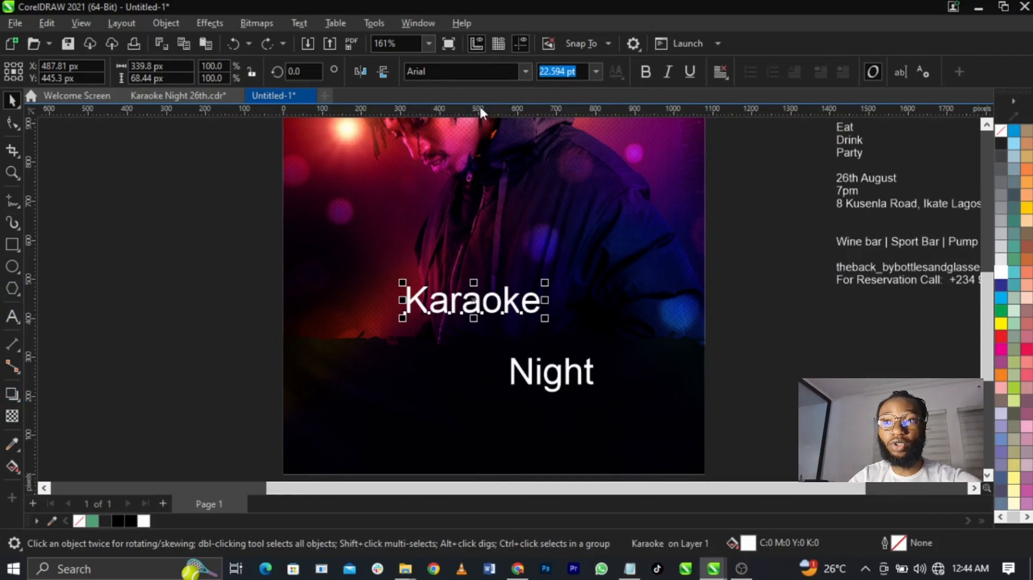
left_click(477, 72)
type("Balibold")
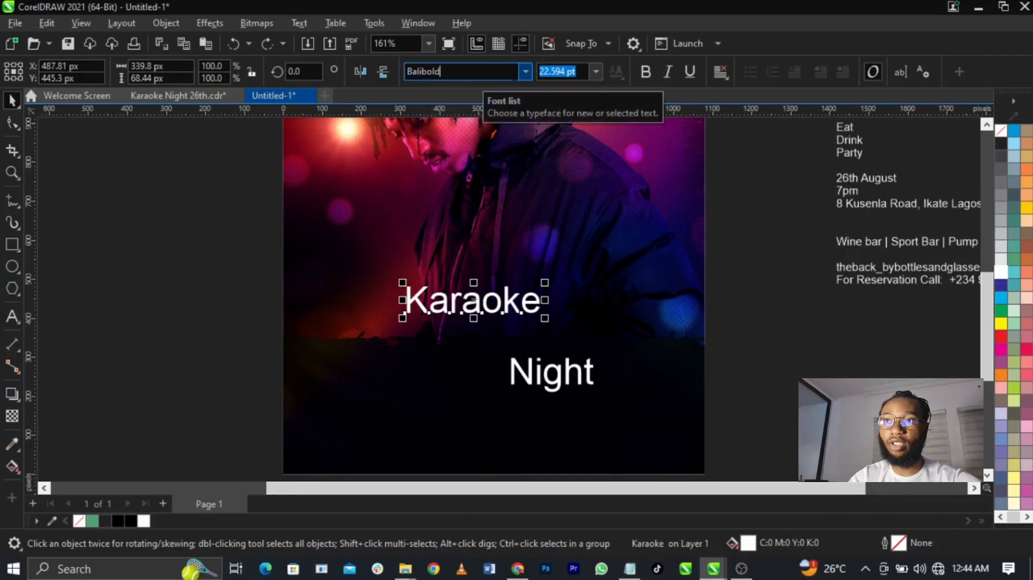
left_click(525, 71)
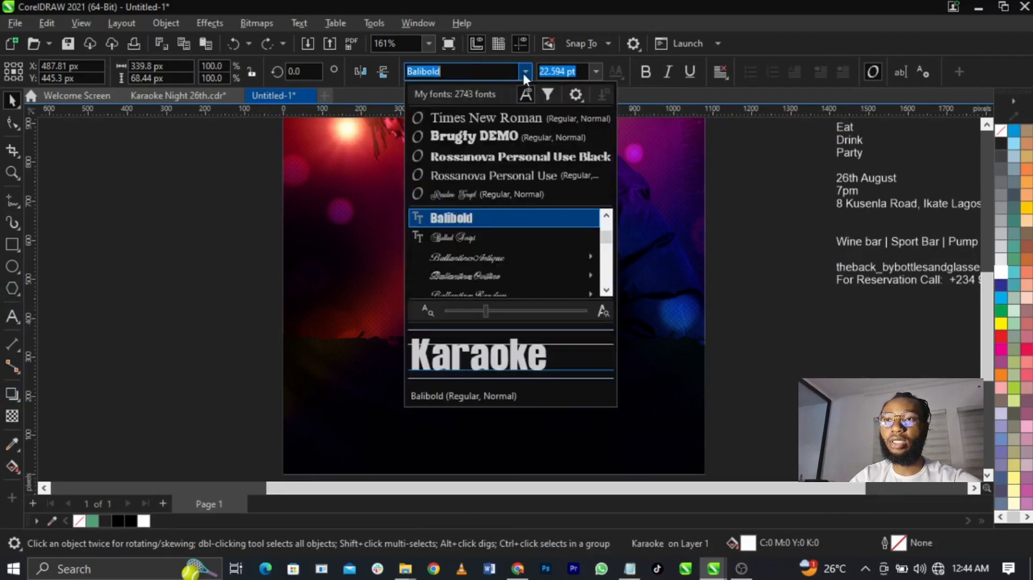
left_click(454, 221)
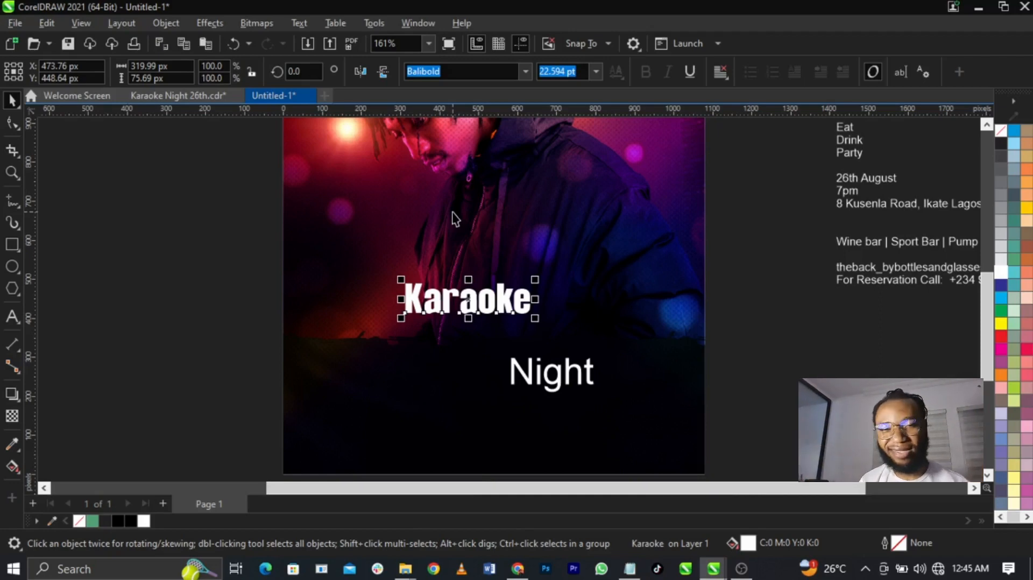
Change the case of "Karaoke" to UPPERCASE and scale the text up to about 166%.
double_click(467, 303)
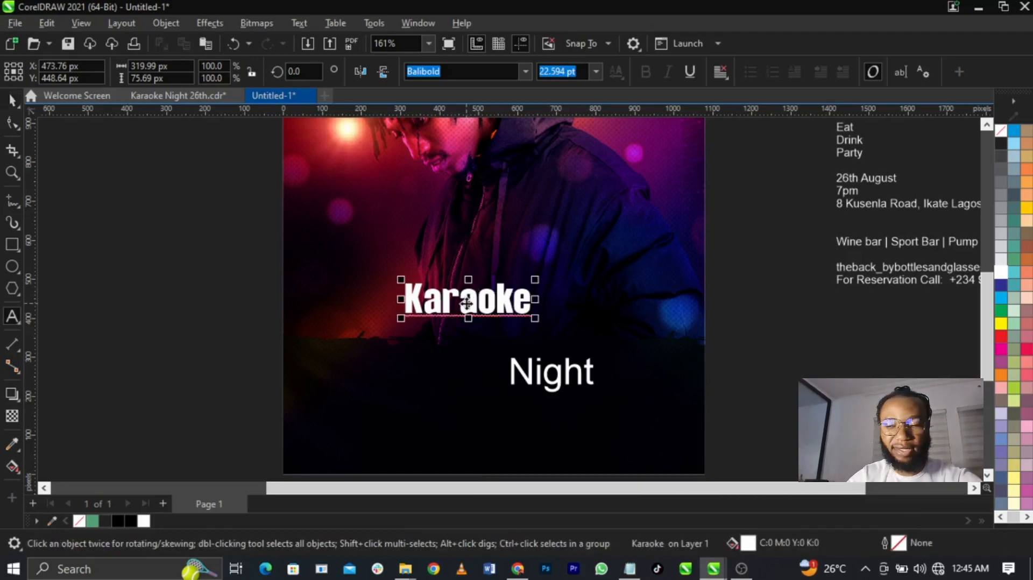
left_click_drag(403, 299, 555, 300)
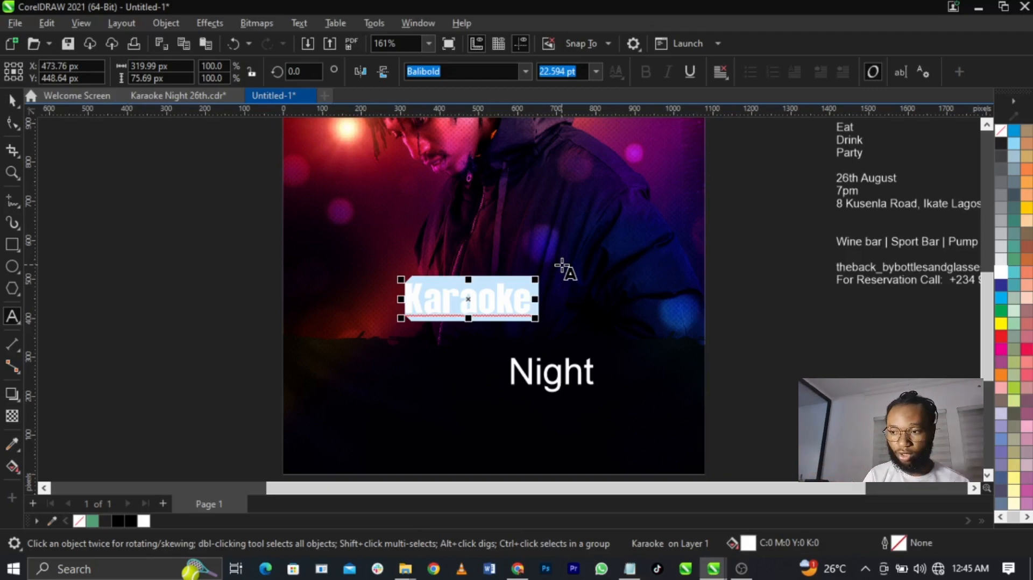
key("shift+F3")
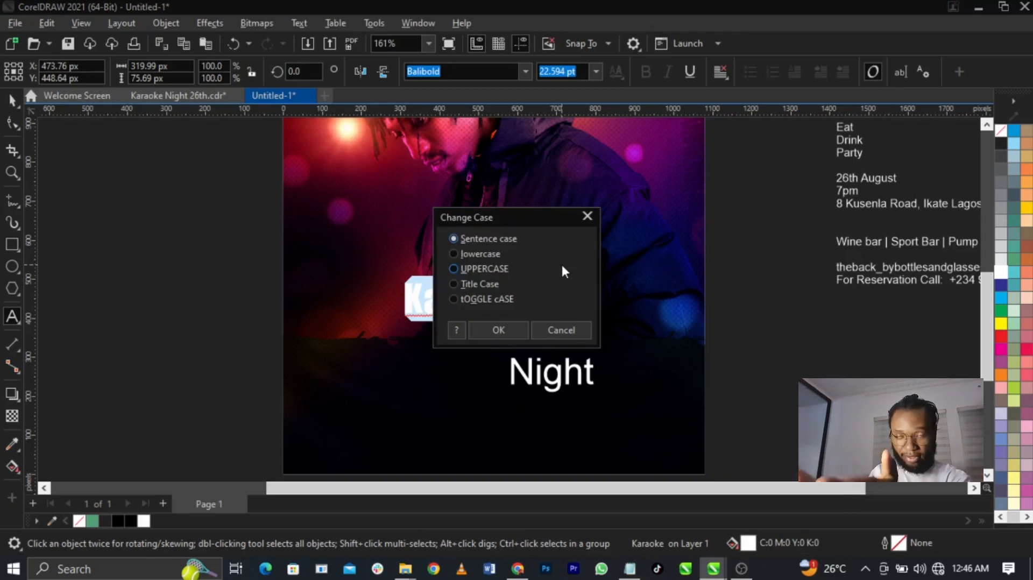
key("Escape")
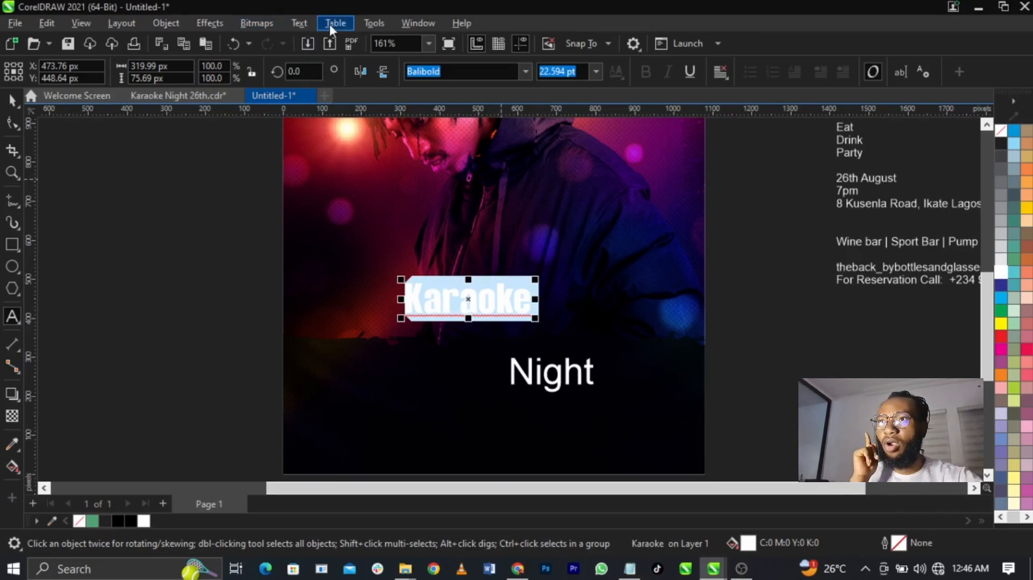
left_click(308, 23)
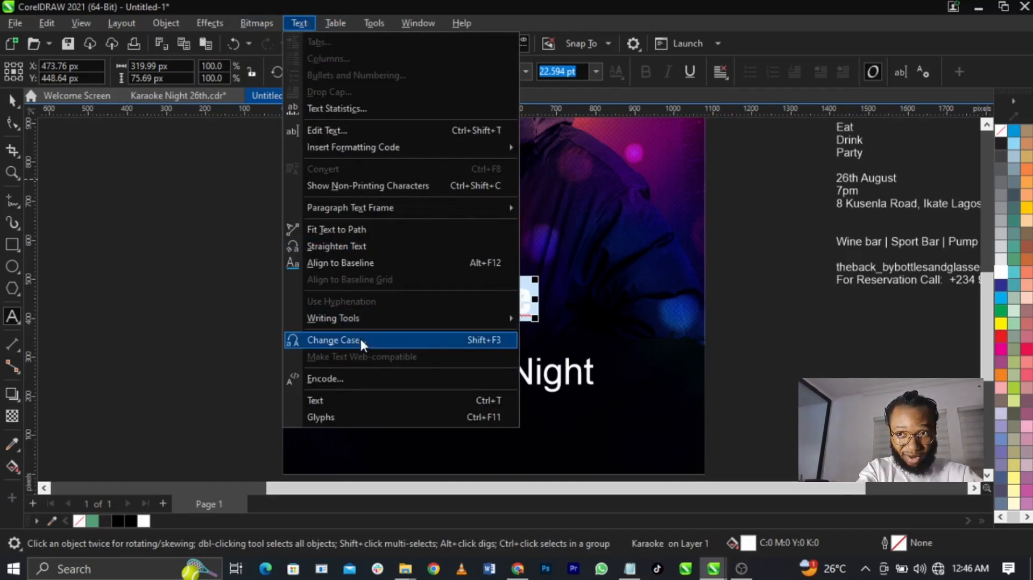
left_click(493, 340)
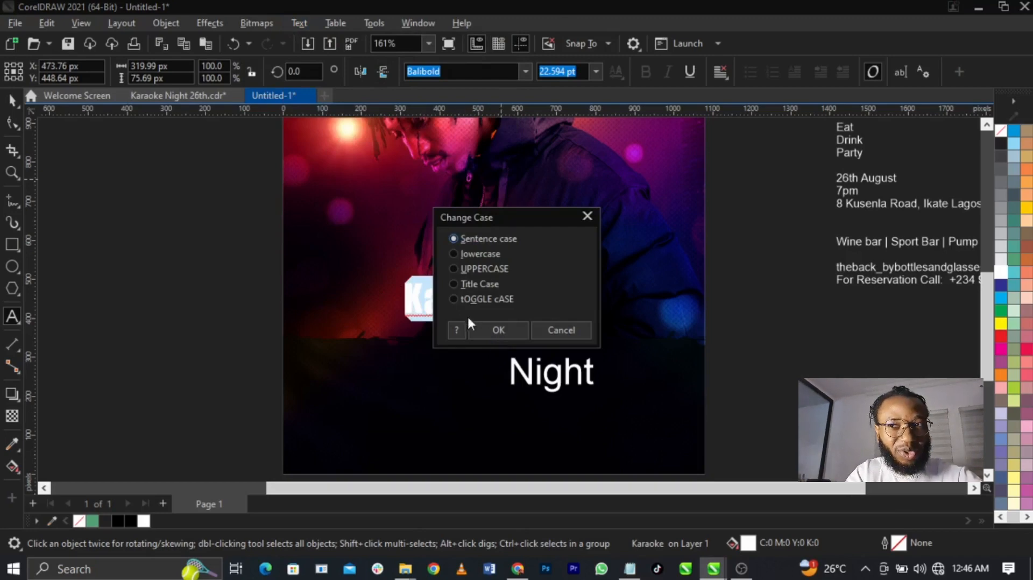
left_click(497, 330)
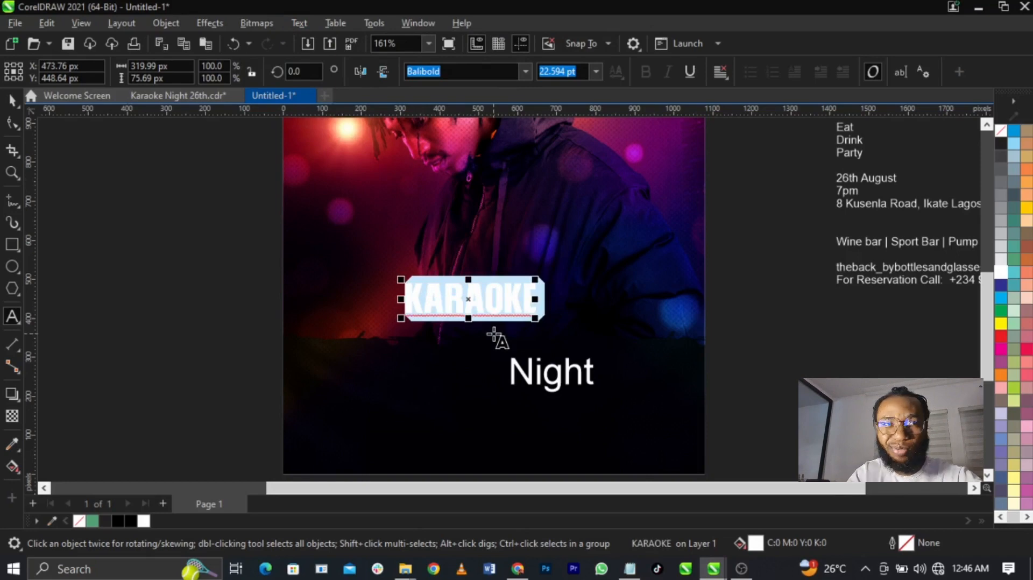
key("ctrl+space")
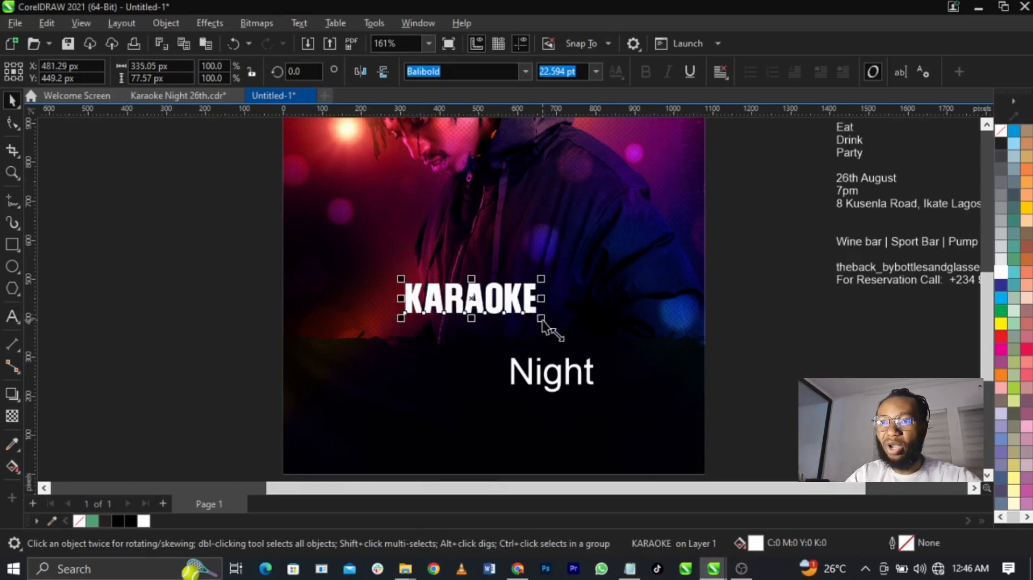
left_click_drag(541, 318, 585, 339)
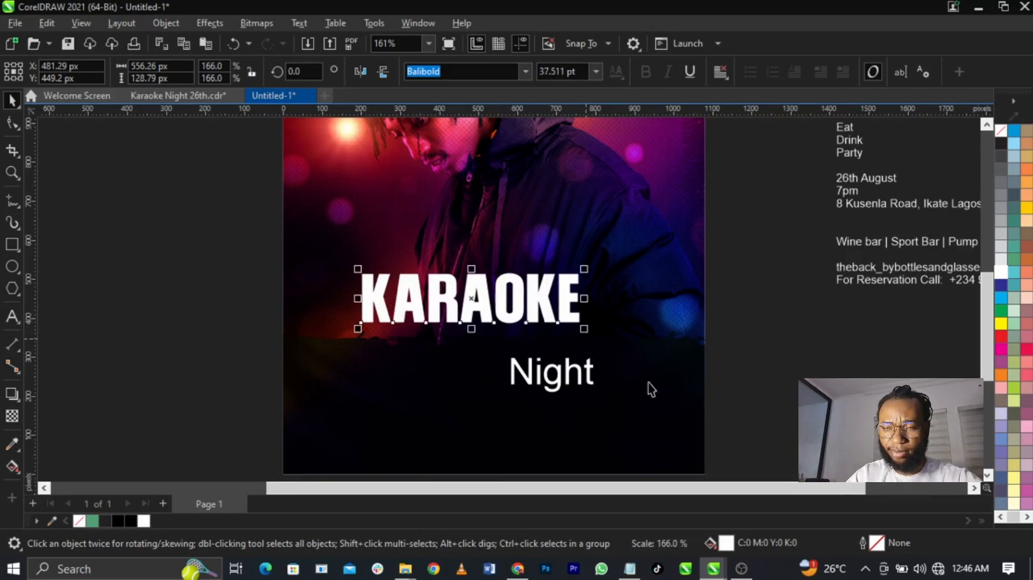
Edit the poster's PowerClip contents and move the black torn-edge shape at the bottom up slightly.
double_click(659, 371)
left_click(661, 369)
left_click_drag(660, 368, 660, 351)
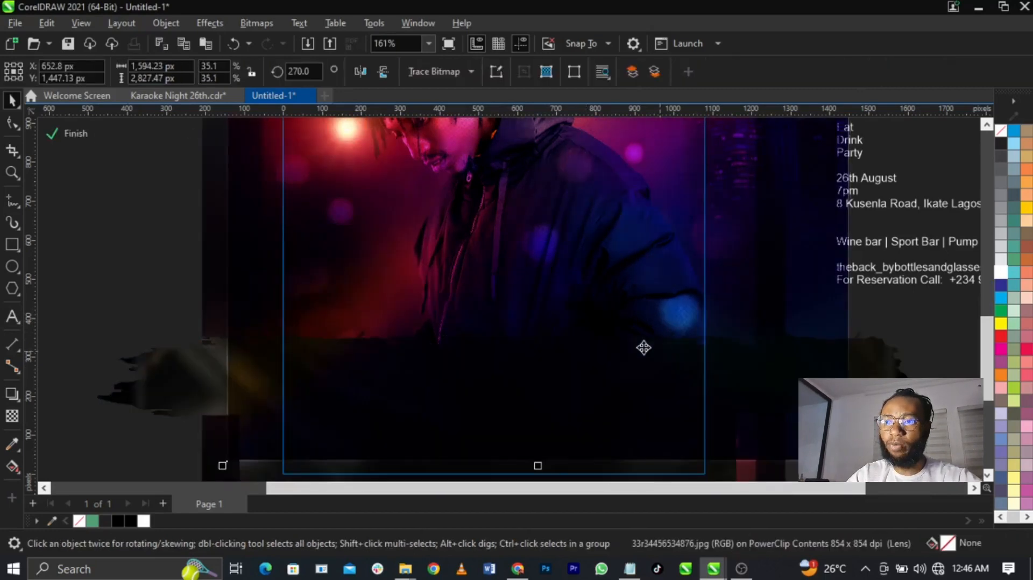
scroll(615, 336, "down", 2)
key("ctrl+z")
left_click(782, 387, "ctrl")
left_click_drag(775, 367, 774, 352)
left_click(802, 376, "ctrl")
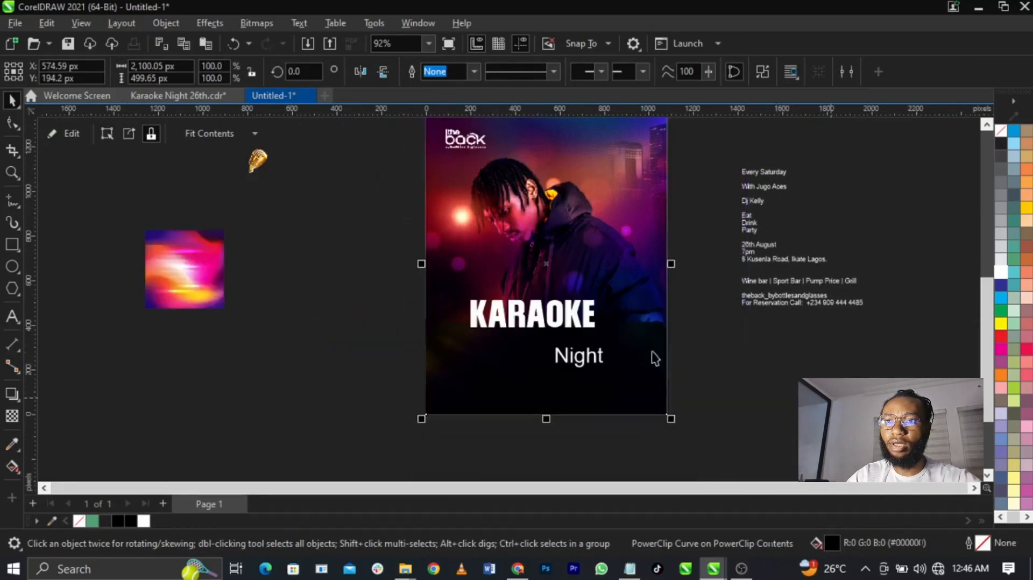
Move KARAOKE down to about Y 419 px and centre it horizontally on the poster at X 540 px.
scroll(632, 341, "up", 2)
left_click_drag(520, 272, 555, 291)
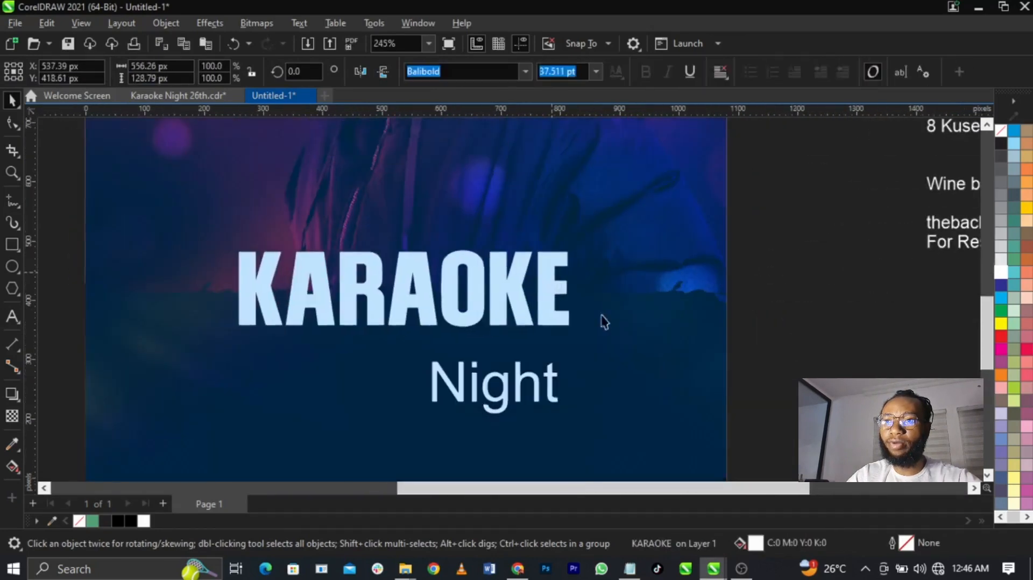
left_click(837, 350)
left_click(567, 316)
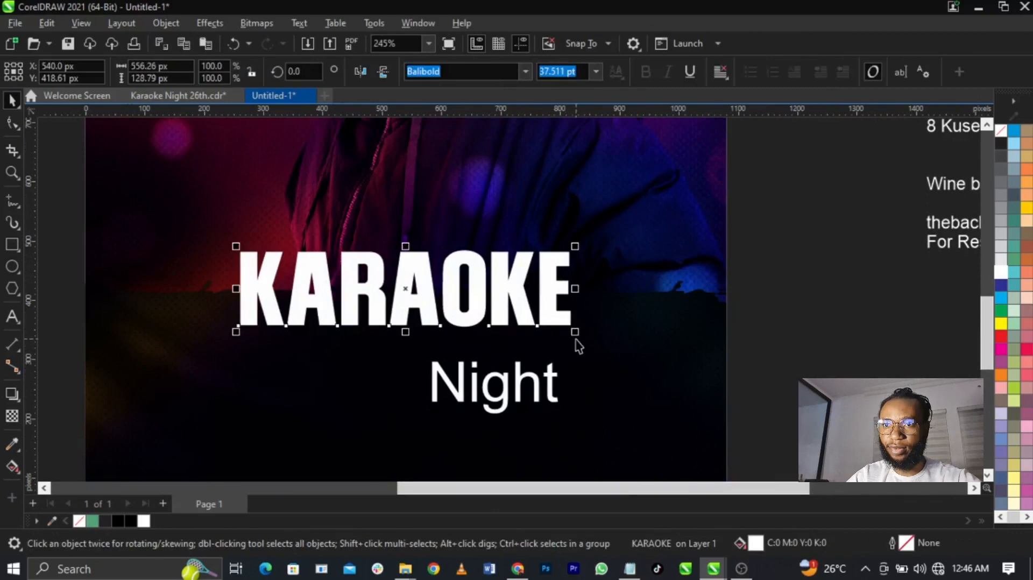
Set the font of the "Night" text to Autograf PERSONAL USE ONLY.
left_click(548, 386)
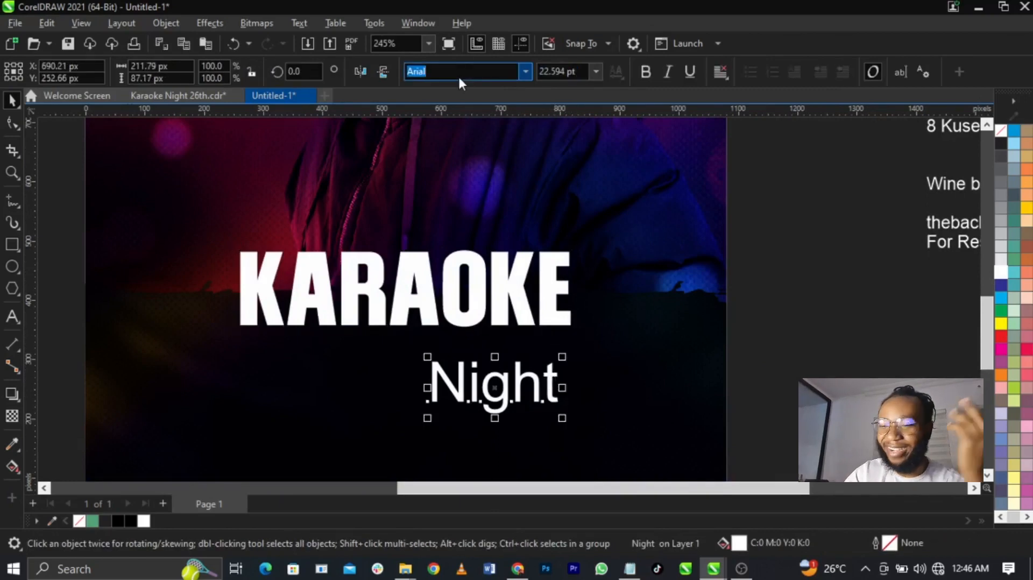
type("Au")
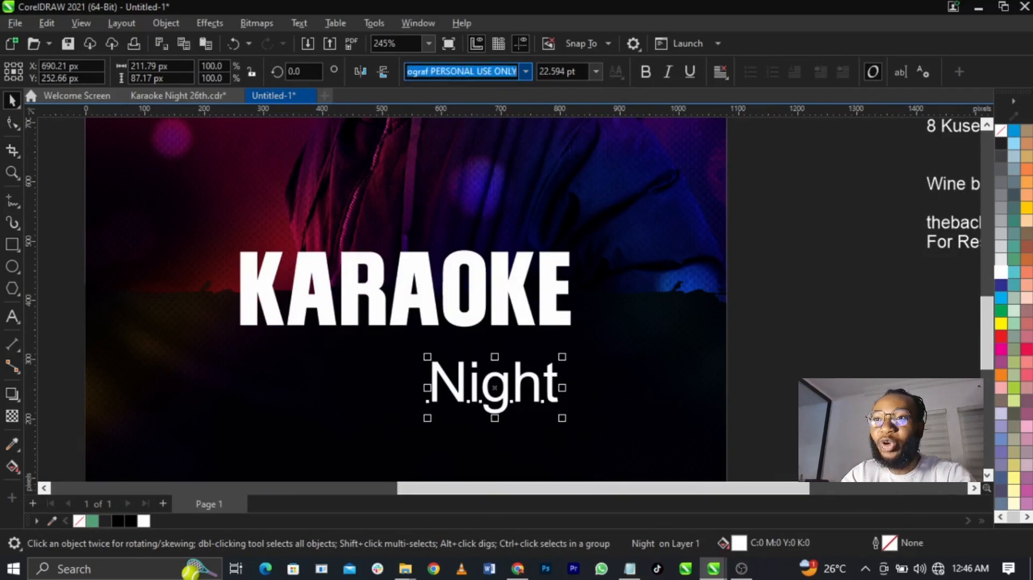
key("Return")
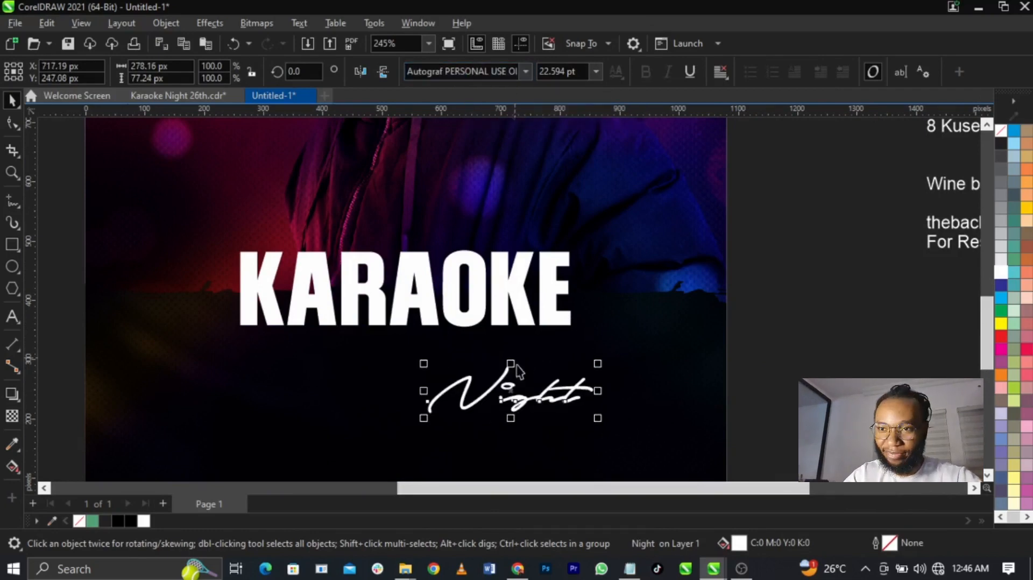
Enlarge the script "Night" text to about 400 px wide and place it directly under KARAOKE.
left_click_drag(527, 397, 418, 356)
left_click_drag(487, 377, 527, 398)
scroll(446, 363, "up", 2)
left_click_drag(478, 358, 479, 375)
Centre "Night" horizontally with KARAOKE on the poster background and clear the selection.
left_click(499, 289, "shift")
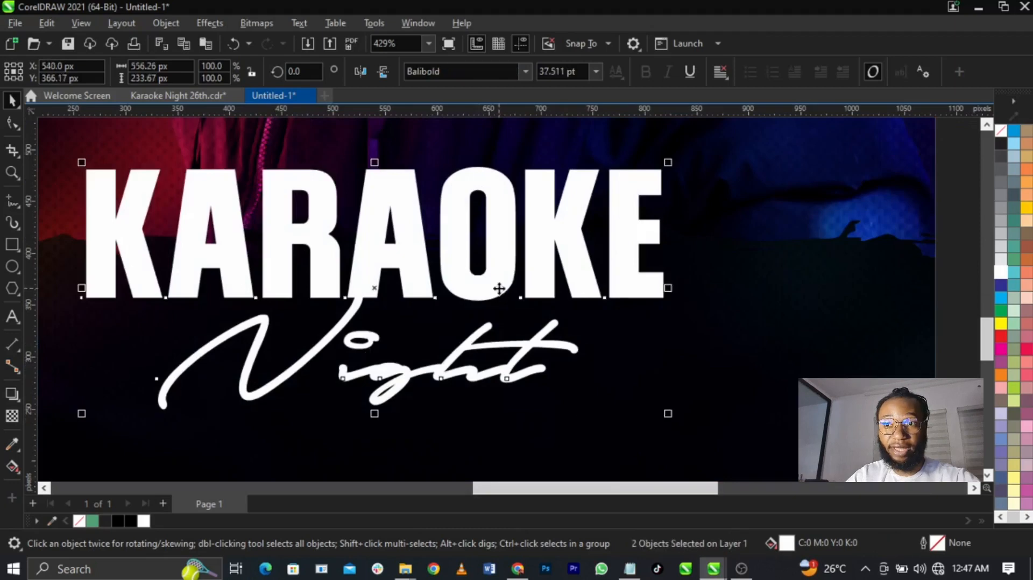
scroll(500, 289, "down", 1)
left_click(671, 353, "shift")
scroll(671, 353, "down", 6)
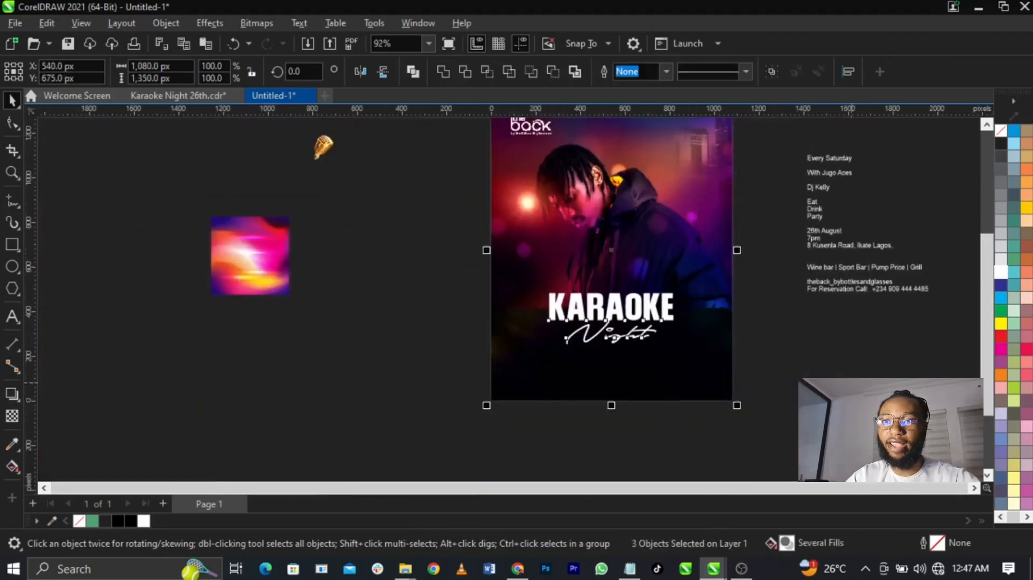
key("Escape")
scroll(682, 269, "up", 2)
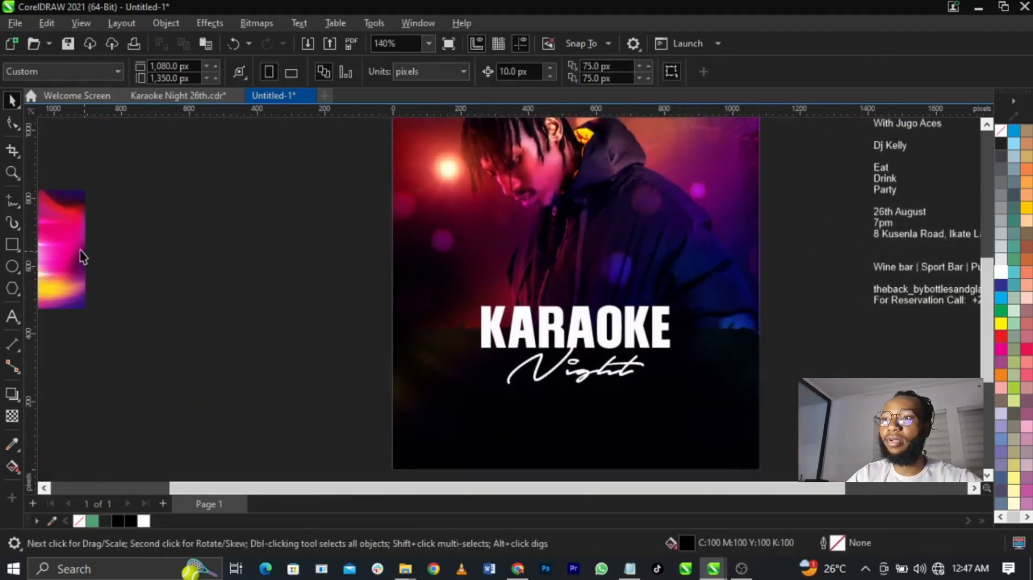
Move the colourful background image beside the poster and PowerClip it inside the KARAOKE title.
left_click_drag(81, 257, 375, 340)
right_click(341, 325)
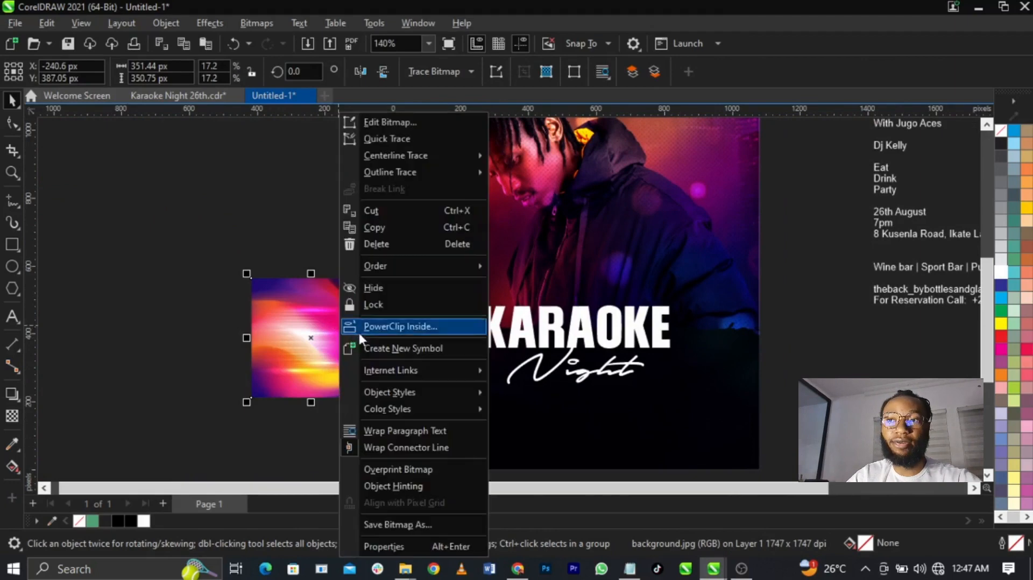
left_click(394, 327)
left_click(530, 334)
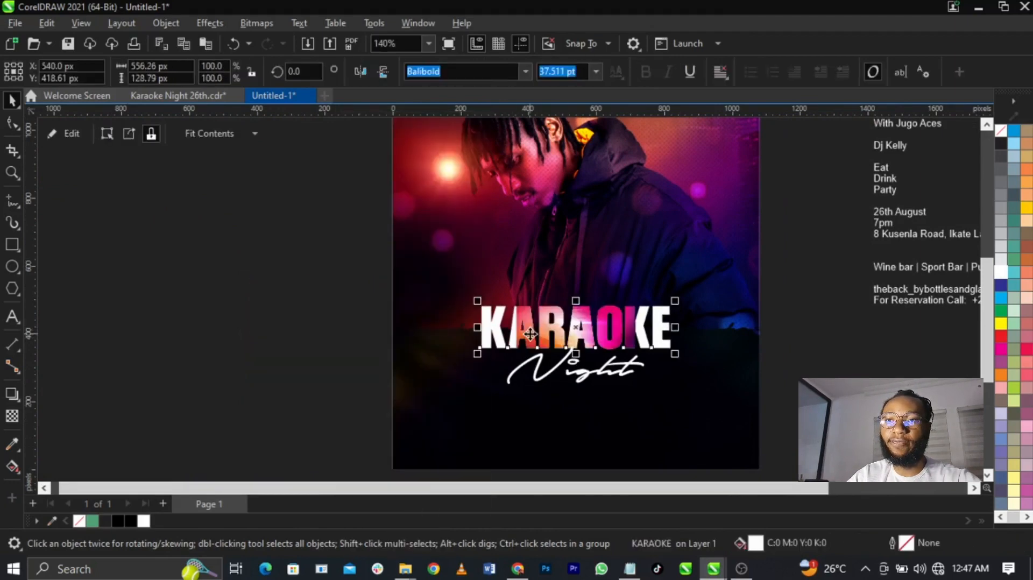
Edit the title's PowerClip contents so the image fills every letter of KARAOKE, finish editing and clear the selection.
right_click(612, 341)
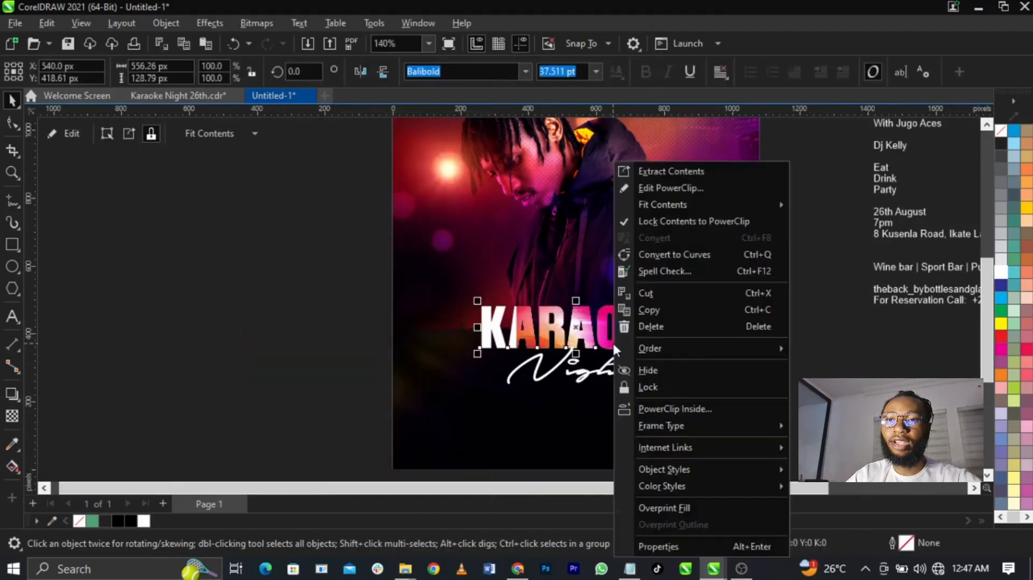
left_click(666, 188)
left_click_drag(637, 267, 759, 179)
left_click_drag(664, 436, 660, 388)
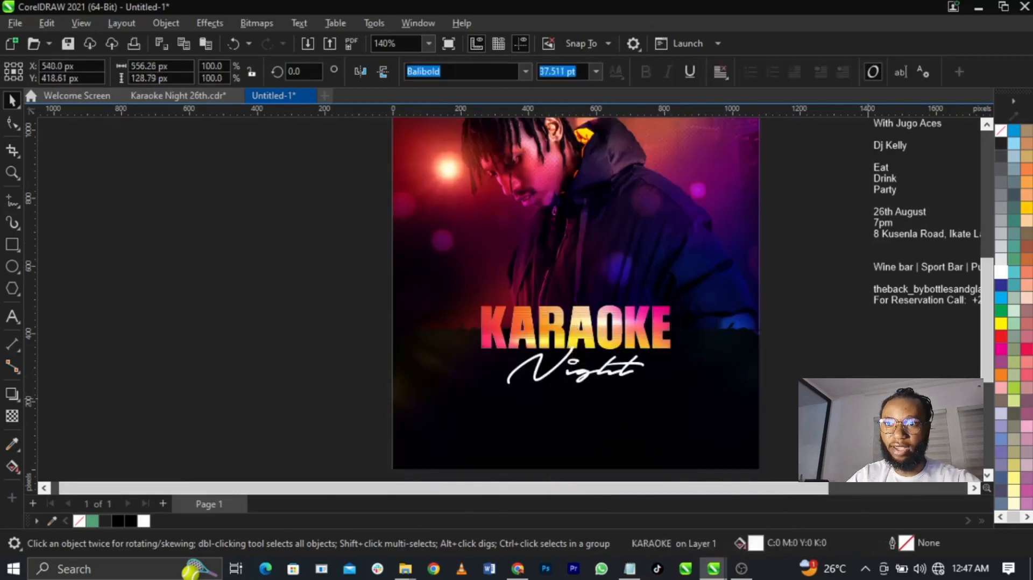
key("Escape")
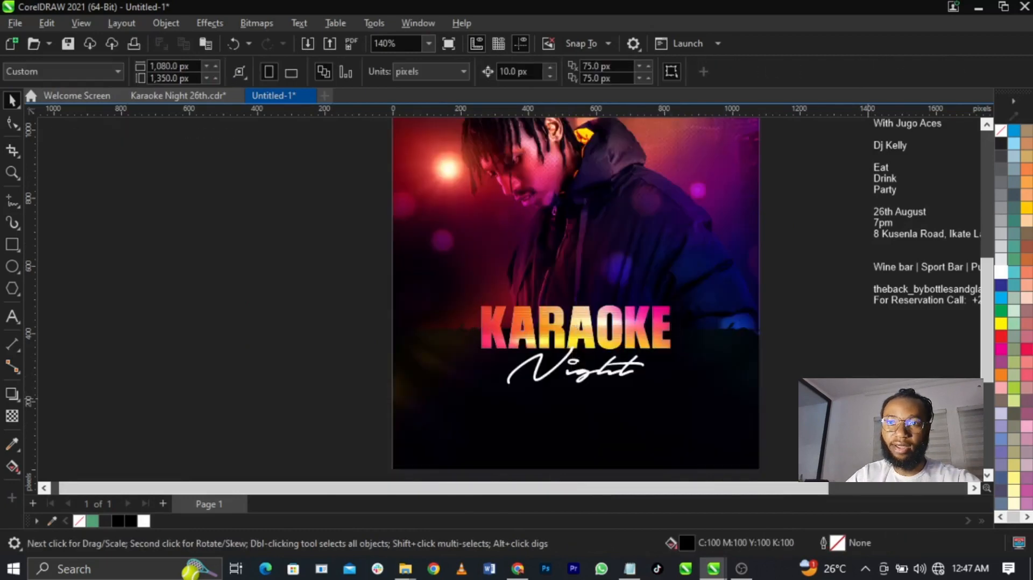
Move the golden microphone image closer to the poster, to about X -343 px and Y 465 px, and deselect it.
scroll(411, 364, "down", 3)
scroll(612, 261, "up", 2)
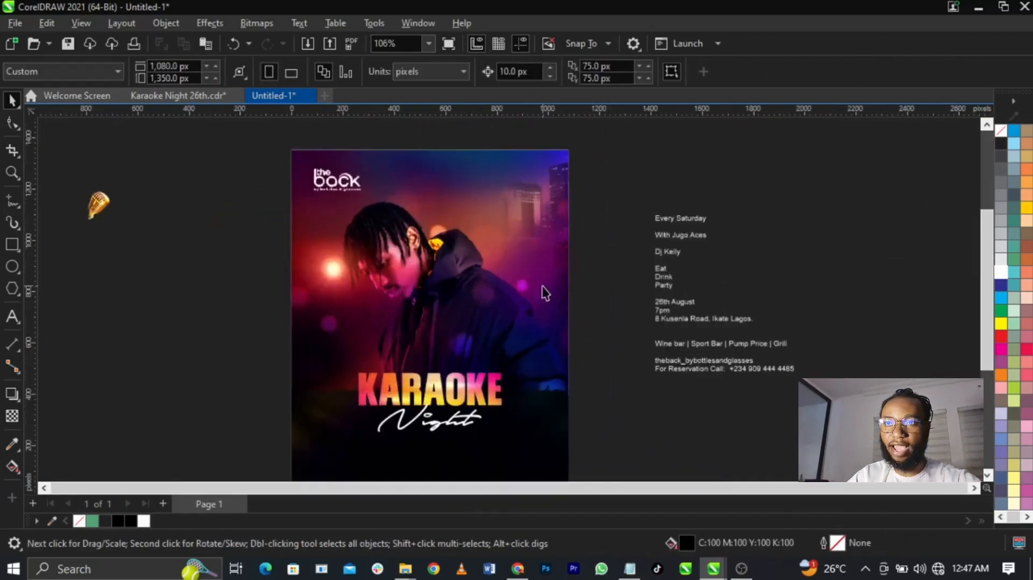
left_click_drag(105, 207, 204, 377)
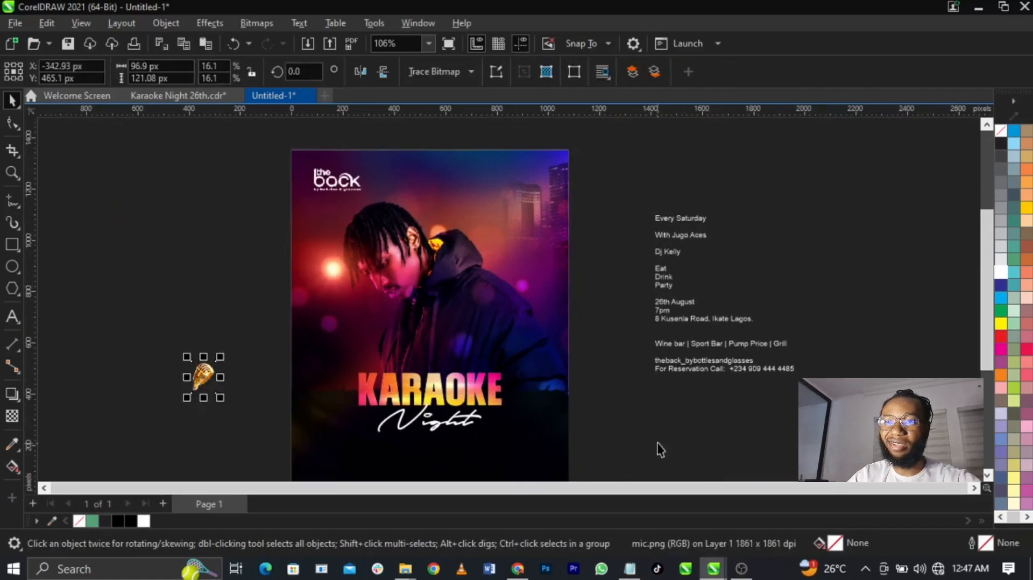
key("Escape")
Remove the "Every Saturday" line from the event copy text block beside the poster.
scroll(676, 211, "up", 1)
double_click(691, 219)
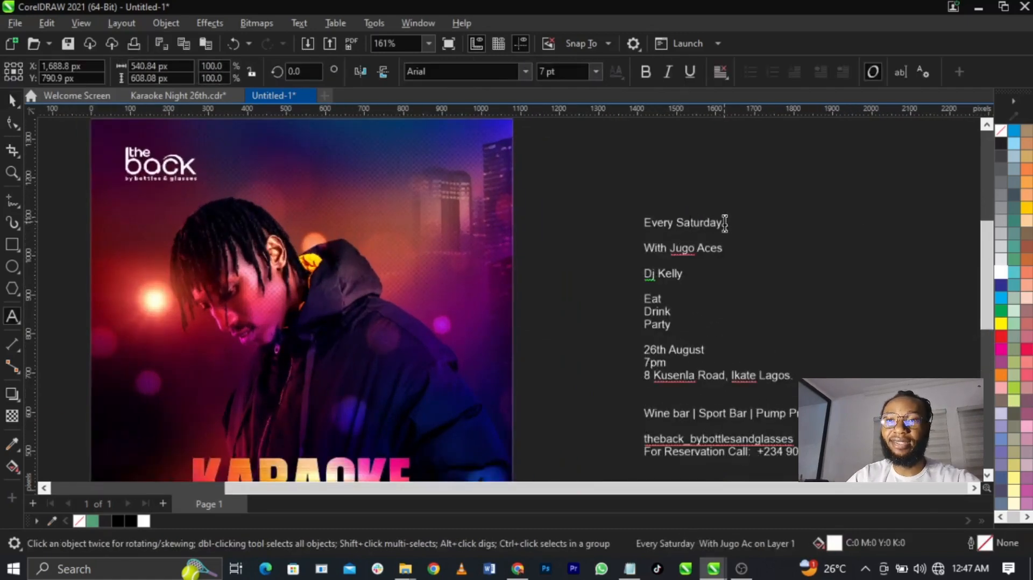
left_click_drag(724, 224, 596, 222)
key("Delete")
scroll(484, 445, "down", 3)
scroll(537, 376, "up", 2)
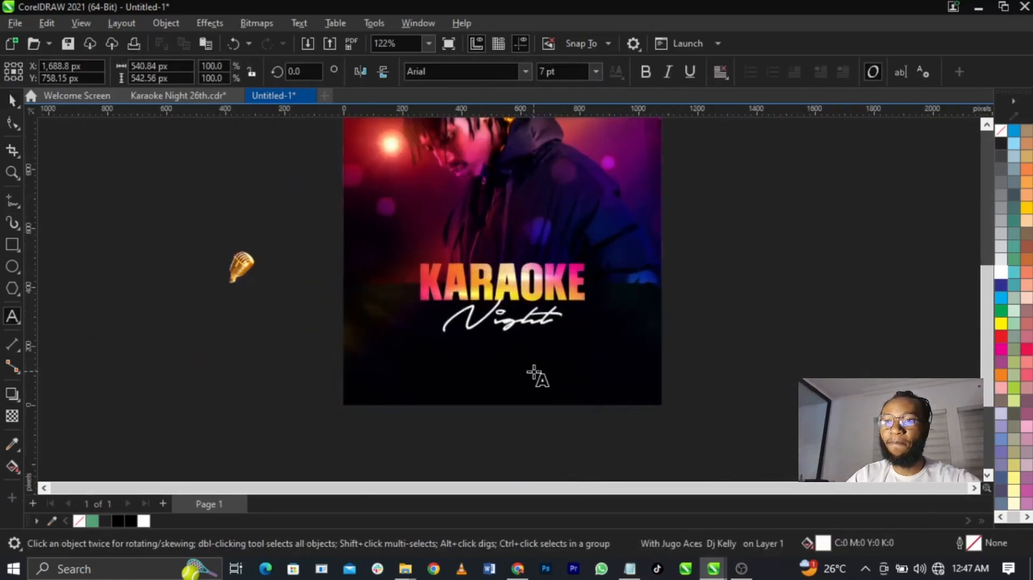
left_click(492, 362)
key("ctrl+v")
scroll(517, 359, "up", 2)
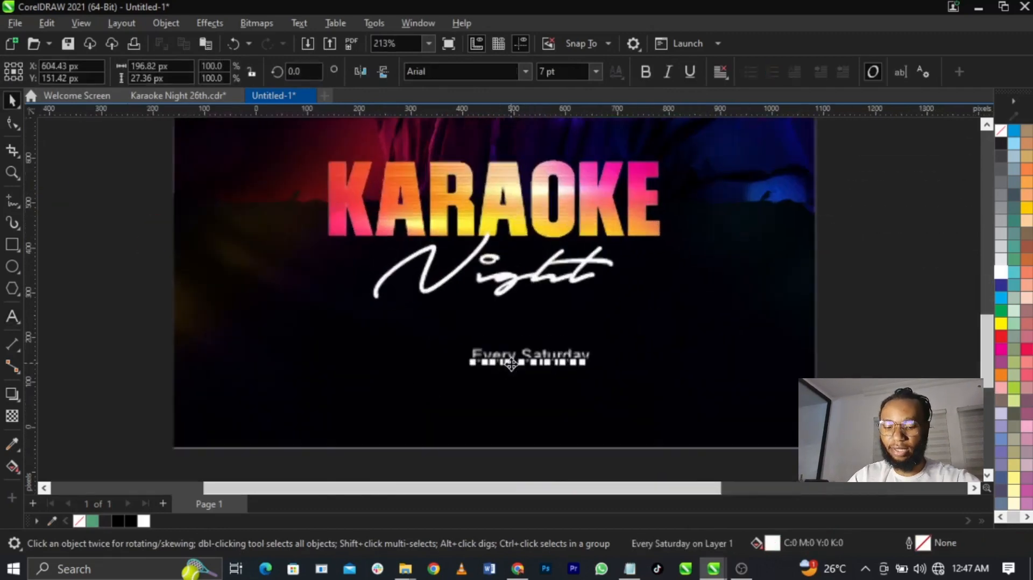
left_click_drag(559, 366, 505, 404)
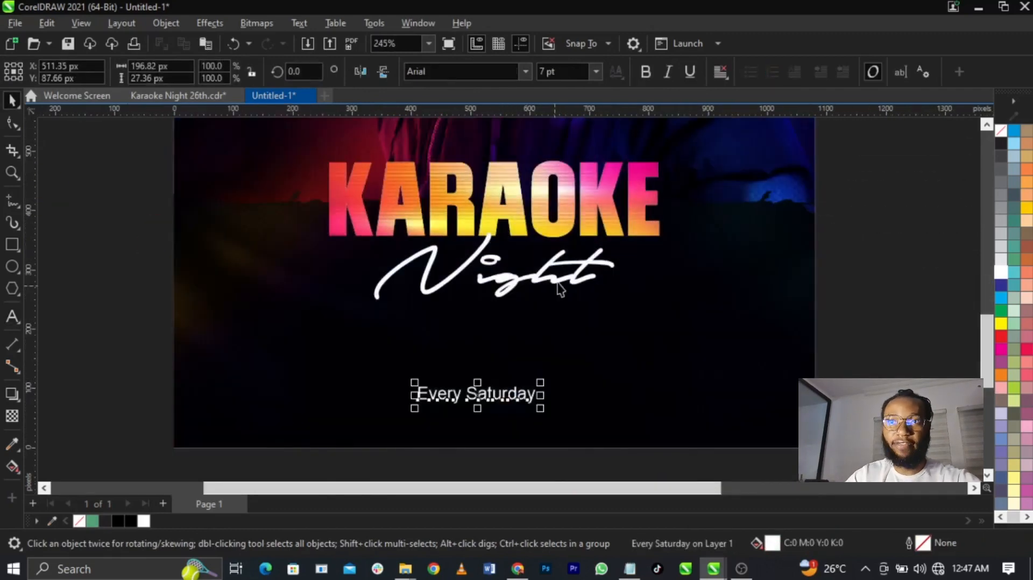
key("Delete")
Duplicate the image-filled KARAOKE title below "Night" and centre the copy horizontally on the poster.
left_click(596, 209)
left_click_drag(565, 188, 590, 342)
right_click(591, 343)
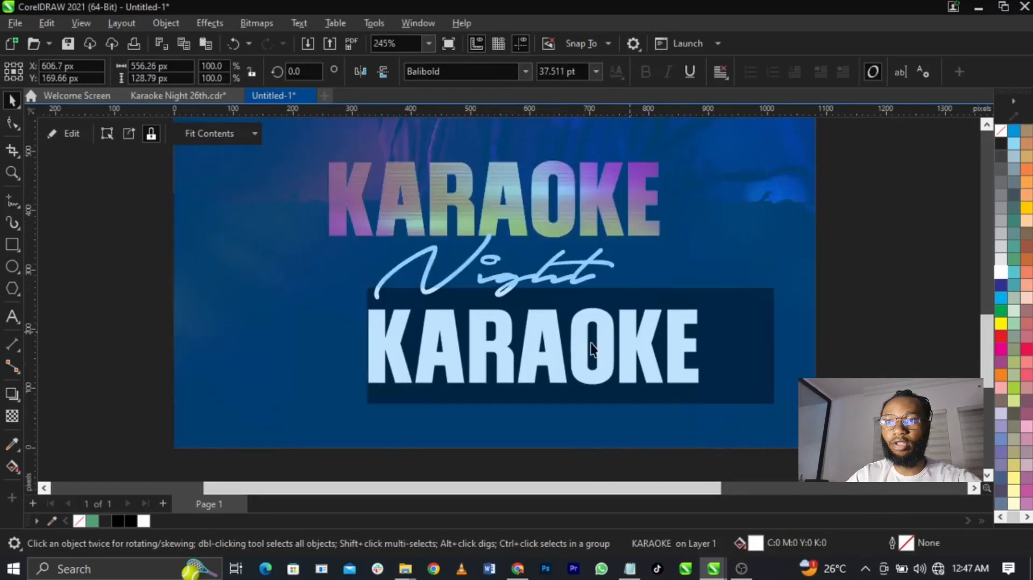
left_click(721, 268, "shift")
key("c")
Replace the text of the lower KARAOKE copy with "EVERY SATURDAY" and finish text editing.
double_click(636, 343)
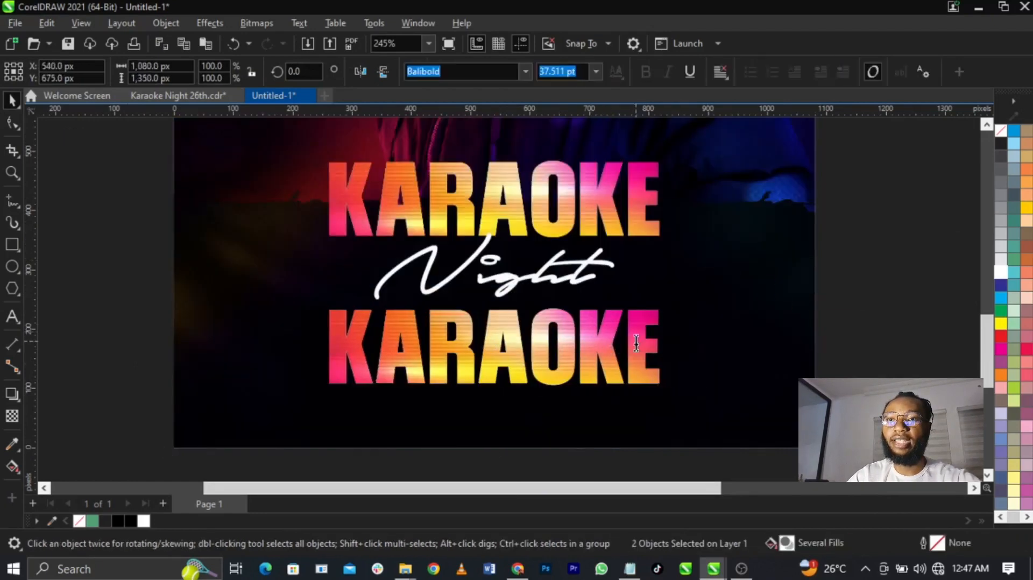
key("ctrl+a")
type("EVERY")
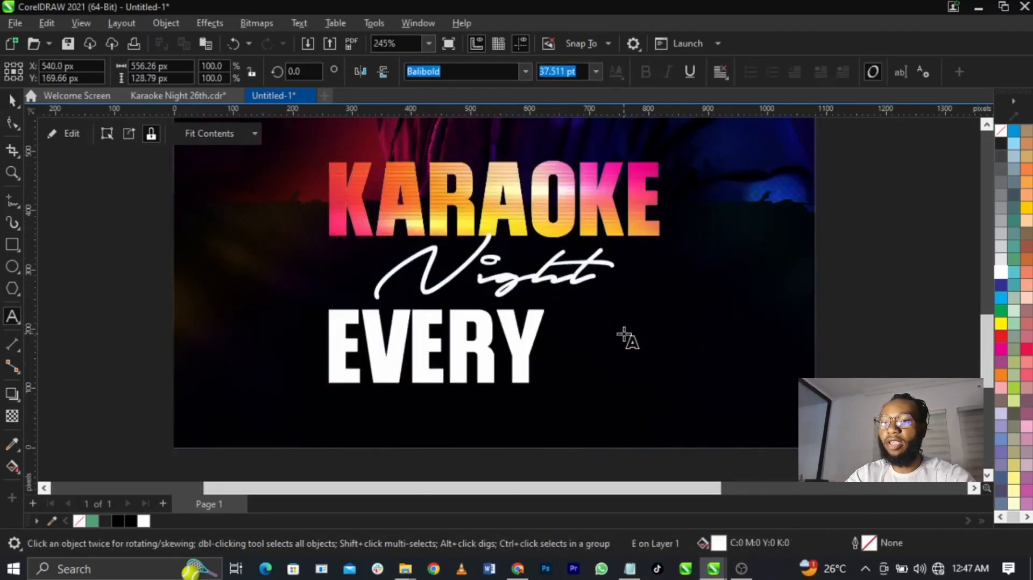
type(" SATURDAY")
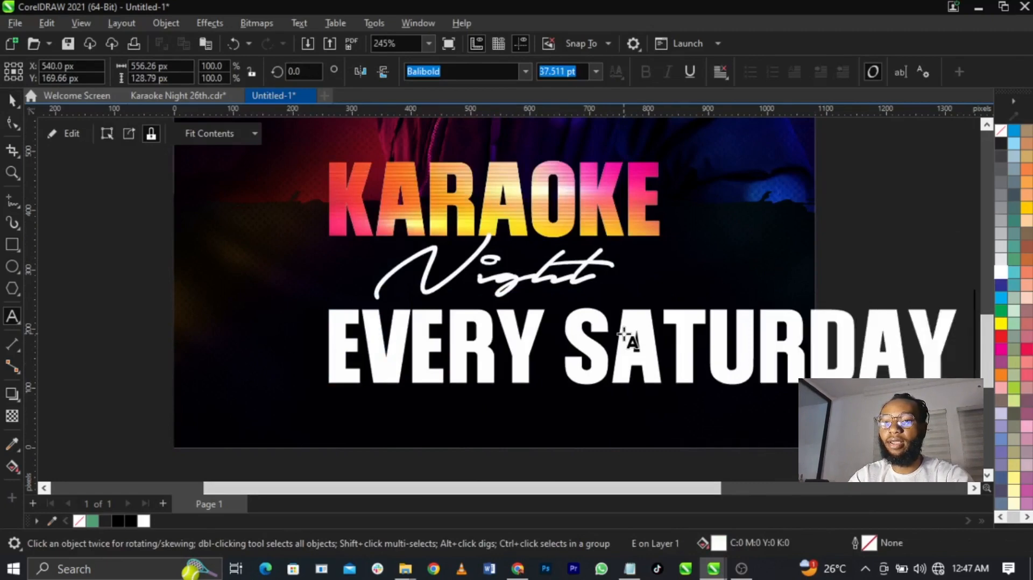
key("ctrl+space")
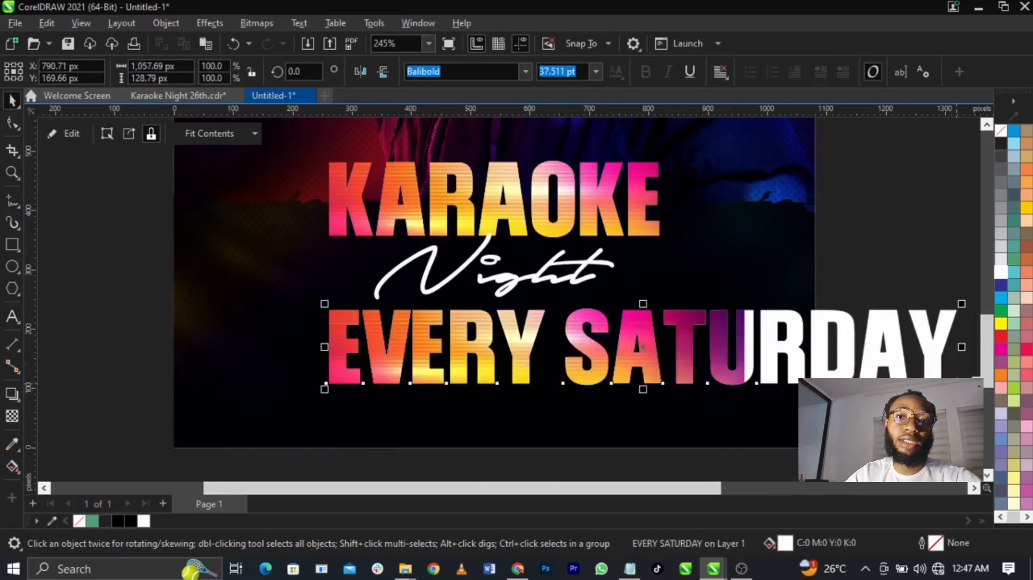
Scale EVERY SATURDAY down to about 408 px wide and centre it horizontally on the poster background.
left_click_drag(962, 389, 583, 402)
left_click(657, 371, "shift")
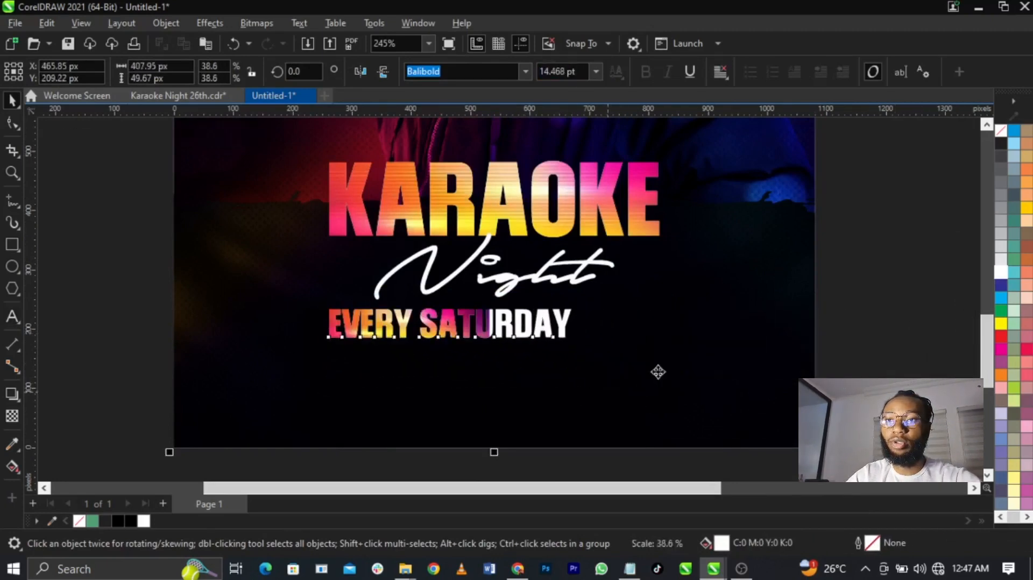
key("c")
key("Escape")
Adjust the image clipped inside EVERY SATURDAY to fill the whole line, and reduce the text to about 380 px wide near Y 174 px.
double_click(607, 332)
left_click_drag(505, 325, 672, 457)
left_click_drag(599, 401, 629, 381)
left_click_drag(630, 333, 618, 387)
left_click(870, 367, "ctrl")
scroll(592, 333, "up", 1)
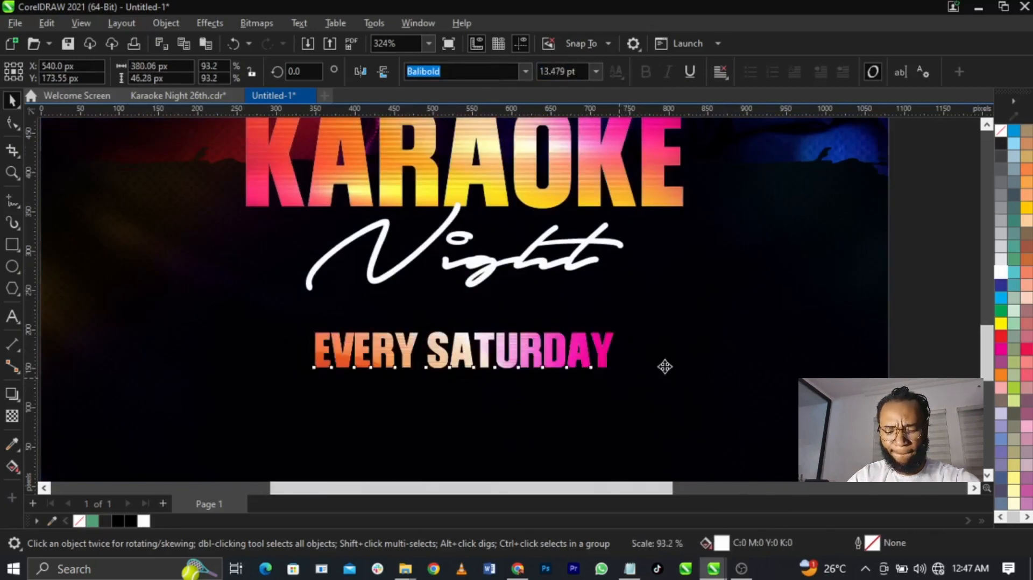
key("F4")
left_click(667, 351)
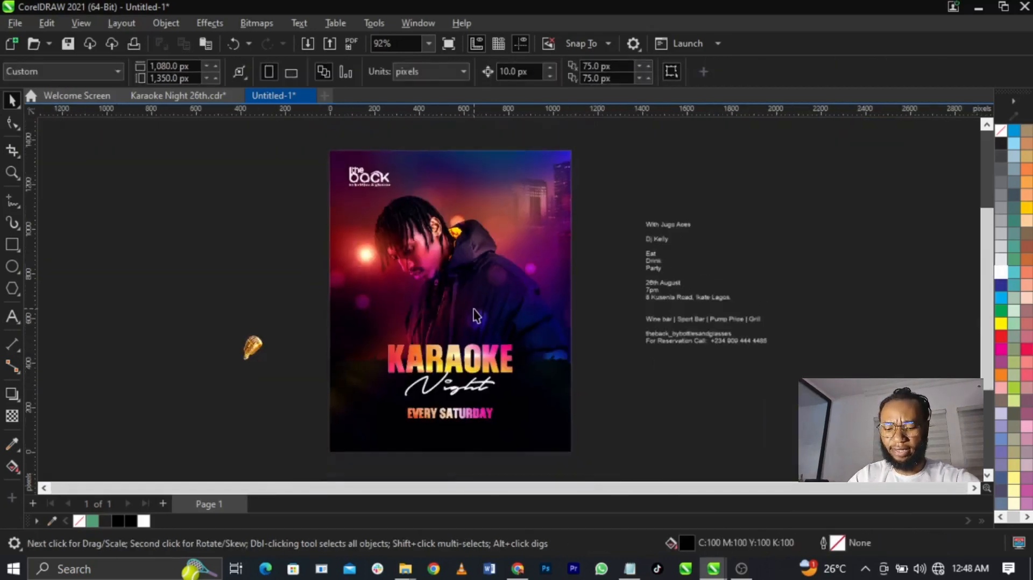
Cut the "With" guest-name line from the event copy block and paste it on the poster above and left of KARAOKE.
key("z")
left_click_drag(242, 201, 807, 443)
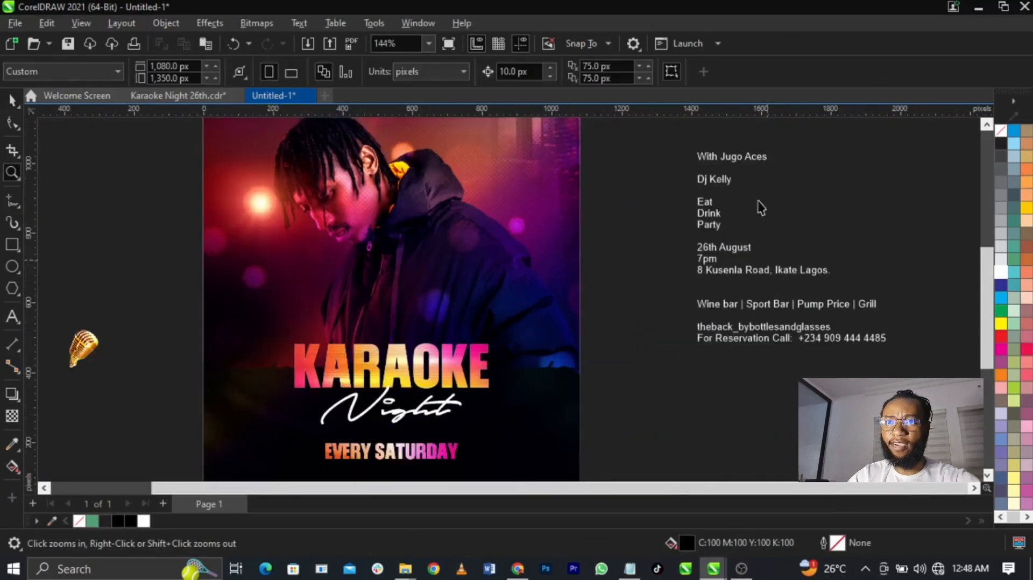
left_click_drag(730, 160, 676, 226)
double_click(721, 226)
key("ctrl+x")
left_click(276, 315)
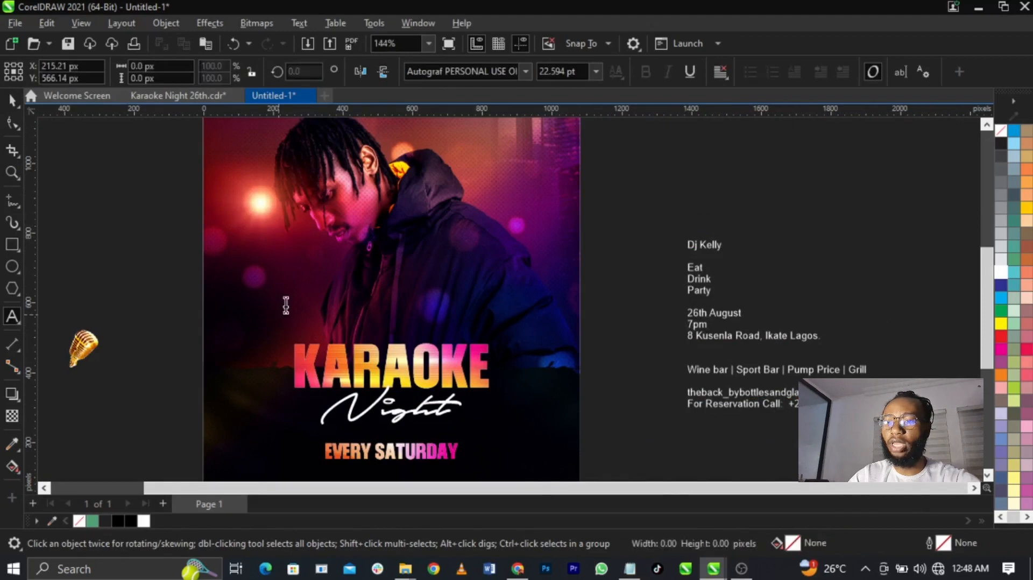
key("ctrl+v")
left_click_drag(162, 195, 589, 392)
key("space")
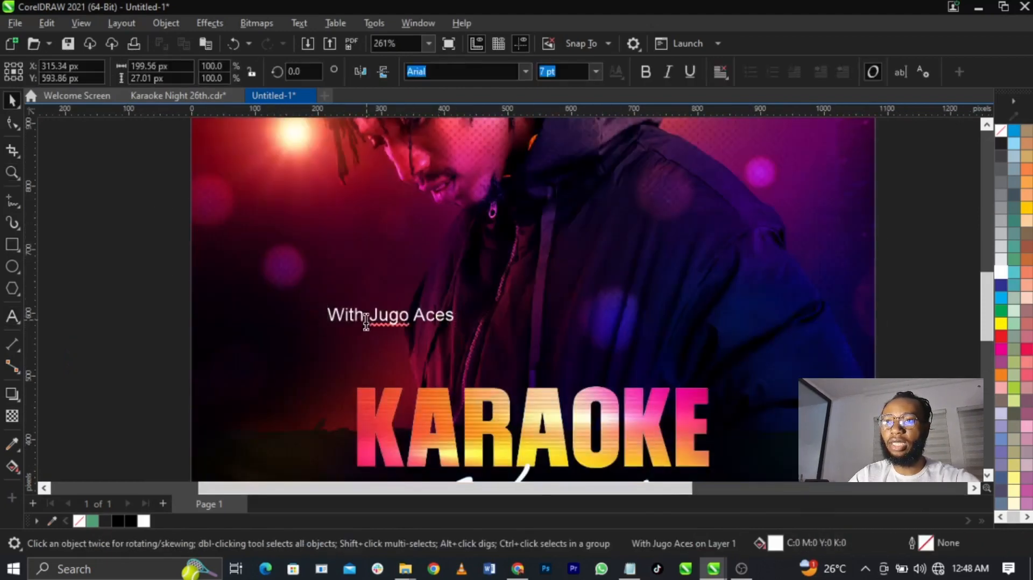
Put the guest's name on a new line after "With" and break the two lines into separate text objects.
double_click(368, 322)
key("Return")
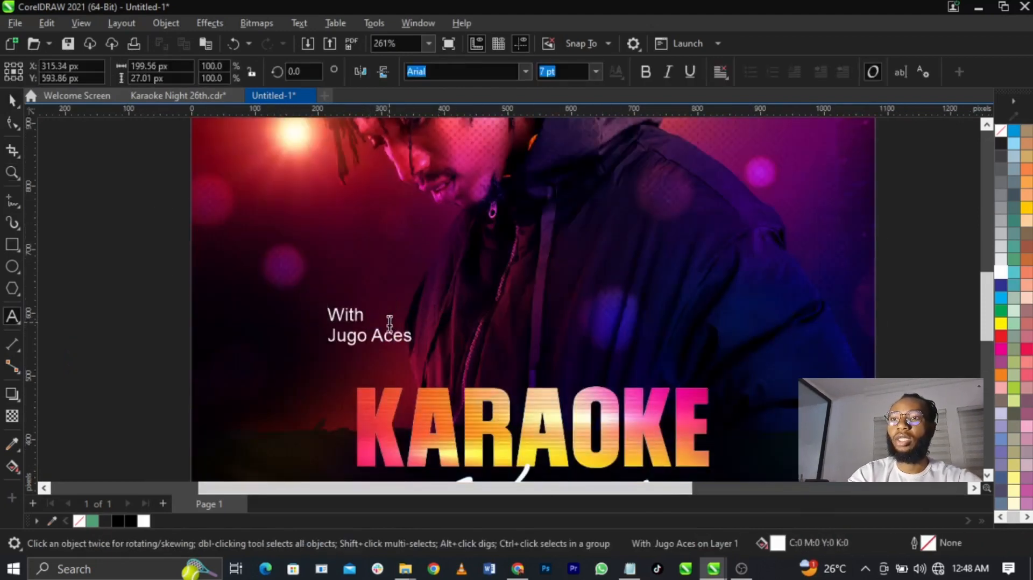
key("ctrl+space")
key("ctrl+k")
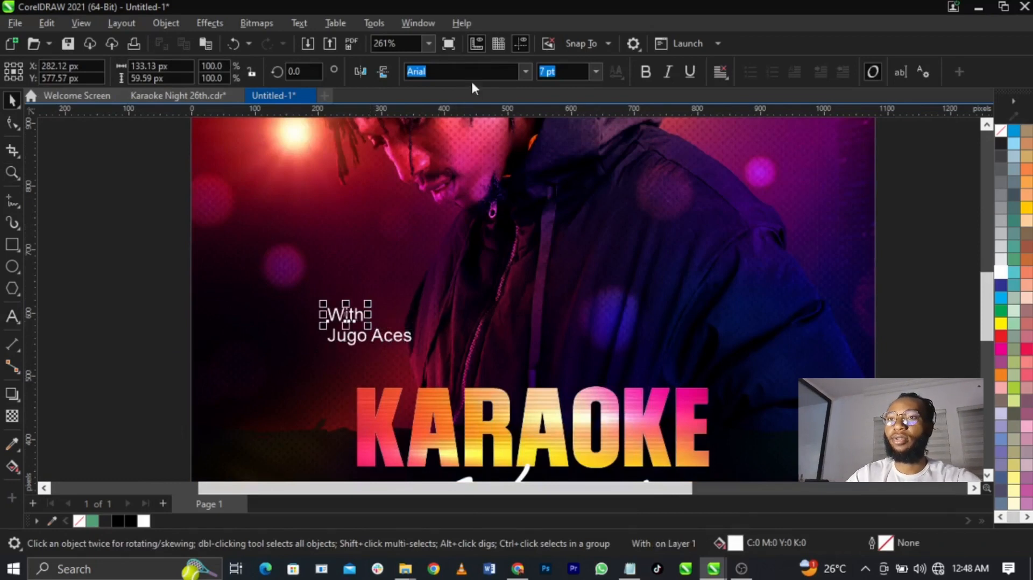
Set the font of the "With" text to Autograf PERSONAL USE ONLY.
type("Au")
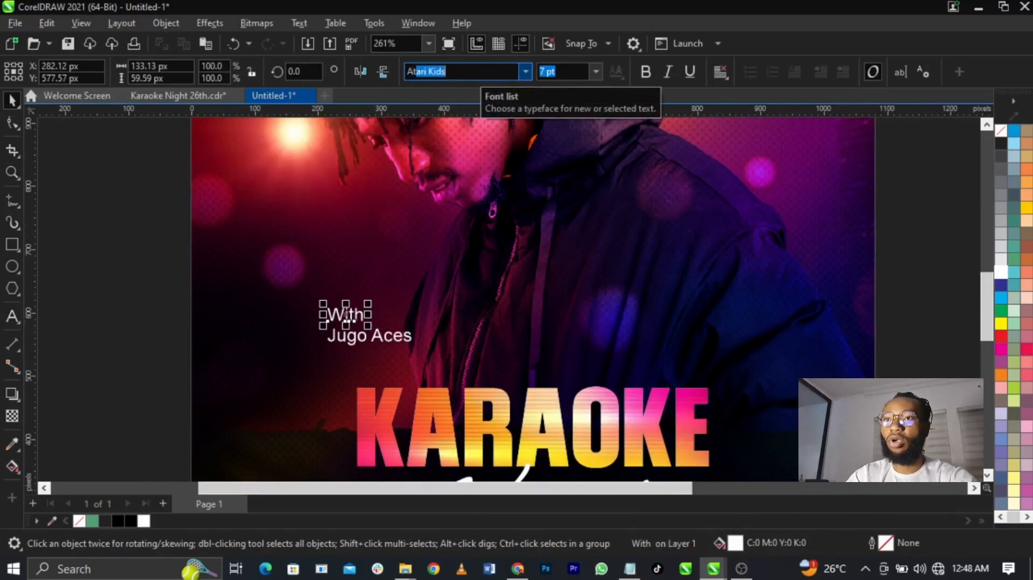
type("tograf PERSONAL USE OI")
key("Return")
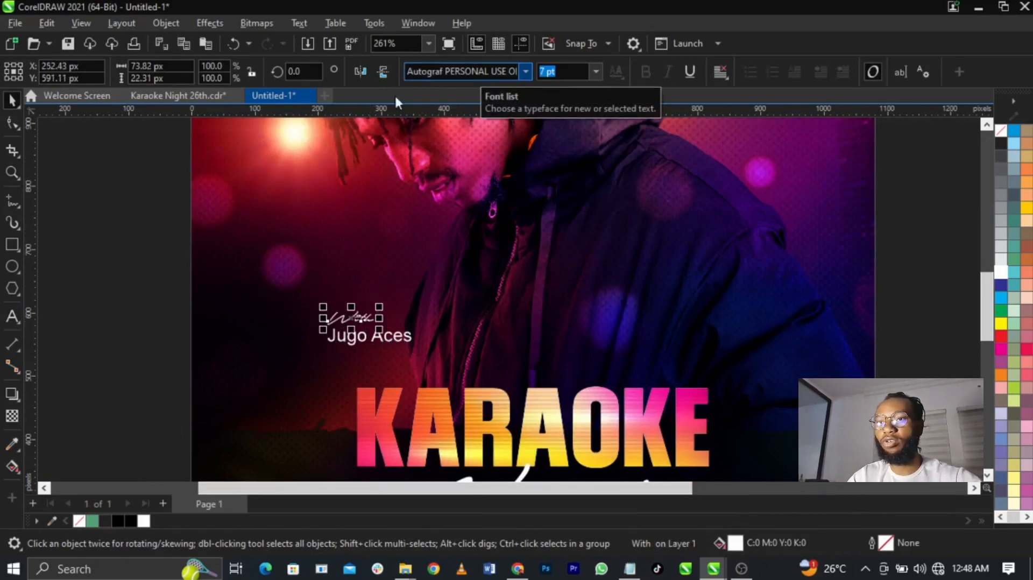
Raise "With" above the guest's name to about Y 605 px and enlarge it to about 85 px wide.
scroll(379, 322, "up", 2)
scroll(378, 321, "up", 1)
left_click_drag(353, 328, 353, 311)
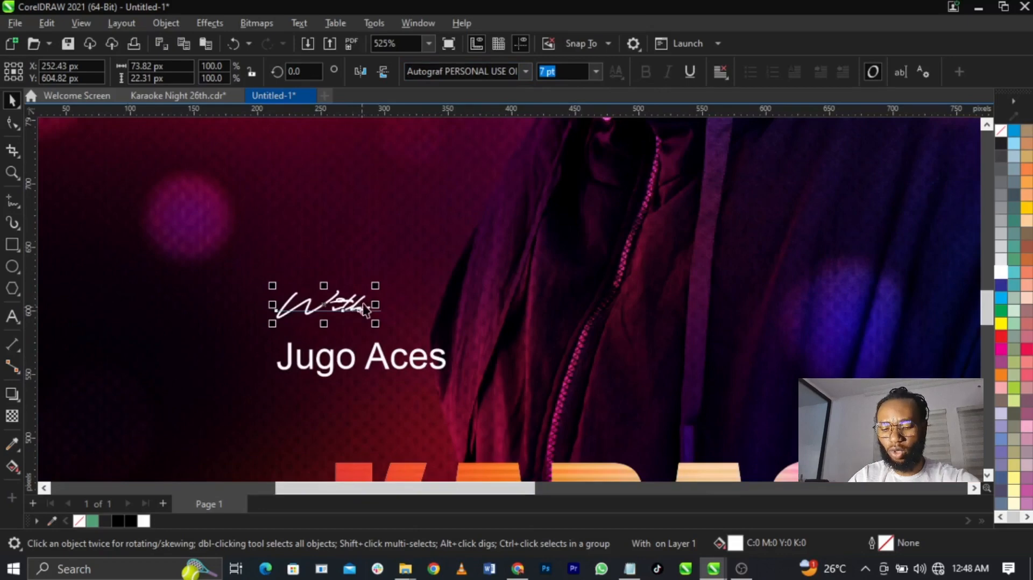
left_click_drag(376, 286, 386, 280)
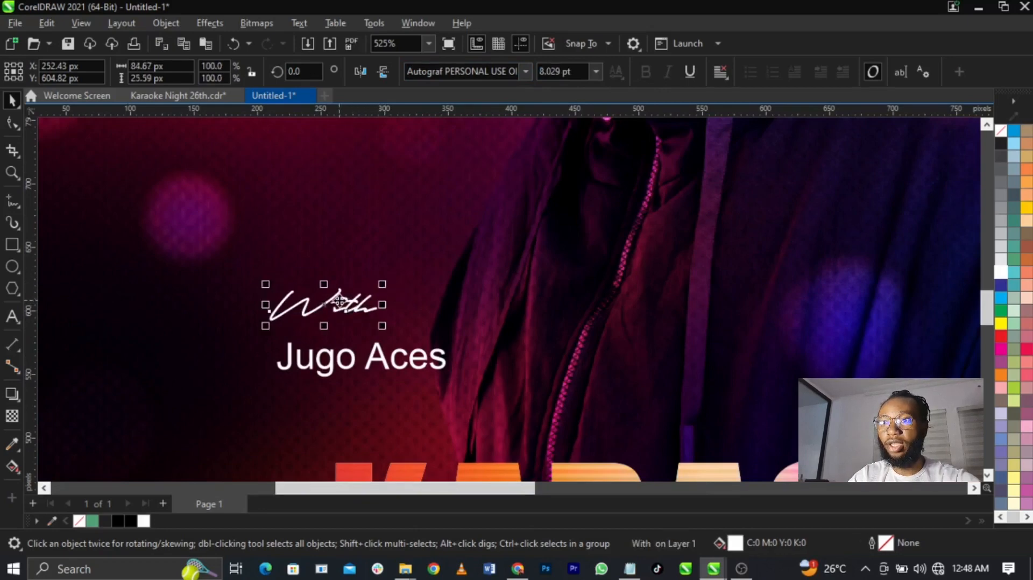
Change the script "With" to lowercase "with" and enlarge it above the guest's name.
double_click(329, 305)
left_click_drag(265, 302, 241, 302)
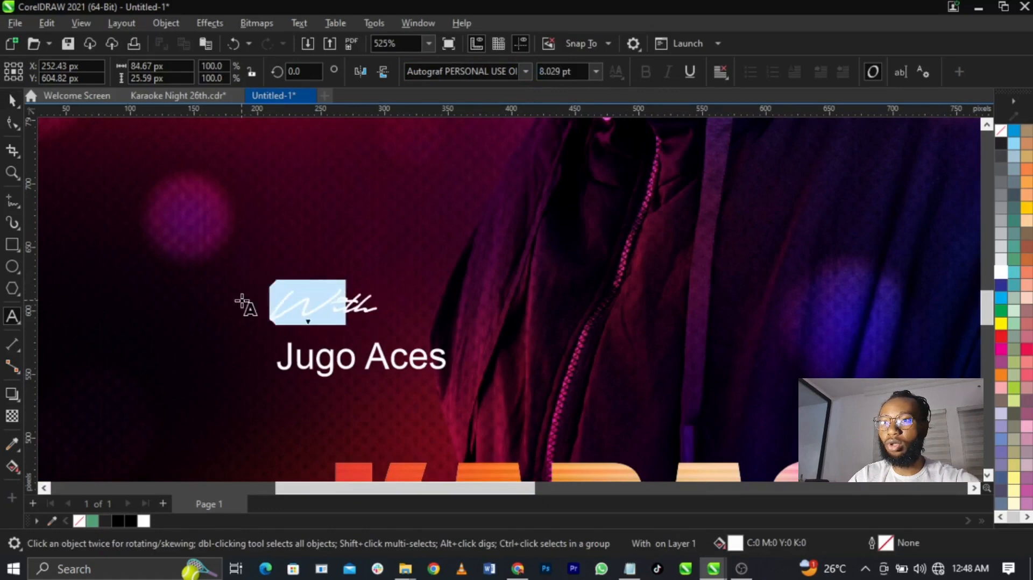
key("Left")
type("w")
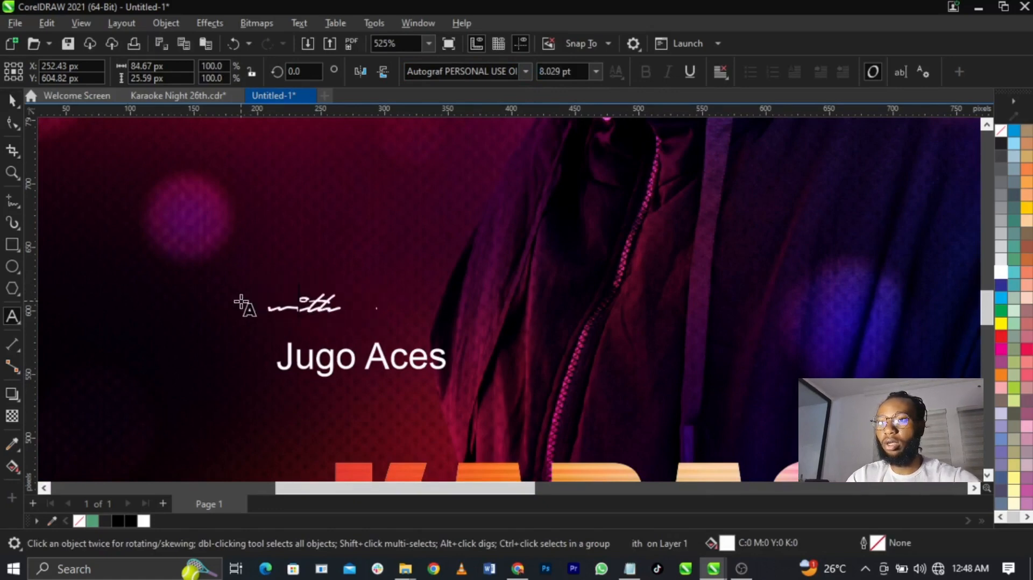
key("ctrl+space")
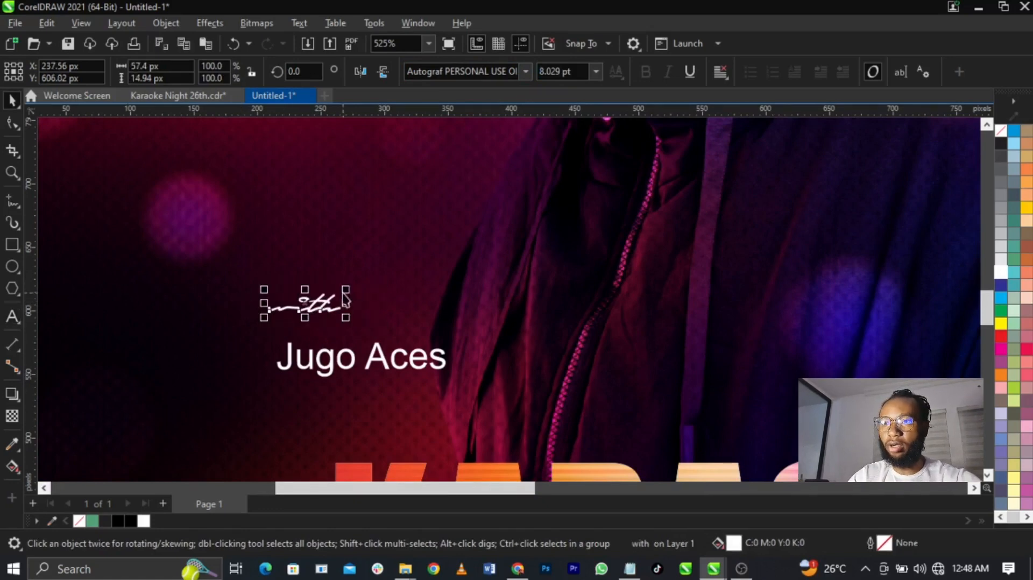
left_click_drag(346, 289, 379, 268)
Copy the font name Angryblue from the Notepad font list and apply that font to the guest's name text.
left_click(445, 363)
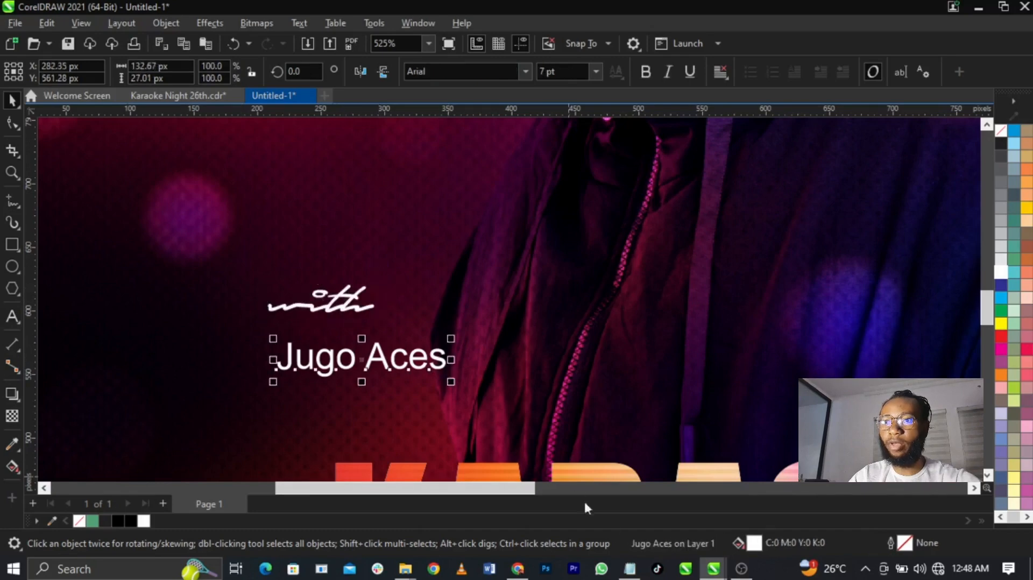
left_click(630, 569)
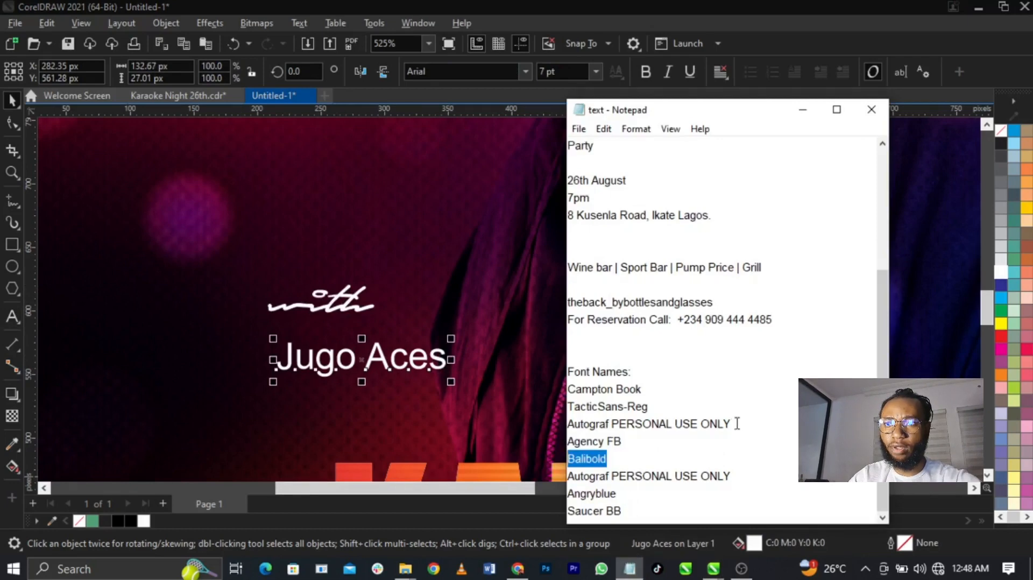
left_click_drag(740, 476, 552, 491)
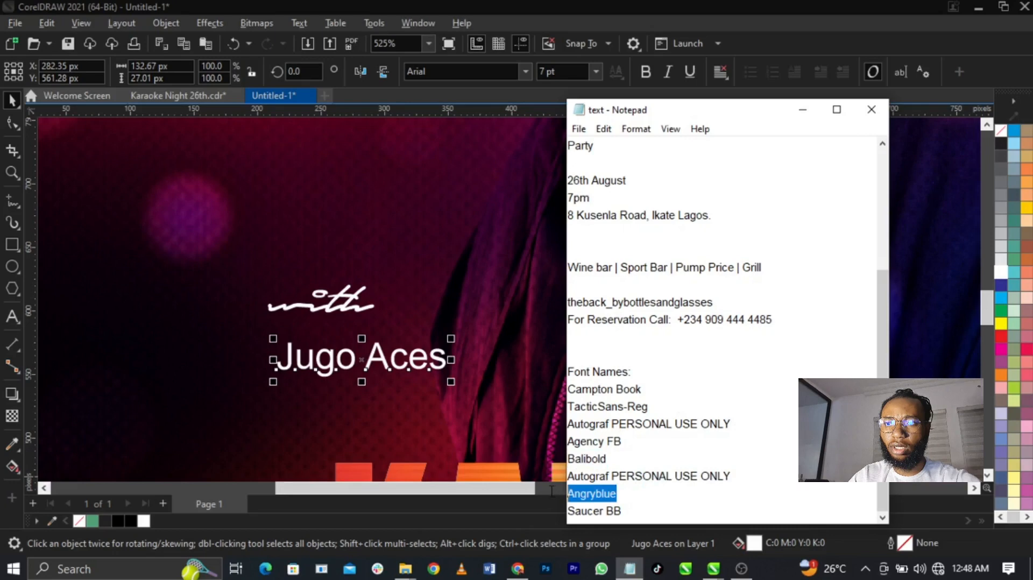
left_click(454, 71)
key("ctrl+v")
key("Return")
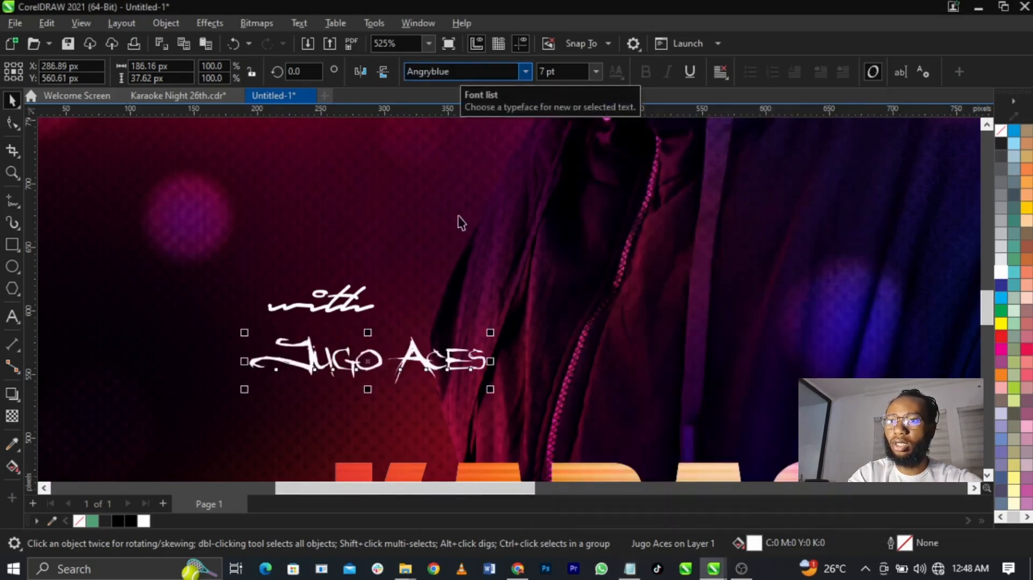
Raise the guest's name close beneath the script "with" and fill "with" with yellow.
mouse_move(468, 356)
left_mouse_down()
mouse_move(482, 339)
mouse_move(473, 340)
left_mouse_up()
left_click(352, 307)
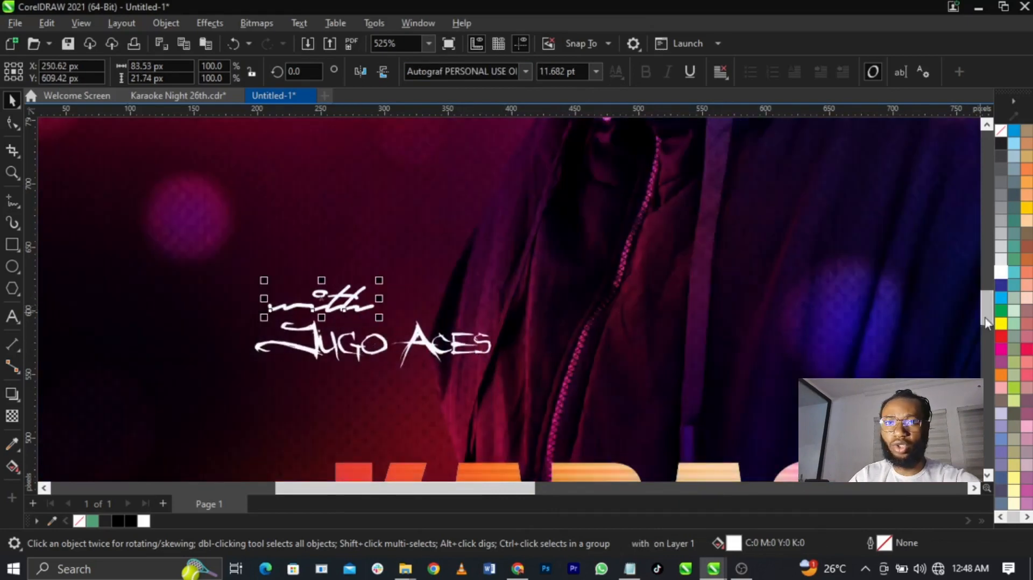
left_click(1001, 323)
Enlarge "with" and the guest's name together to about 251 px wide and shift them slightly up and to the right.
left_click(462, 347, "shift")
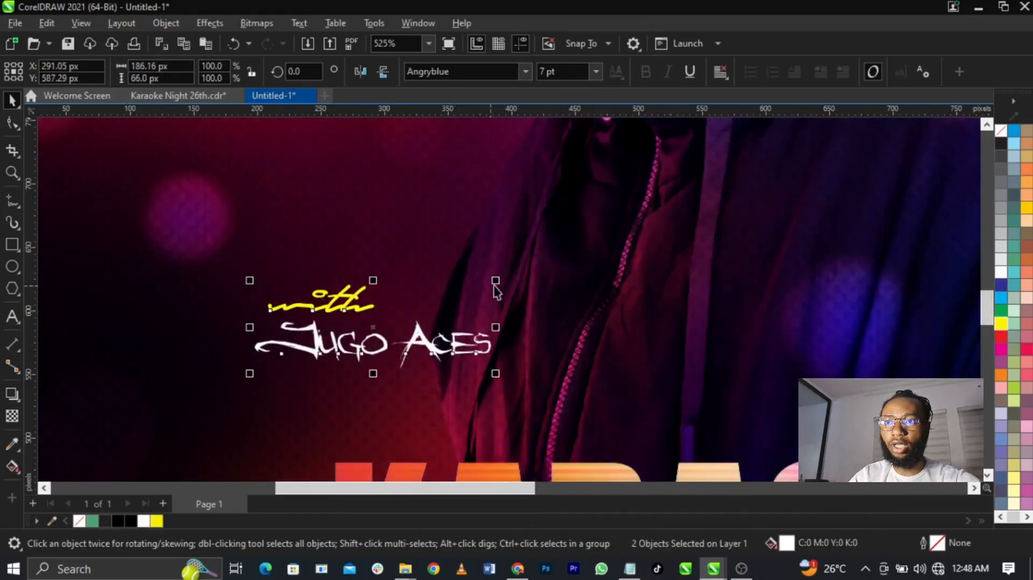
left_click_drag(495, 281, 540, 266)
scroll(405, 284, "down", 1)
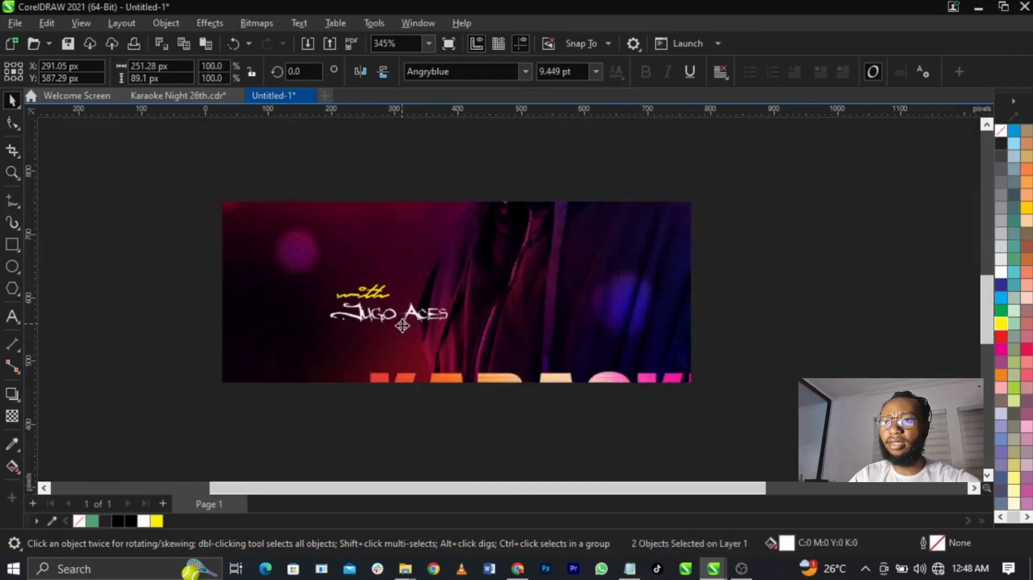
mouse_move(411, 324)
left_mouse_down()
mouse_move(425, 333)
mouse_move(427, 317)
left_mouse_up()
Cut the DJ's name line out of the event details text and paste it as separate text beside the jacket's shoulder.
key("z")
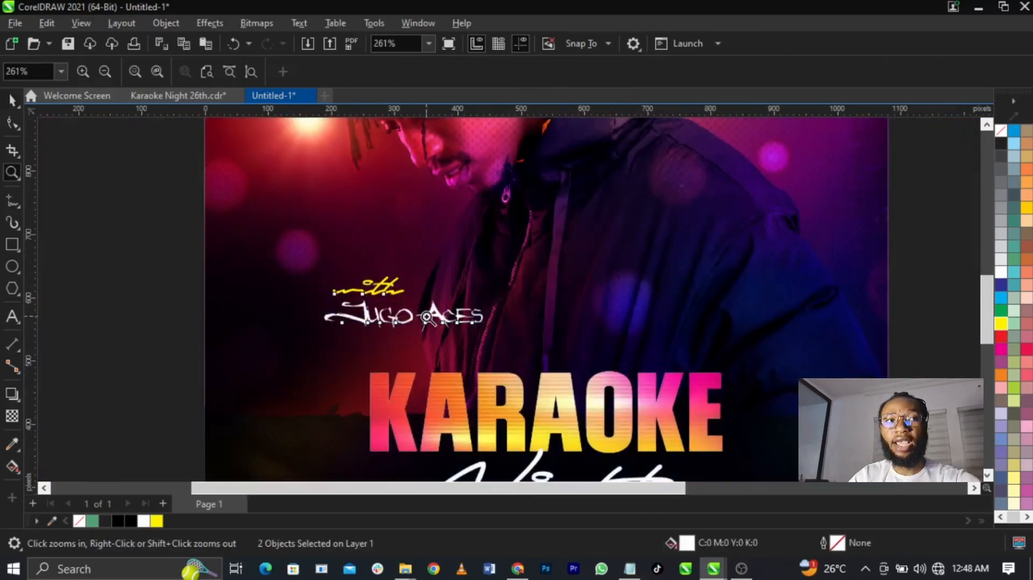
right_click(427, 315)
key("space")
left_click(269, 276)
key("z")
left_click_drag(239, 221, 855, 453)
key("space")
double_click(699, 176)
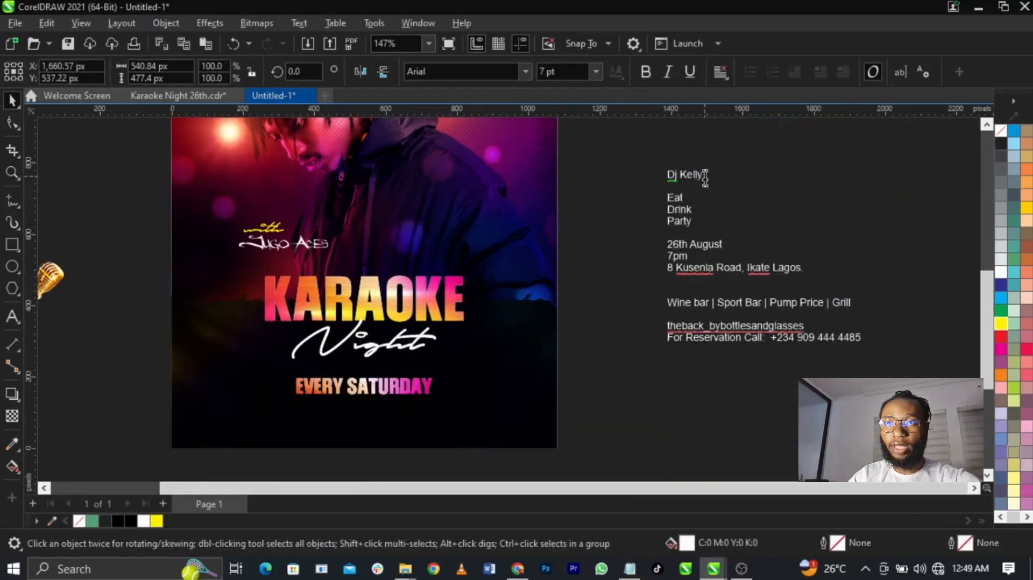
left_click_drag(705, 178, 653, 176)
key("ctrl+x")
left_click(503, 164)
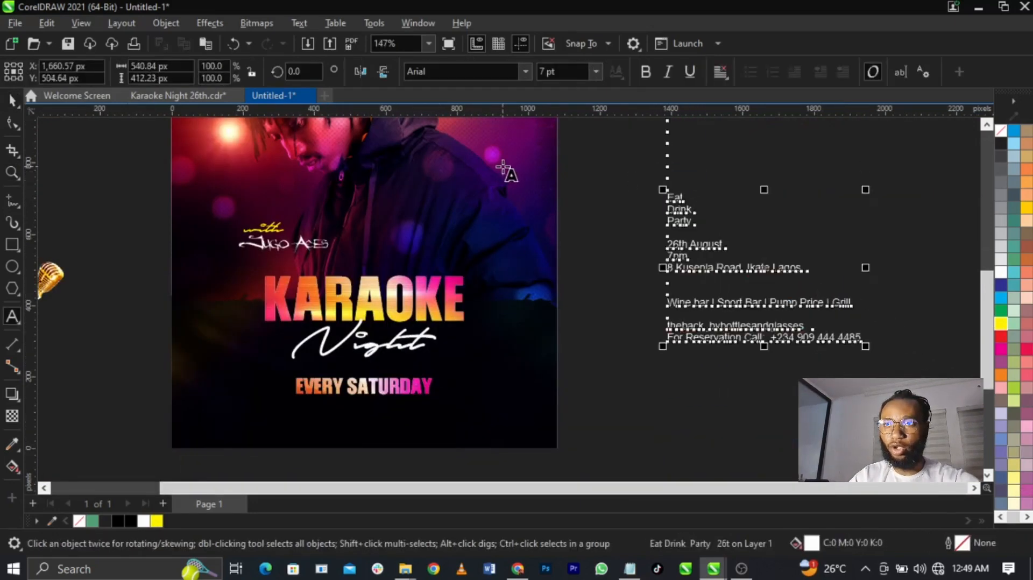
key("ctrl+v")
key("Escape")
Copy the font name Saucer BB from the Notepad font list and apply that font to the DJ's name text.
key("z")
left_click_drag(585, 235, 397, 135)
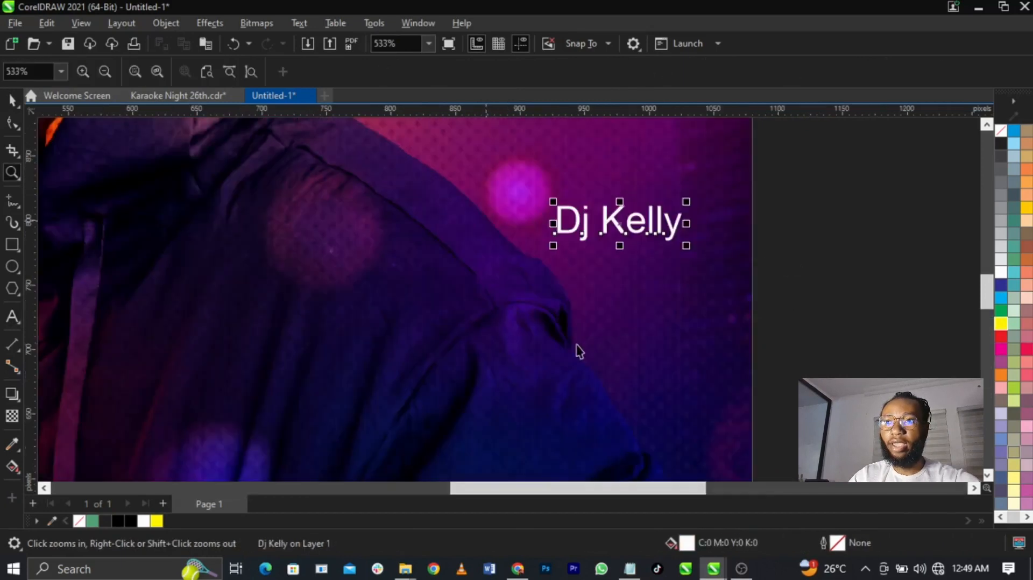
key("space")
left_click(629, 569)
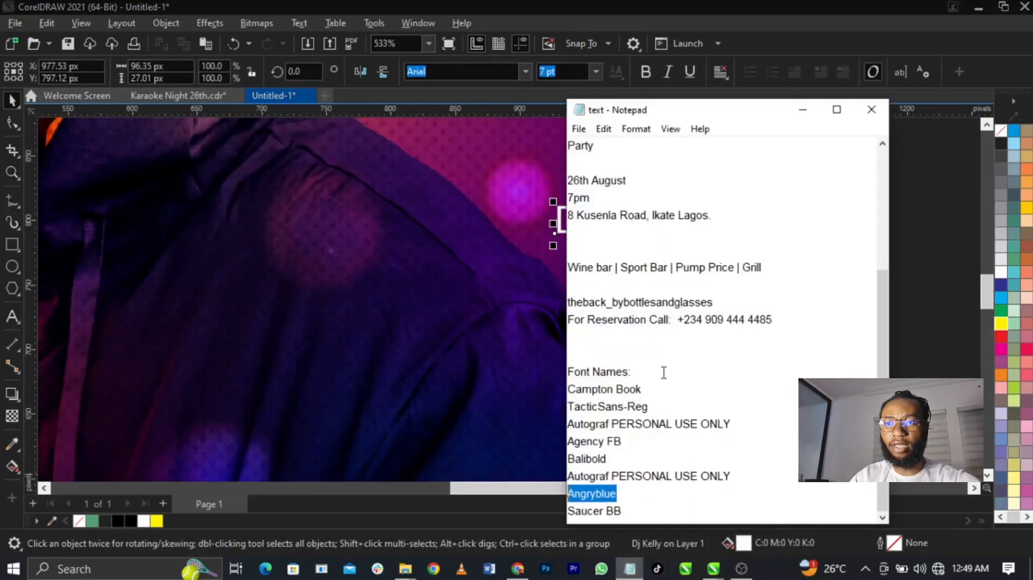
left_click_drag(633, 512, 542, 511)
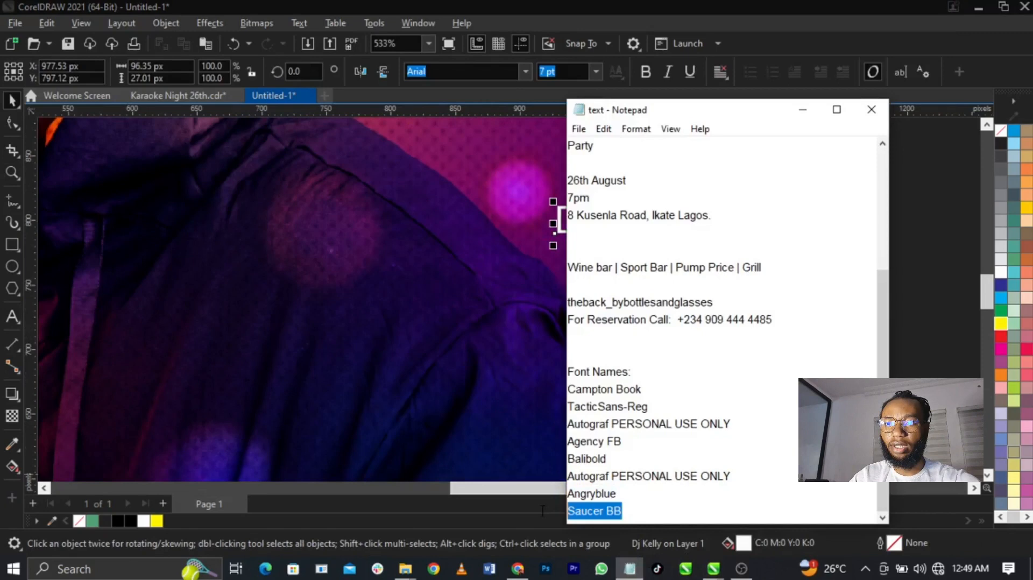
left_click(521, 231)
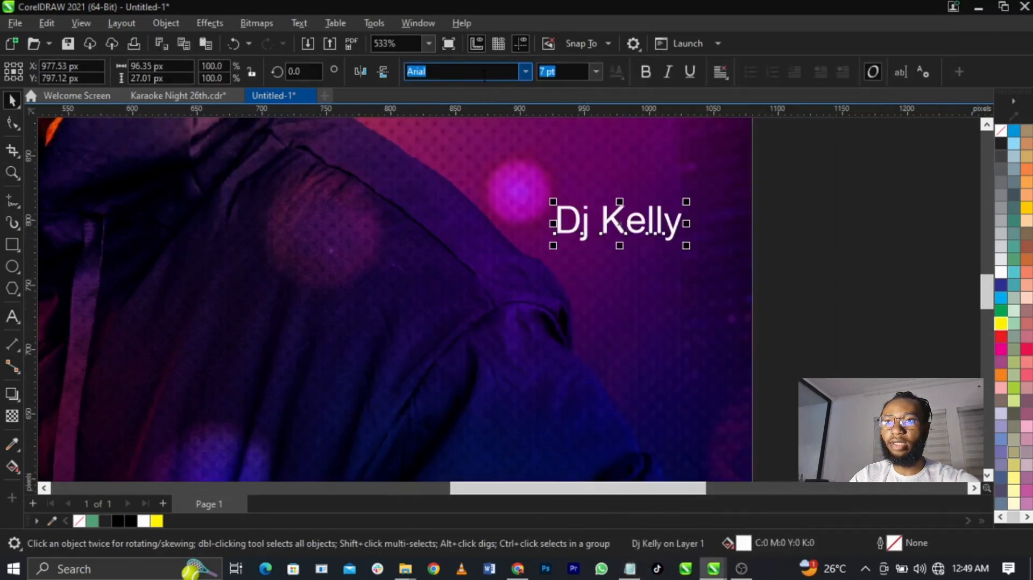
key("ctrl+v")
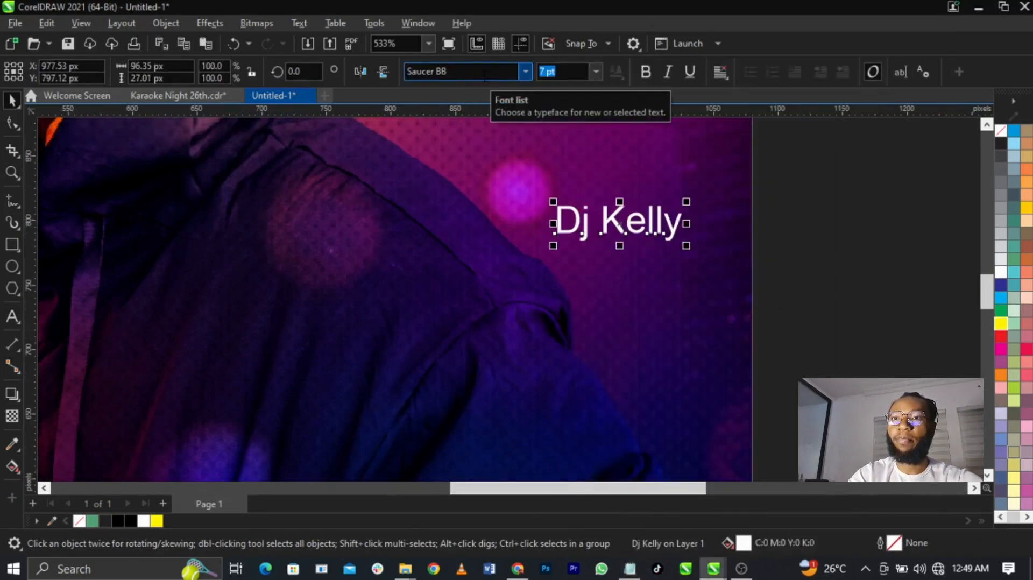
Put "DJ" and the name on two lines and break them apart into separate text objects.
double_click(625, 225)
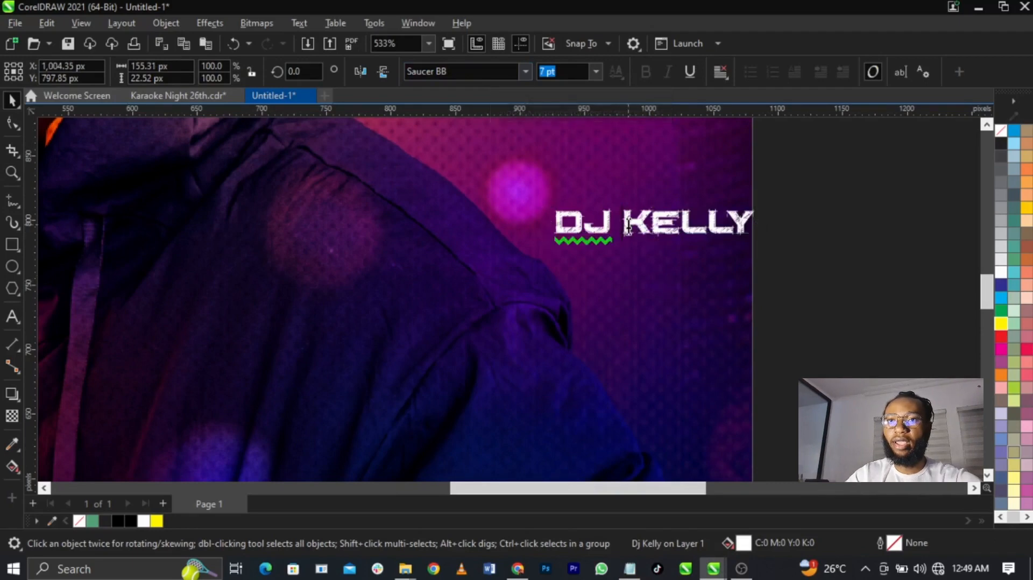
key("Return")
key("ctrl+space")
key("ctrl+k")
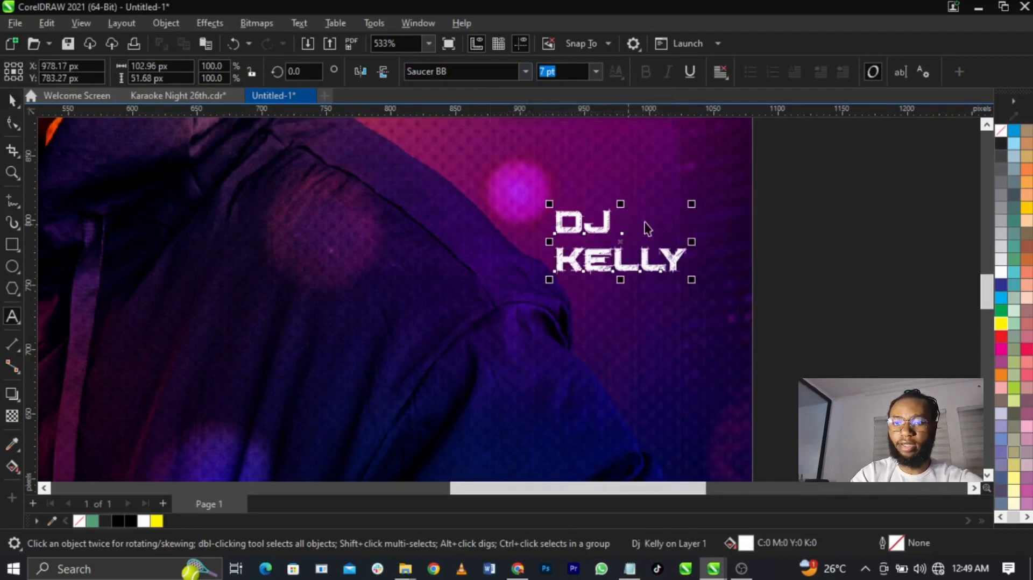
Enlarge "DJ" to the width of the name beneath it, and scale both texts down together.
left_click(609, 214)
left_click_drag(616, 205, 699, 148)
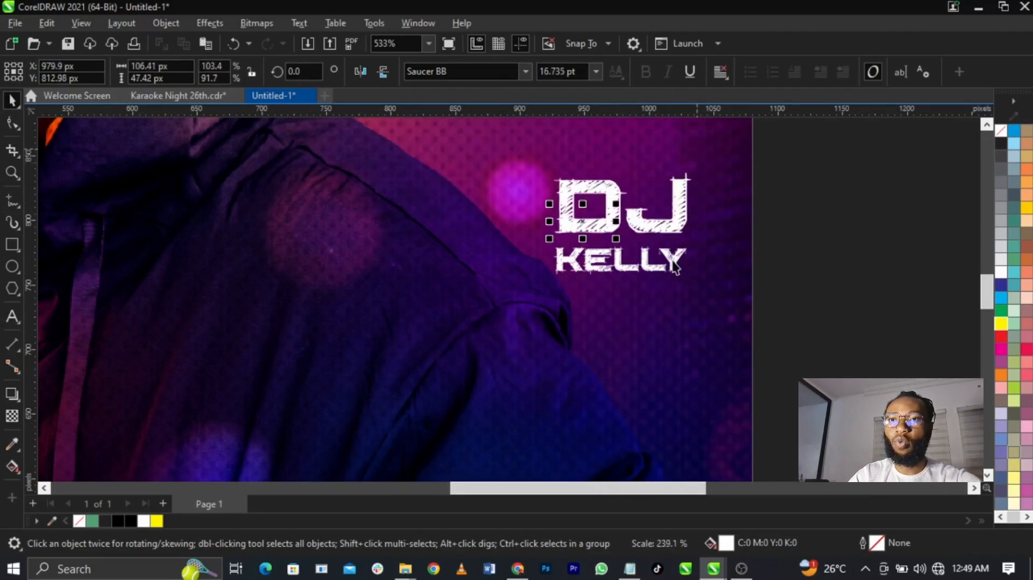
left_click(674, 265, "shift")
left_click_drag(694, 279, 665, 268)
Move the DJ's name up to sit closer beneath "DJ".
scroll(657, 243, "up", 2)
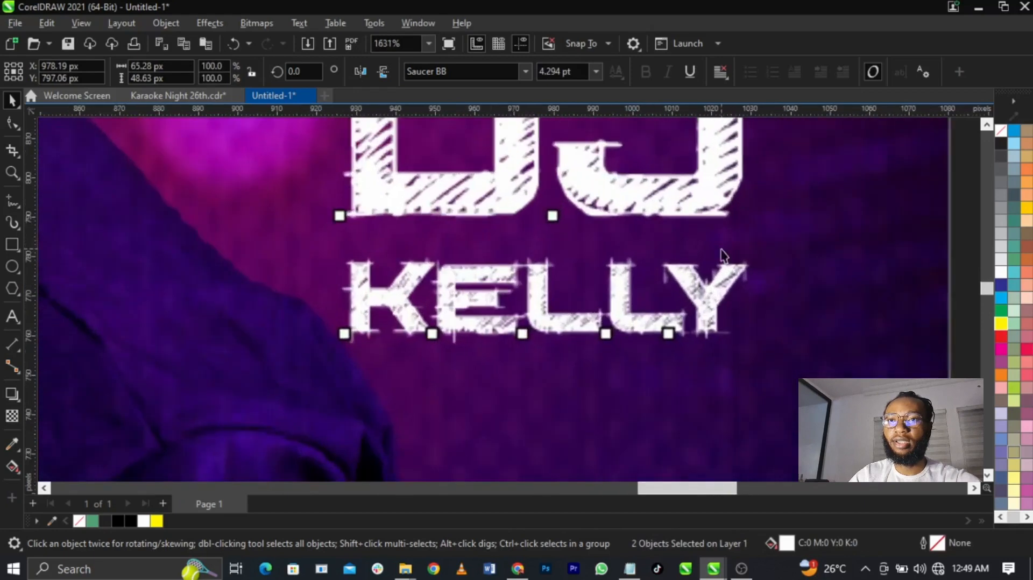
left_click(721, 288)
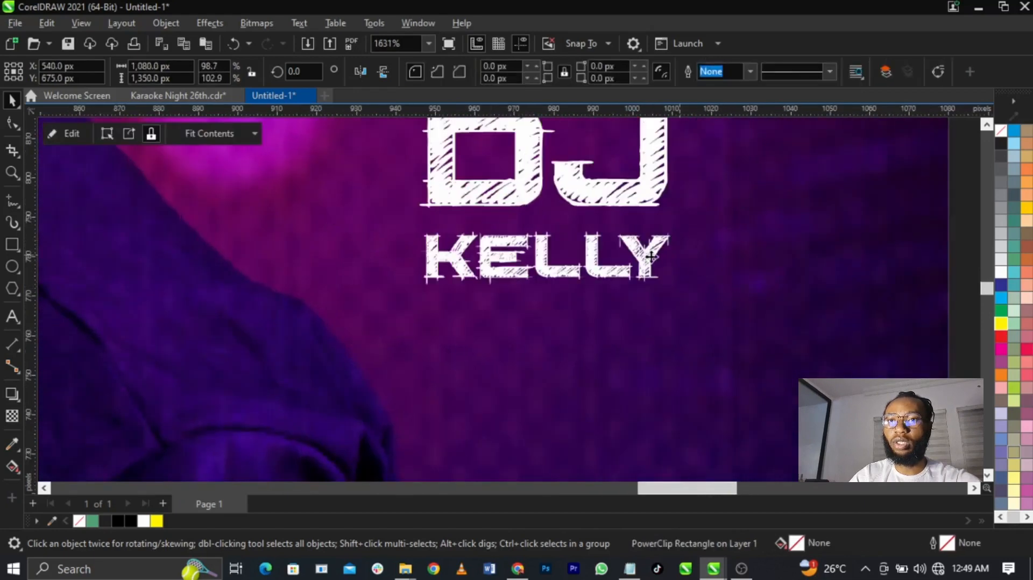
left_click_drag(653, 279, 647, 249)
Enlarge "DJ" and the name beneath it together to about 93 px wide.
key("F4")
left_click(682, 247)
key("z")
left_click_drag(670, 213, 538, 357)
key("space")
left_click_drag(829, 186, 656, 258)
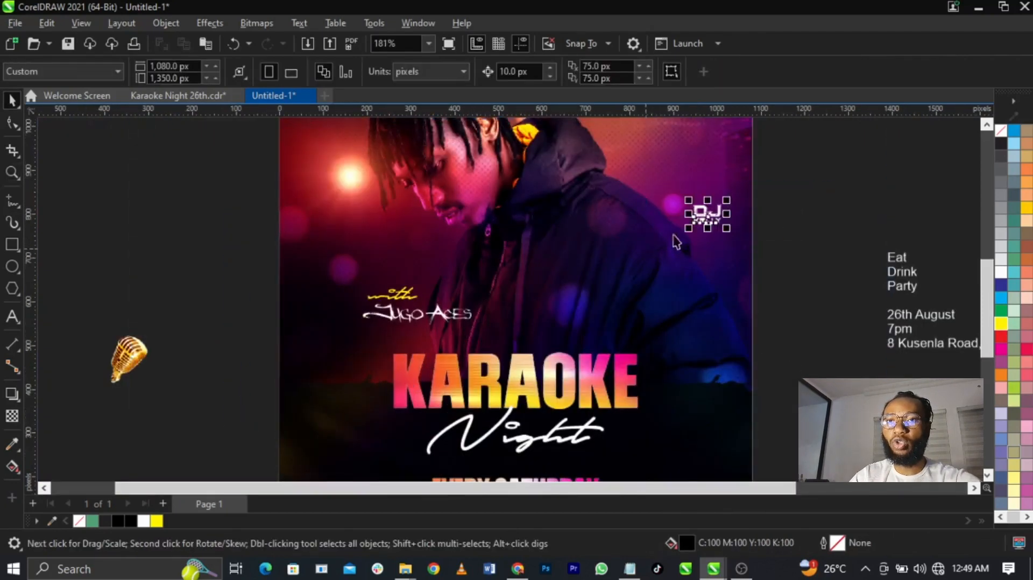
scroll(735, 186, "up", 1)
left_click_drag(644, 215, 616, 186)
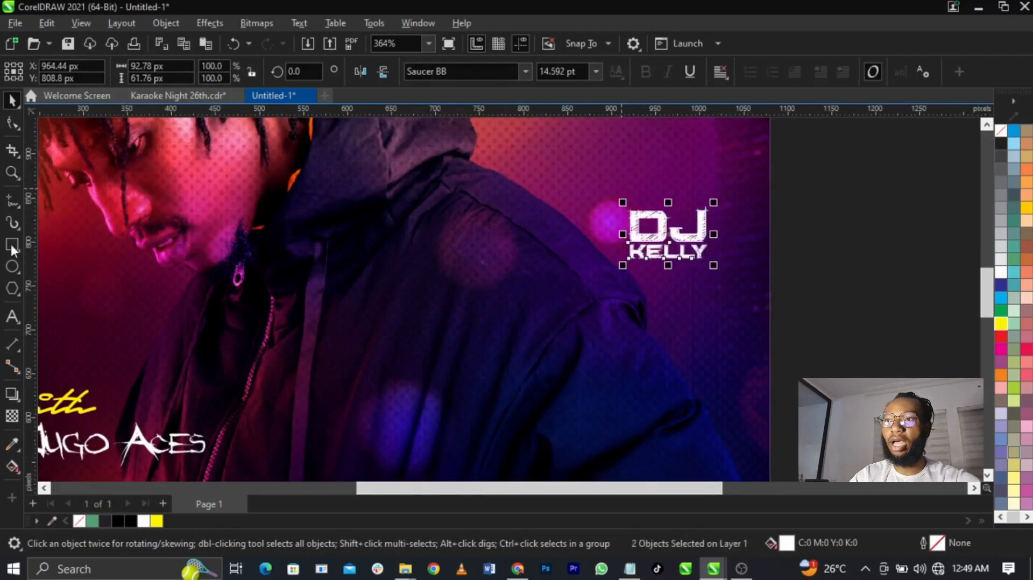
Draw a rectangle about 116 × 78 px over the DJ's name text and fill it with yellow.
key("F6")
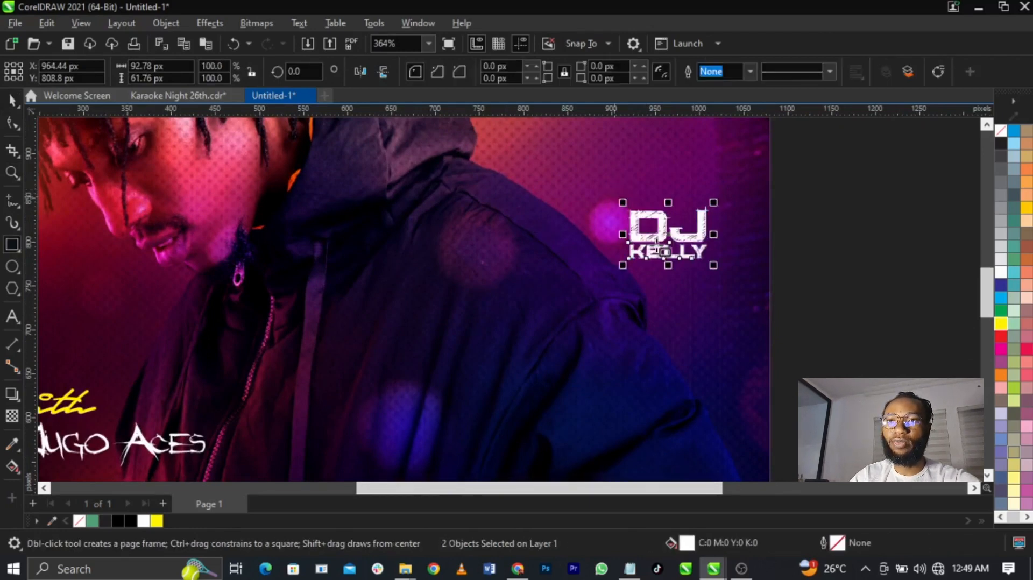
left_click_drag(614, 197, 717, 265)
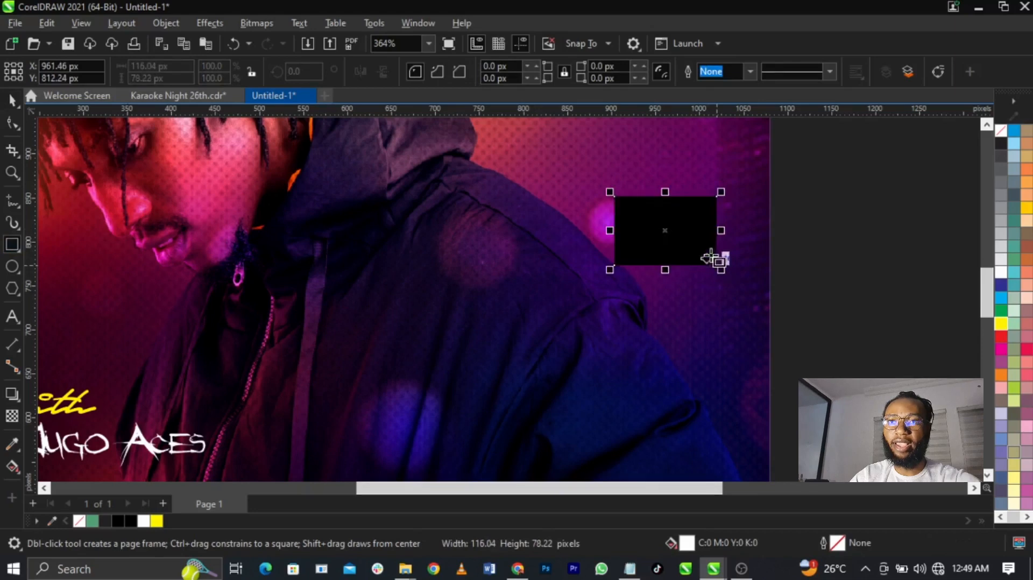
key("space")
left_click(801, 276)
left_click(715, 247)
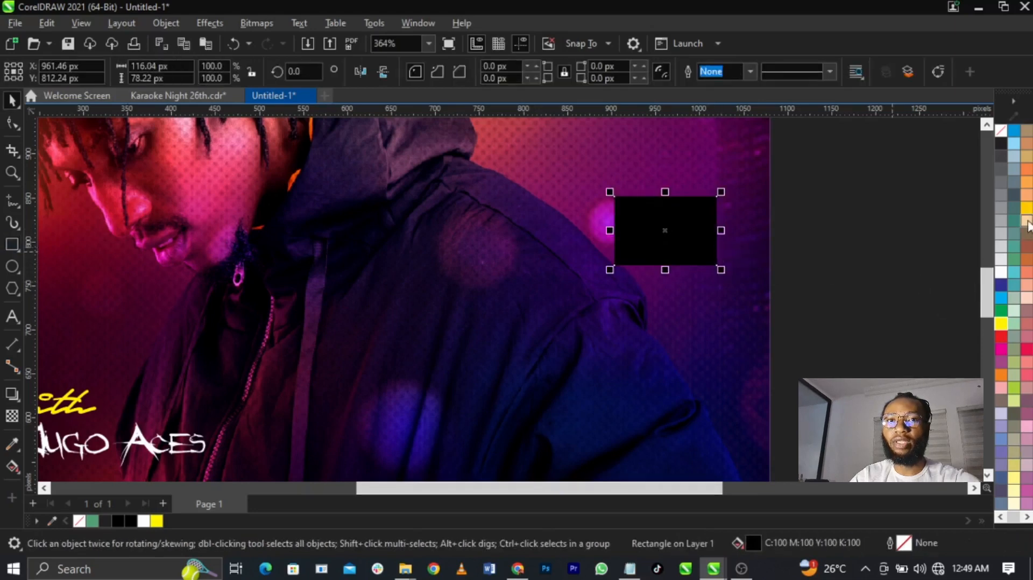
left_click(1002, 324)
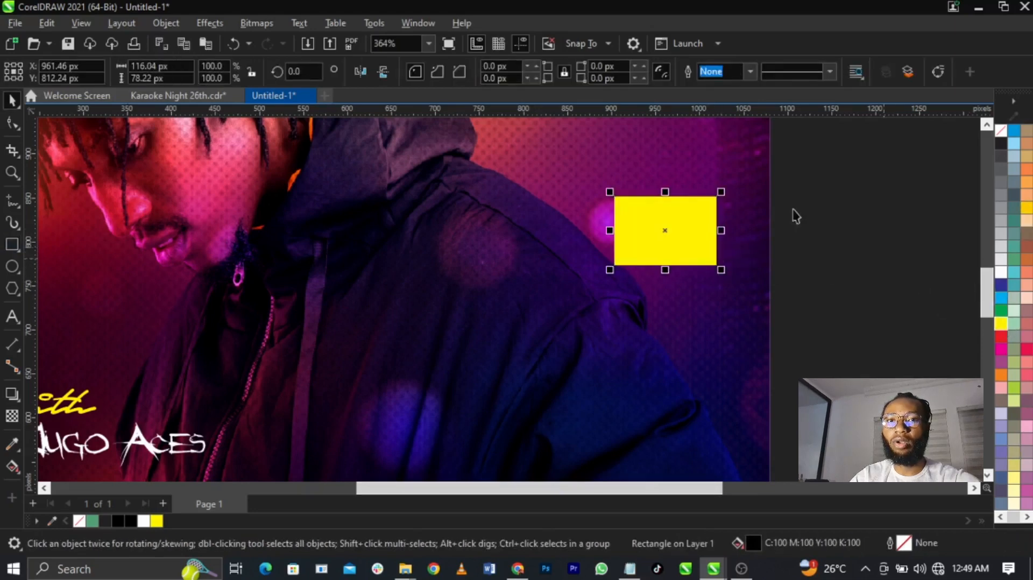
Apply a diagonal linear fountain fill to the rectangle, from yellow at the lower left to golden yellow at the upper right.
scroll(770, 198, "up", 3)
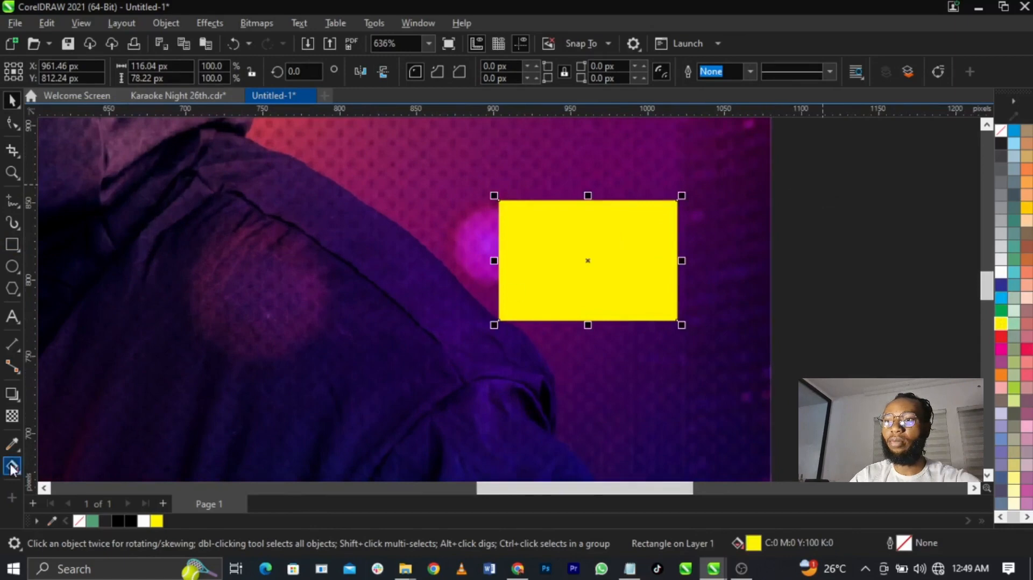
left_click(11, 466)
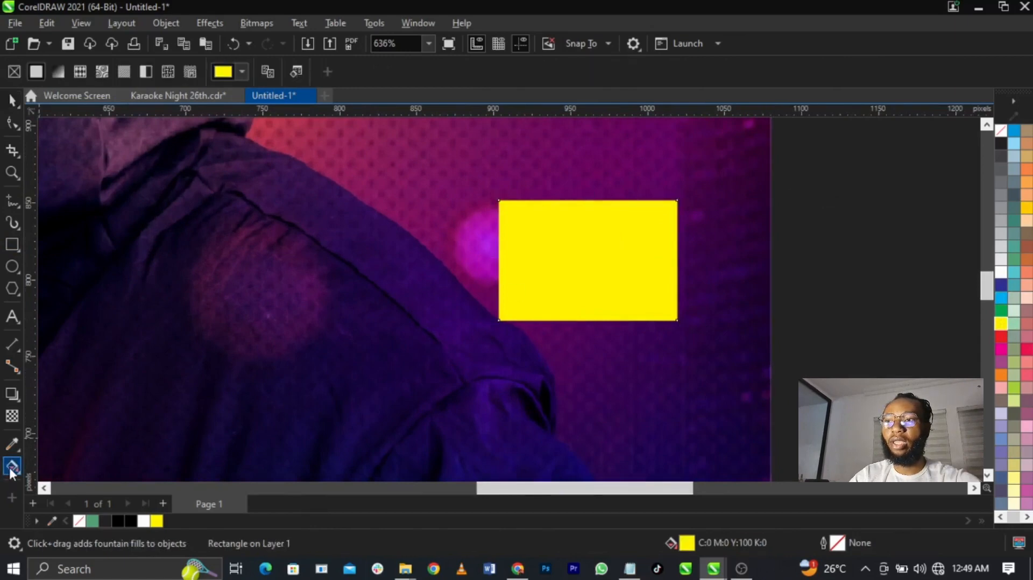
left_click_drag(511, 305, 657, 216)
left_click(661, 233)
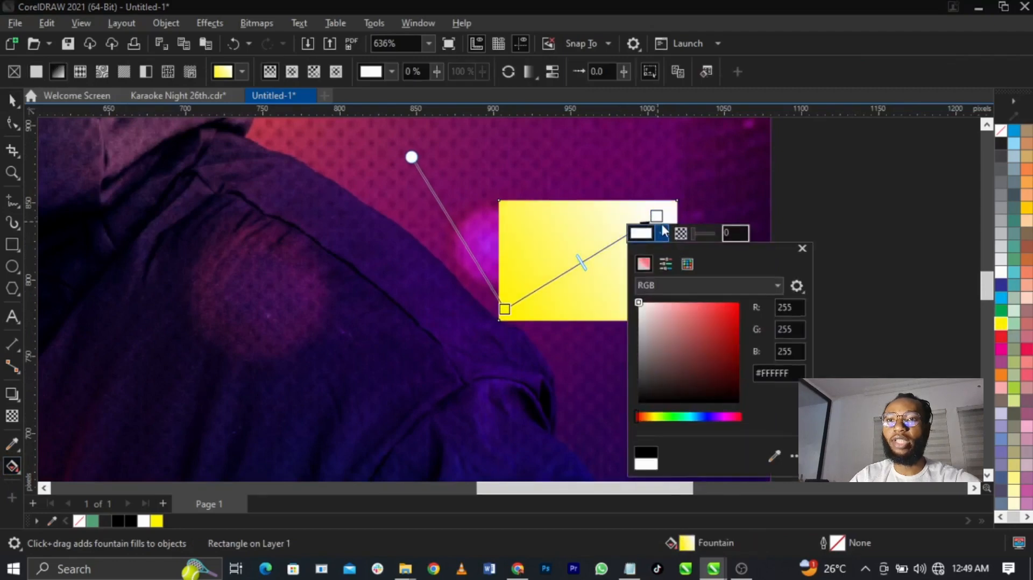
left_click(772, 455)
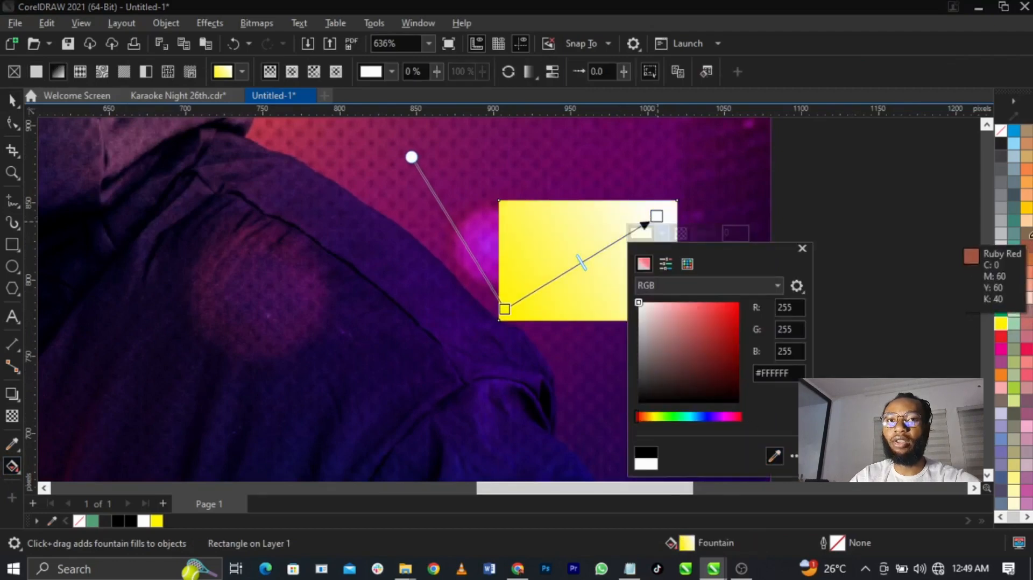
left_click(1026, 208)
left_click(663, 233)
left_click(558, 269)
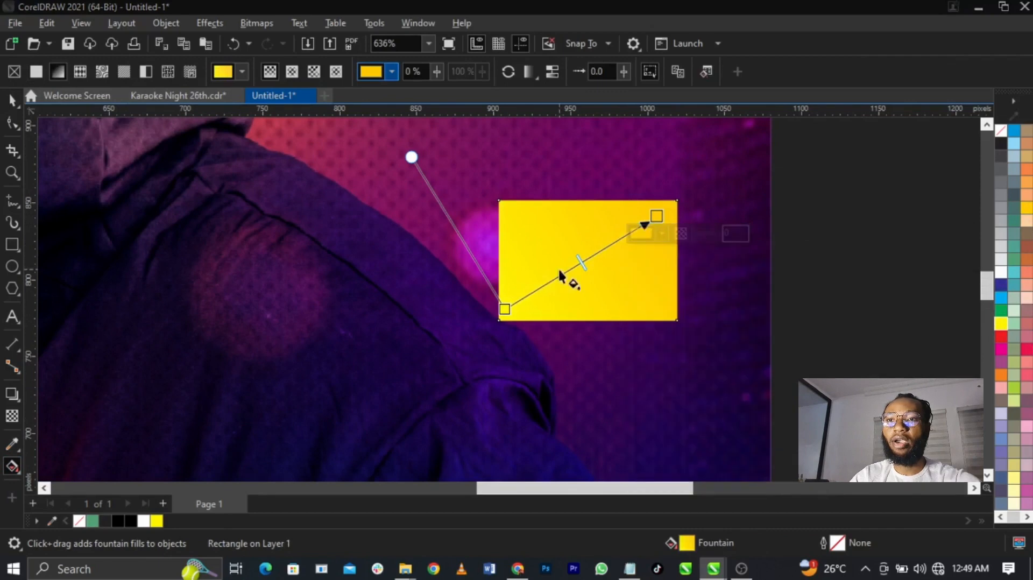
left_click(689, 260)
left_click(815, 202)
Place the yellow rectangle behind the DJ's name text and fill both text lines with black.
key("space")
left_click(588, 230)
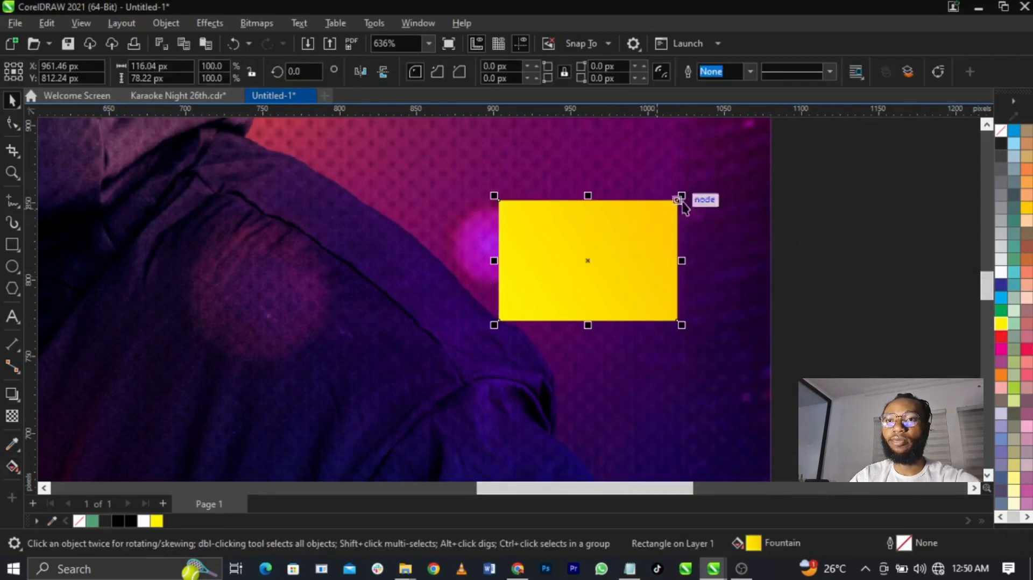
left_click_drag(850, 143, 501, 371)
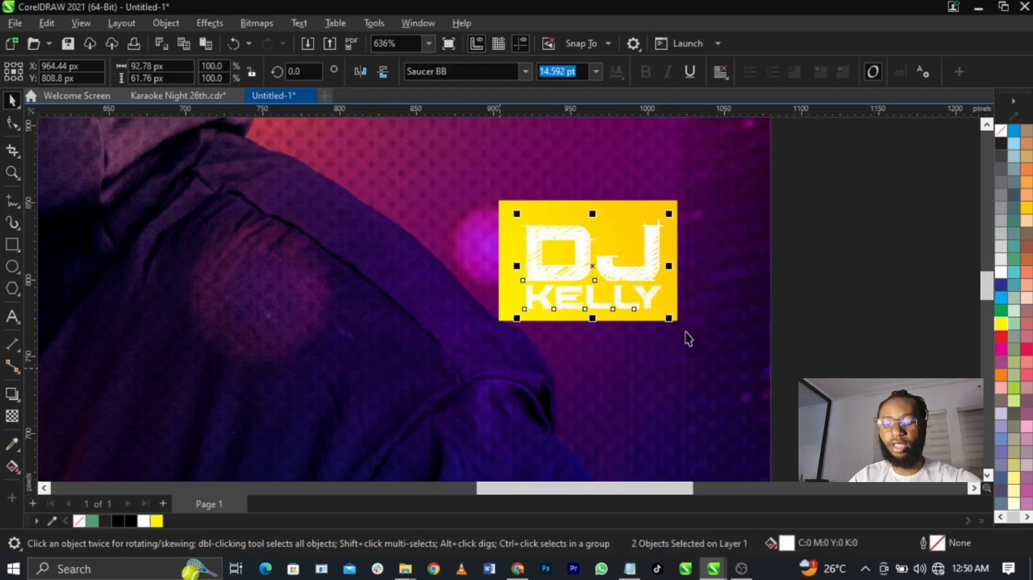
left_click(132, 520)
key("Escape")
Fill the rectangle behind the DJ's name with Light Yellow (C:0 M:0 Y:60 K:0).
left_click(661, 218)
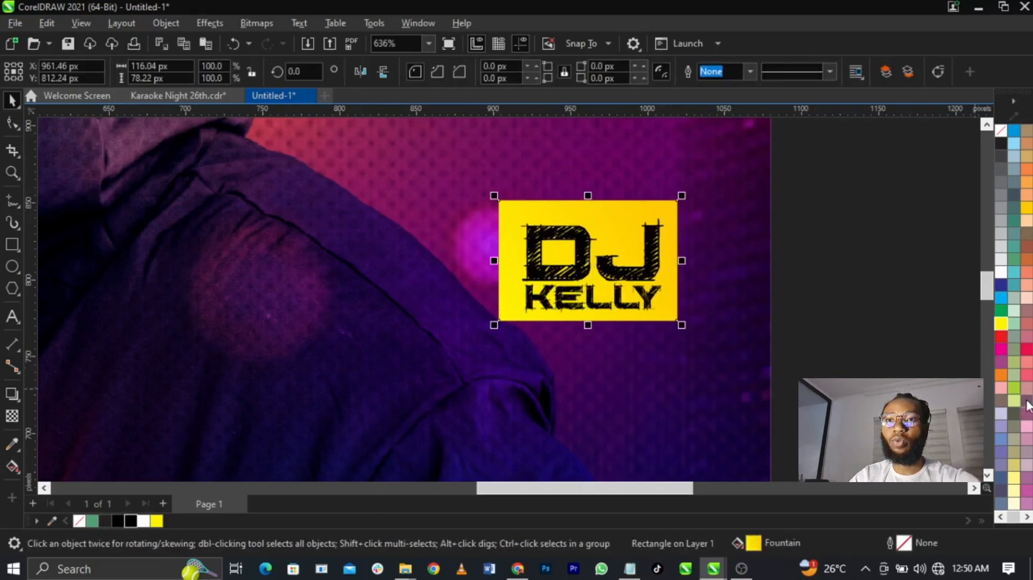
scroll(1025, 425, "down", 1)
left_click(1003, 484)
key("Escape")
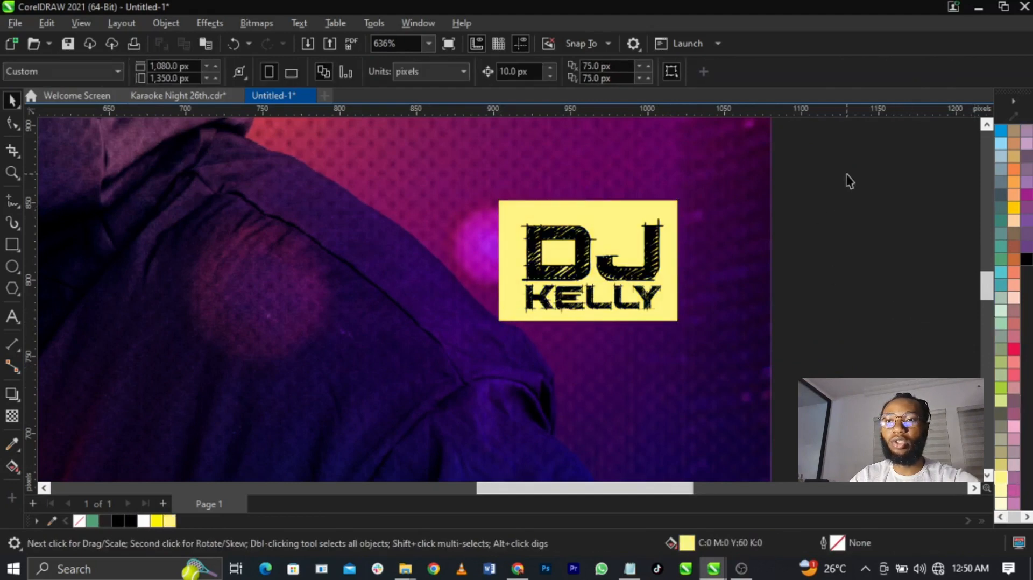
Change the fill of the rectangle behind the DJ's name to the darker yellow #E8DB46 (C:12 M:6 Y:90 K:0).
left_click(576, 243)
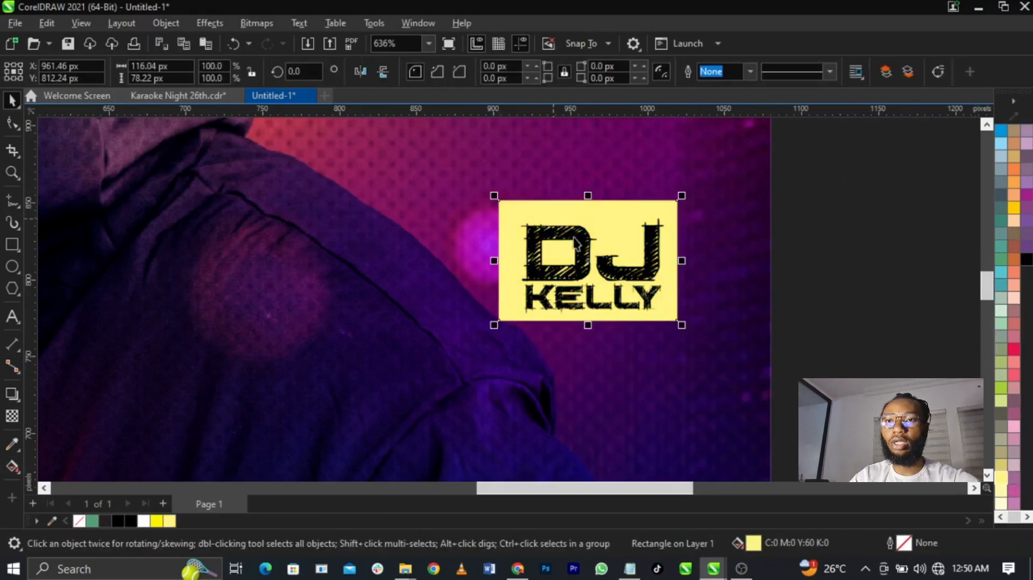
double_click(755, 544)
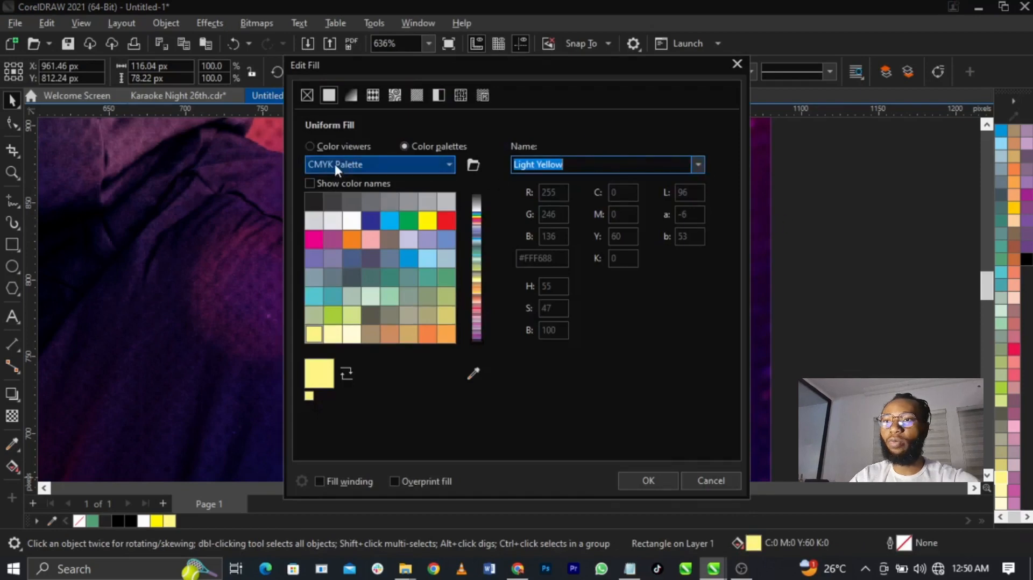
left_click(335, 142)
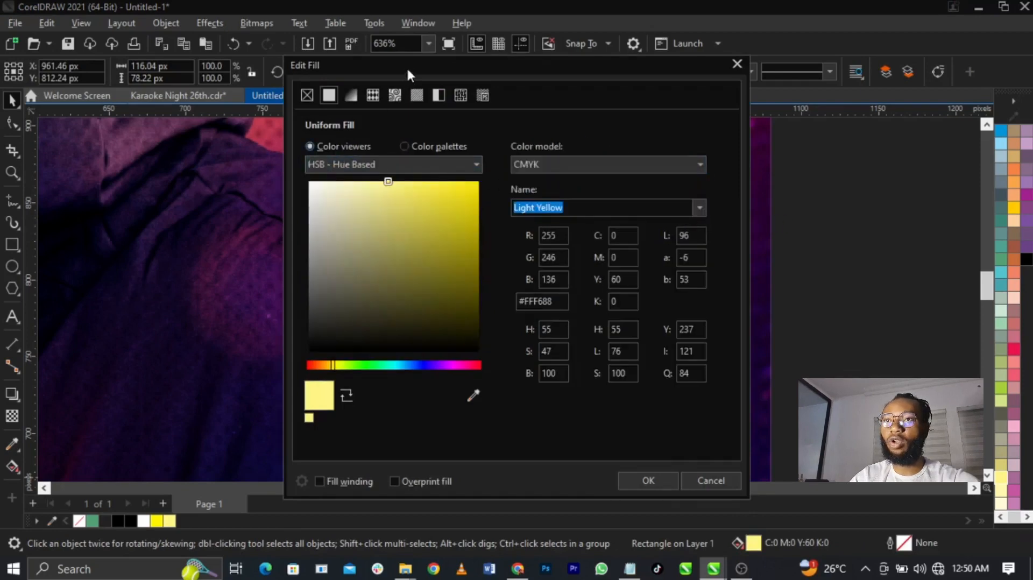
left_click_drag(406, 66, 734, 21)
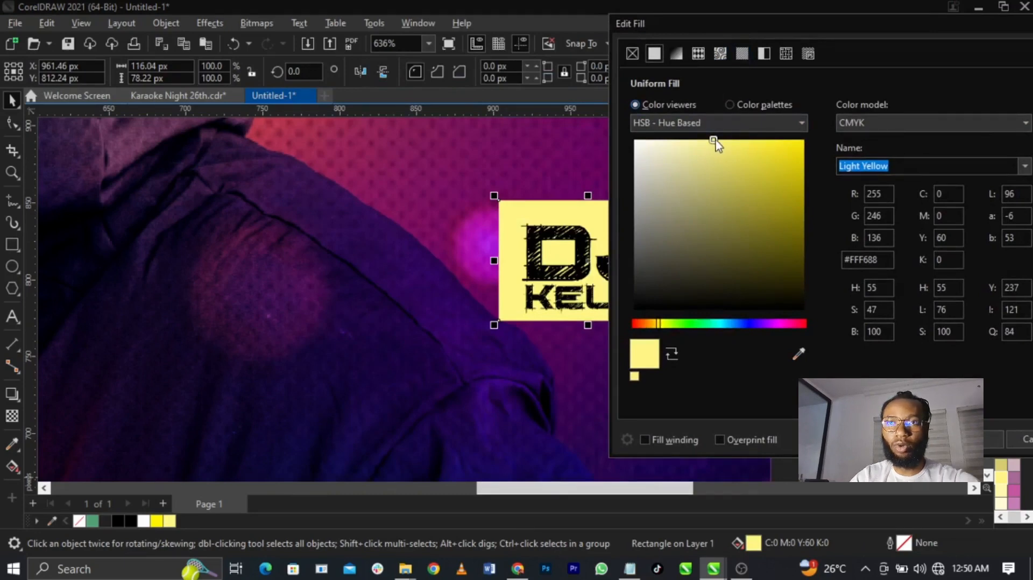
left_click_drag(732, 144, 753, 160)
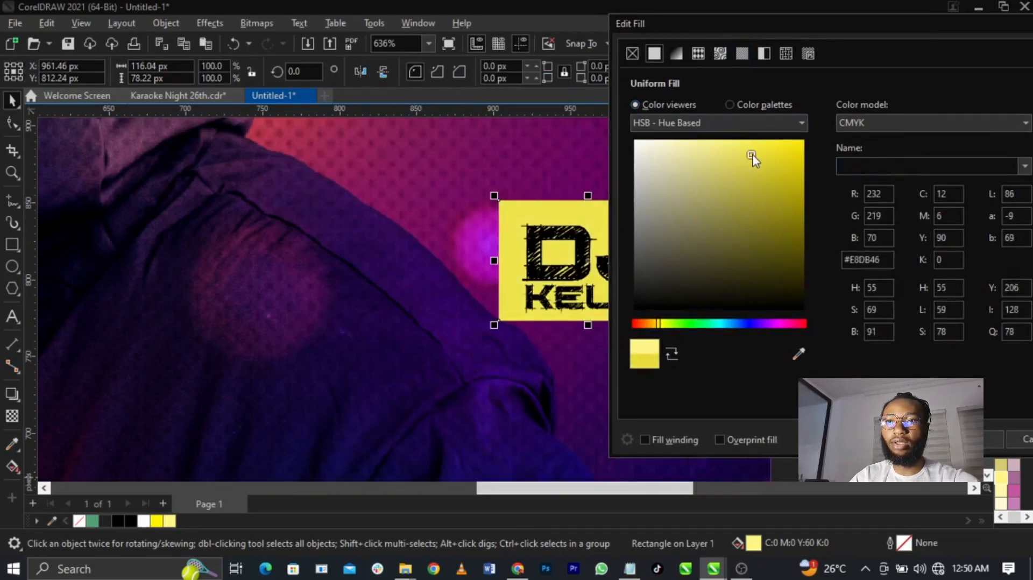
left_click(969, 439)
left_click(850, 329)
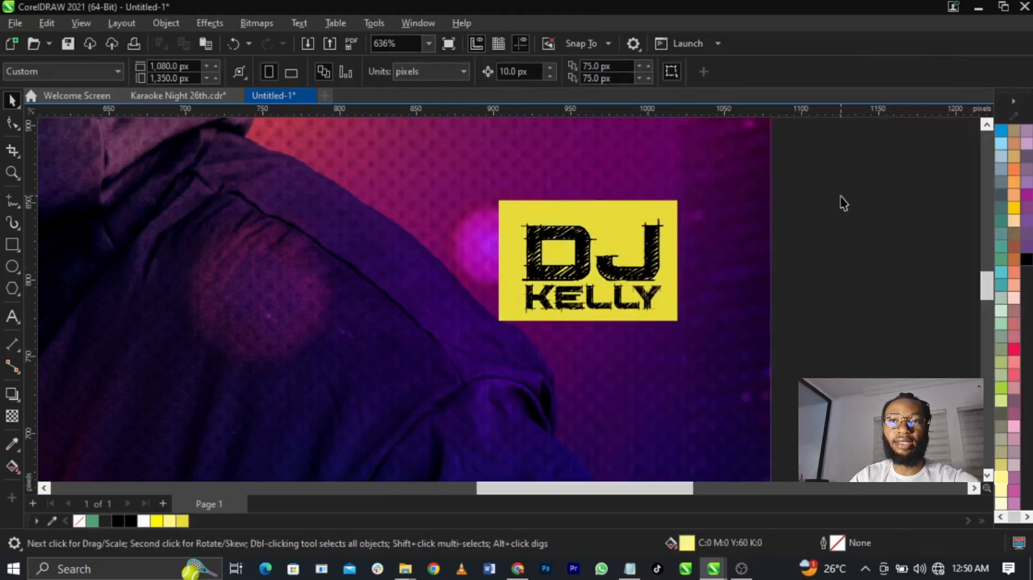
Move the DJ's name text and its yellow rectangle together to about X 956 px, Y 832 px.
left_click_drag(841, 196, 513, 362)
scroll(668, 299, "up", 3)
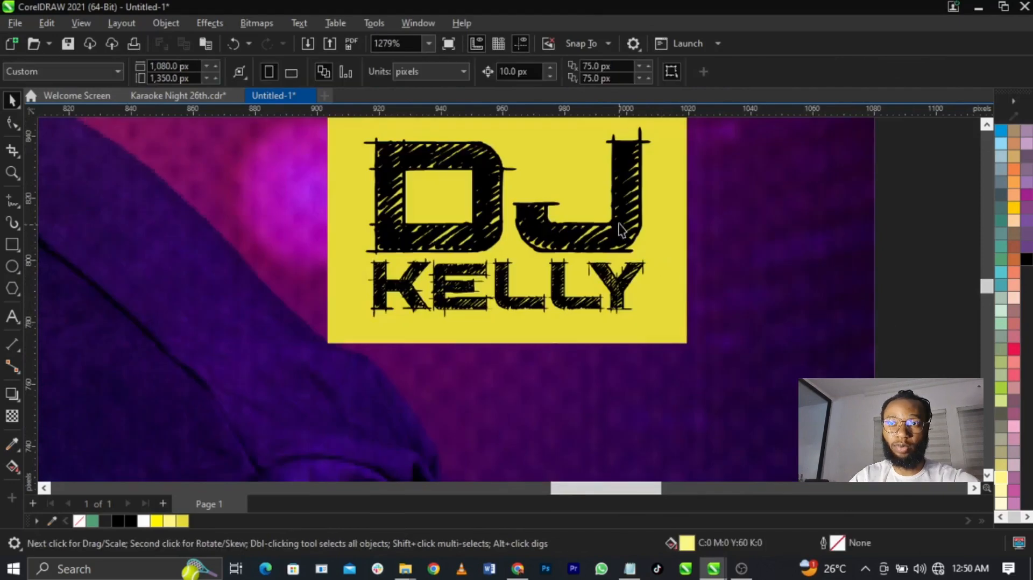
scroll(714, 244, "down", 4)
left_click_drag(556, 234, 503, 186)
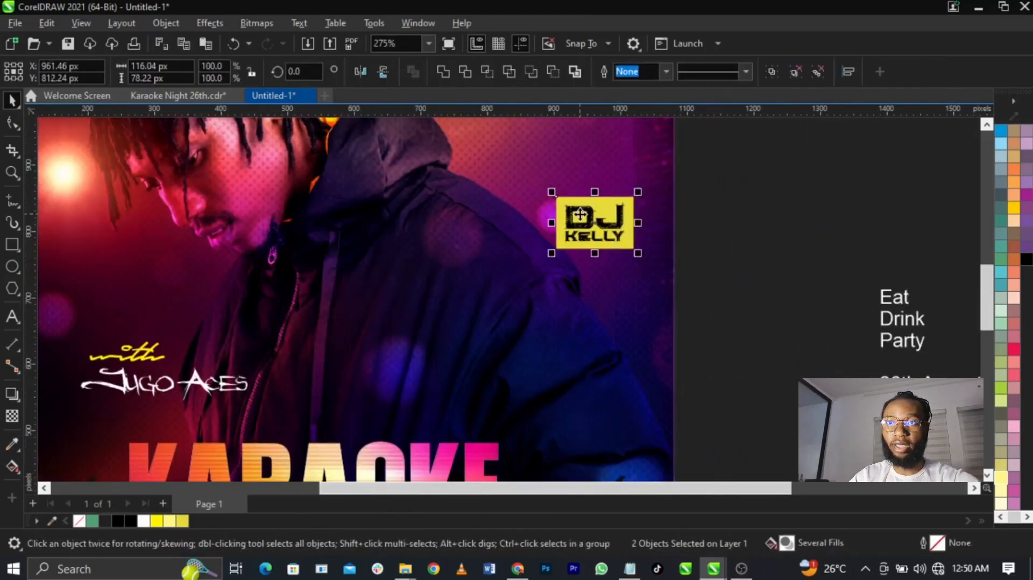
scroll(599, 233, "up", 2)
left_click_drag(599, 234, 593, 211)
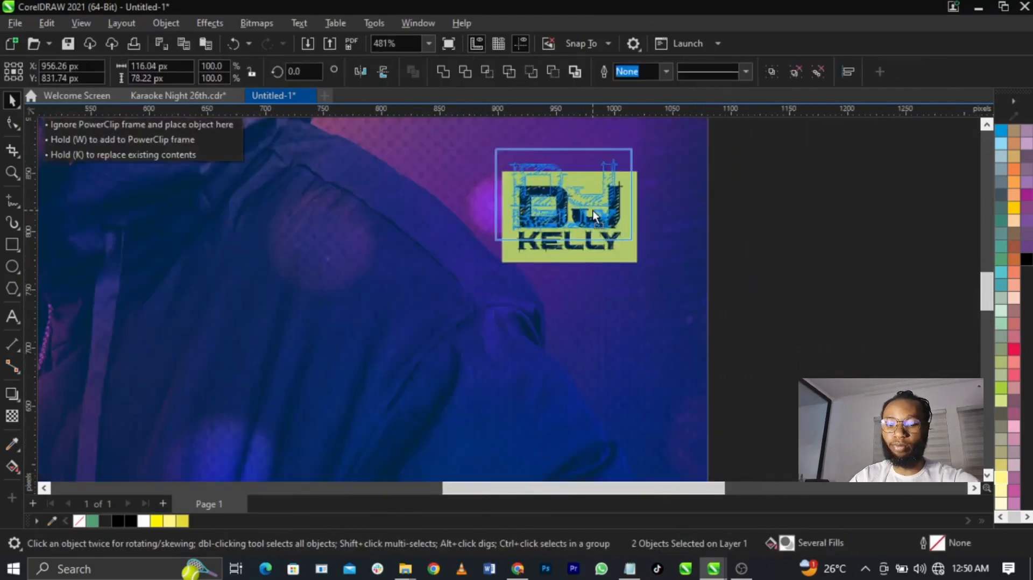
scroll(610, 235, "down", 1)
left_click(706, 267)
scroll(437, 230, "down", 2)
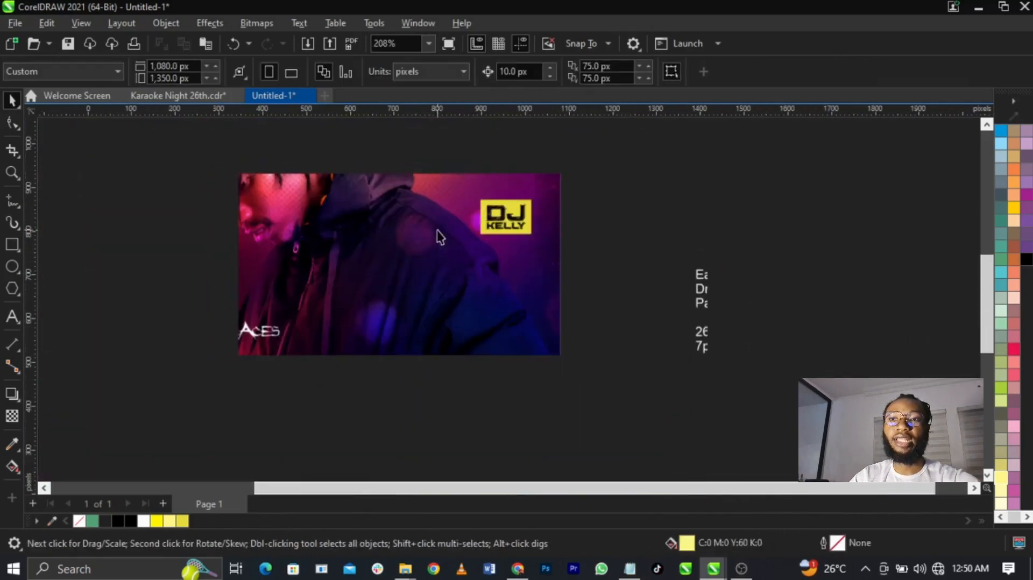
Take the lines Eat, Drink and Party out of the event details and place them as separate text below the DJ badge.
double_click(713, 306)
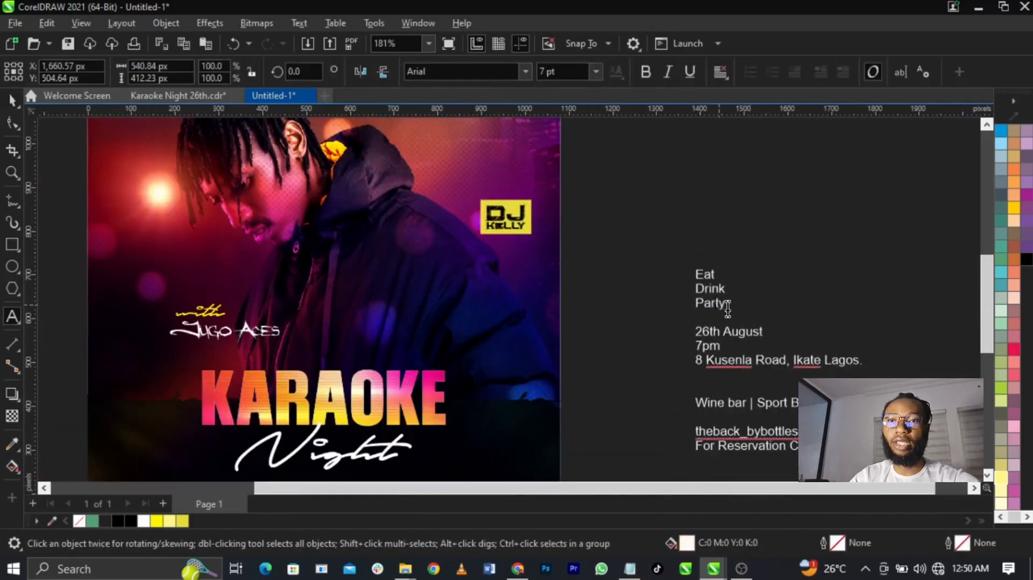
left_click_drag(724, 305, 687, 272)
key("ctrl+c")
key("Delete")
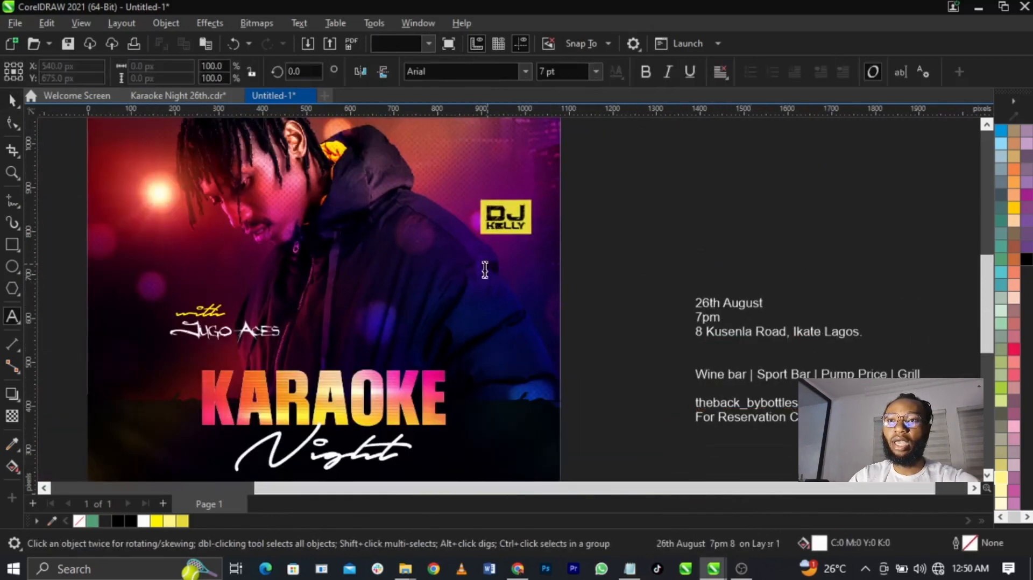
key("ctrl+v")
key("ctrl+space")
key("F2")
left_click_drag(407, 185, 626, 313)
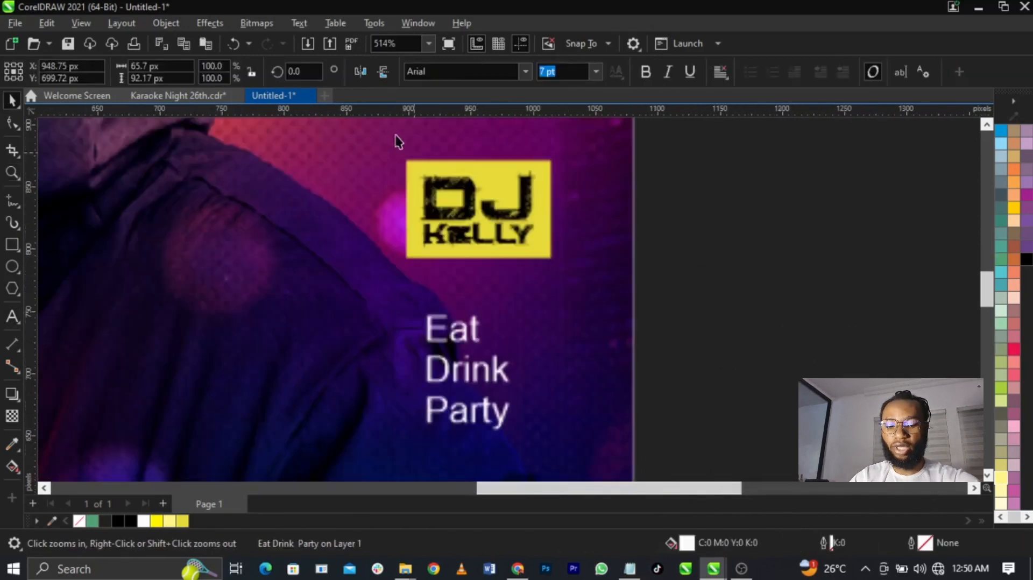
Set the font of the Eat Drink Party text to Campton ExtraBold.
type("Campton Book")
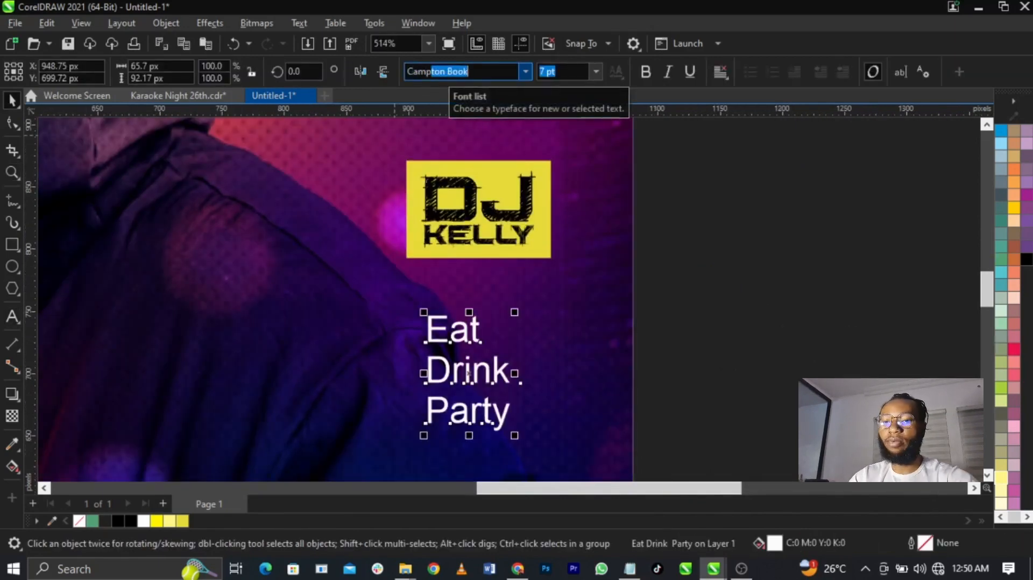
key("Return")
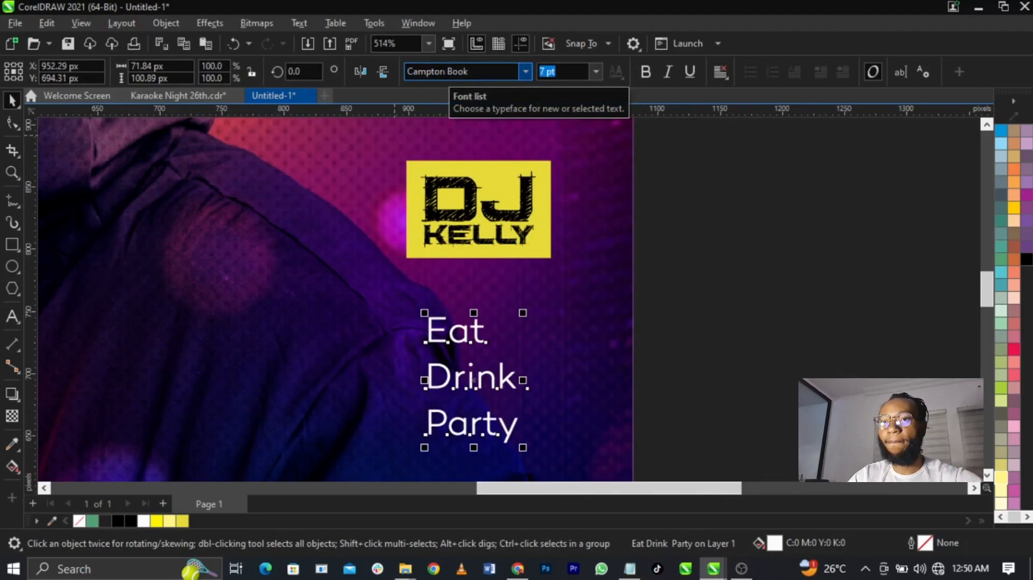
left_click(644, 76)
left_click(525, 72)
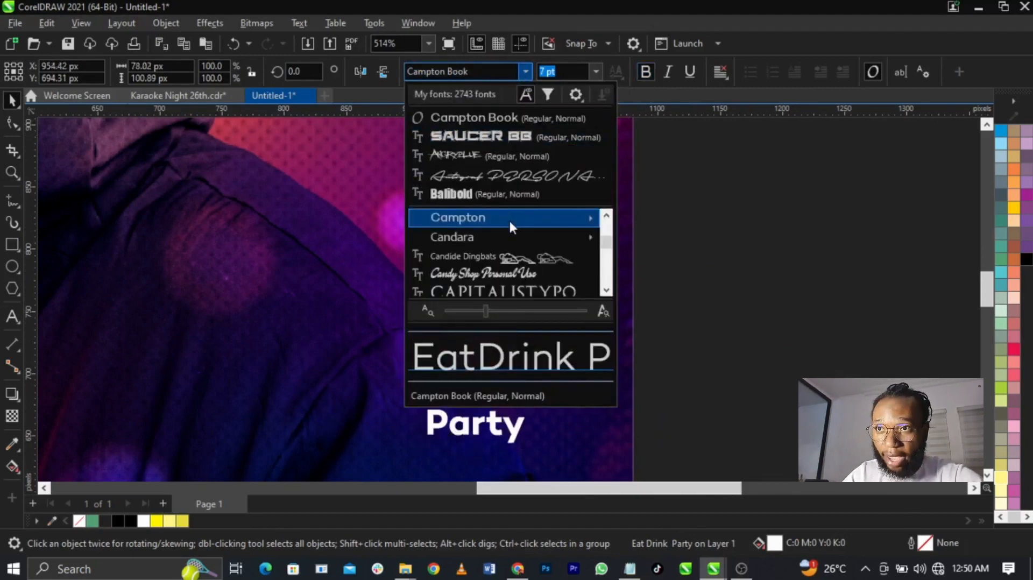
mouse_move(509, 215)
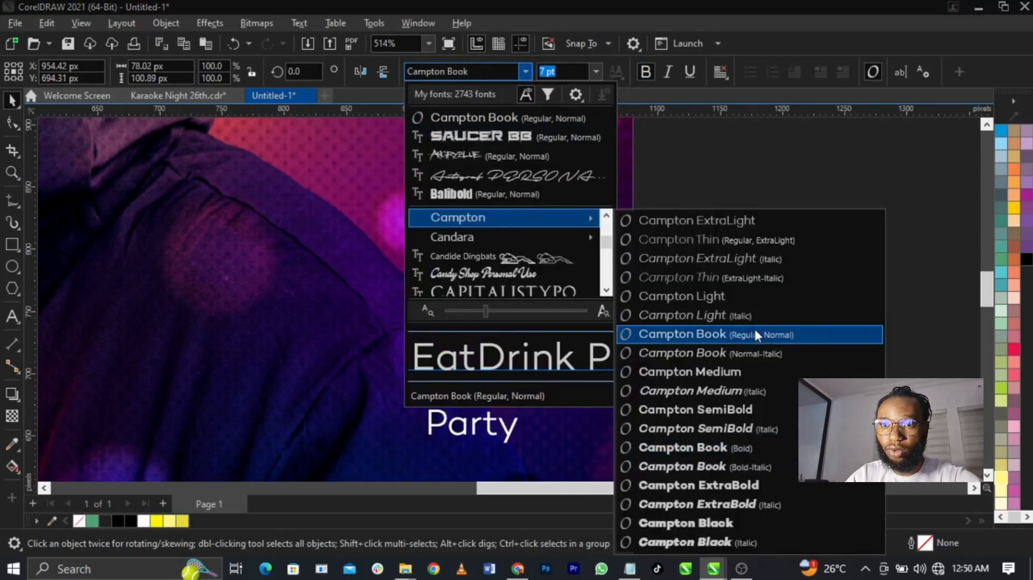
left_click(743, 485)
Change the case of the whole Eat Drink Party text to uppercase.
double_click(496, 391)
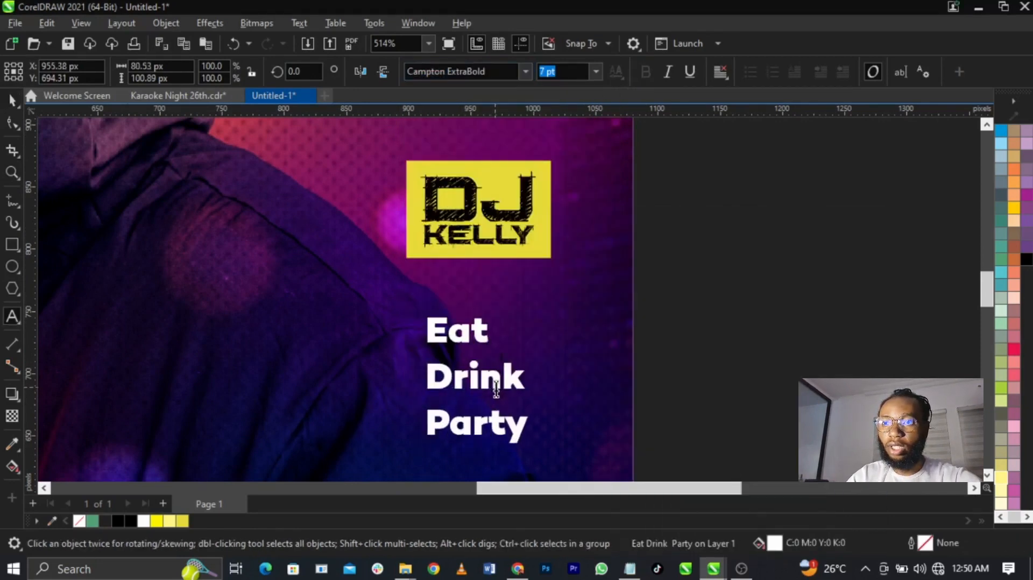
key("ctrl+a")
key("shift+F3")
key("u")
key("Return")
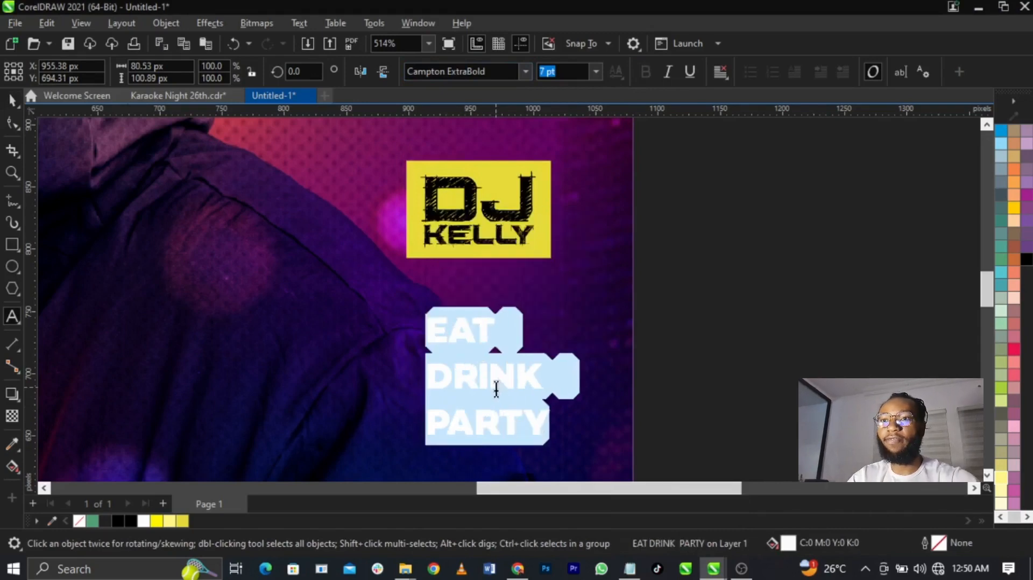
Move the EAT DRINK PARTY text directly under the DJ badge and tighten its line spacing to an overall height of about 78 px.
key("ctrl+space")
left_click_drag(495, 387, 482, 350)
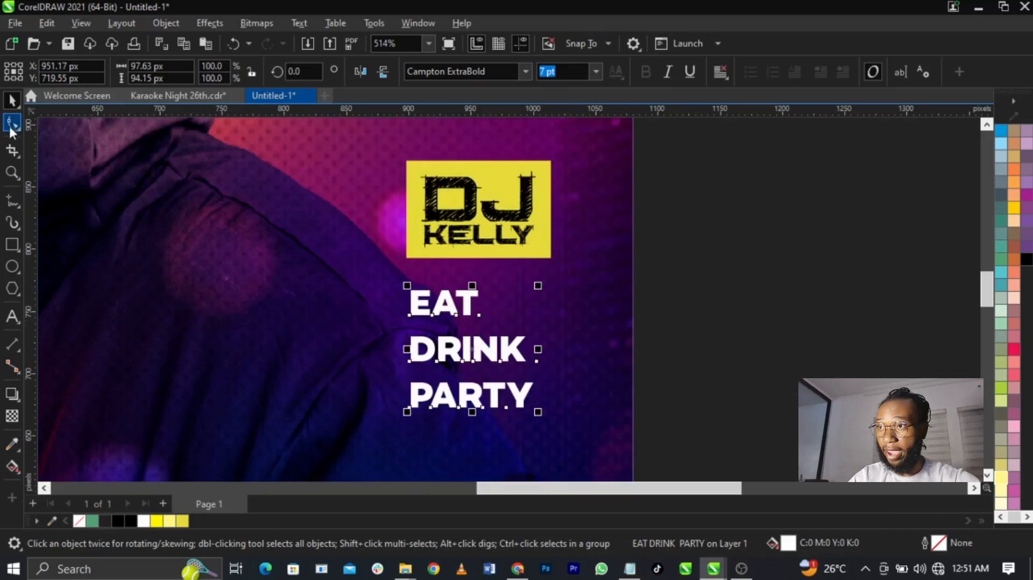
left_click(13, 124)
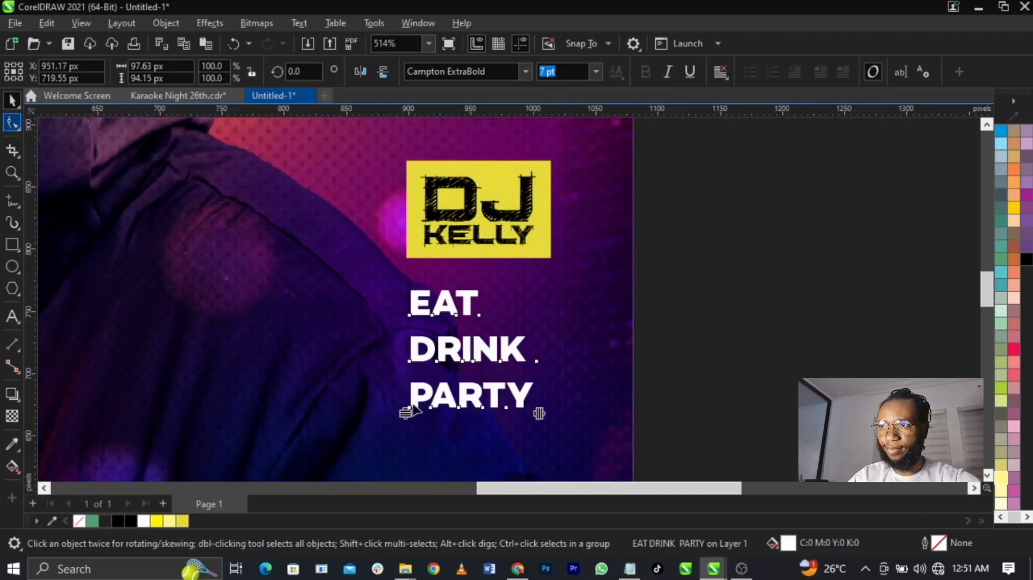
left_click_drag(413, 399, 417, 392)
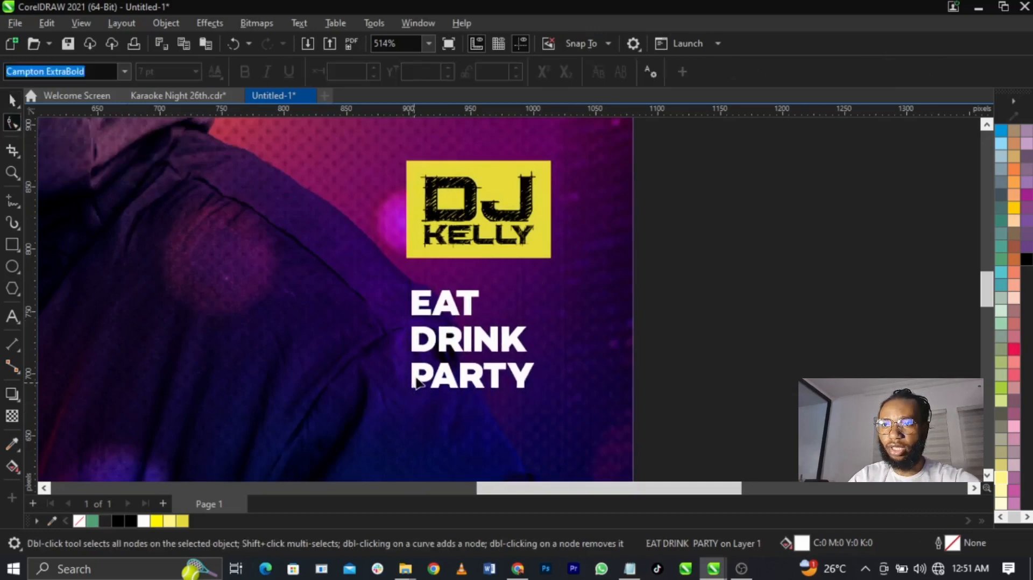
key("space")
Color the word EAT cyan (C:100 M:0 Y:0 K:0) and the word DRINK lime green (C:40 M:0 Y:100 K:0).
double_click(452, 311)
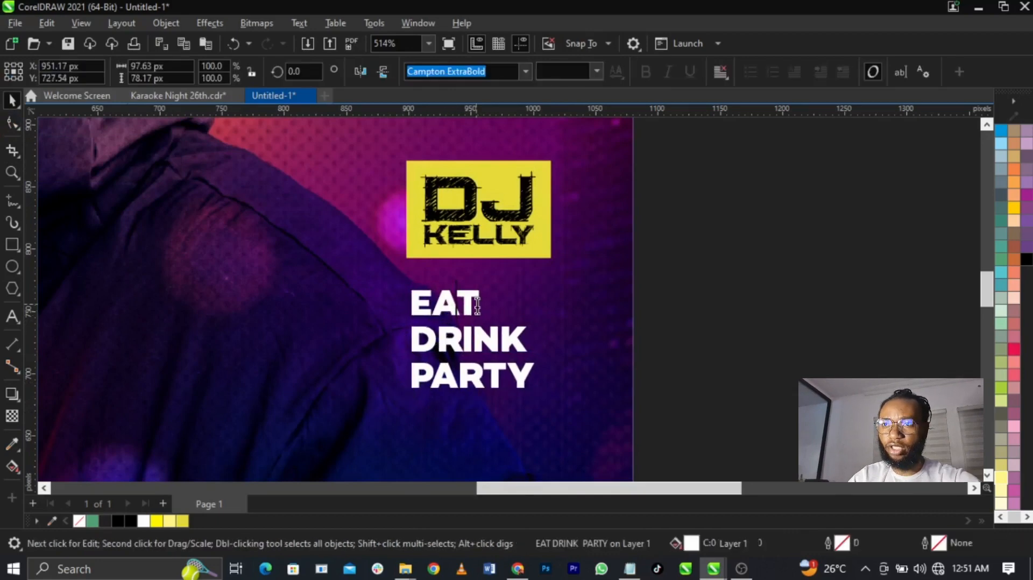
left_click_drag(474, 300, 365, 297)
scroll(999, 293, "up", 1)
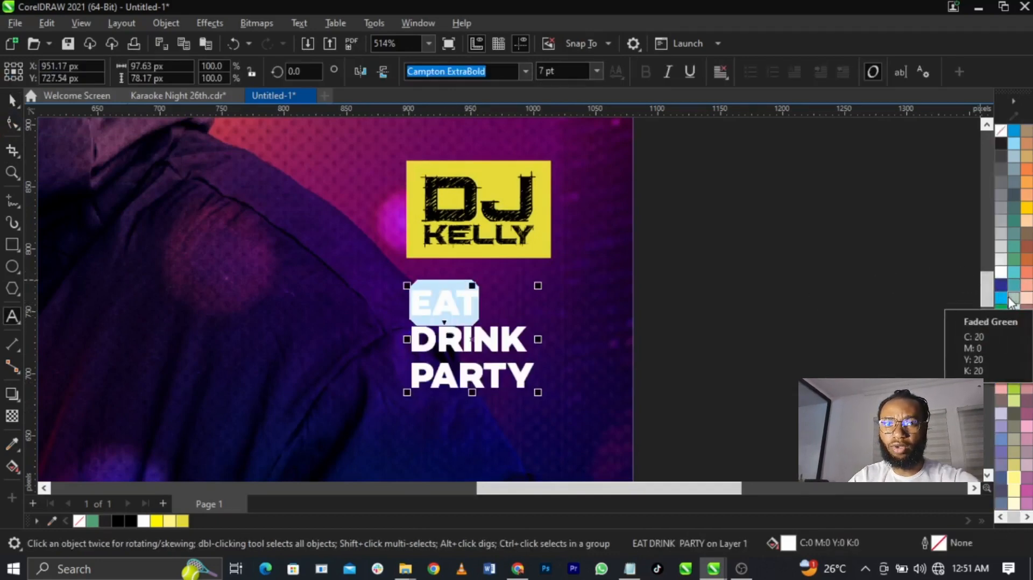
left_click(1006, 297)
left_click(439, 350)
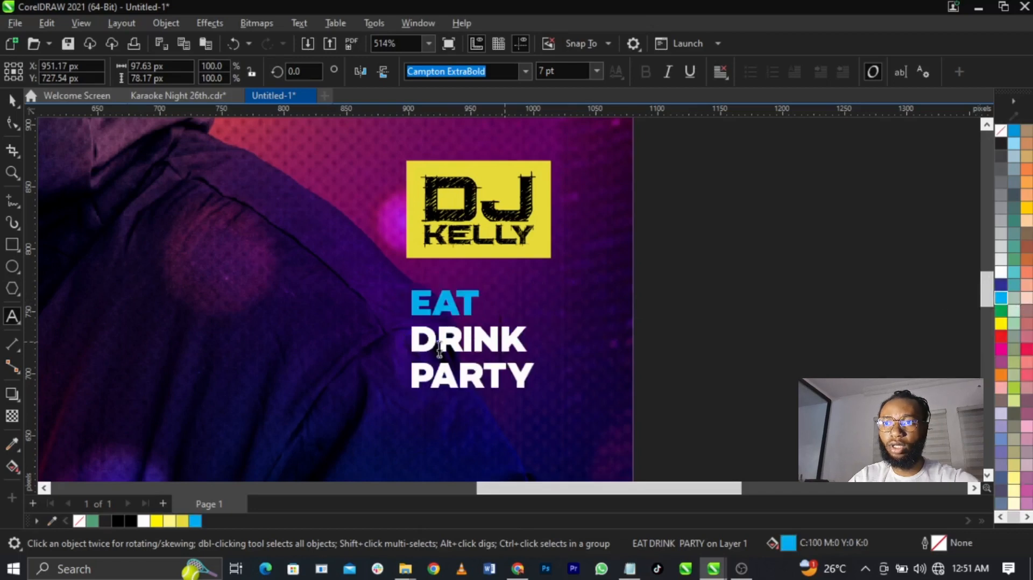
left_click_drag(418, 346, 673, 339)
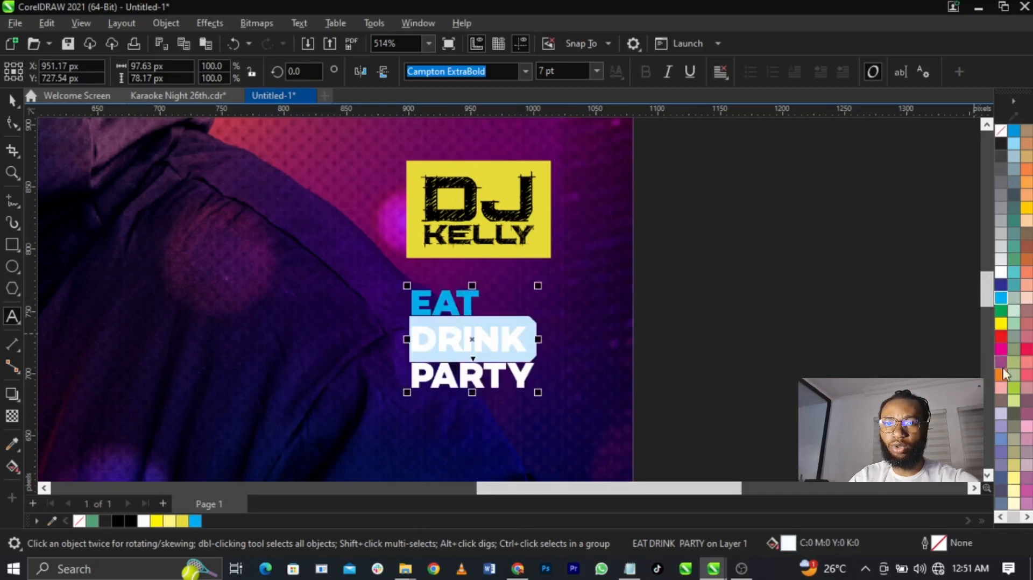
left_click(1018, 389)
Color the word PARTY golden yellow.
left_click(489, 380)
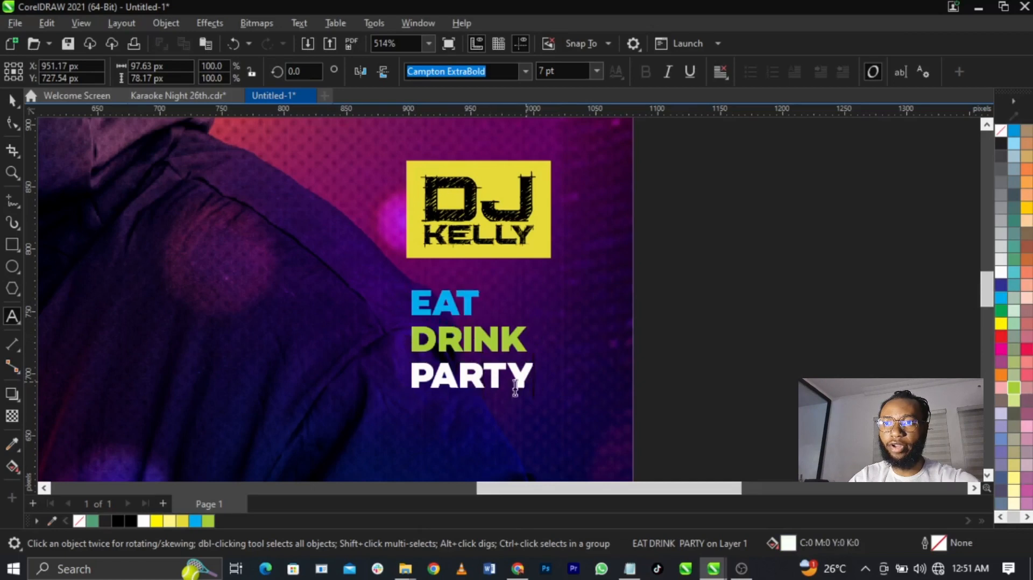
left_click_drag(532, 380, 398, 388)
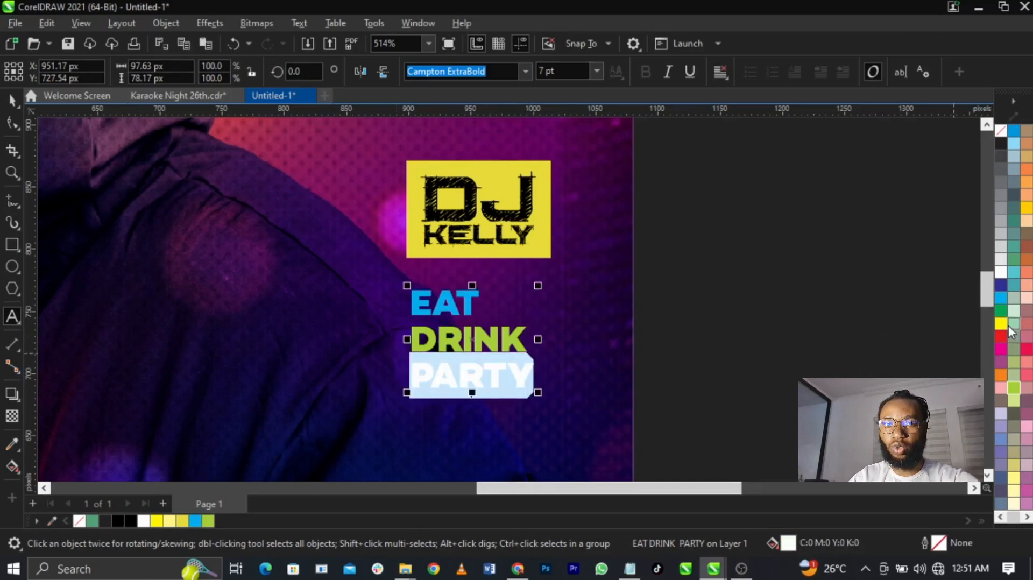
left_click(1002, 325)
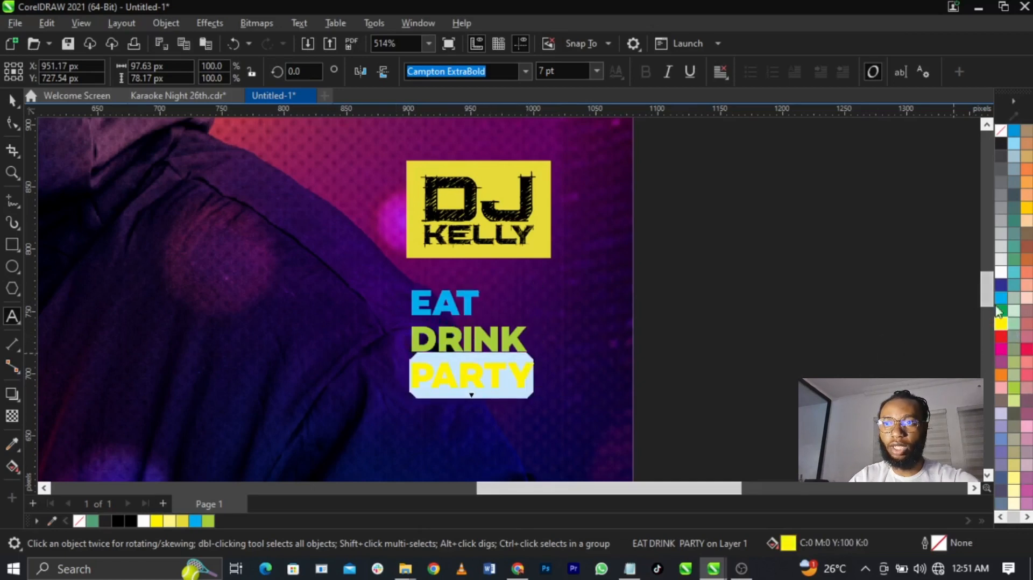
left_click(1026, 210)
left_click(505, 352)
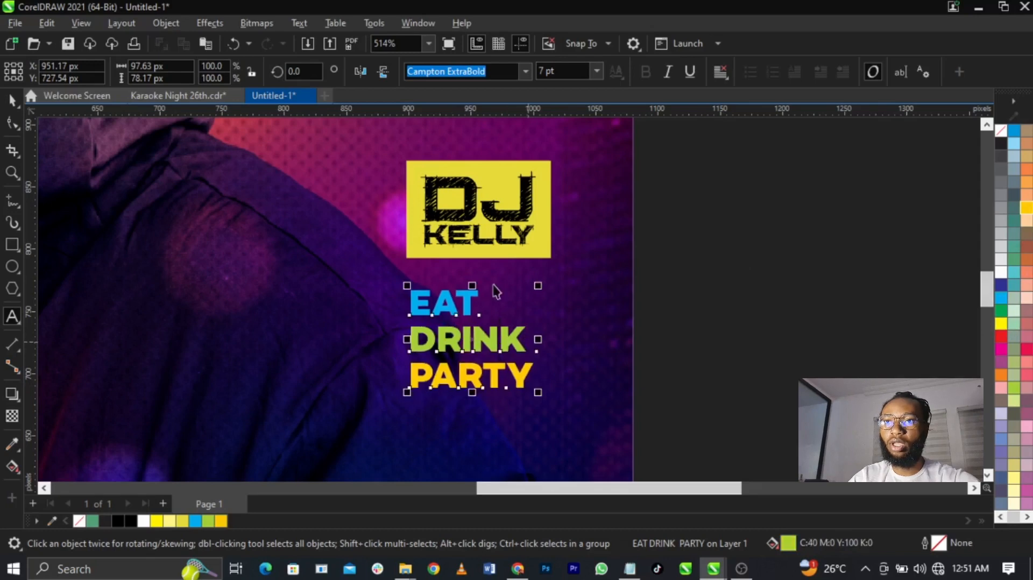
Align the EAT DRINK PARTY text with the left edge of the DJ badge and enlarge the badge and text slightly together.
key("Escape")
left_click(494, 257, "shift")
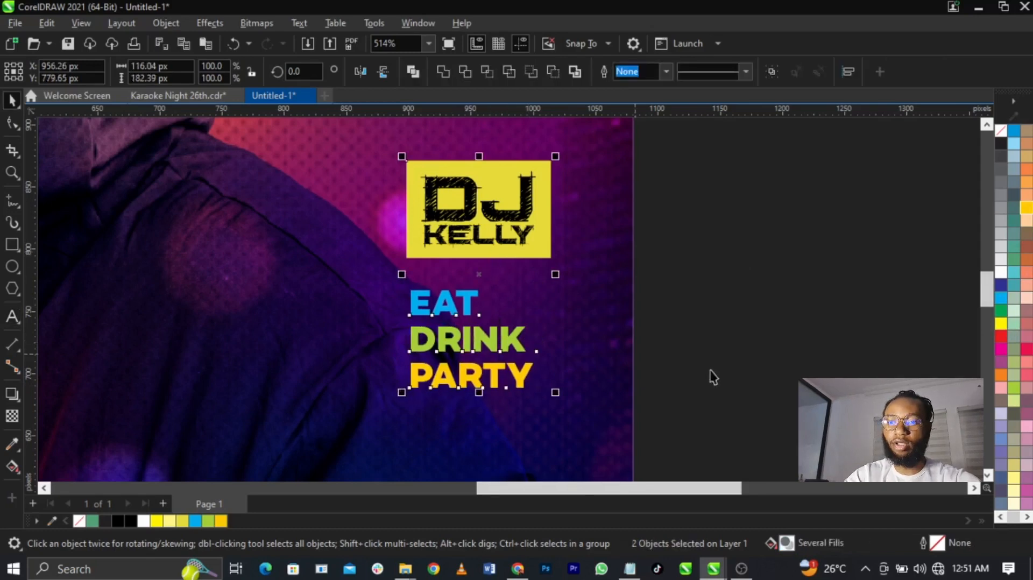
key("Delete")
scroll(579, 341, "down", 5)
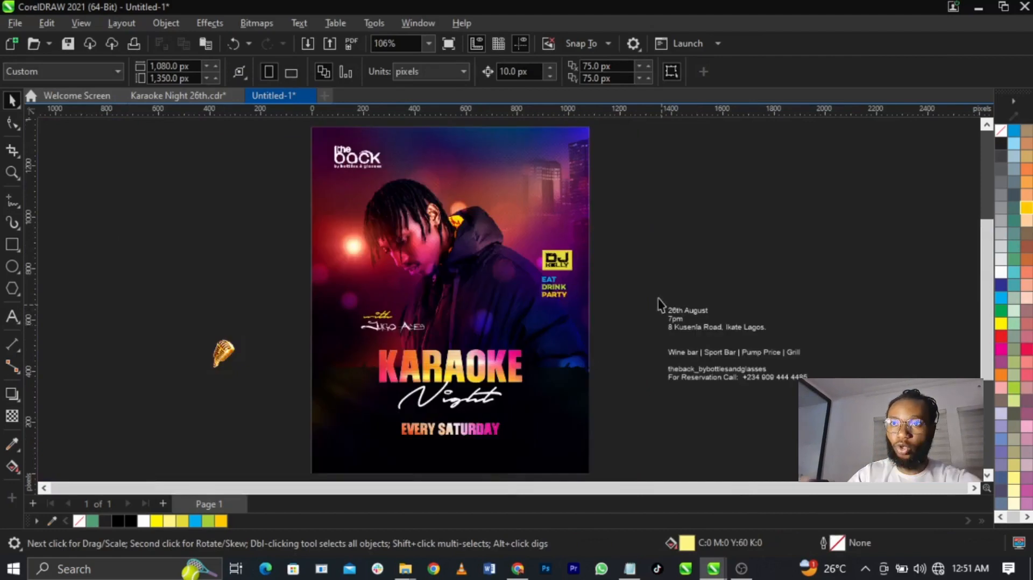
left_click_drag(629, 224, 529, 329)
left_click(682, 331)
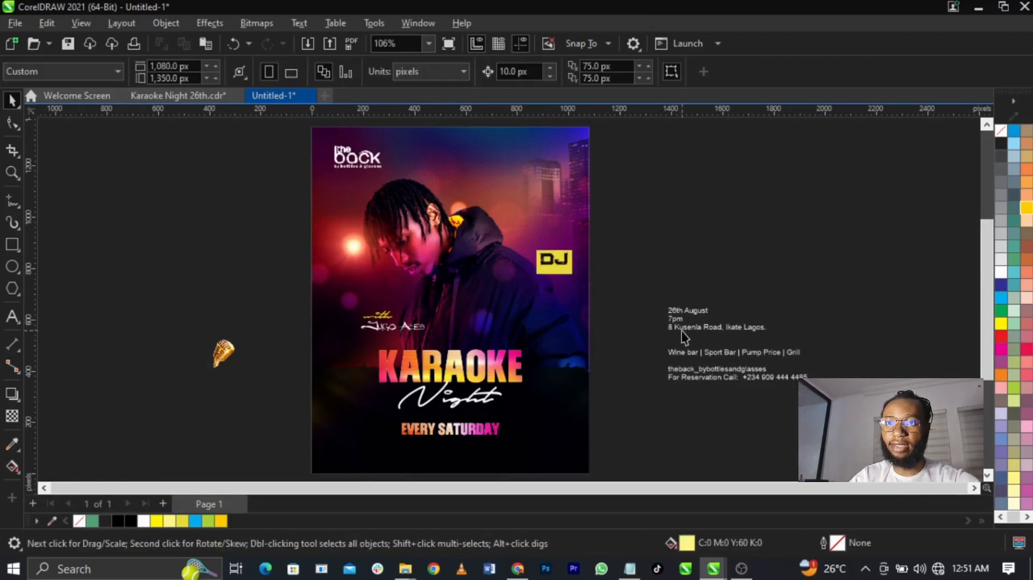
Cut the date, time and venue address lines from the event details and paste them as separate text below EVERY SATURDAY.
left_click(682, 330)
key("F8")
left_click_drag(780, 329, 645, 318)
key("ctrl+x")
left_click(432, 451)
key("ctrl+v")
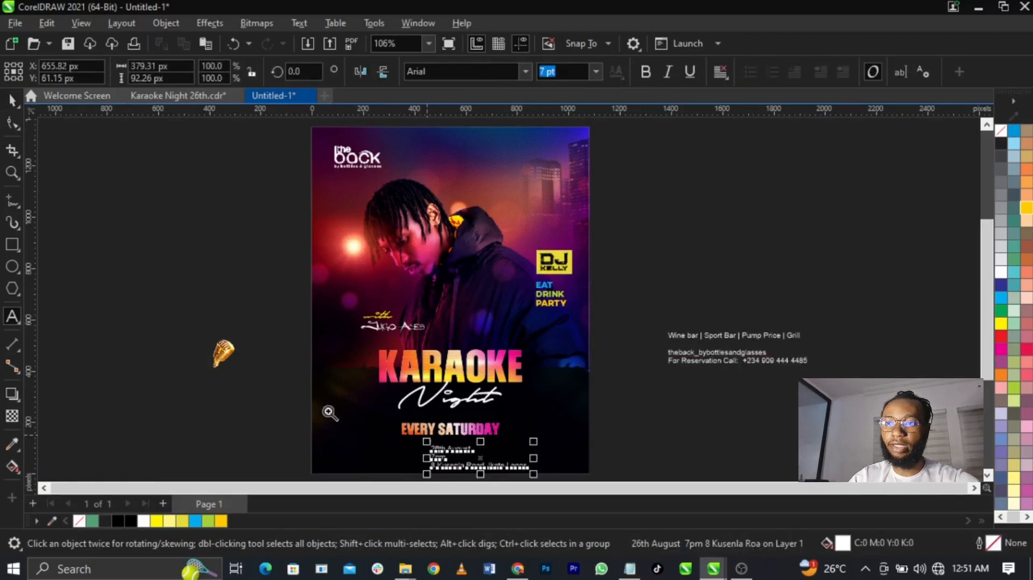
key("z")
left_click_drag(254, 350, 686, 444)
key("space")
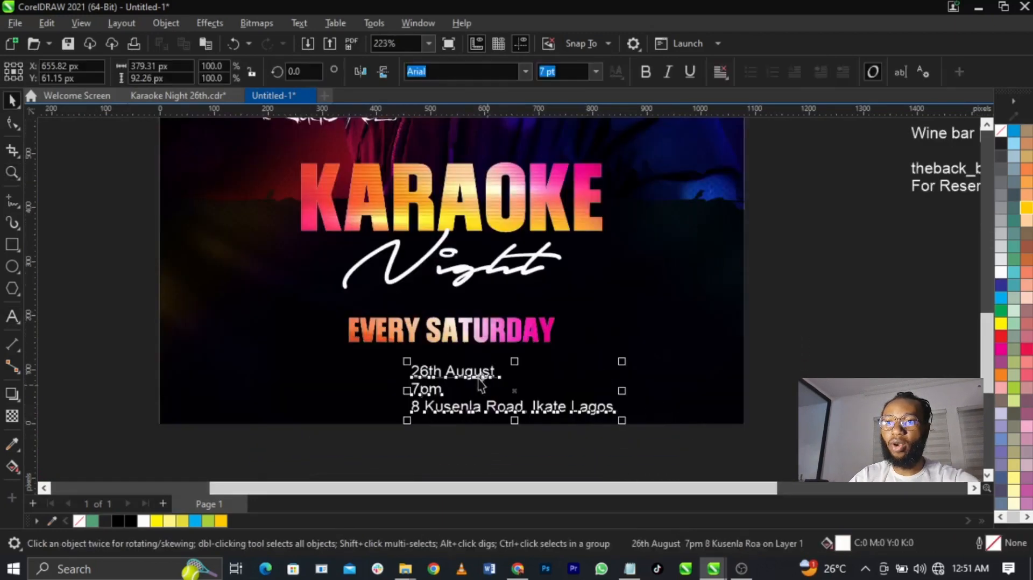
Move the date, time and address text off the flyer into the empty area beside the page.
left_click_drag(478, 377, 876, 356)
scroll(619, 295, "down", 1)
scroll(707, 275, "down", 2)
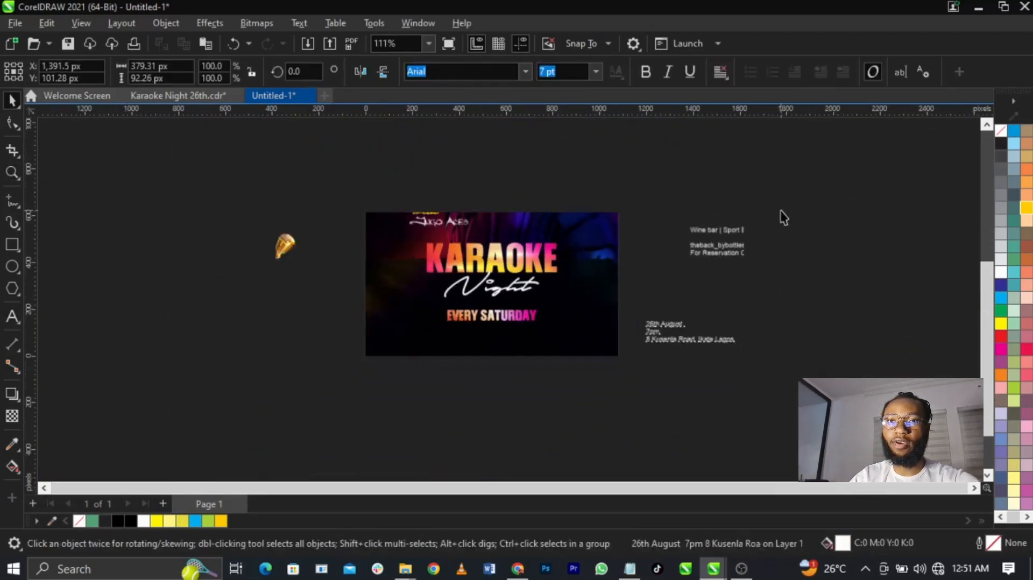
Cut the "Wine bar | Sport Bar | Pump Price | Grill" line from the event details and paste it as separate text below EVERY SATURDAY.
scroll(784, 219, "up", 1)
double_click(743, 230)
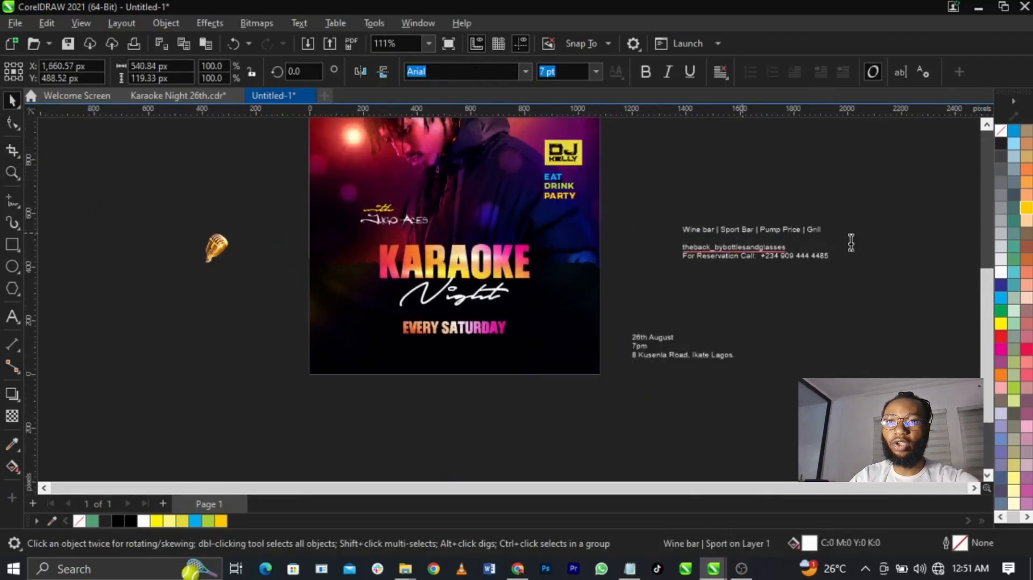
left_click_drag(822, 231, 668, 224)
key("ctrl+x")
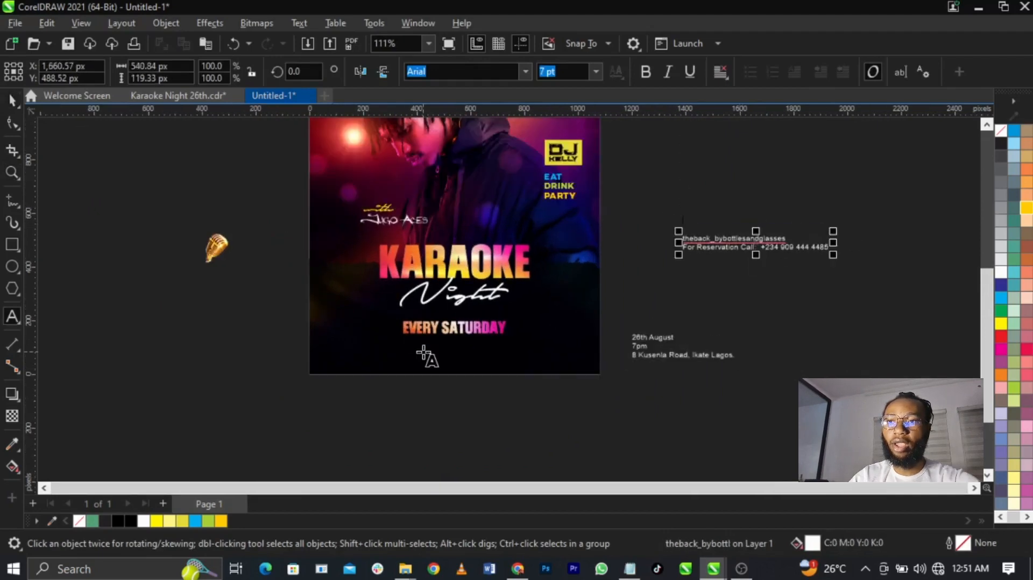
left_click(421, 350)
key("ctrl+v")
Cut the remaining social handle and reservation lines from the event details and paste them as new text just below the page.
double_click(704, 252)
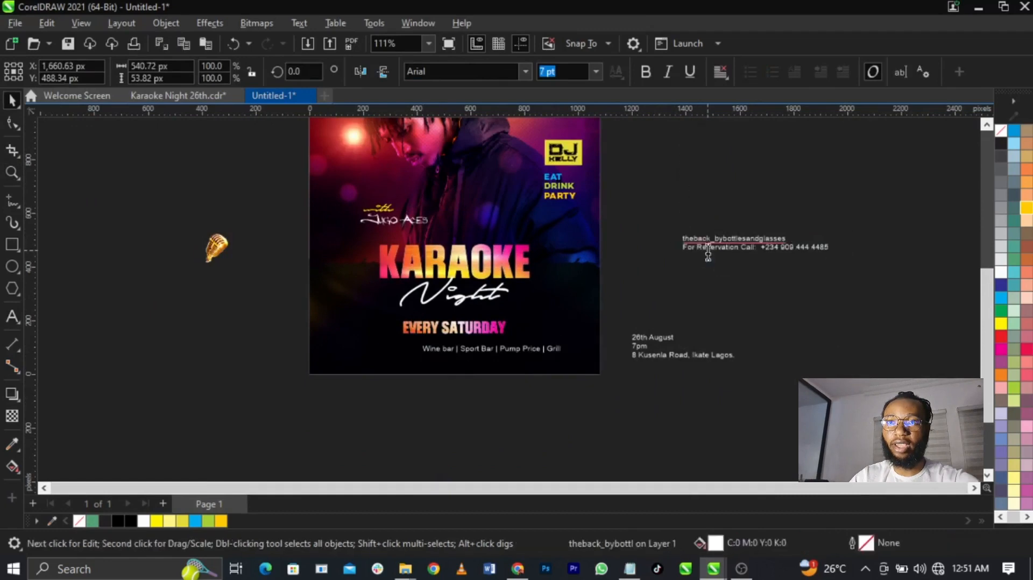
left_click_drag(680, 245, 792, 266)
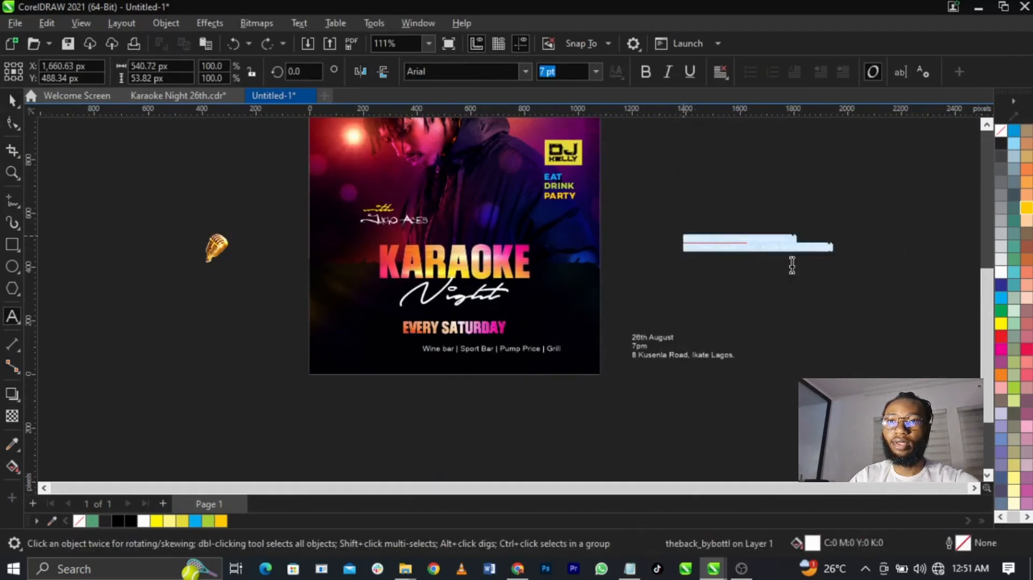
key("BackSpace")
key("ctrl+space")
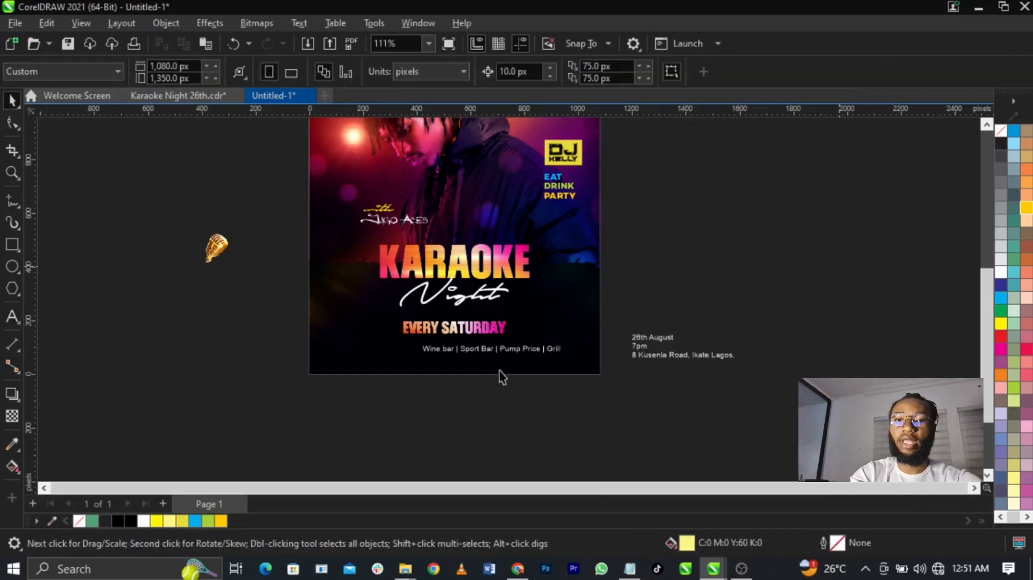
key("ctrl+a")
scroll(575, 290, "down", 1)
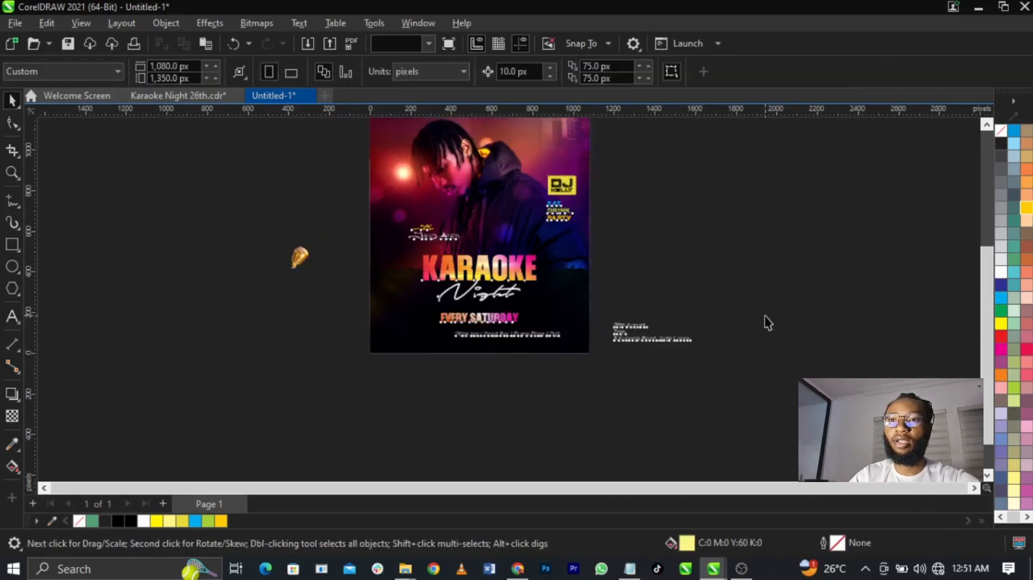
left_click(12, 317)
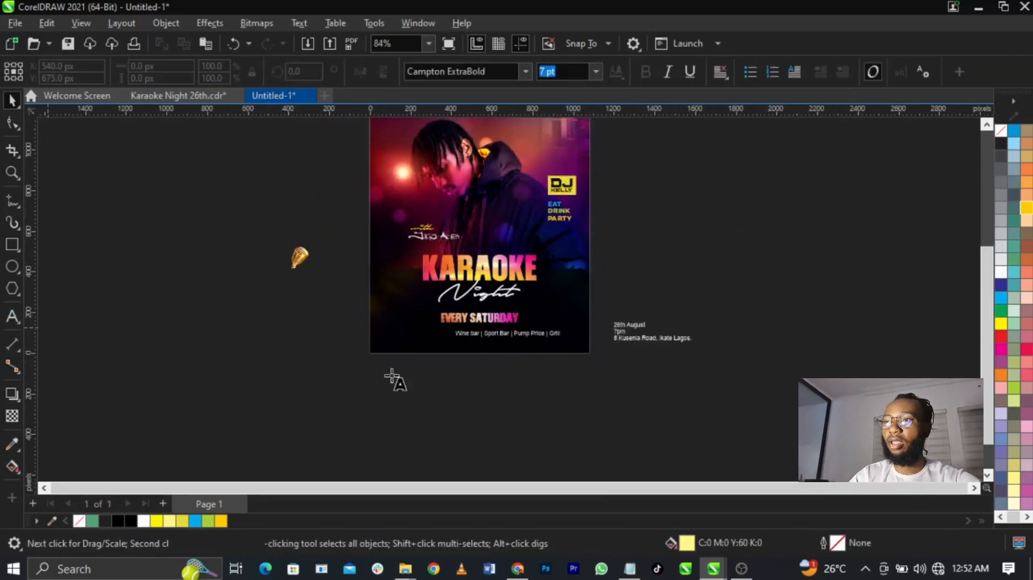
left_click(409, 376)
key("ctrl+v")
Shift the Wine bar services line closer beneath EVERY SATURDAY and convert it to uppercase.
key("F2")
left_click_drag(349, 294, 589, 382)
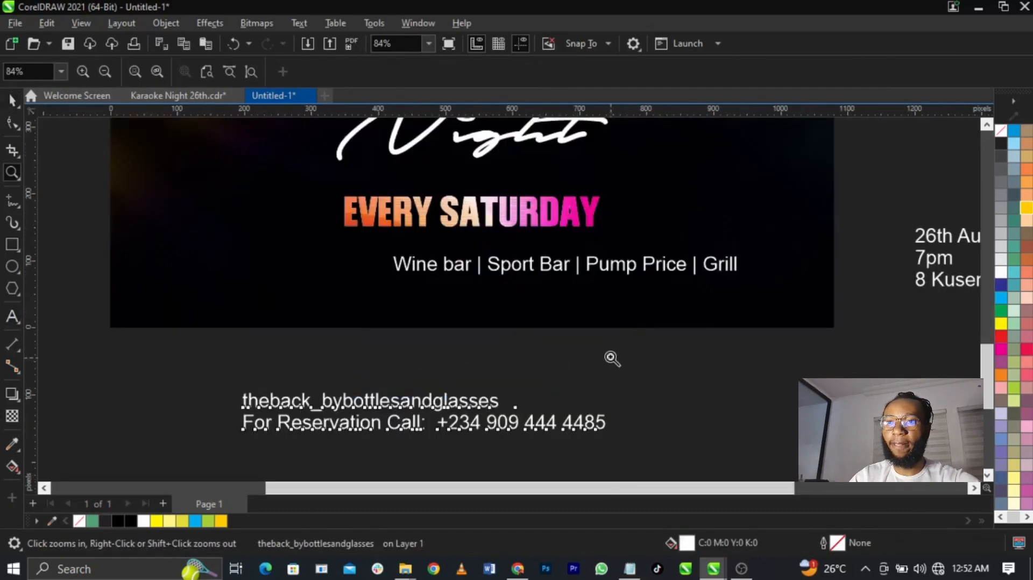
left_click_drag(577, 272, 523, 282)
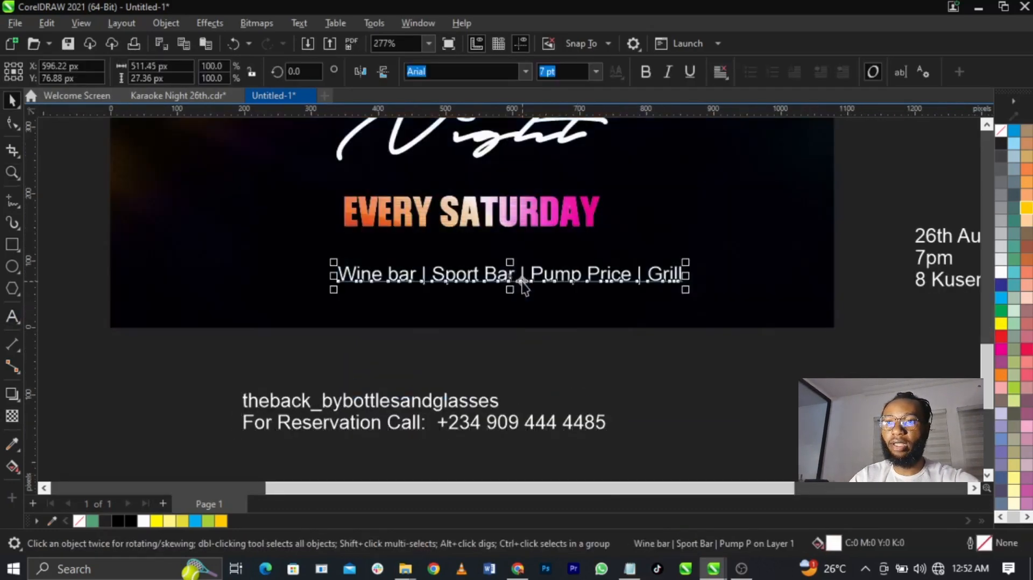
double_click(523, 282)
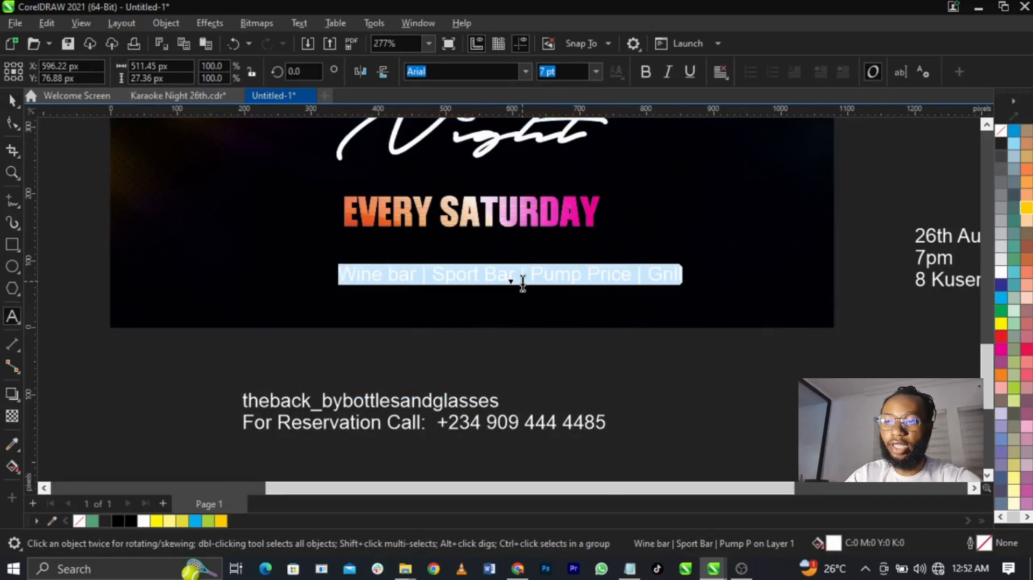
key("shift+F3")
key("Down")
key("Down")
key("Return")
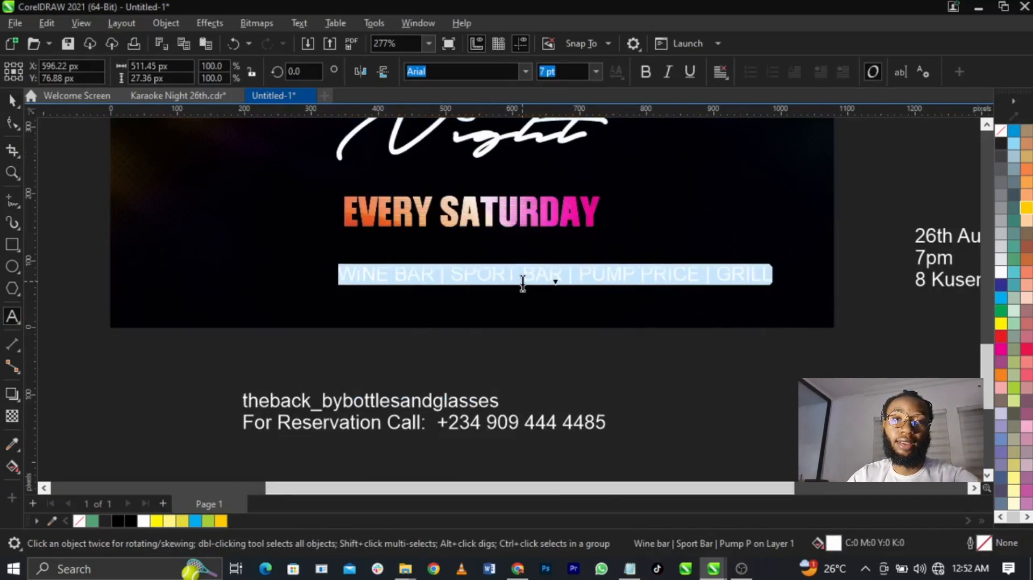
key("Escape")
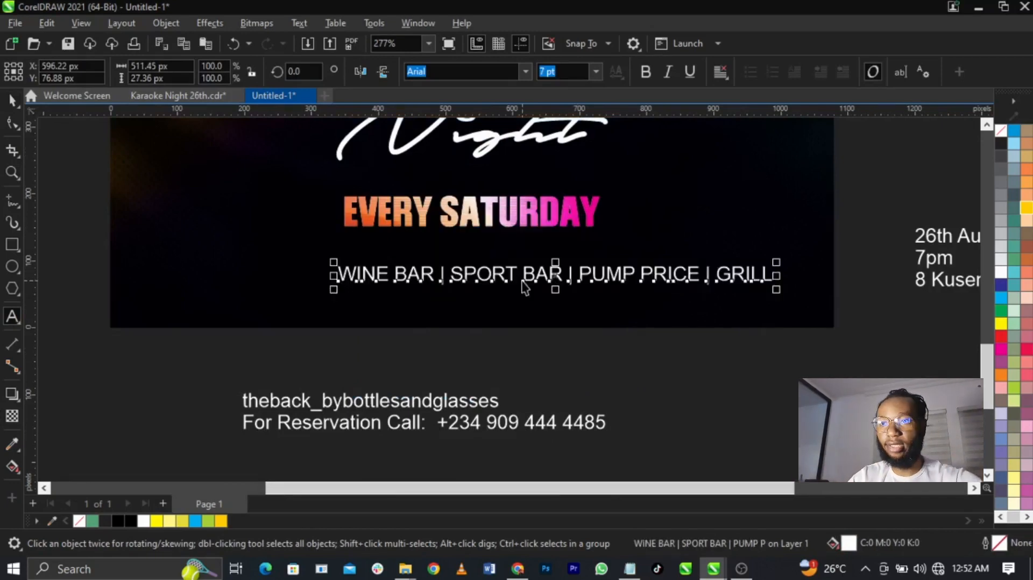
key("ctrl+space")
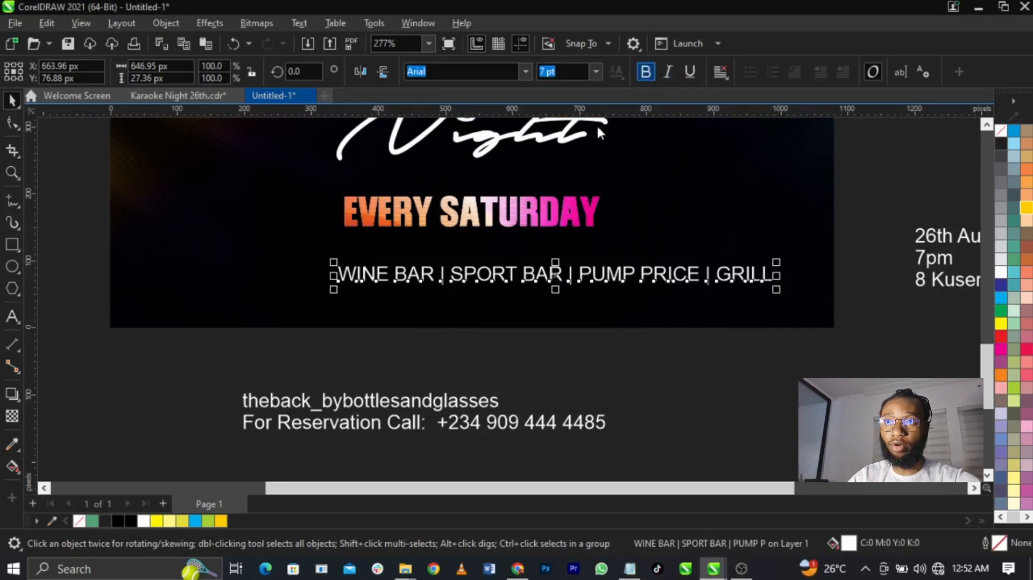
Set the services line in Campton ExtraBold, shrink it to about 450 px wide and move it under EVERY SATURDAY.
key("ctrl+b")
left_click(527, 71)
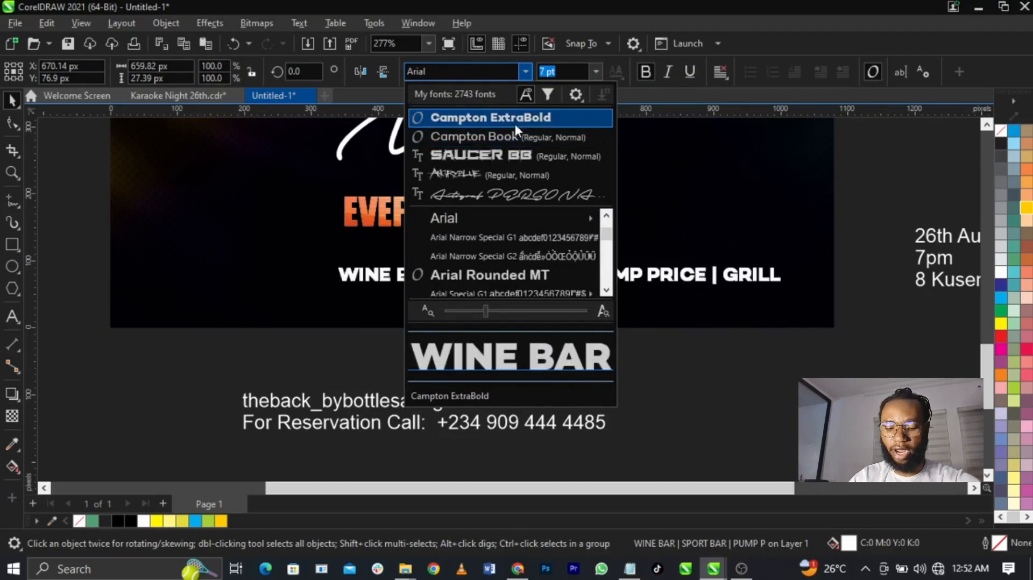
left_click(514, 119)
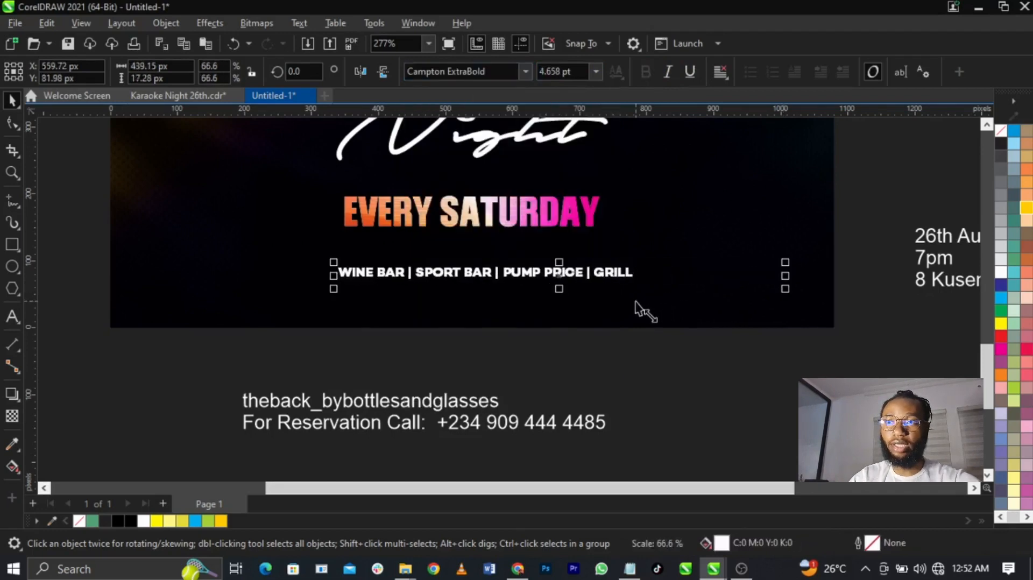
left_click_drag(614, 278, 584, 268)
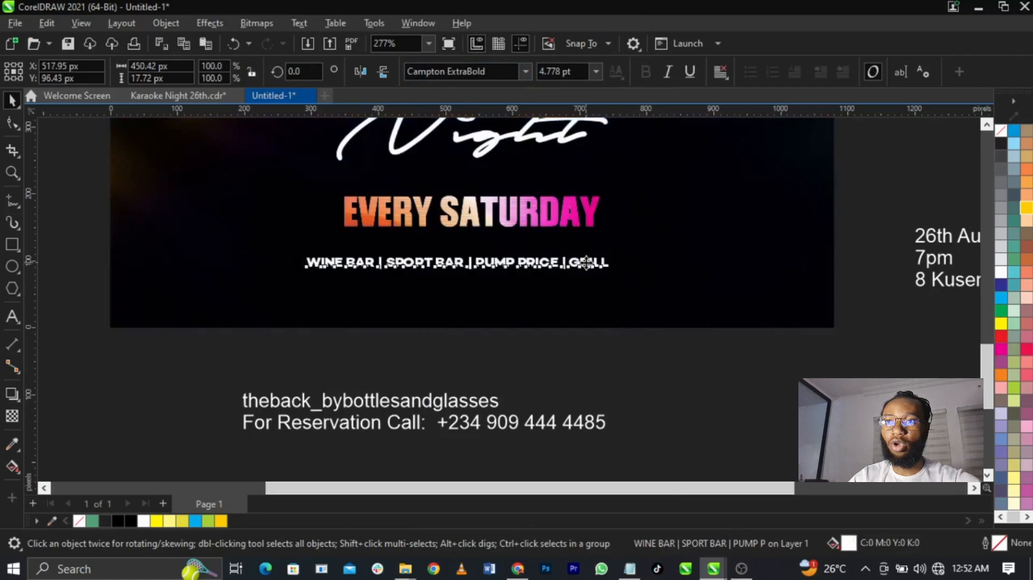
Add extra spaces around each vertical separator between WINE BAR, SPORT BAR, PUMP PRICE and GRILL.
double_click(337, 263)
left_click(379, 262)
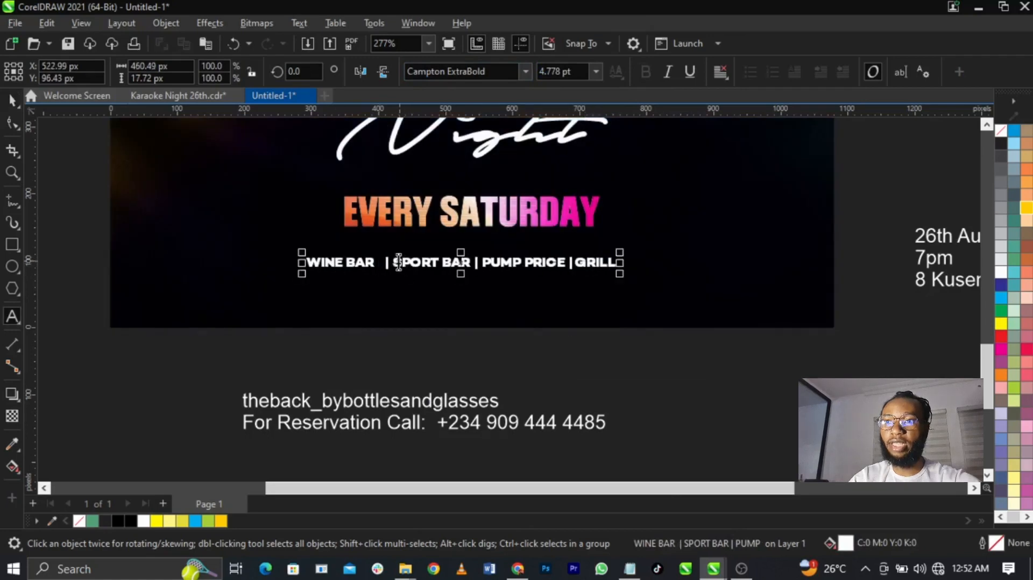
left_click(397, 263)
left_click(479, 262)
left_click(492, 262)
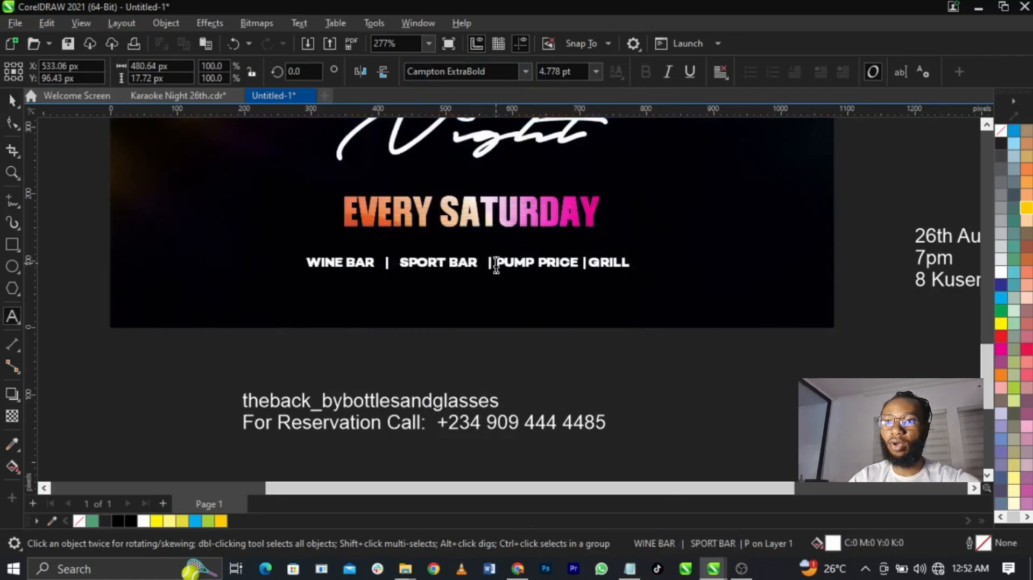
left_click(592, 264)
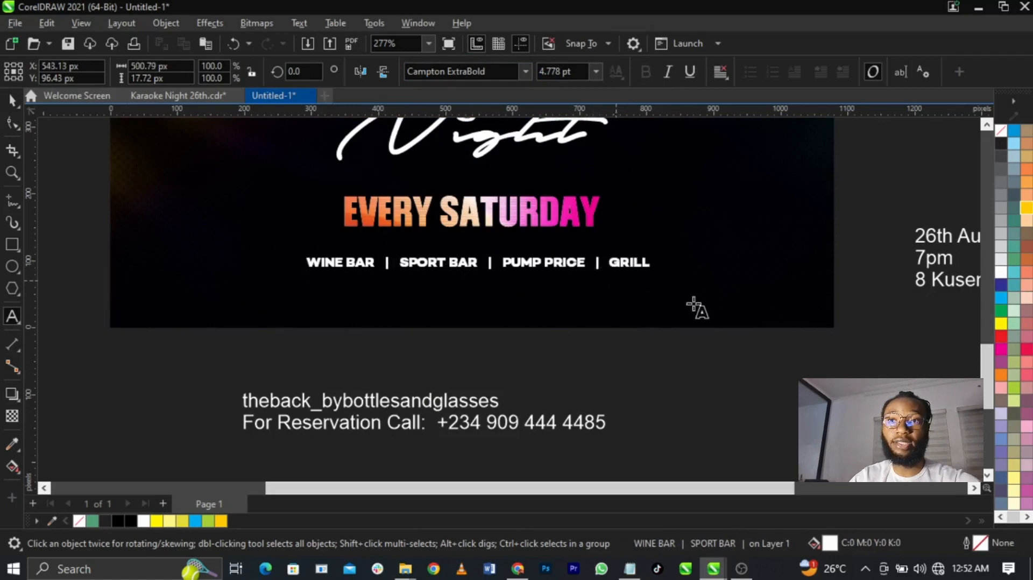
Centre the services line horizontally on the flyer, enlarge it to about 594 px wide and nudge it slightly upward.
key("ctrl+space")
left_click(697, 309, "shift")
key("c")
key("Escape")
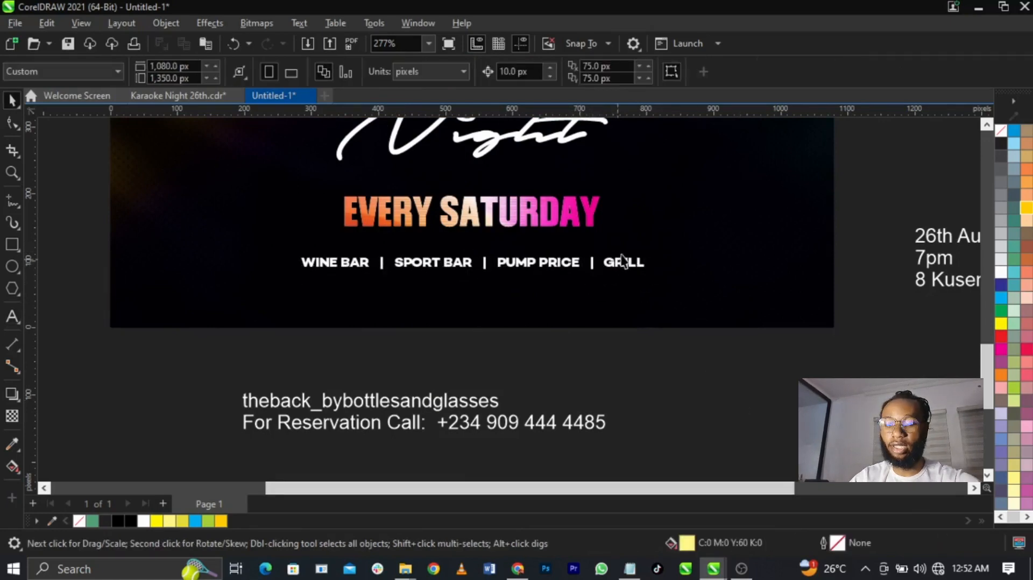
left_click(622, 262)
left_click_drag(655, 285, 675, 287)
left_click_drag(565, 263, 566, 258)
left_click(673, 430)
Join the social handle and the reservation call text into one line with a wide gap between them.
left_click(498, 407)
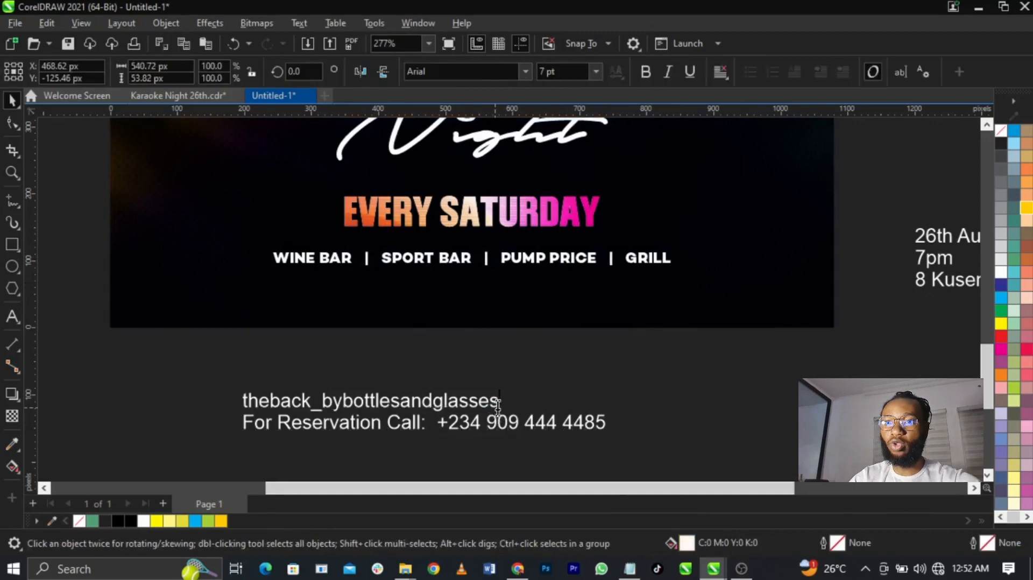
left_click(499, 407)
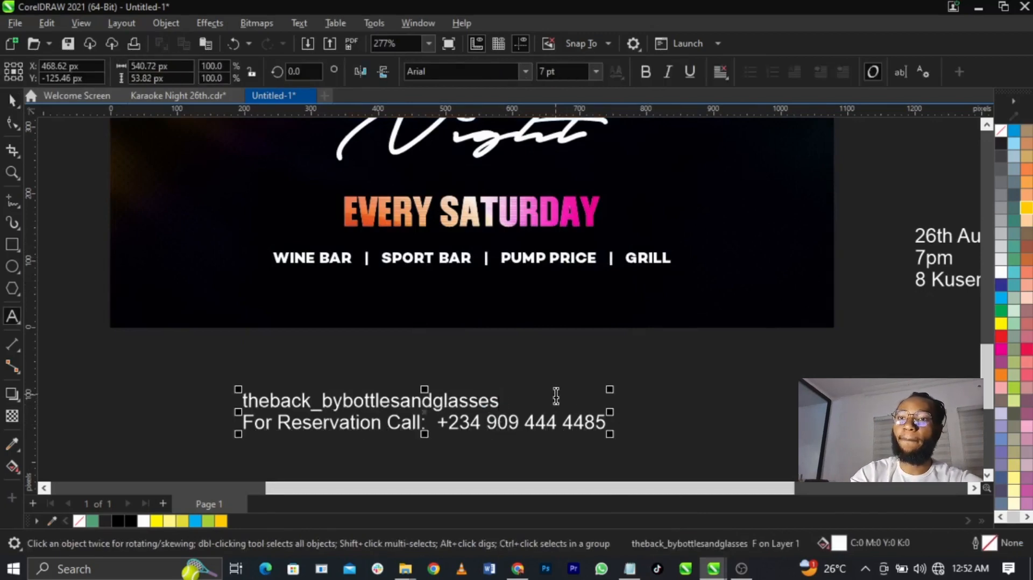
key("Delete")
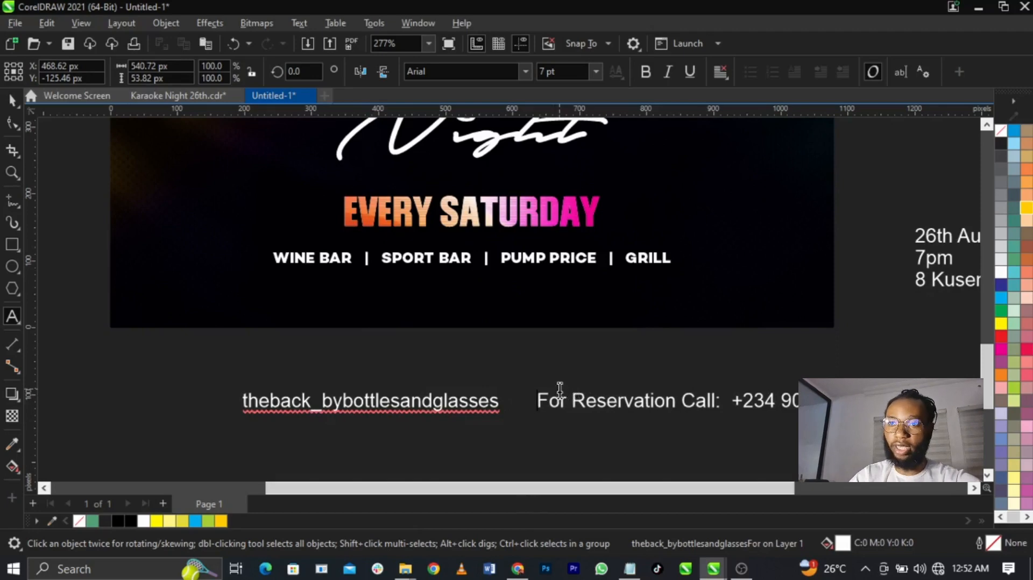
Set the contact line in Campton Book and fit it, scaled down, beneath the services line on the flyer.
key("ctrl+a")
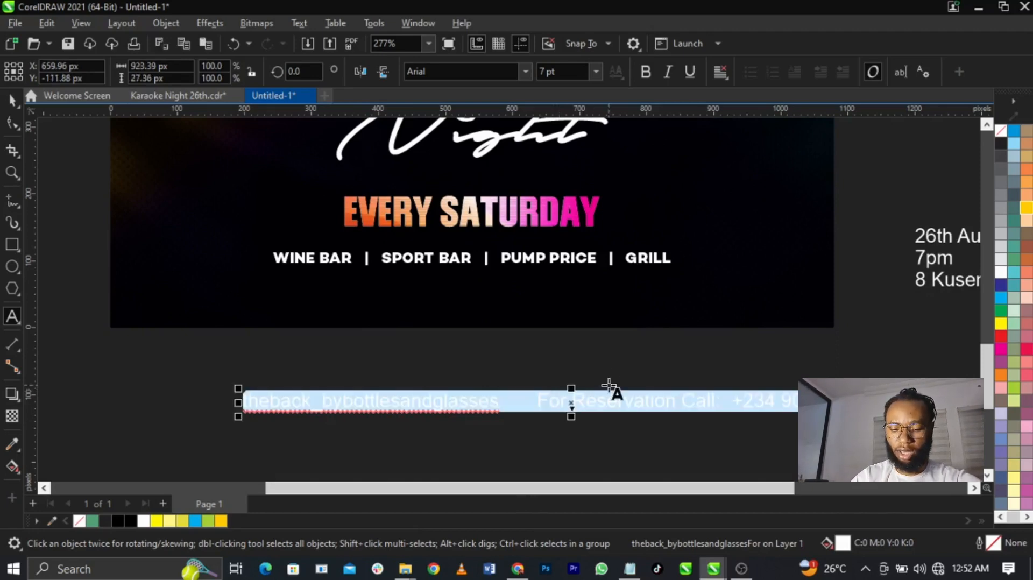
key("ctrl+space")
left_click(525, 72)
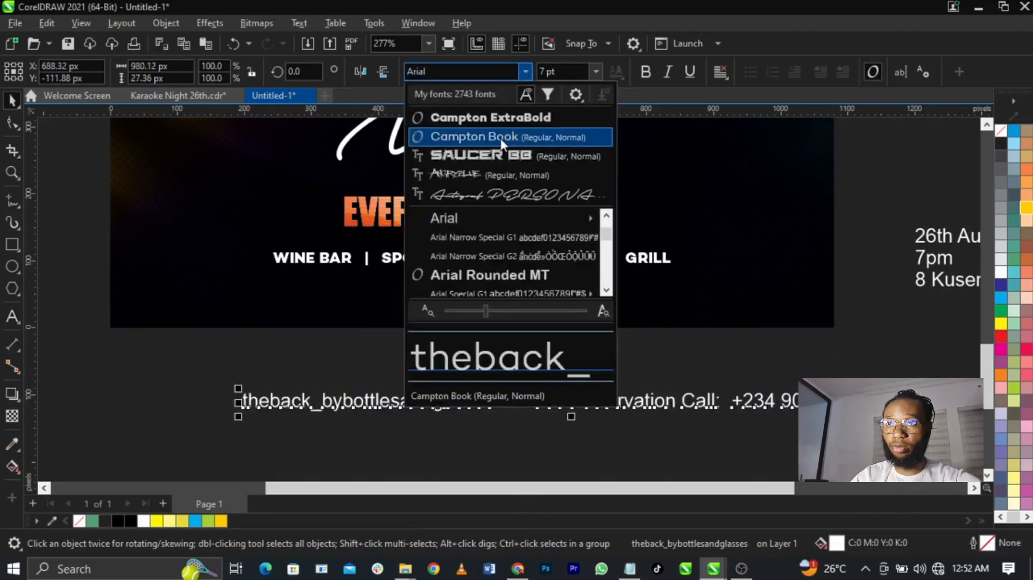
left_click(501, 138)
left_click_drag(685, 390, 611, 298)
left_click_drag(845, 325, 728, 327)
Draw a rectangle about 808 px wide and 37 px high over the contact line.
left_click(558, 265)
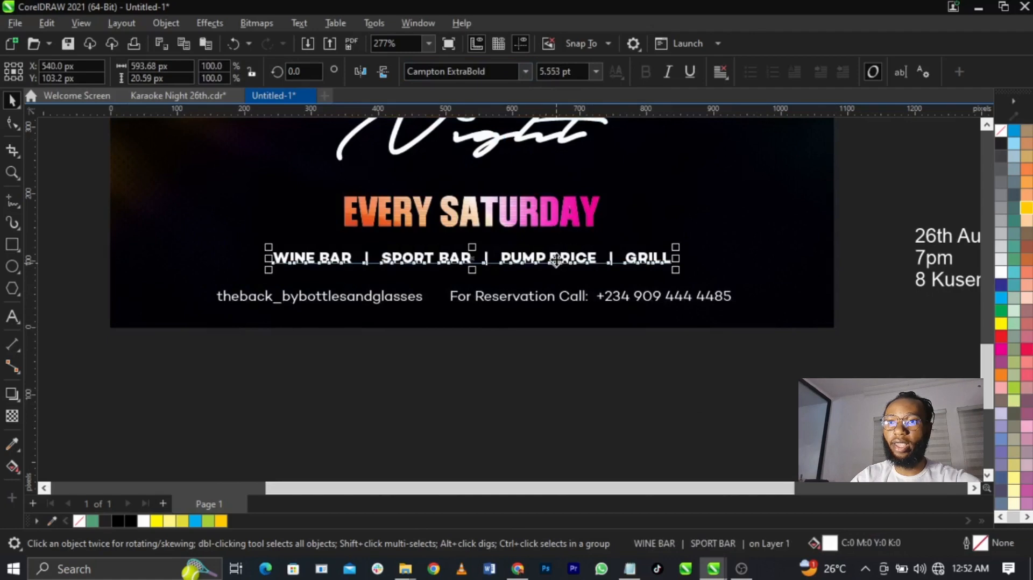
scroll(482, 289, "up", 1)
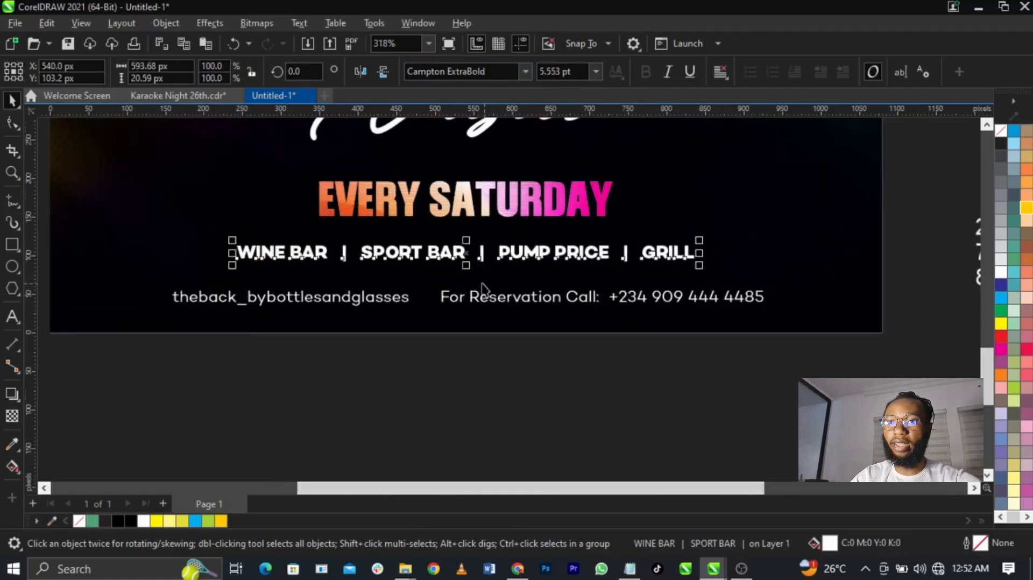
left_click(12, 247)
left_click_drag(155, 285, 777, 313)
key("space")
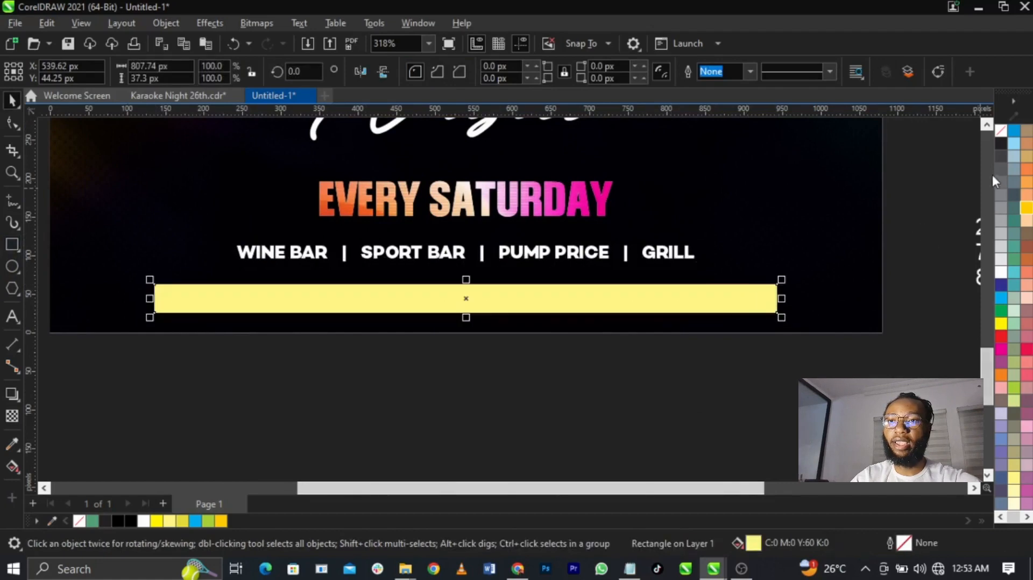
Give the rectangle no fill and a white hairline outline, and centre it around the contact line.
left_click(999, 132)
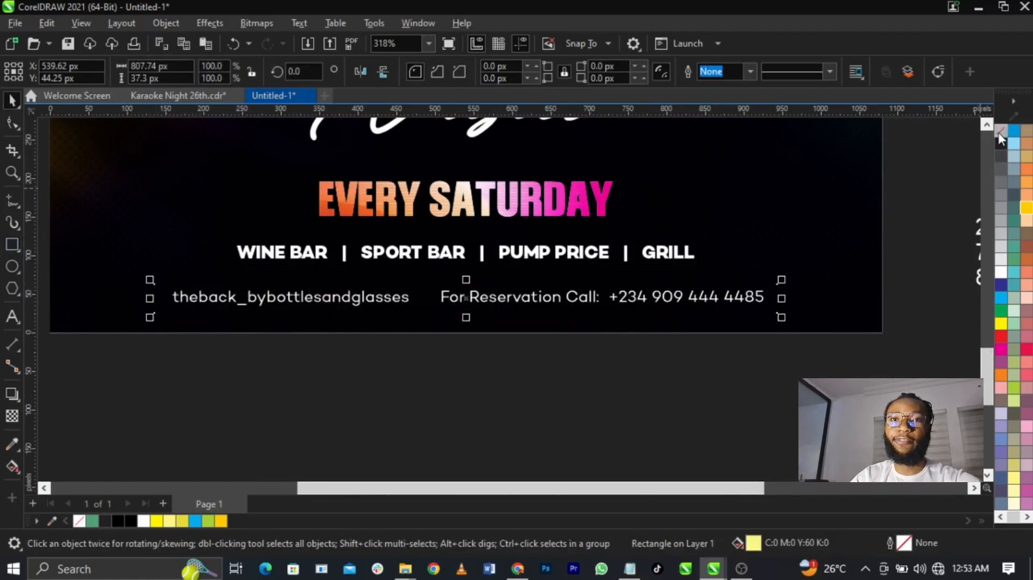
right_click(1001, 279)
left_click(937, 284)
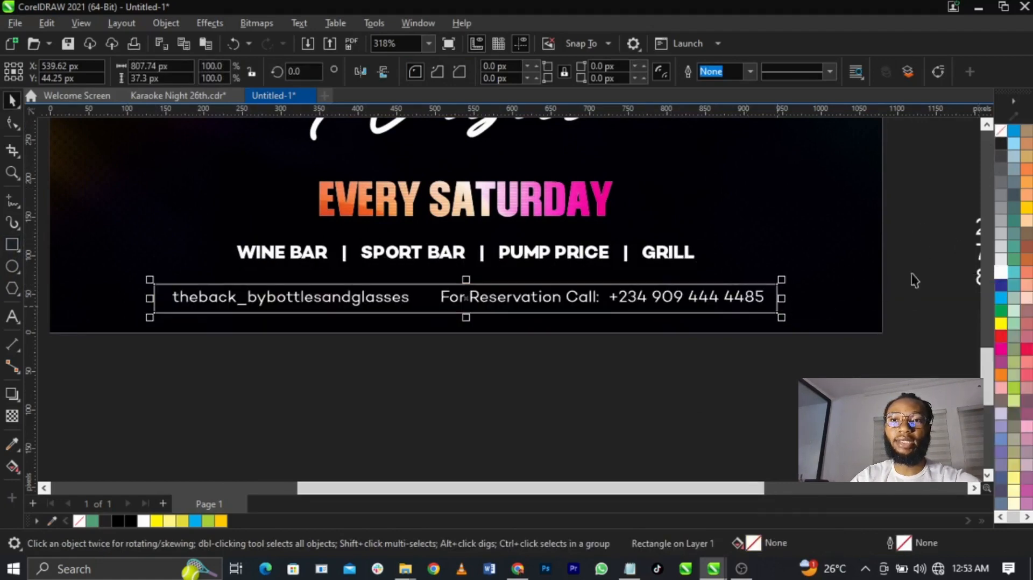
left_click_drag(925, 270, 118, 361)
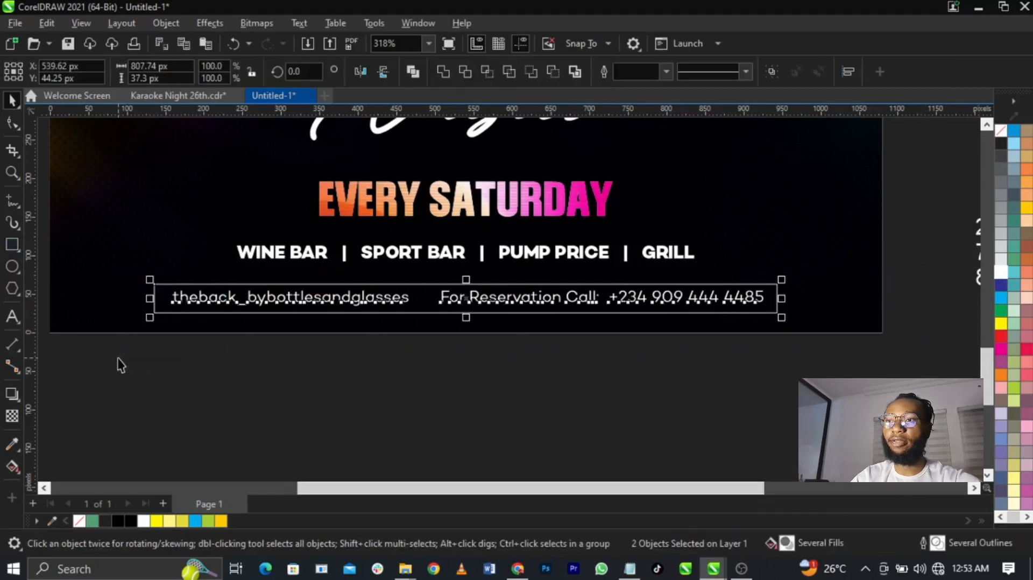
left_click(428, 383)
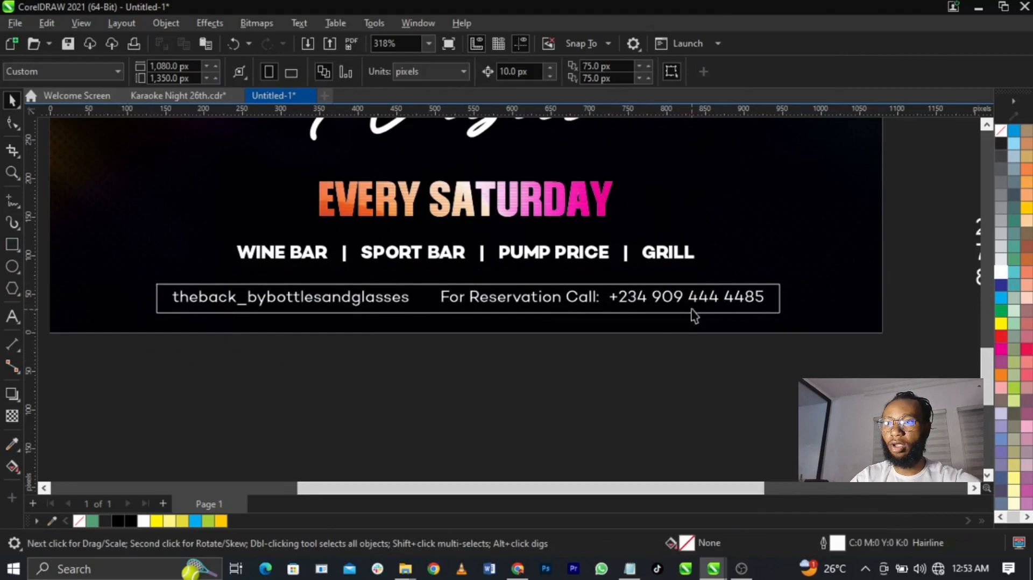
Round the contact rectangle's corners fully to an 18.65 px radius, forming a pill-shaped frame.
left_click(770, 304)
left_click(7, 128)
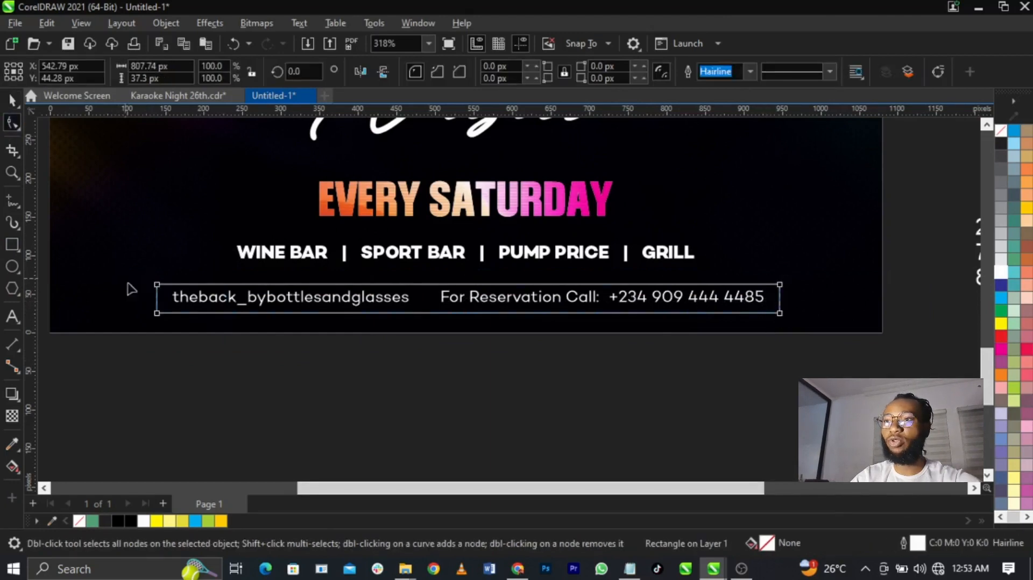
scroll(173, 288, "up", 2)
left_click_drag(173, 279, 194, 300)
key("space")
scroll(281, 334, "down", 2)
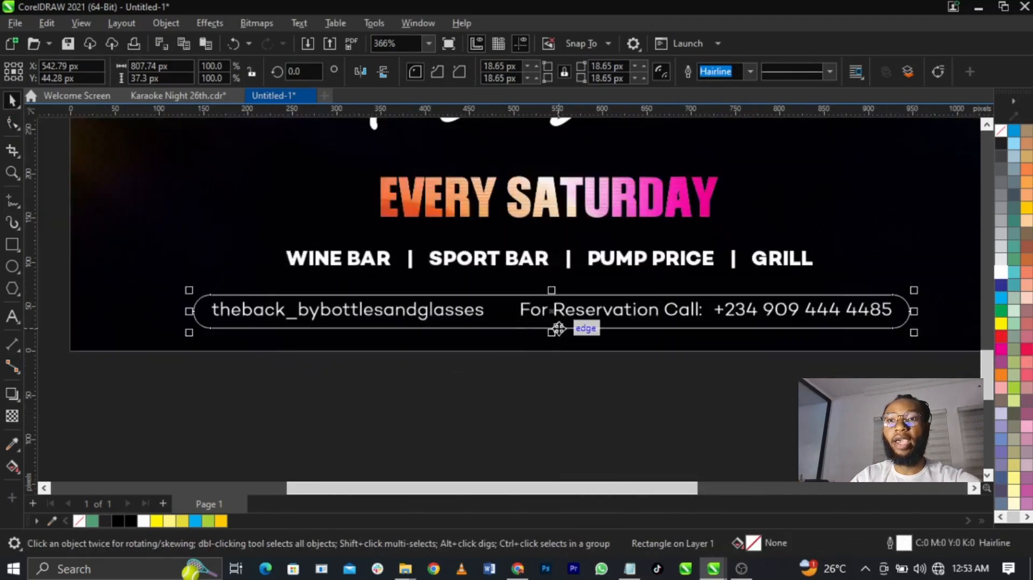
Set the white outline width of the pill-shaped contact frame to 0.5 pt.
double_click(905, 545)
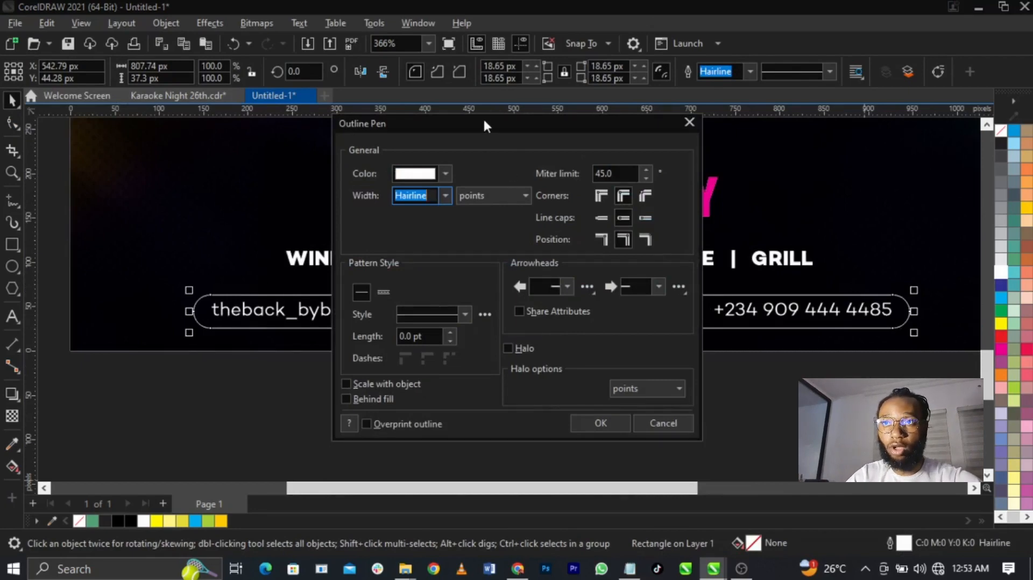
left_click_drag(484, 122, 717, 106)
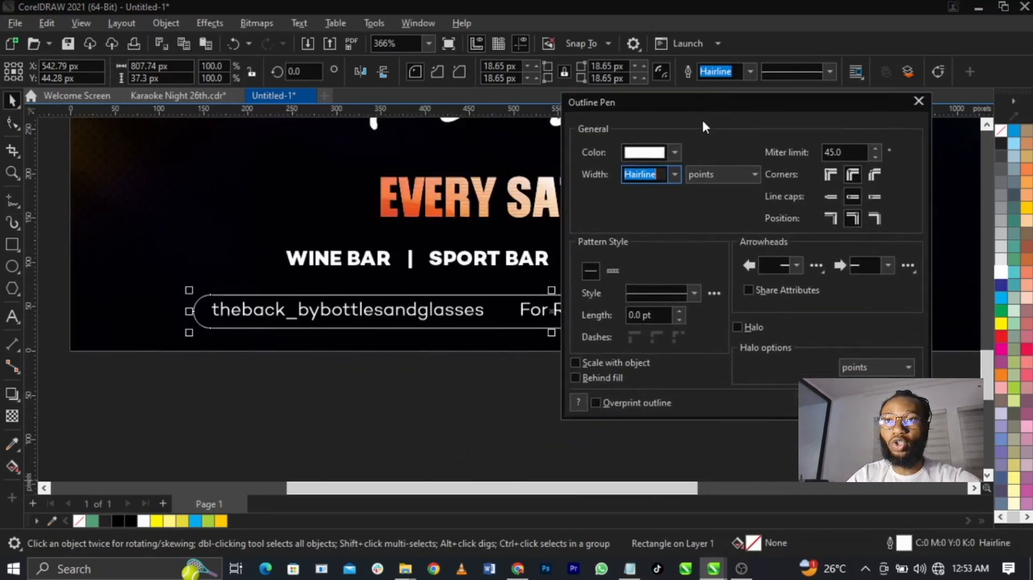
left_click(675, 174)
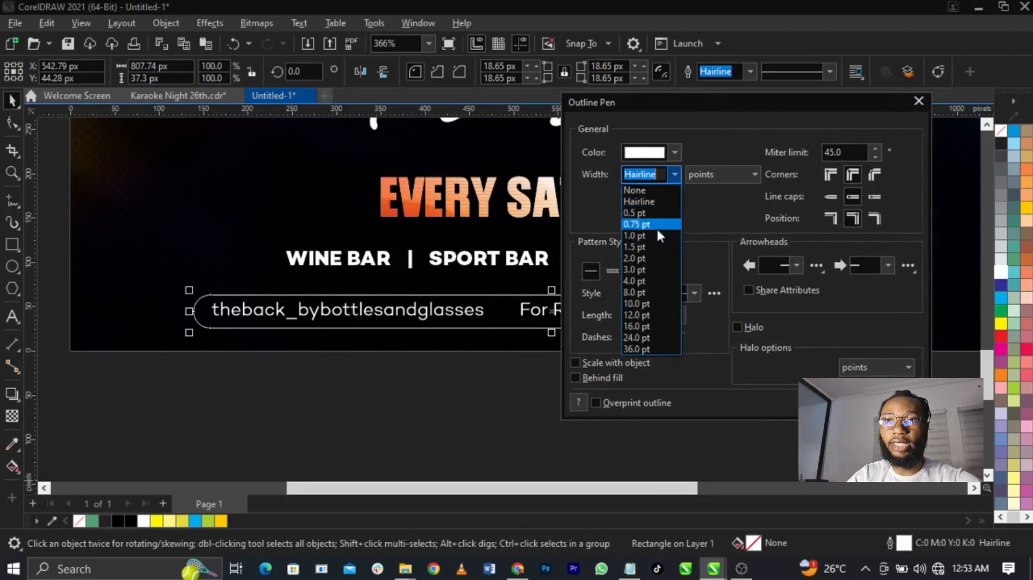
left_click(657, 258)
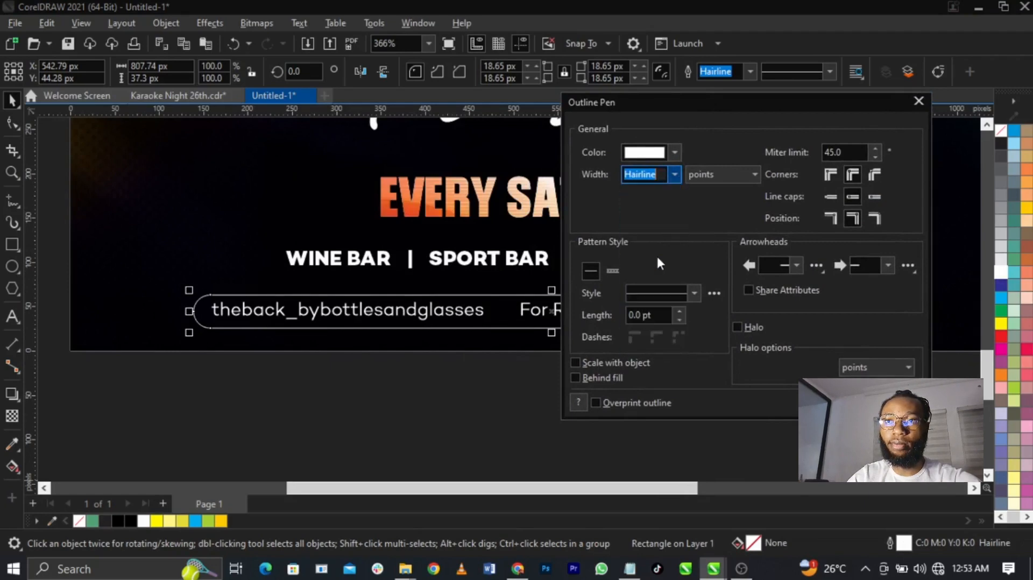
left_click(673, 177)
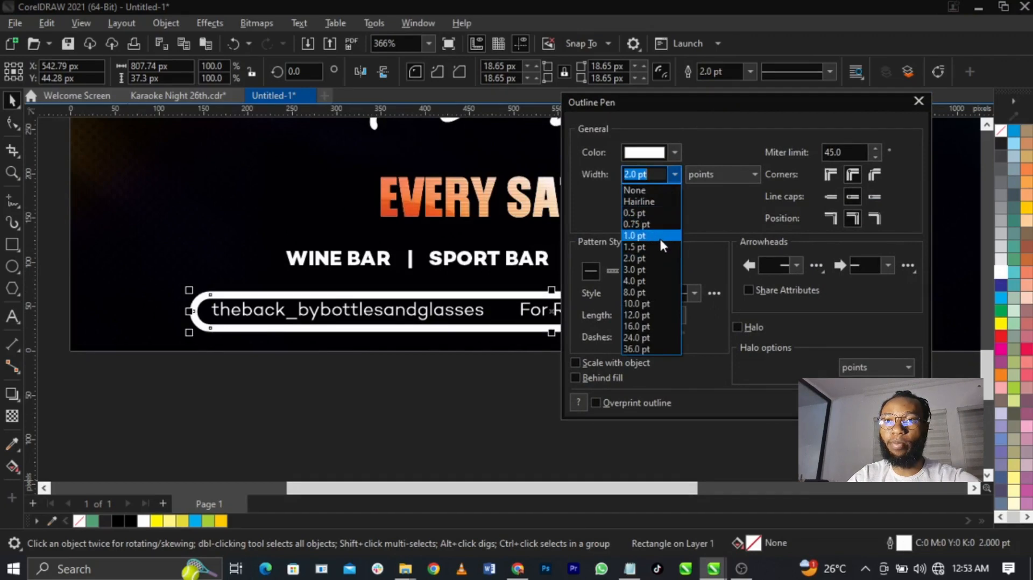
left_click(660, 235)
left_click(673, 174)
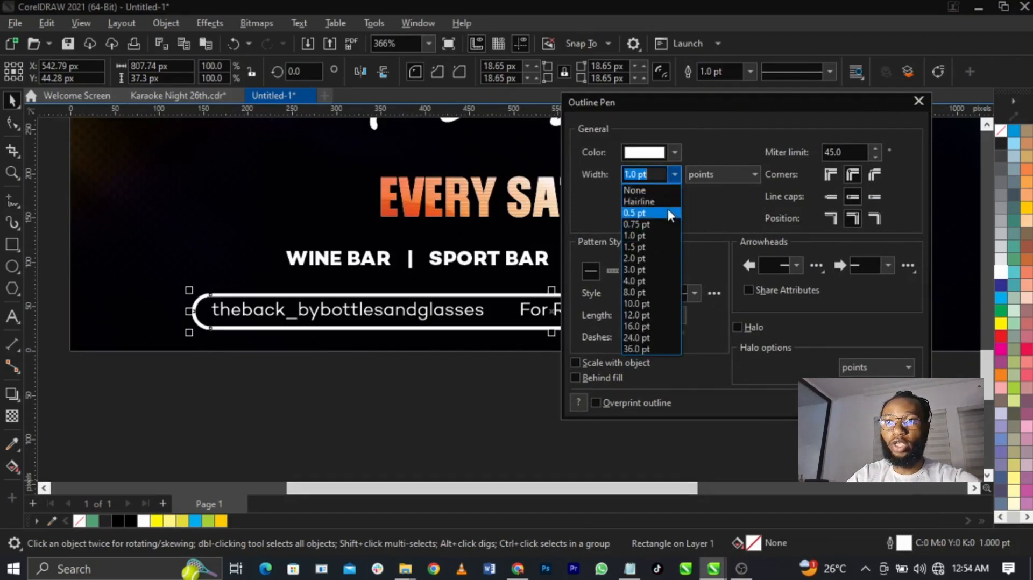
left_click(671, 223)
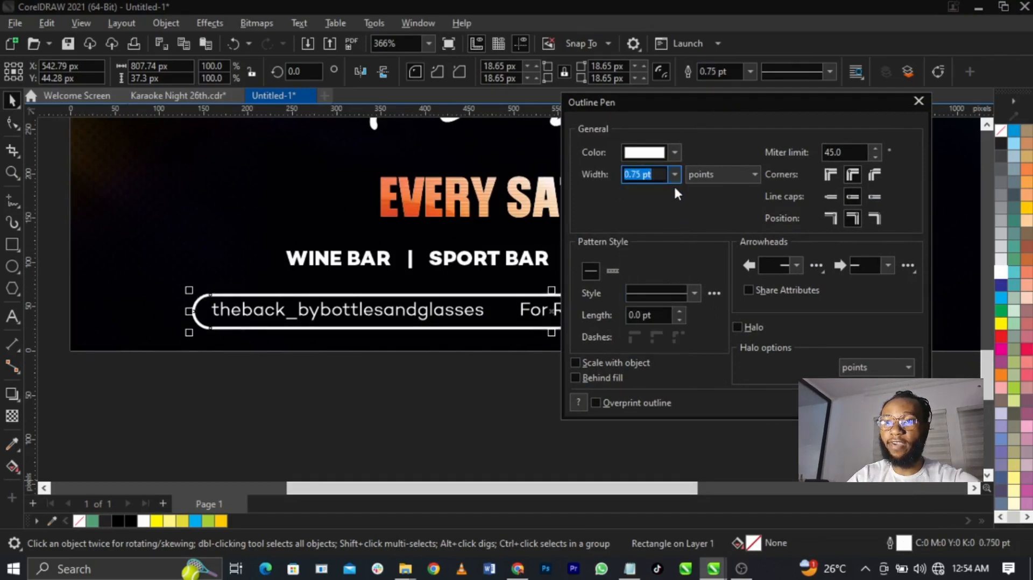
left_click(674, 174)
left_click(658, 207)
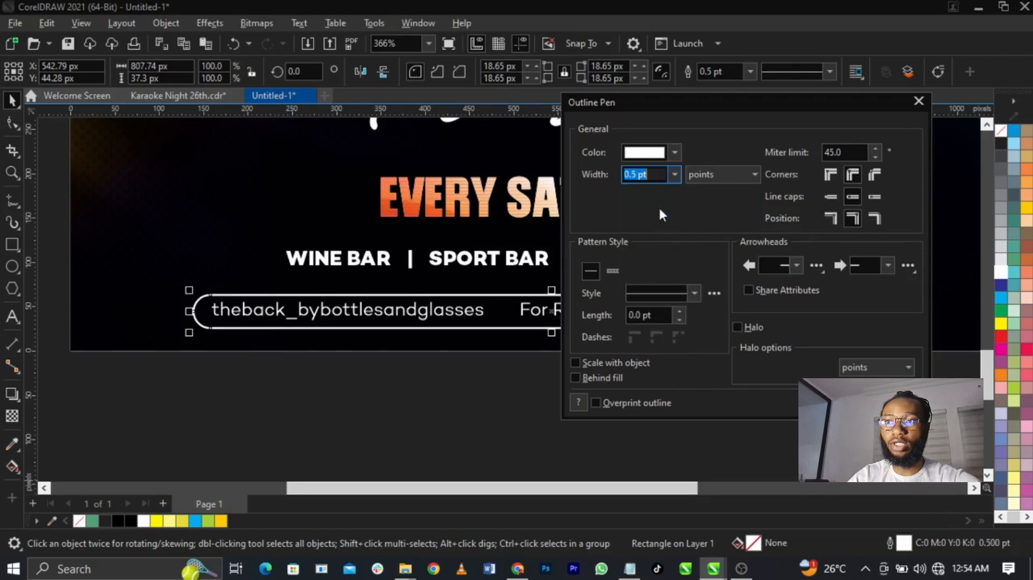
left_click(841, 402)
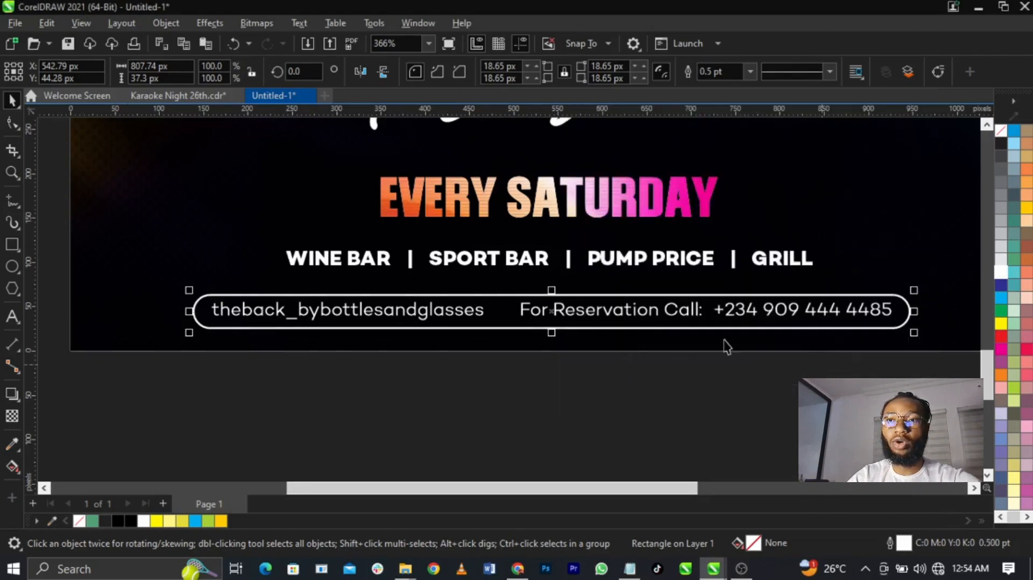
left_click(605, 364)
Shrink the contact frame's height to about 32 px, keeping it centred around the contact line.
left_click(601, 328)
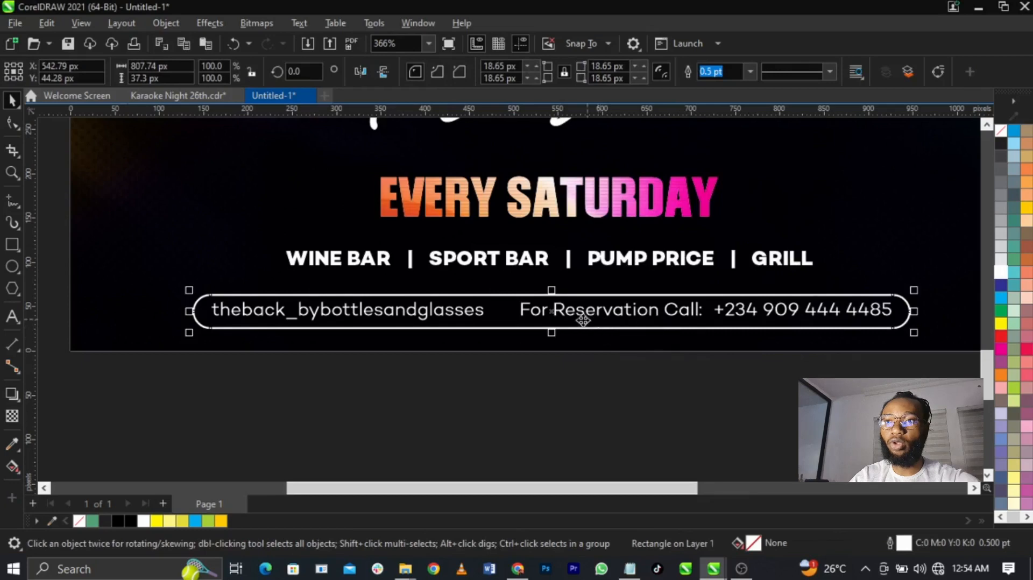
scroll(579, 320, "up", 5)
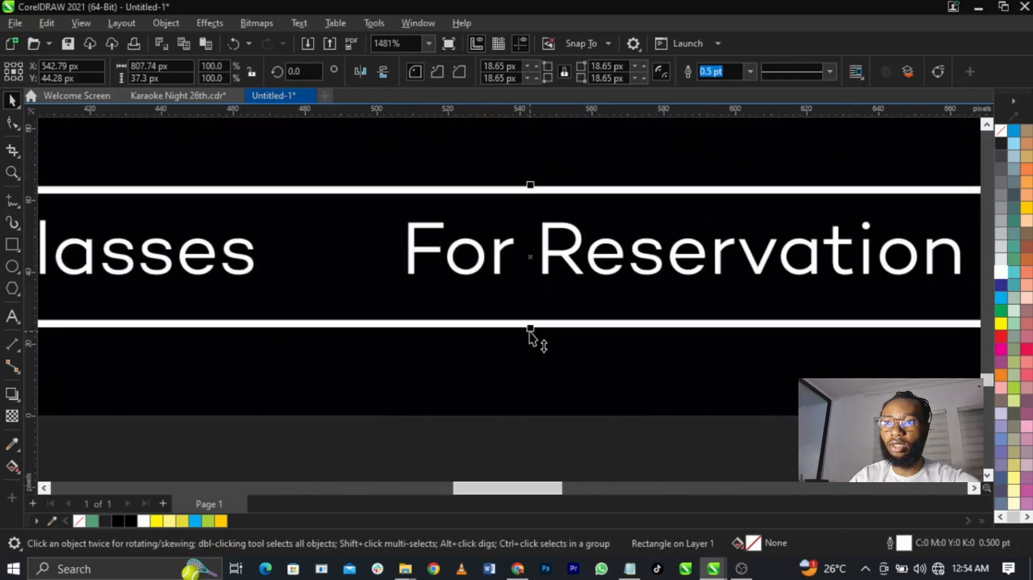
left_click_drag(531, 329, 530, 319)
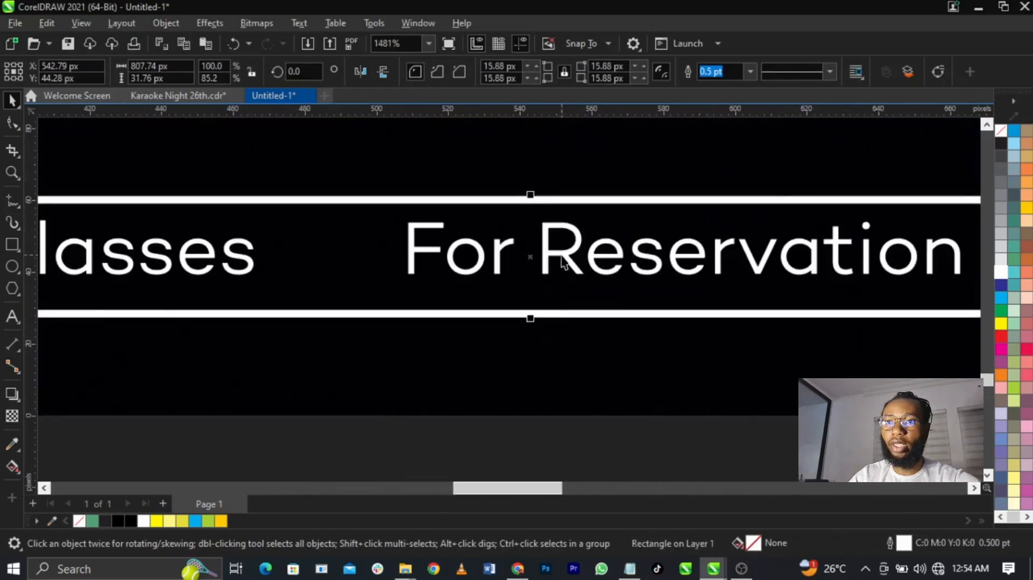
left_click(562, 255, "shift")
left_click(559, 373)
Convert the contact frame's outline to an object.
left_click(571, 314)
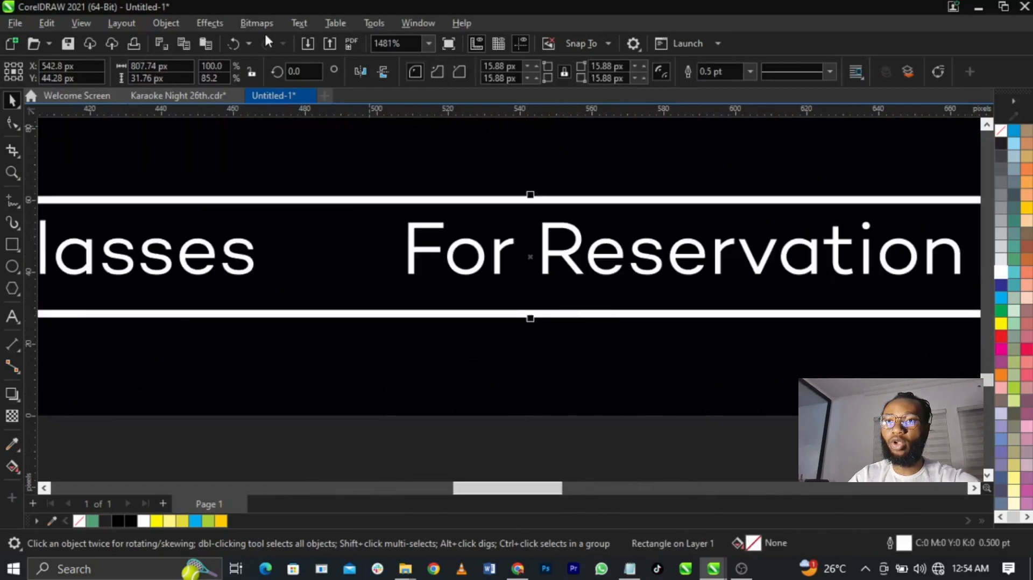
left_click(175, 25)
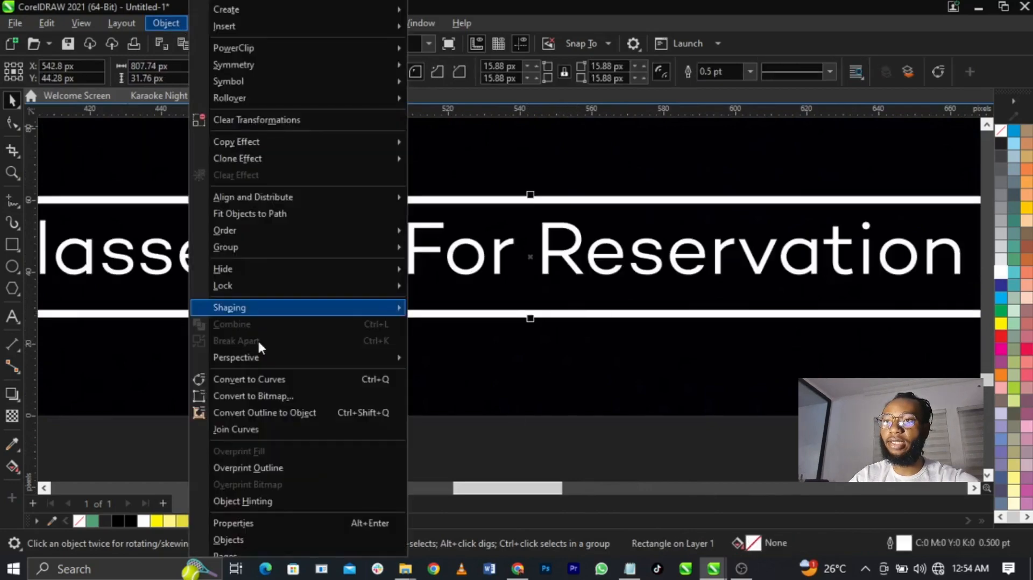
left_click(310, 415)
scroll(450, 392, "down", 3)
scroll(491, 376, "up", 2)
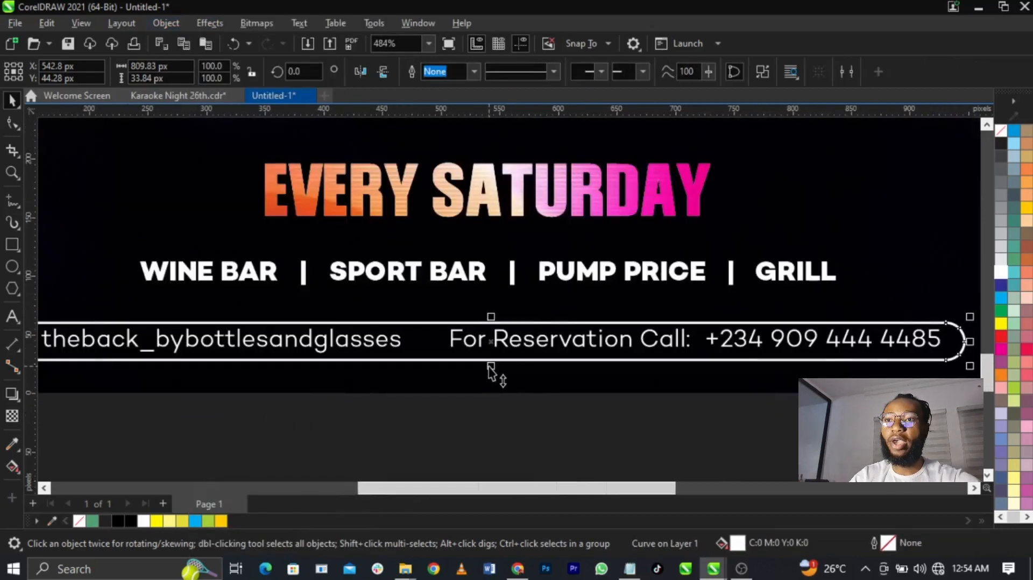
scroll(517, 369, "down", 4)
left_click(560, 404)
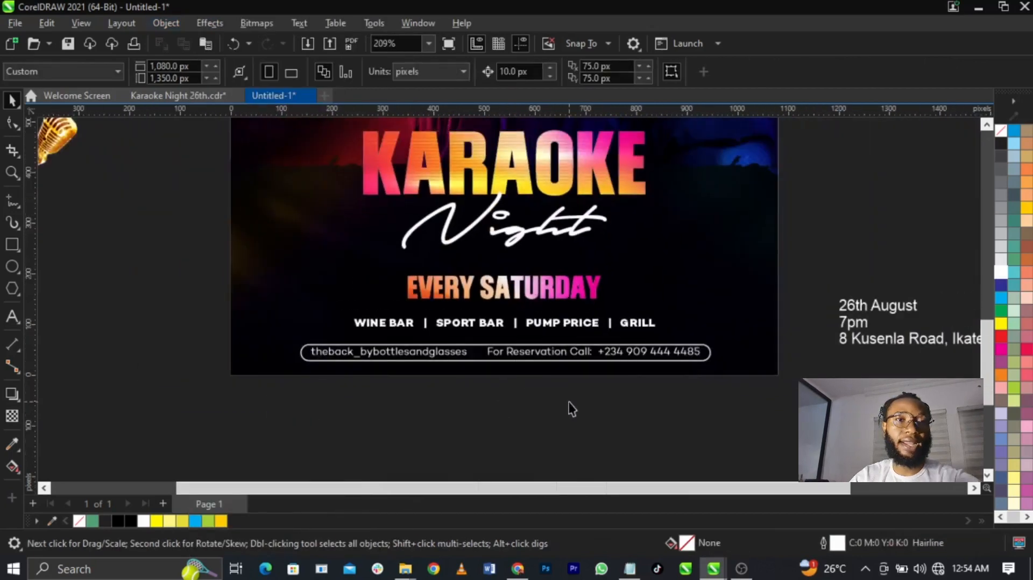
Copy the colourful background image out of the EVERY SATURDAY text and PowerClip the copy inside the contact frame.
left_click(581, 289)
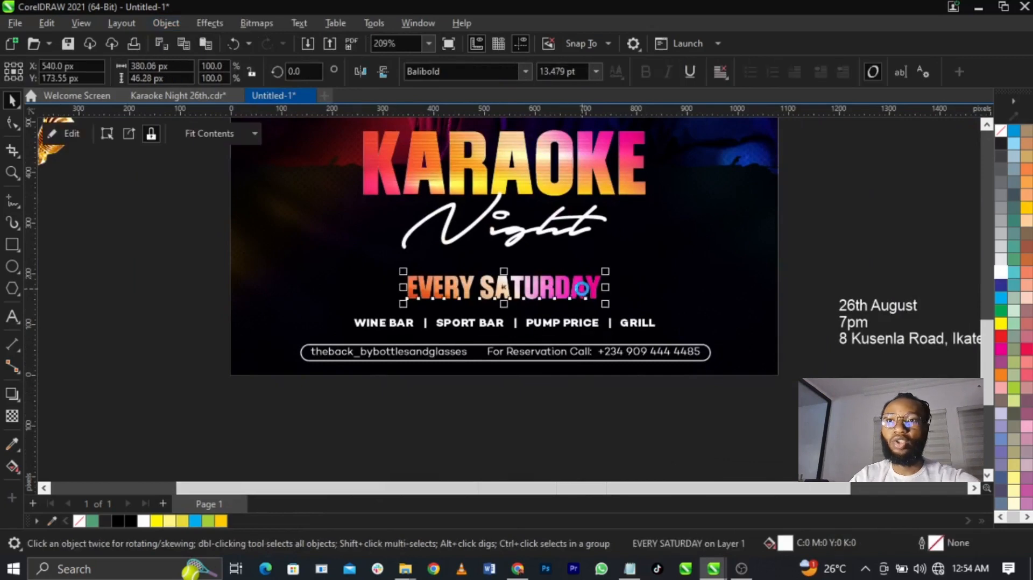
left_click(583, 312, "ctrl")
left_click(584, 313)
key("ctrl+c")
left_click(720, 417, "ctrl")
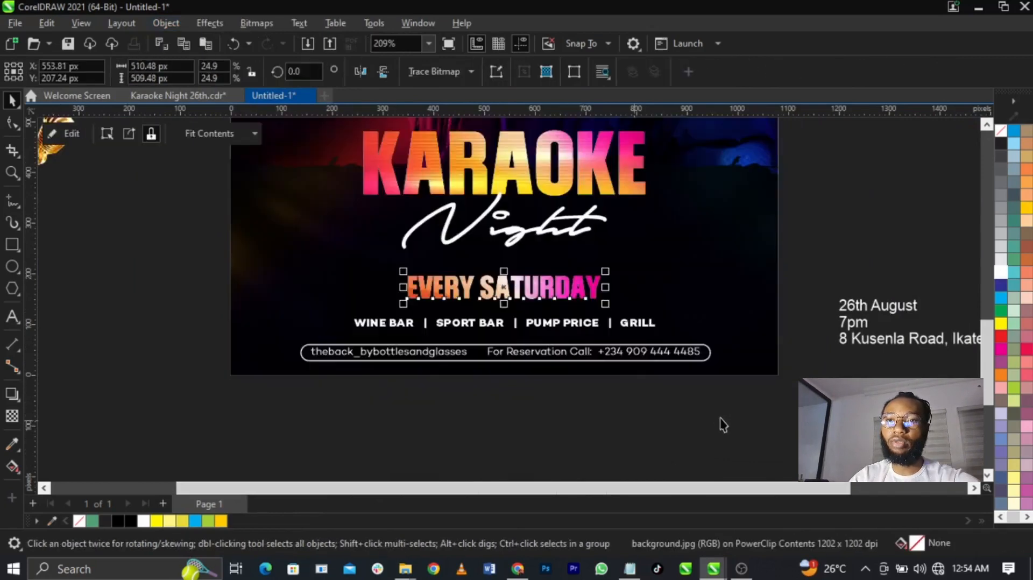
key("ctrl+v")
right_click(522, 330)
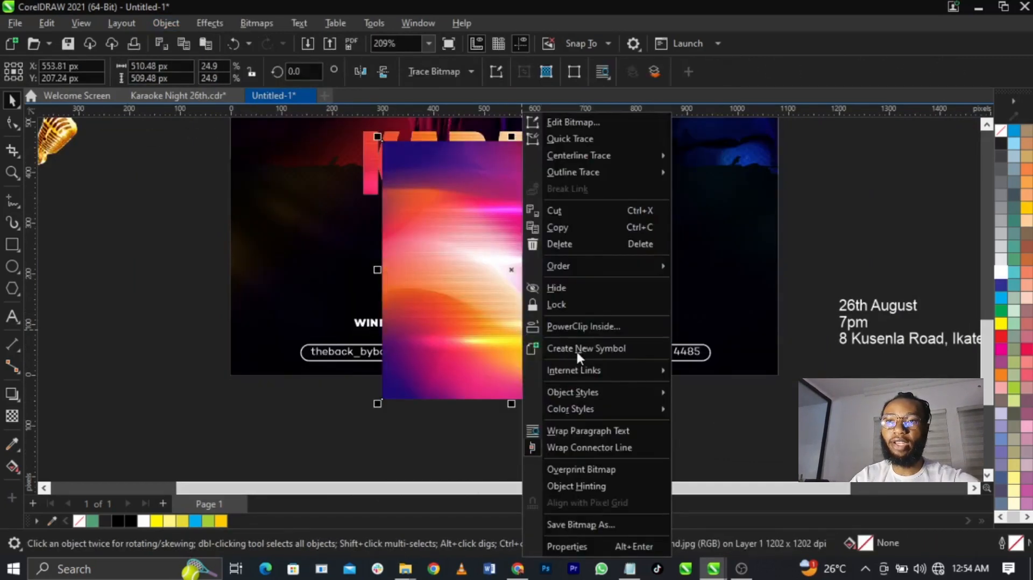
left_click(582, 328)
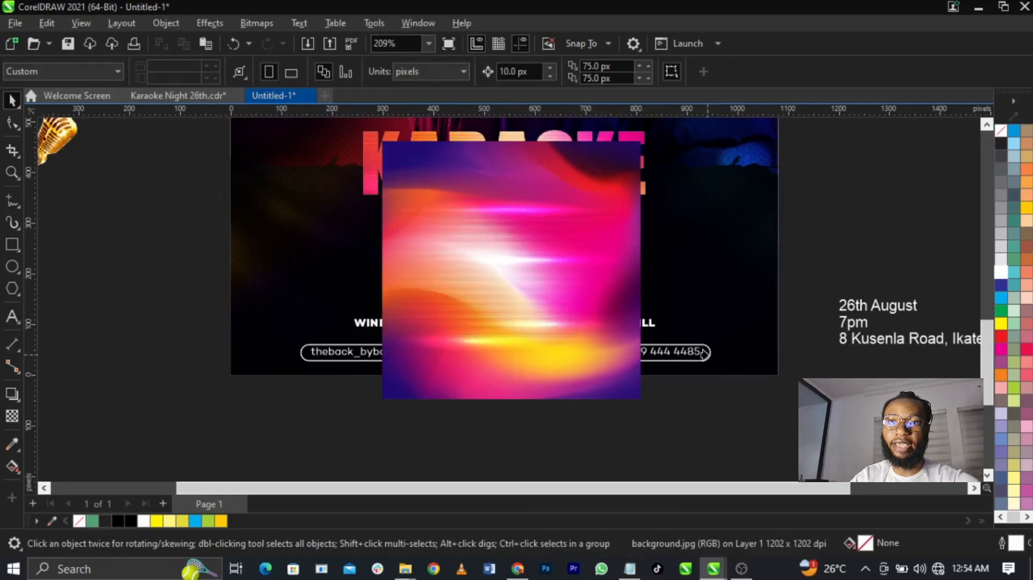
left_click(703, 353)
scroll(534, 387, "up", 3)
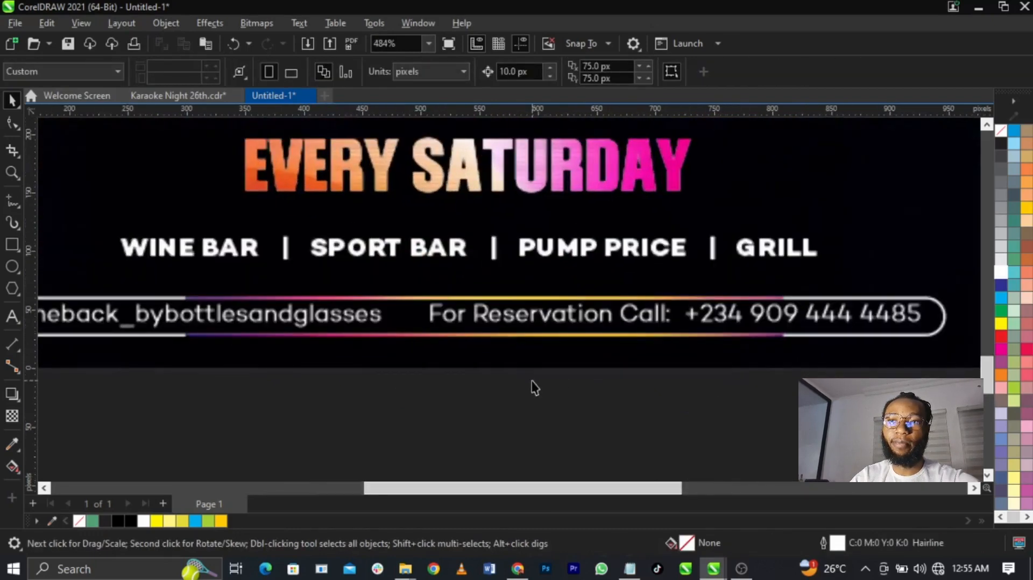
Enlarge the clipped background image to about 838 px wide and shift it upward so it covers the whole contact frame.
double_click(463, 335)
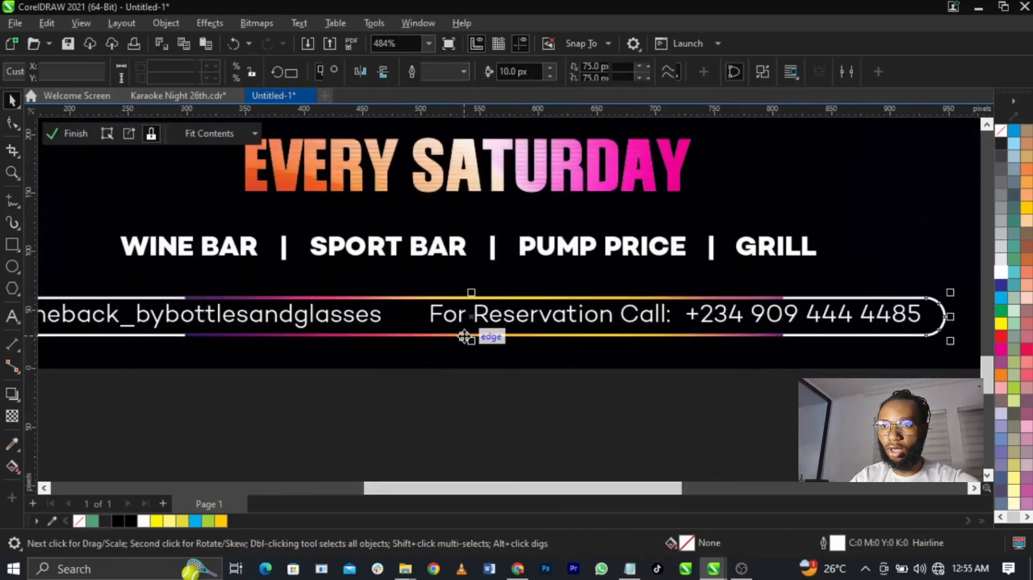
scroll(463, 334, "down", 3)
left_click(464, 335)
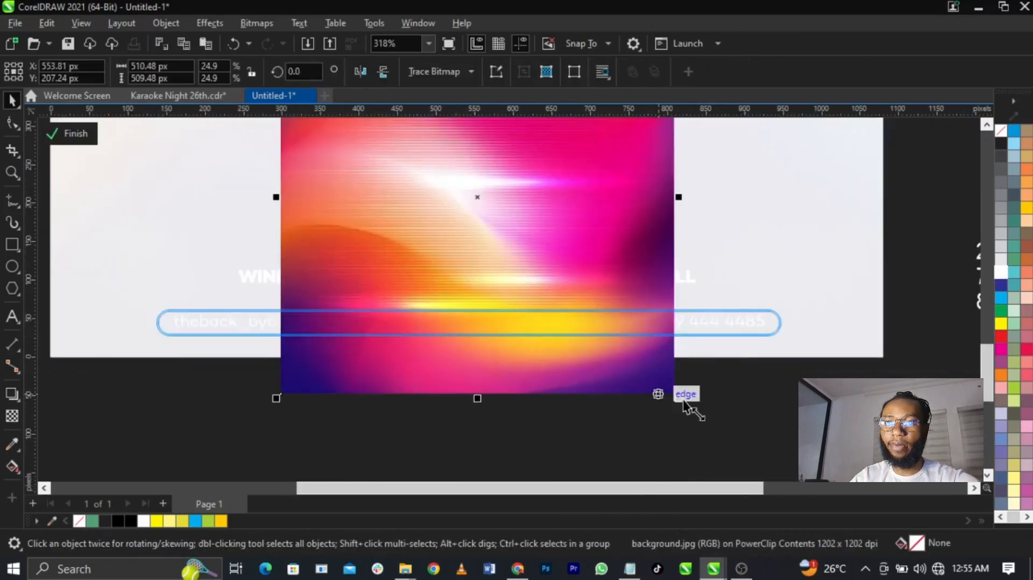
left_click_drag(676, 398, 805, 404)
left_click_drag(734, 327, 746, 289)
left_click(850, 316, "ctrl")
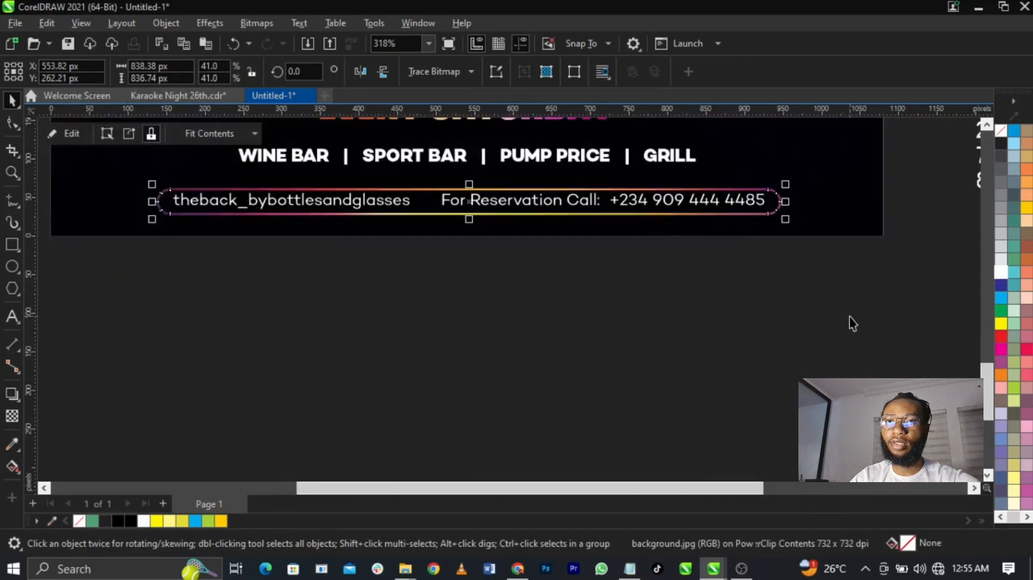
left_click(850, 316)
scroll(226, 201, "up", 2)
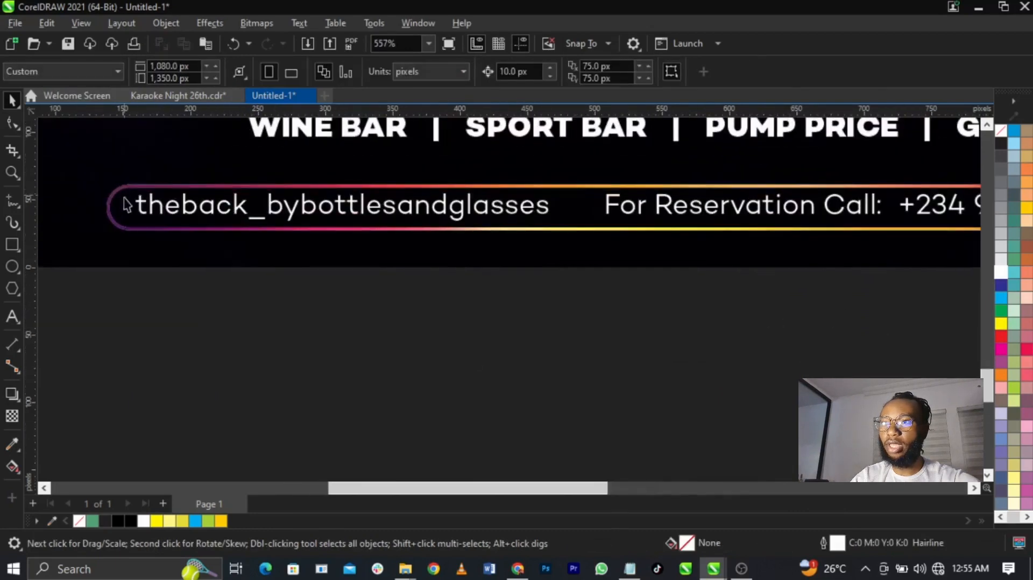
Clear the base fill and outline colours of the image-filled contact frame.
left_click(662, 188)
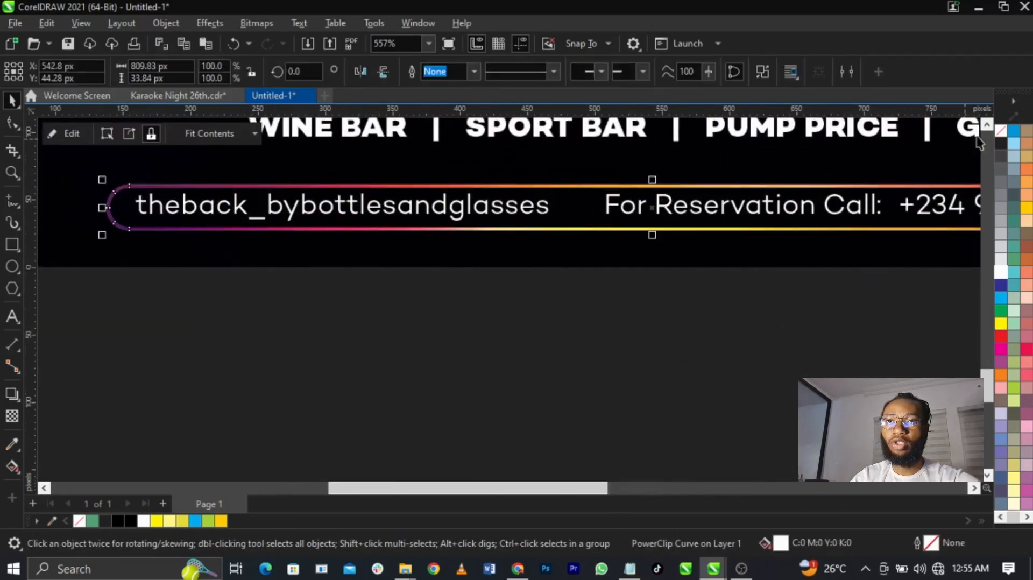
right_click(1008, 137)
left_click(998, 139)
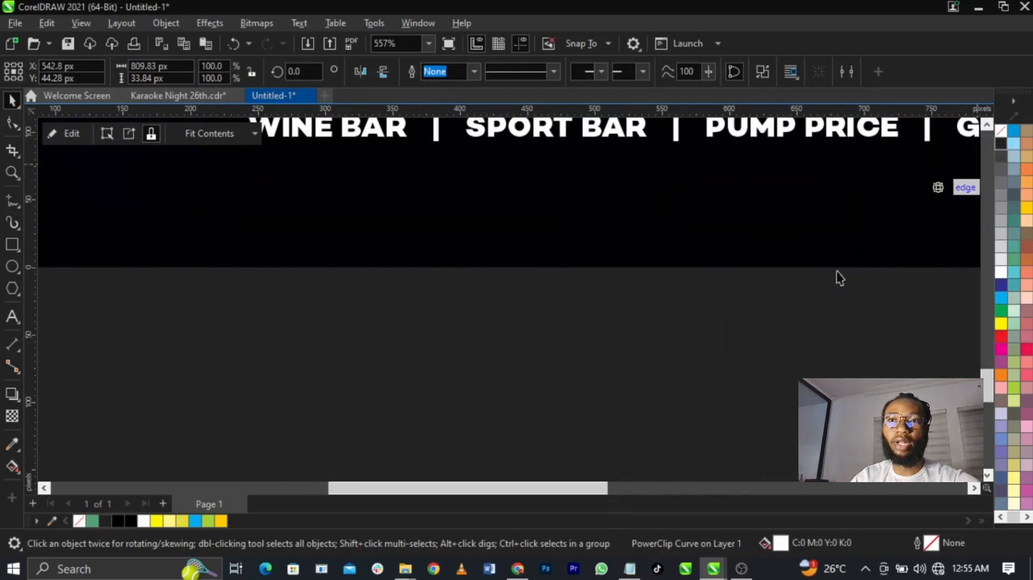
left_click(747, 336)
key("shift+F4")
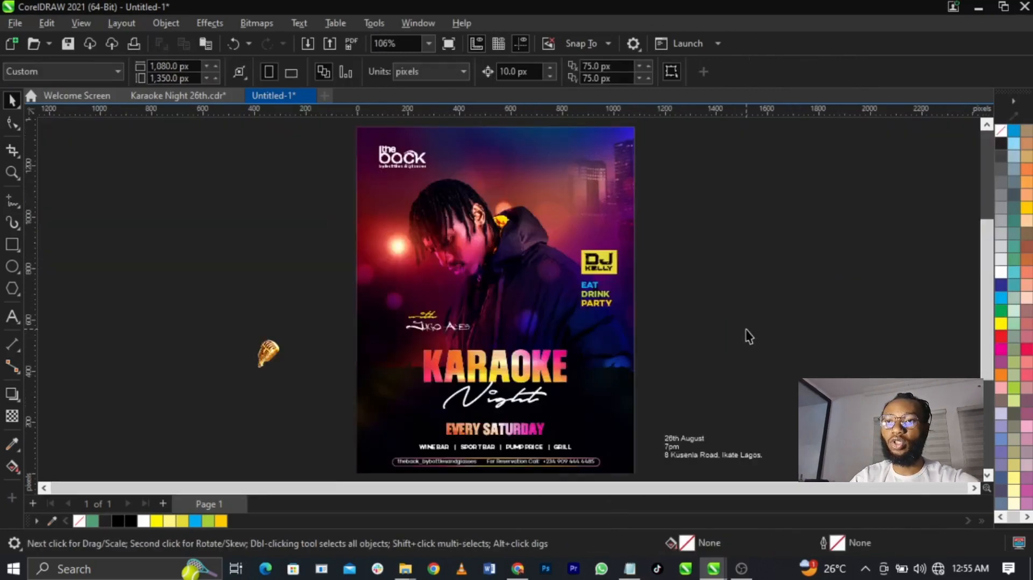
Cut "26th August" from the event details text and paste it as separate text on the flyer, right of EVERY SATURDAY.
key("z")
left_click_drag(226, 303, 787, 429)
scroll(600, 313, "down", 2)
scroll(747, 378, "up", 3)
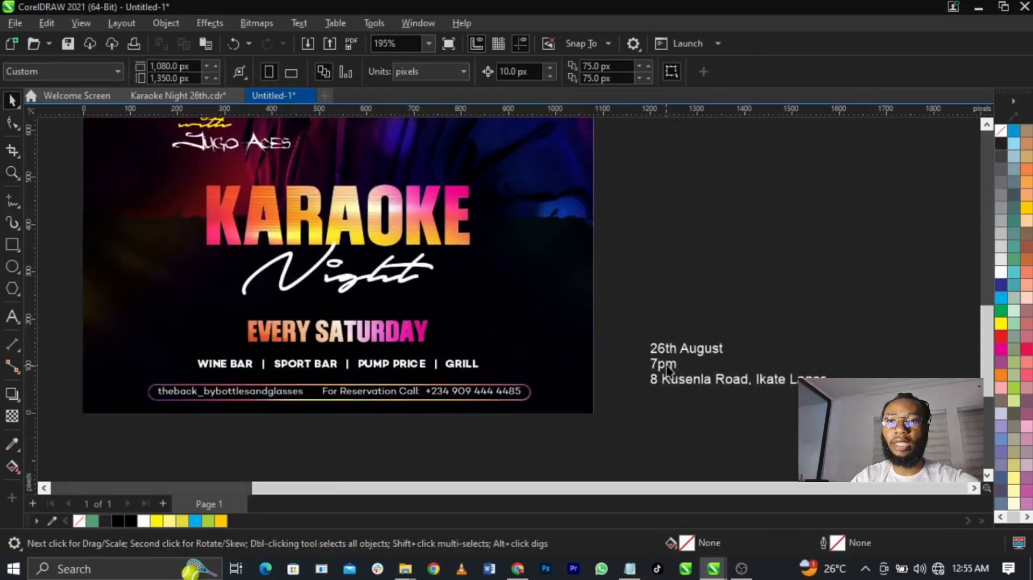
left_click(675, 351)
double_click(676, 357)
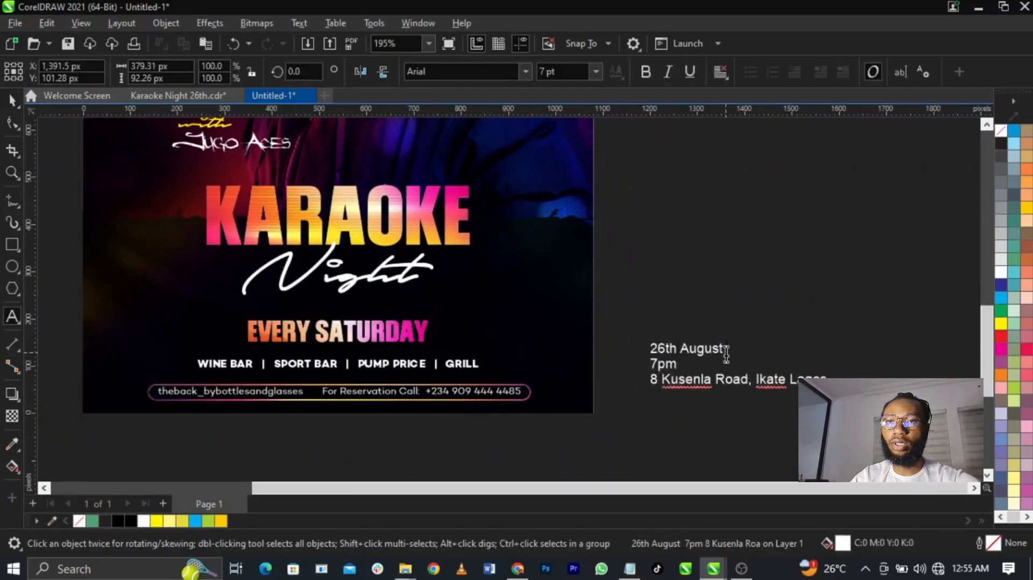
left_click_drag(724, 350, 630, 344)
key("ctrl+x")
left_click(517, 317)
key("ctrl+v")
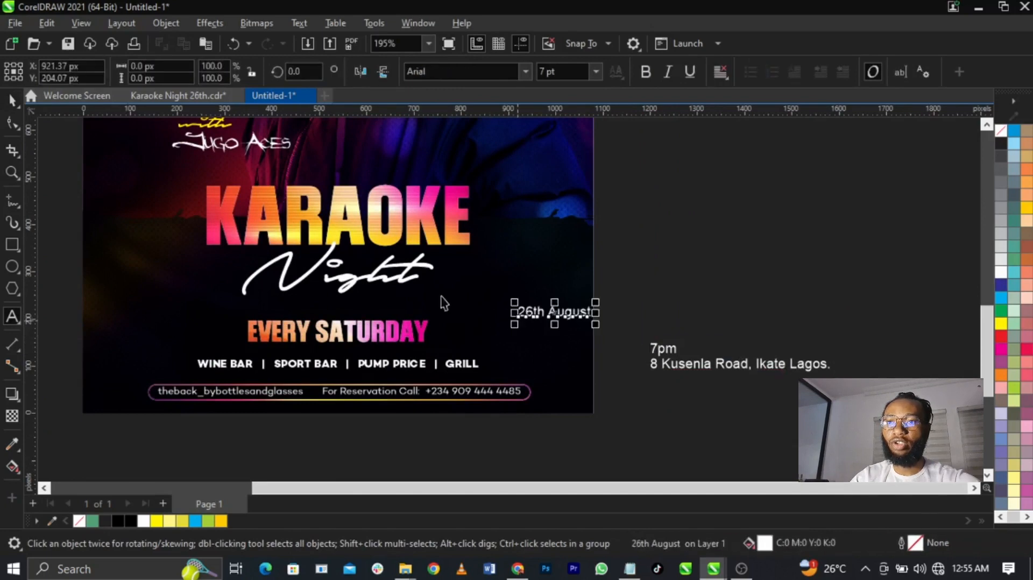
Set the font of the "26th August" text to Agency FB.
key("F2")
left_click_drag(374, 242, 653, 381)
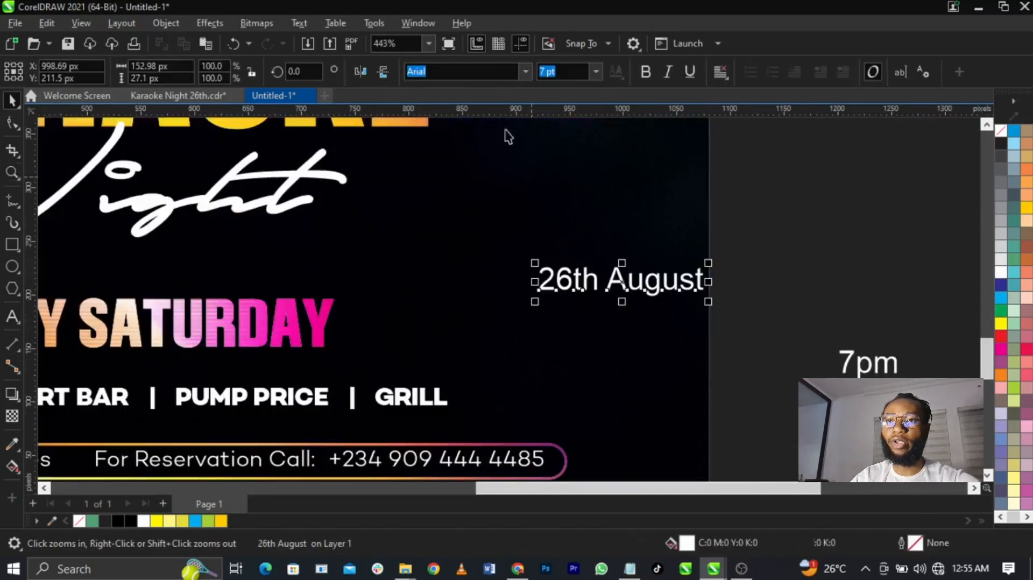
left_click(493, 73)
type("Agency FB")
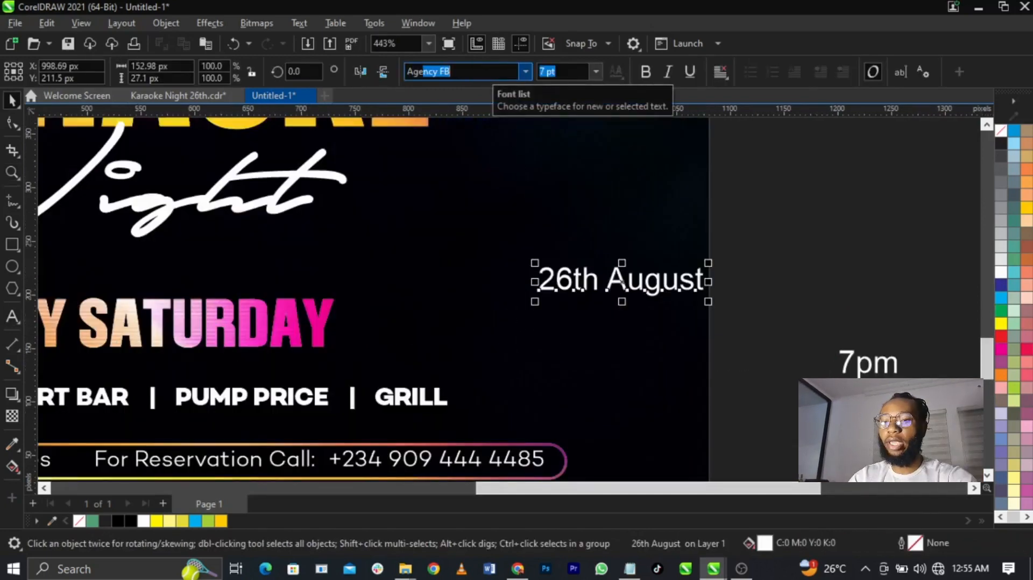
key("Return")
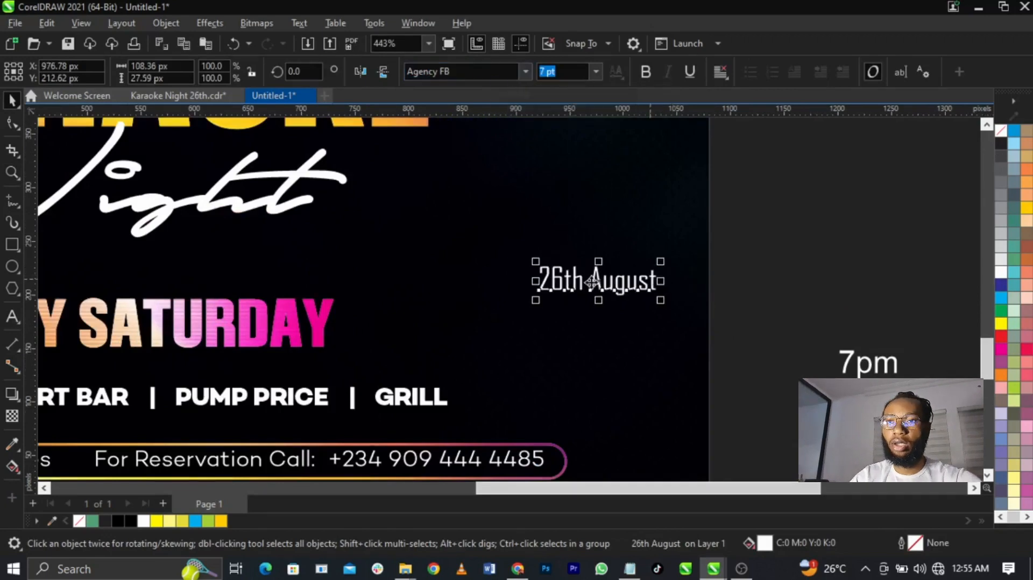
Cut "August" out of the "26th August" text and paste it as separate text below "26th".
double_click(592, 285)
left_click_drag(592, 286, 733, 298)
key("ctrl+x")
left_click(562, 360)
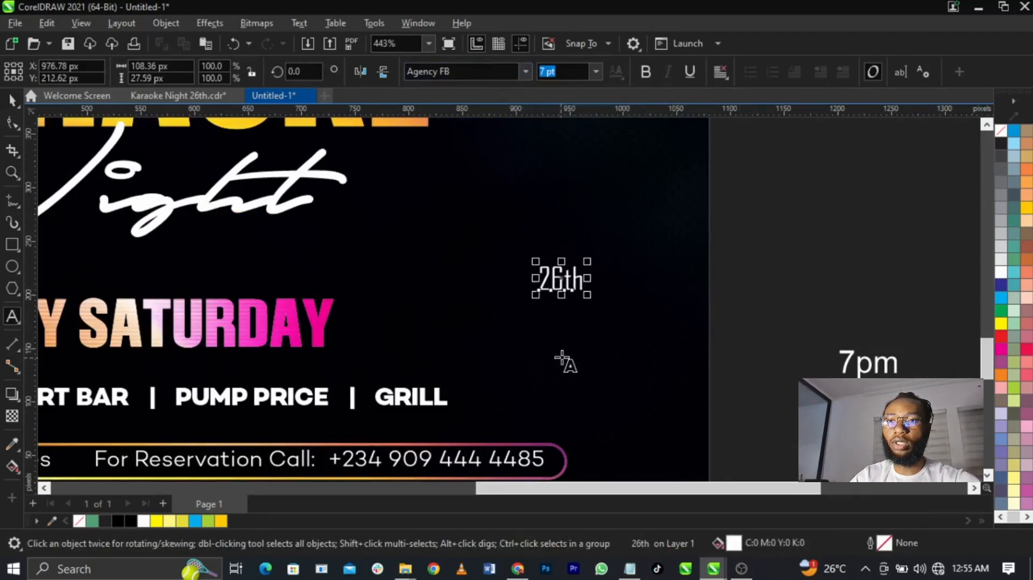
key("ctrl+v")
key("ctrl+space")
Split "th" off the "26th" text and place it as separate text above and right of "26".
scroll(572, 290, "up", 2)
double_click(562, 286)
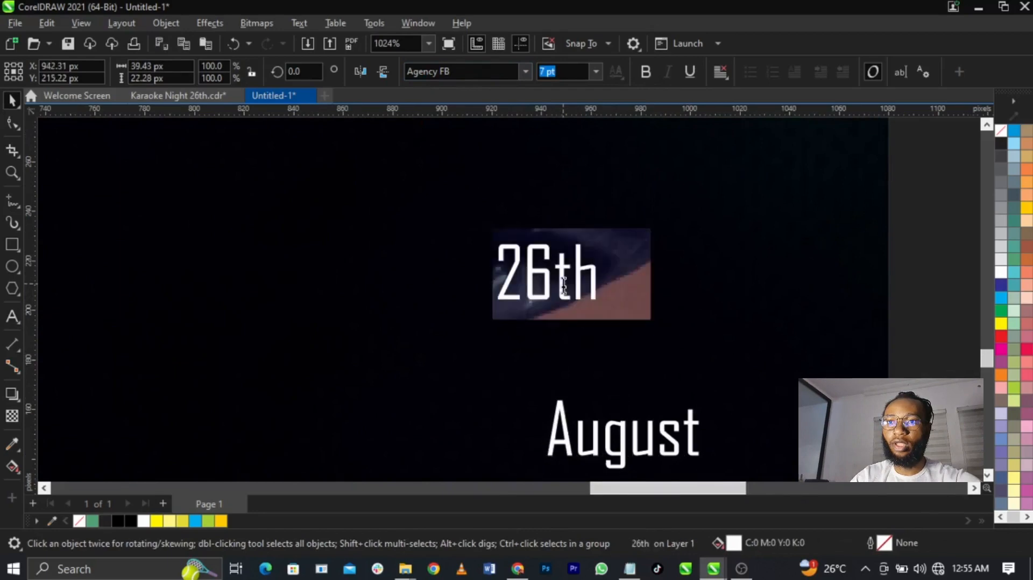
left_click_drag(646, 284, 554, 280)
left_click_drag(614, 233, 614, 183)
key("ctrl+space")
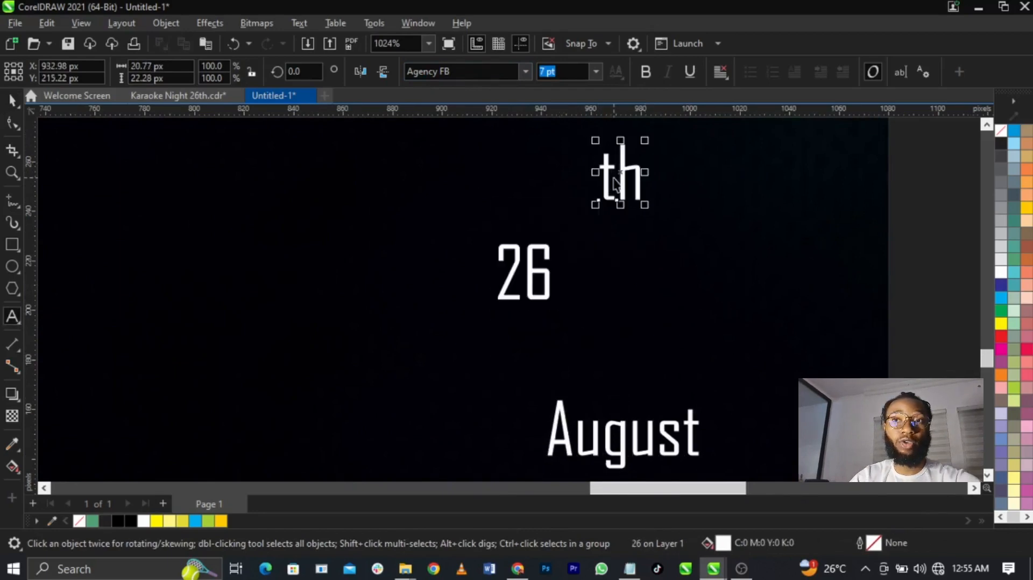
Set the font of the separate "th" text to The Jacklyn.
left_click(464, 71)
type("The")
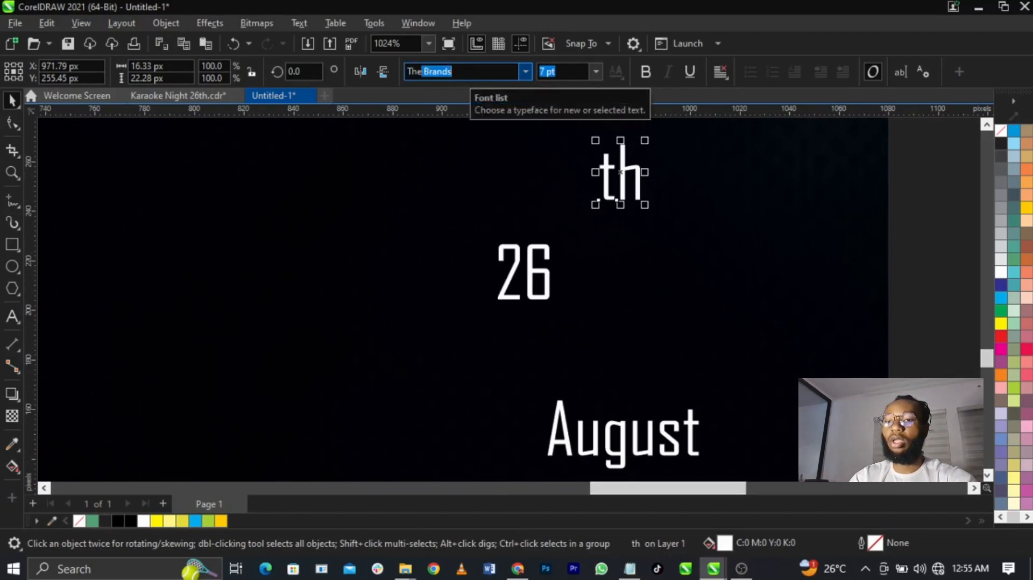
type(" Jackly")
key("Return")
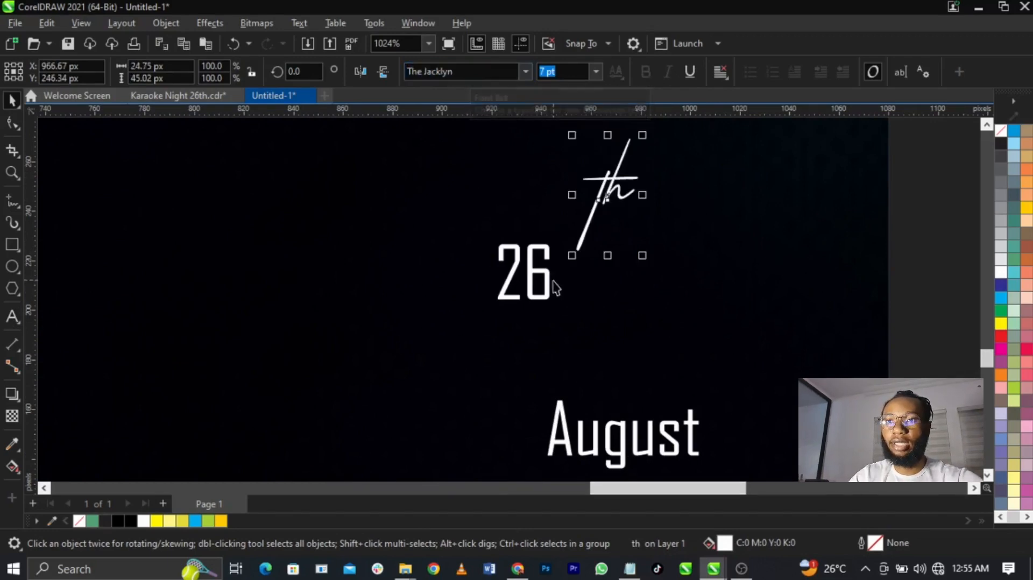
Make "26" bold and enlarge it, with "th" over its upper right corner and "August" directly beneath.
left_click(546, 258)
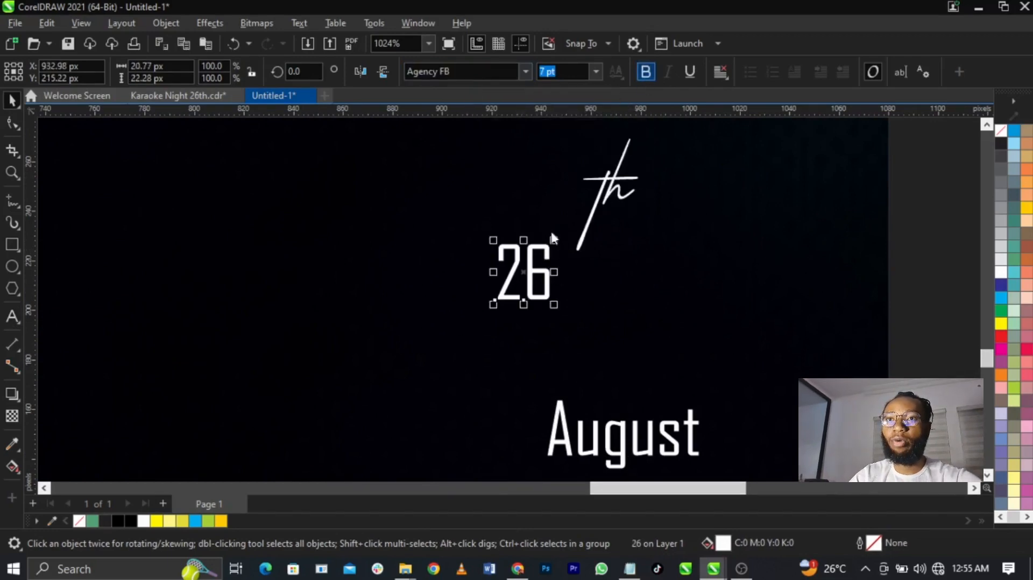
key("ctrl+b")
left_click_drag(561, 243, 634, 157)
left_click_drag(641, 464, 573, 369)
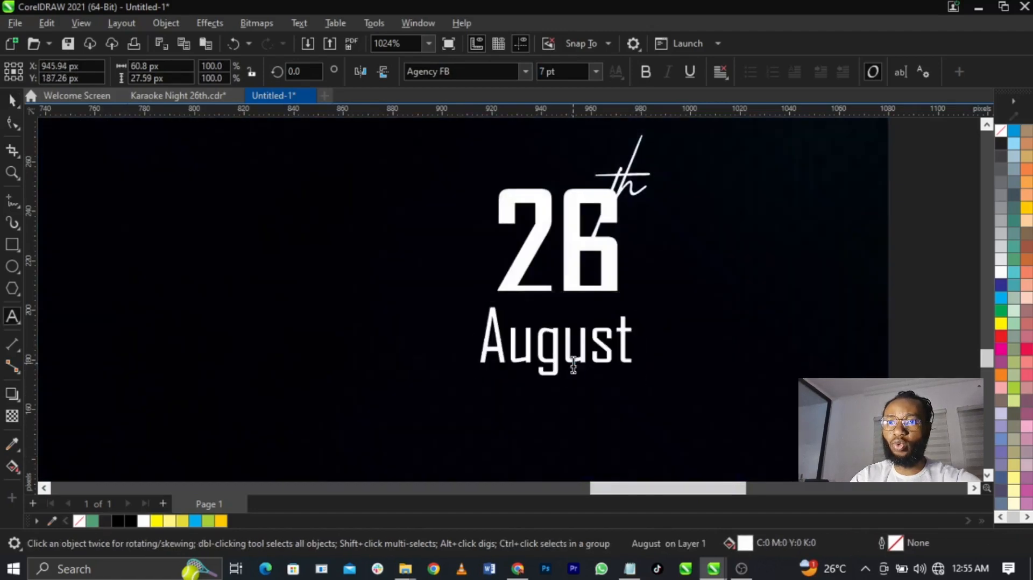
Change "August" to bold uppercase and scale it to about 56 px wide beneath the 26.
double_click(580, 365)
key("shift+F3")
left_click(499, 330)
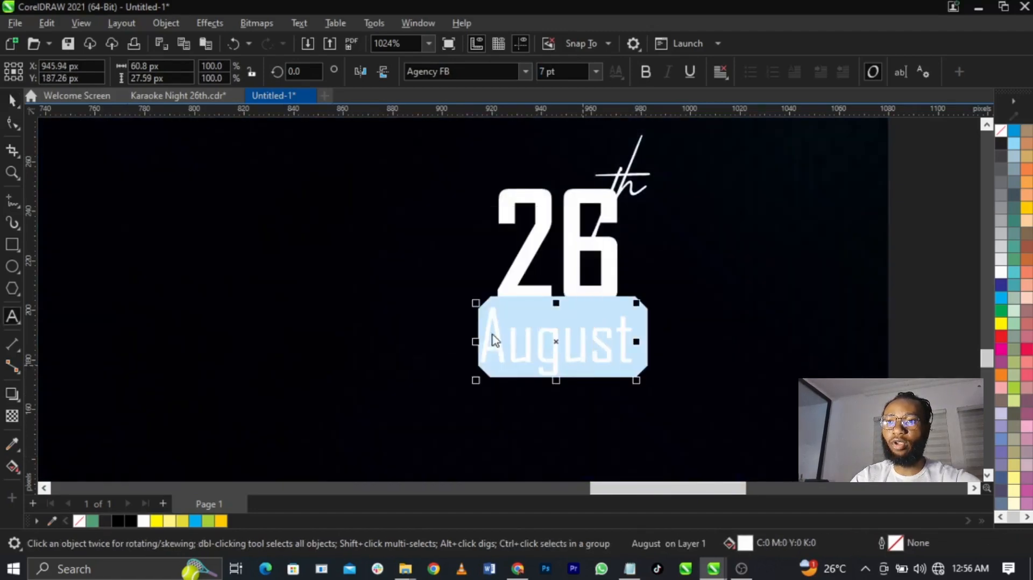
key("ctrl+space")
left_click_drag(661, 367, 651, 377)
left_click(646, 74)
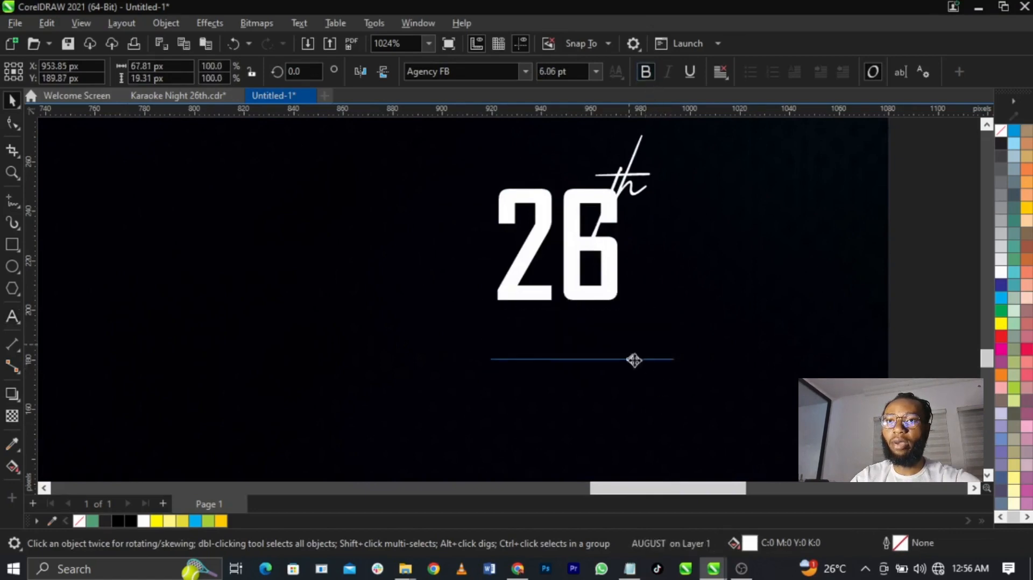
left_click_drag(663, 366, 634, 368)
Enlarge the whole 26th AUGUST date block to about 84 px wide and reposition it right of the Night title.
scroll(549, 284, "down", 1)
scroll(611, 295, "down", 3)
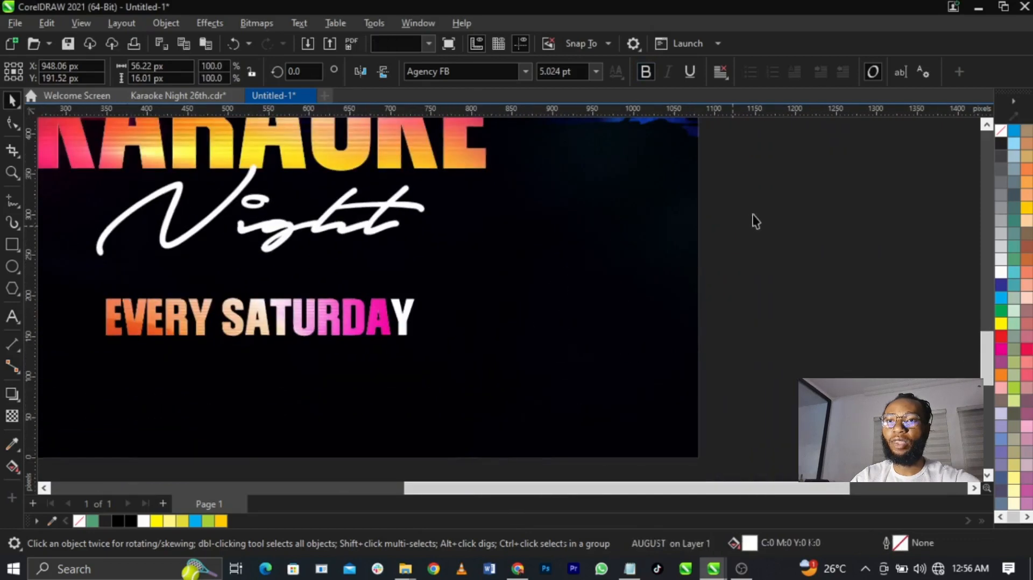
left_click_drag(750, 219, 519, 339)
left_click_drag(623, 317, 661, 338)
left_click_drag(621, 265, 627, 253)
Separate the venue address from the 7pm text, place it below the date, and shift the date block upward.
left_click(779, 355)
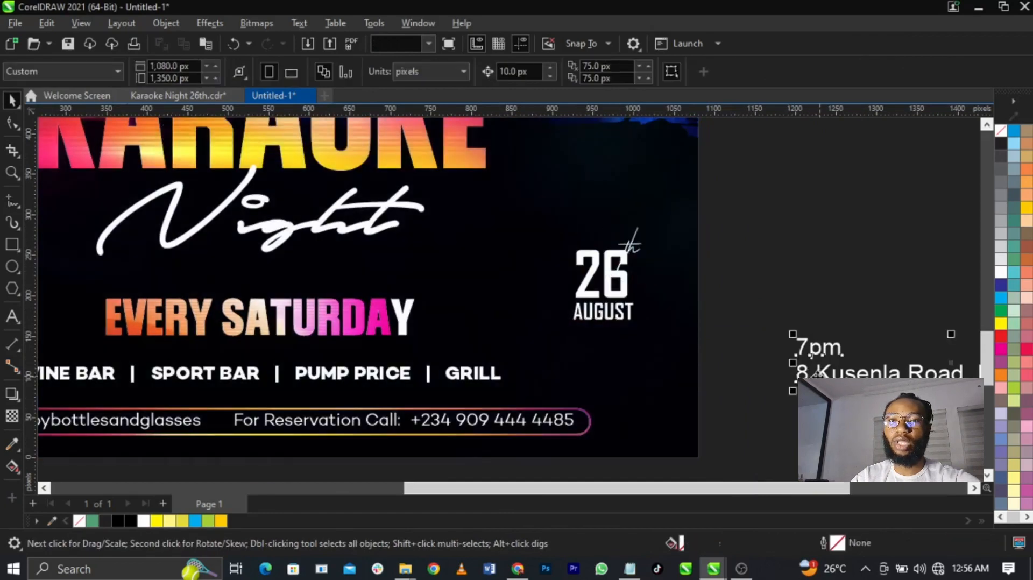
left_click_drag(817, 372, 606, 351)
left_click_drag(753, 205, 572, 332)
scroll(608, 296, "up", 1)
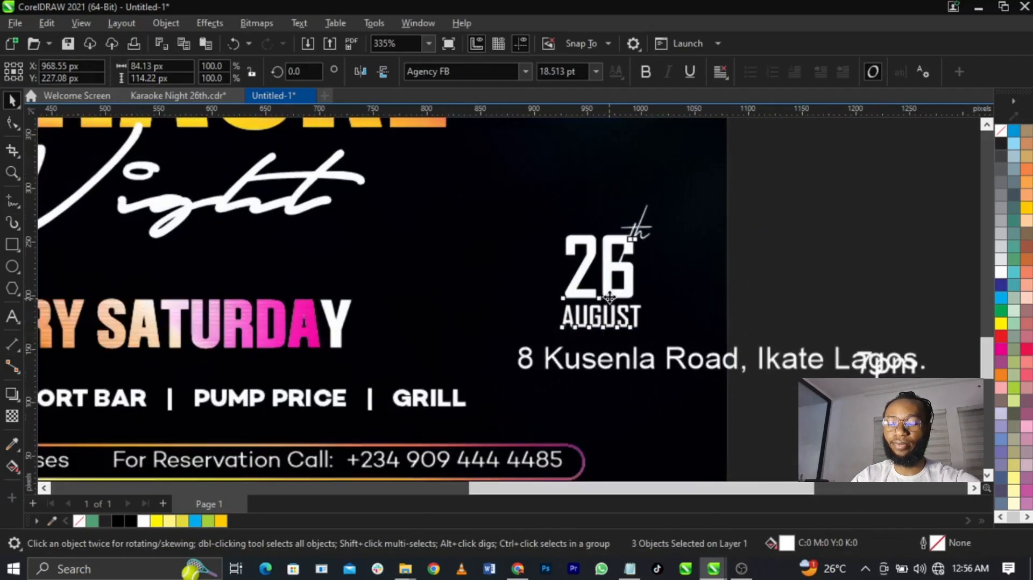
left_click_drag(608, 297, 605, 245)
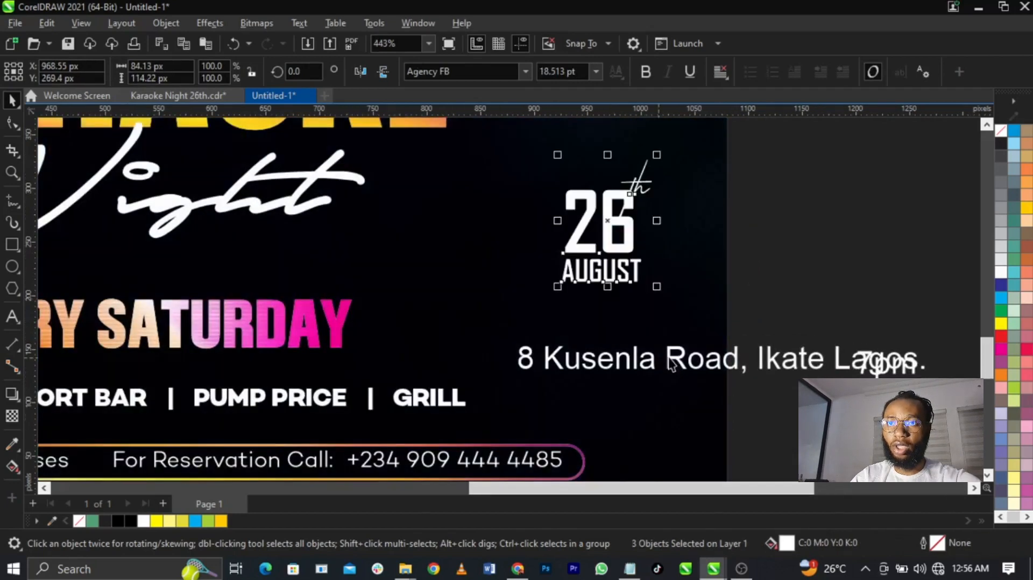
Set the venue address font to bold Campton Book and change its text to uppercase.
left_click(672, 363)
left_click(527, 73)
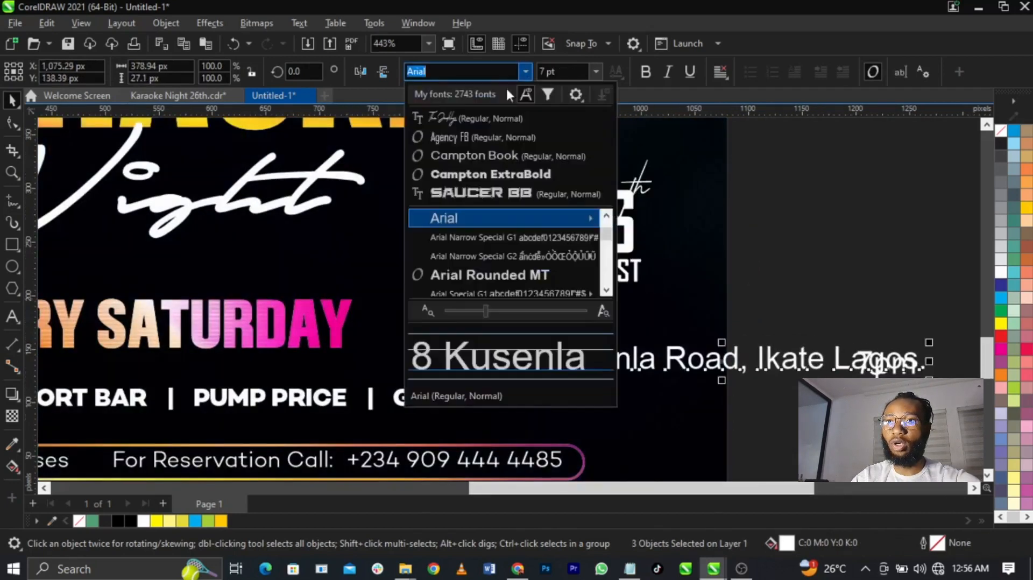
left_click(525, 151)
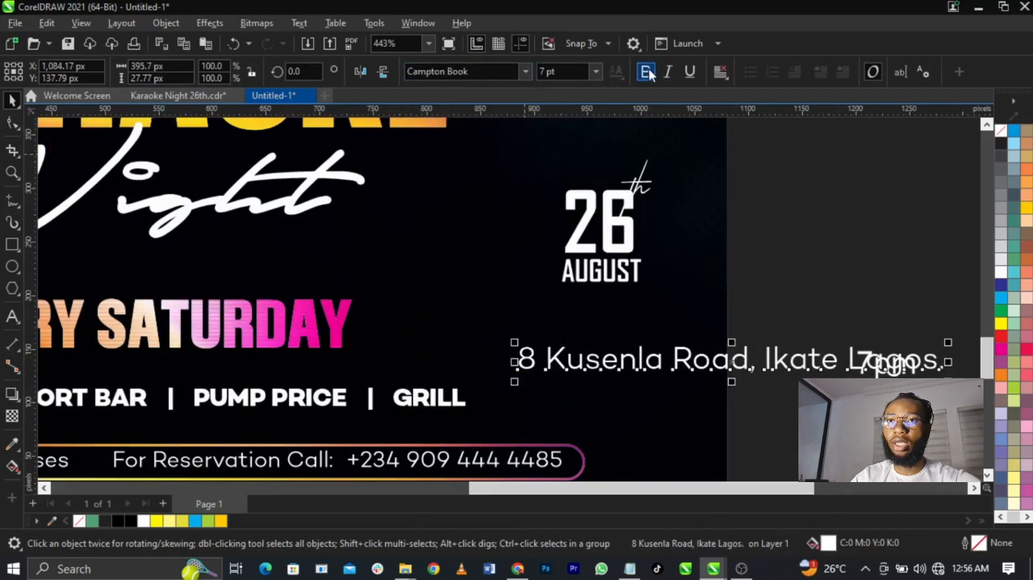
double_click(788, 360)
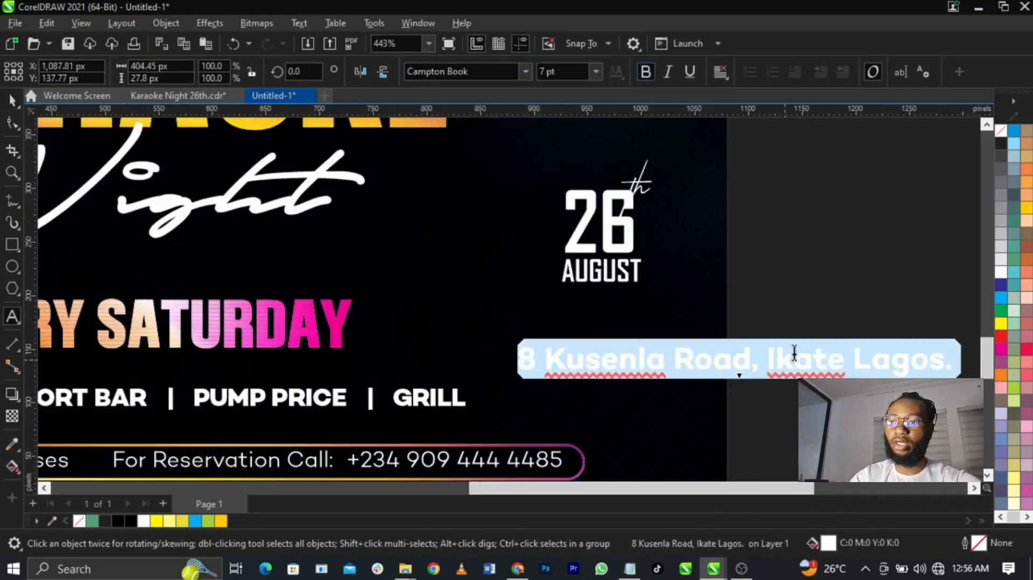
key("shift+F3")
left_click(493, 270)
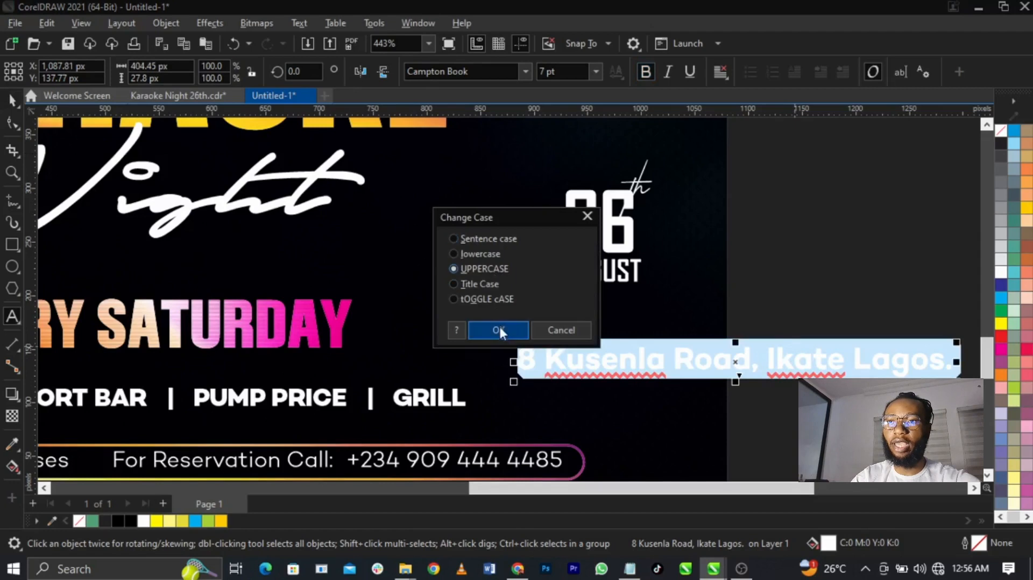
left_click(498, 330)
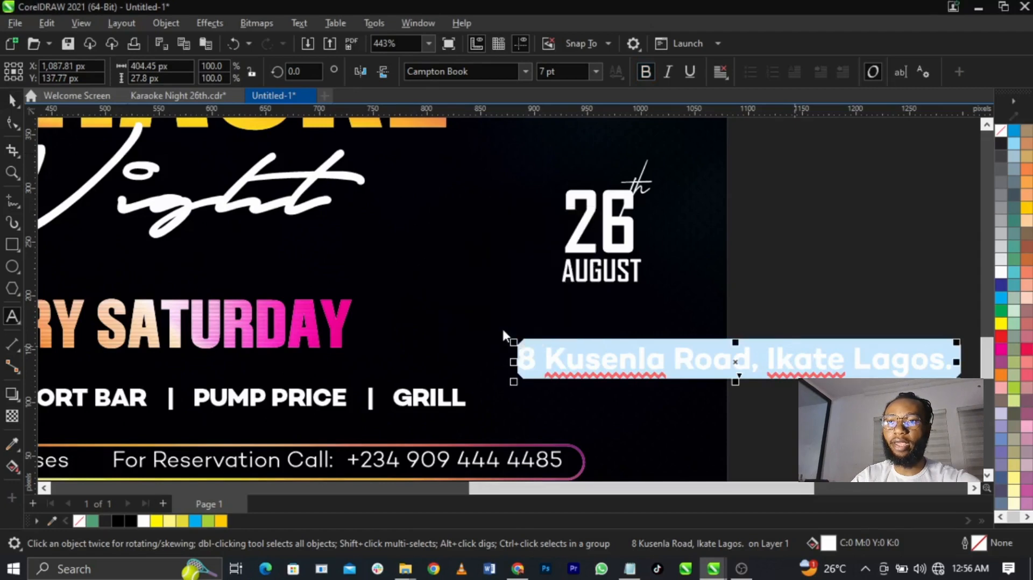
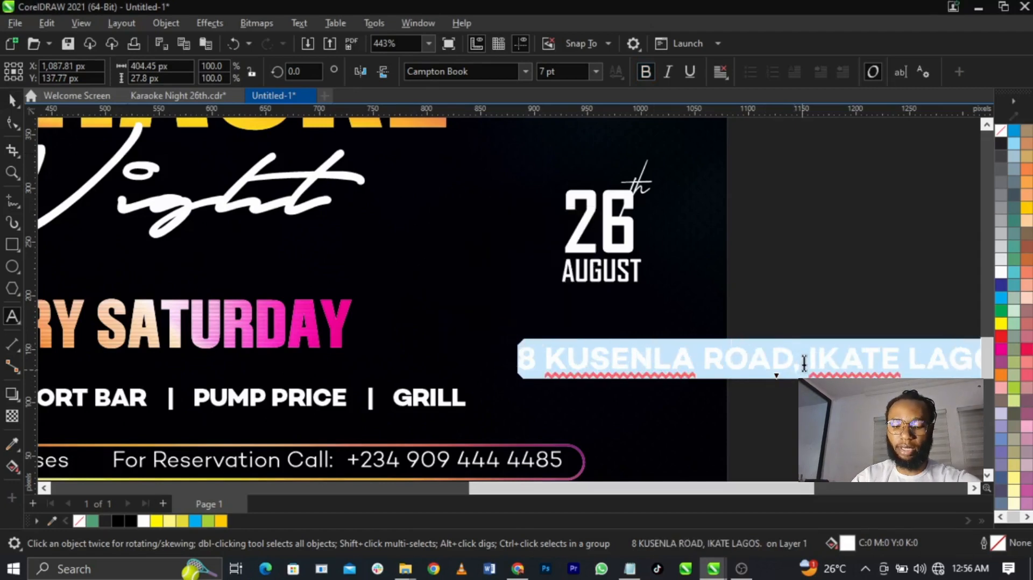
Break the venue address into three lines and shrink it to about 118 px wide so it fits on the flyer.
left_click(705, 367)
key("Return")
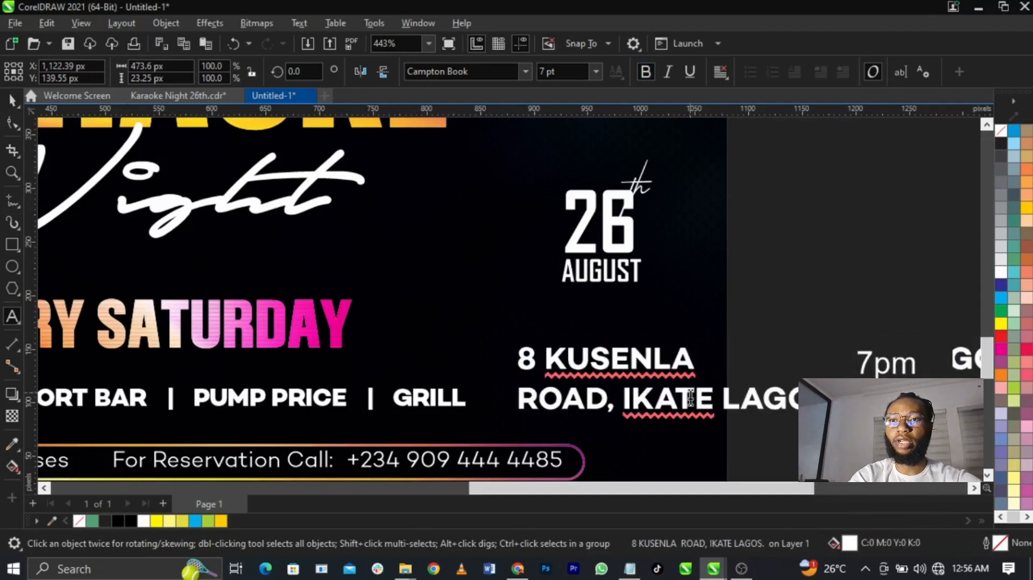
scroll(727, 412, "down", 3)
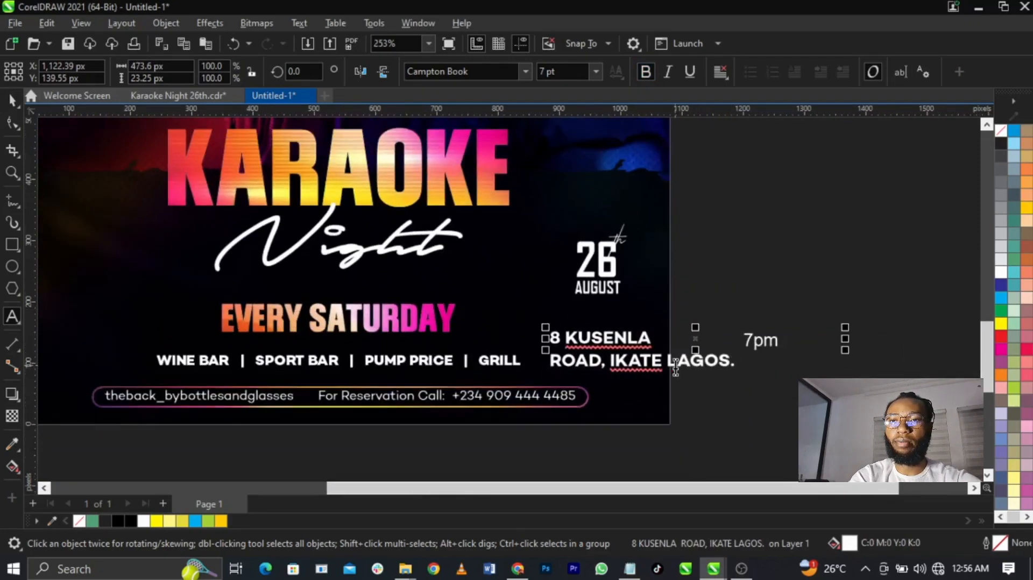
left_click_drag(675, 370, 627, 375)
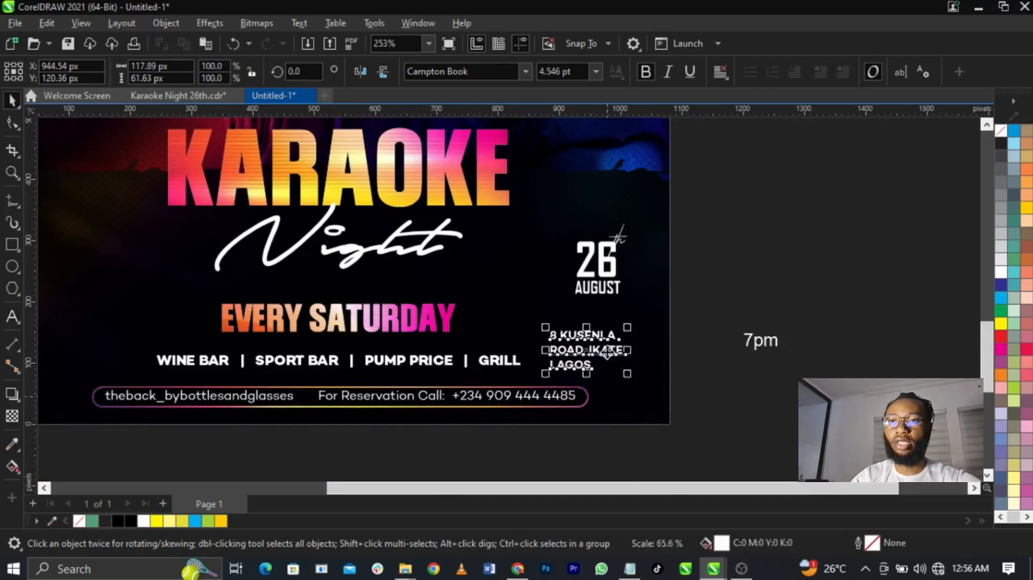
Move the venue address beneath AUGUST and scale it down to about 96 px wide.
scroll(607, 350, "up", 4)
scroll(608, 350, "up", 2)
left_click_drag(621, 316, 680, 252)
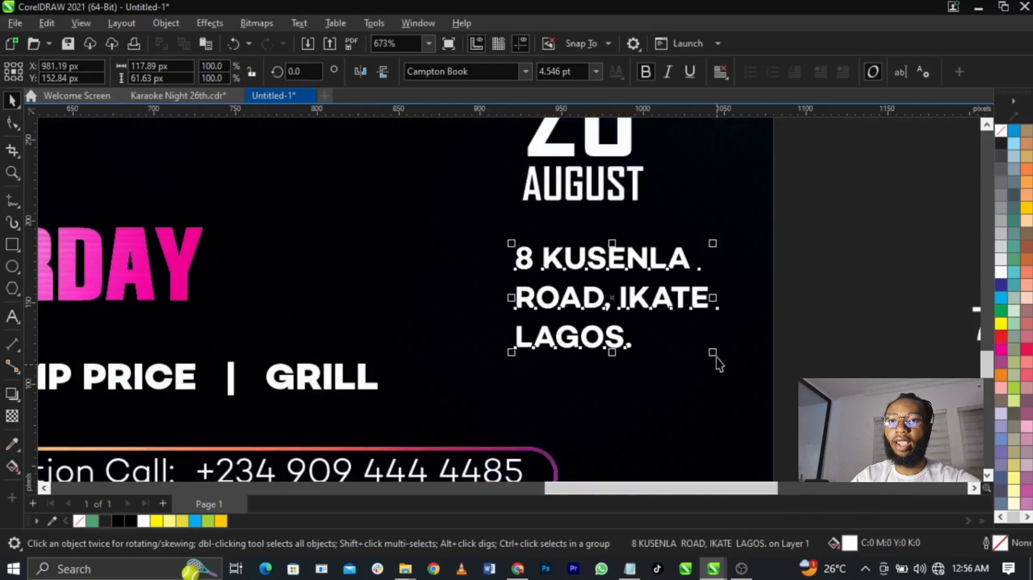
left_click_drag(690, 357, 682, 361)
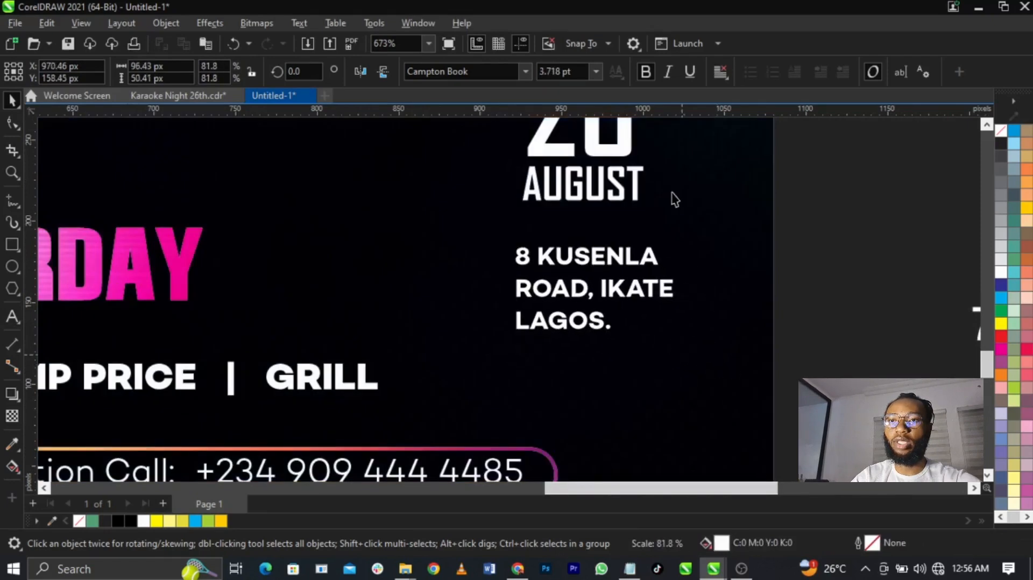
scroll(675, 199, "up", 2)
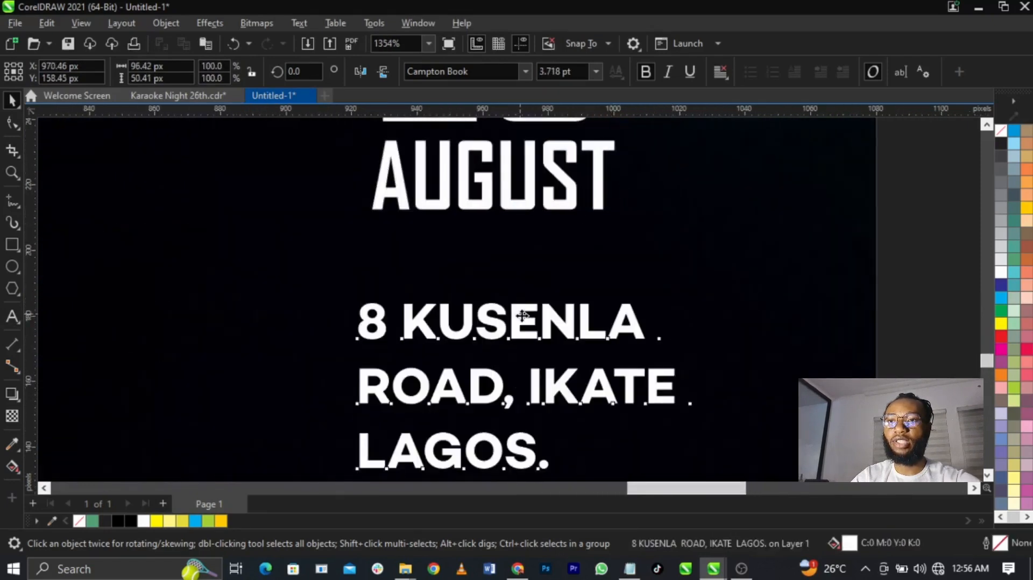
left_click_drag(522, 315, 528, 318)
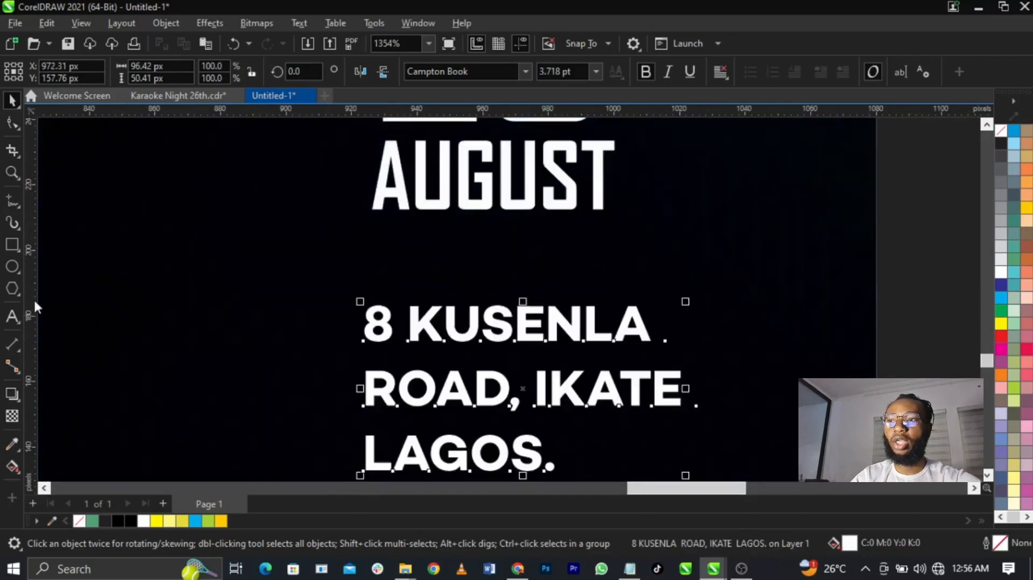
Draw a thin rectangle about 74 by 2 px between AUGUST and the address, filled C:0 M:100 Y:60 K:0 without outline.
left_click(14, 243)
left_click_drag(370, 250, 615, 254)
key("space")
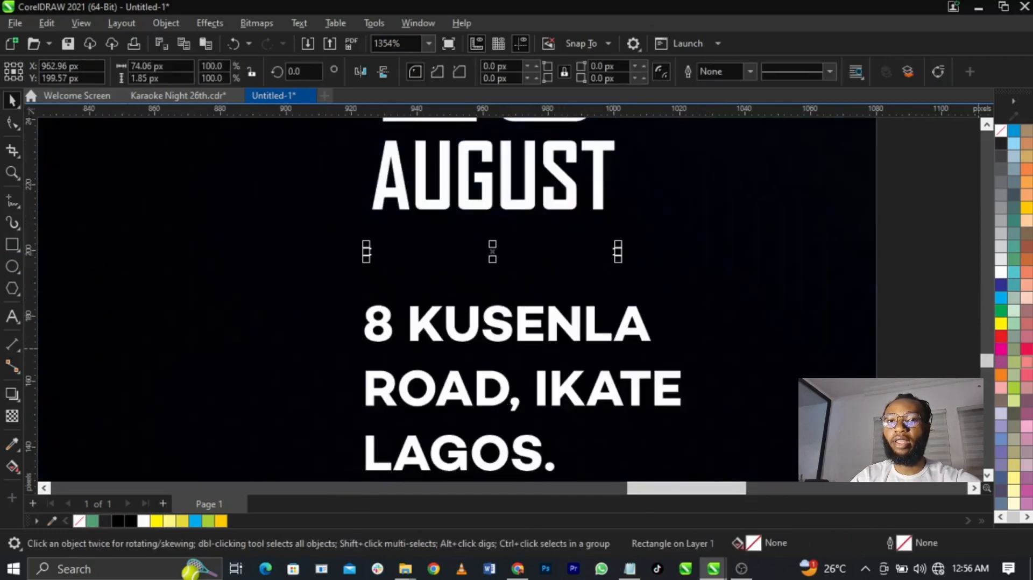
left_click(1027, 349)
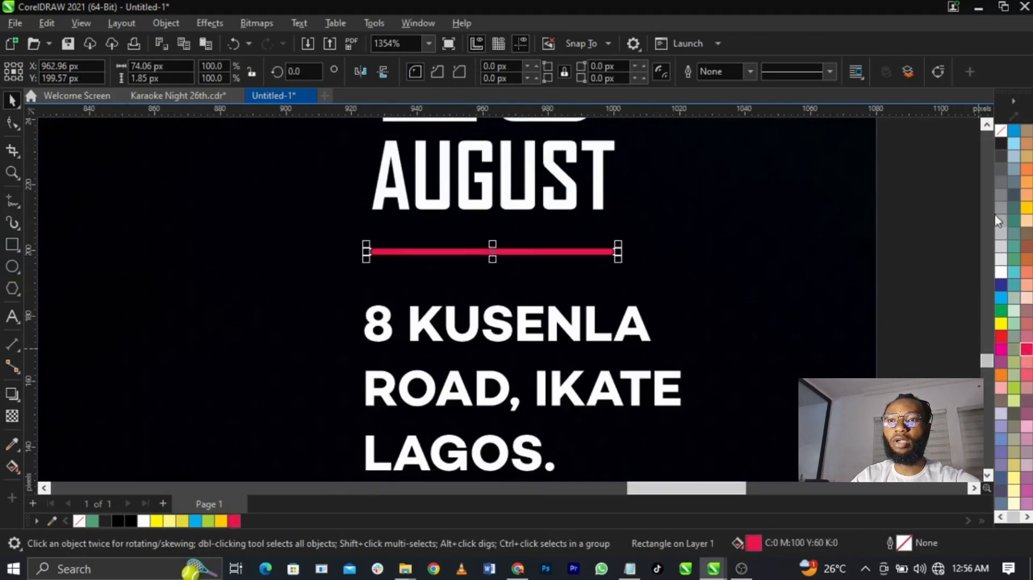
right_click(998, 134)
right_click(998, 134)
scroll(691, 207, "down", 1)
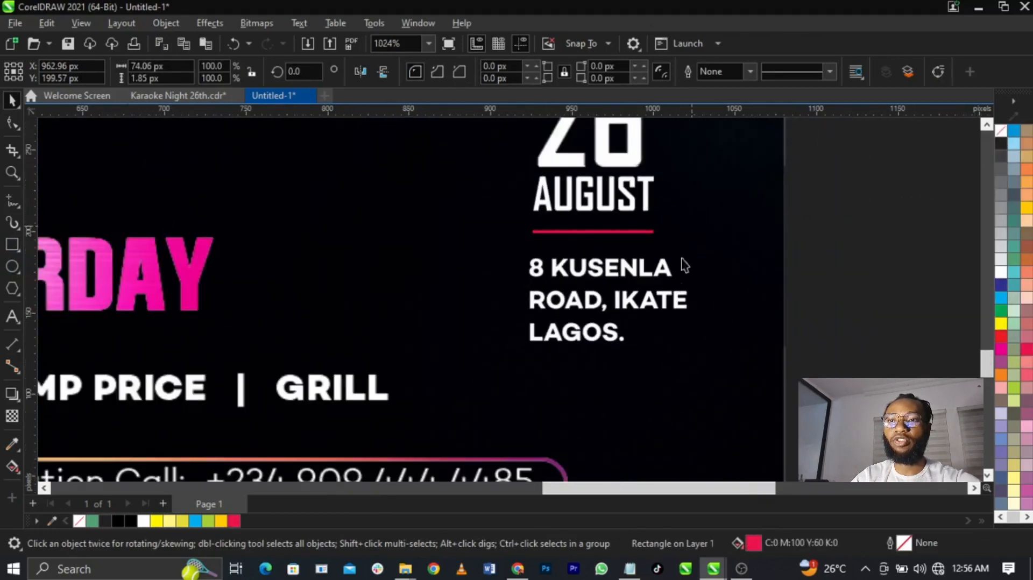
Align the left edges of the venue address and the red divider line with AUGUST.
left_click(677, 298)
scroll(651, 352, "down", 2)
left_click(750, 360)
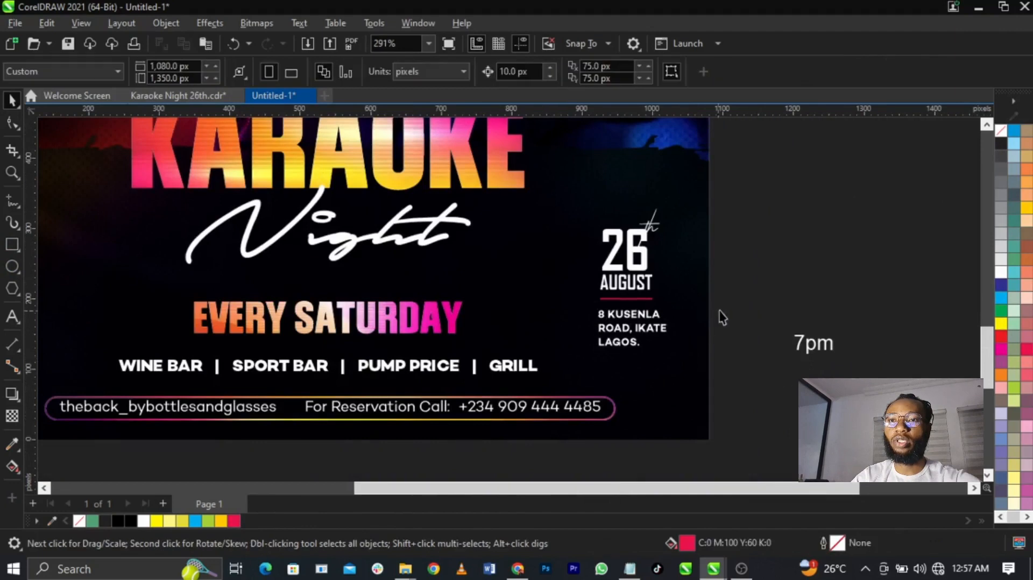
left_click_drag(734, 296, 588, 380)
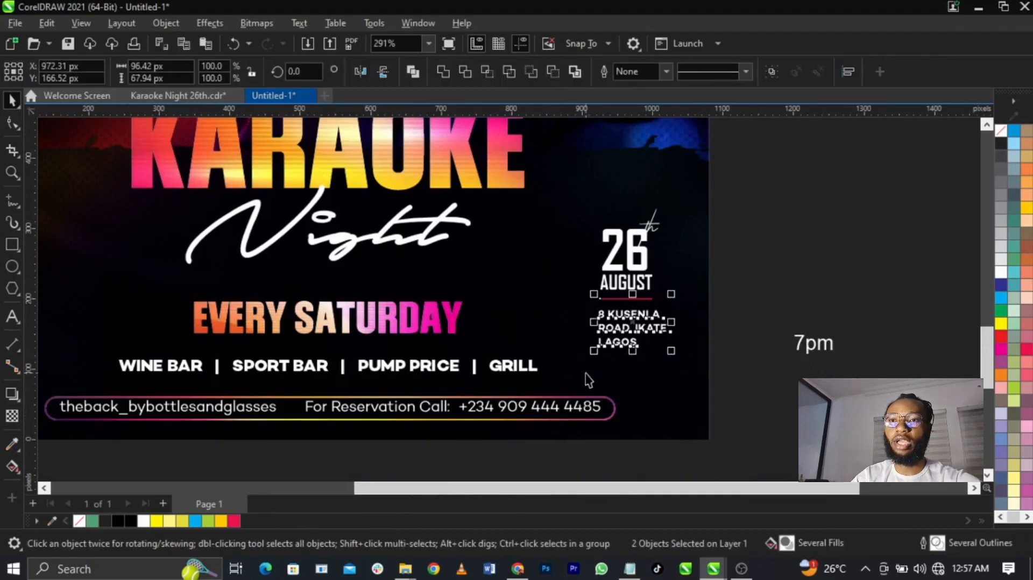
left_click(649, 284, "shift")
left_click(727, 356)
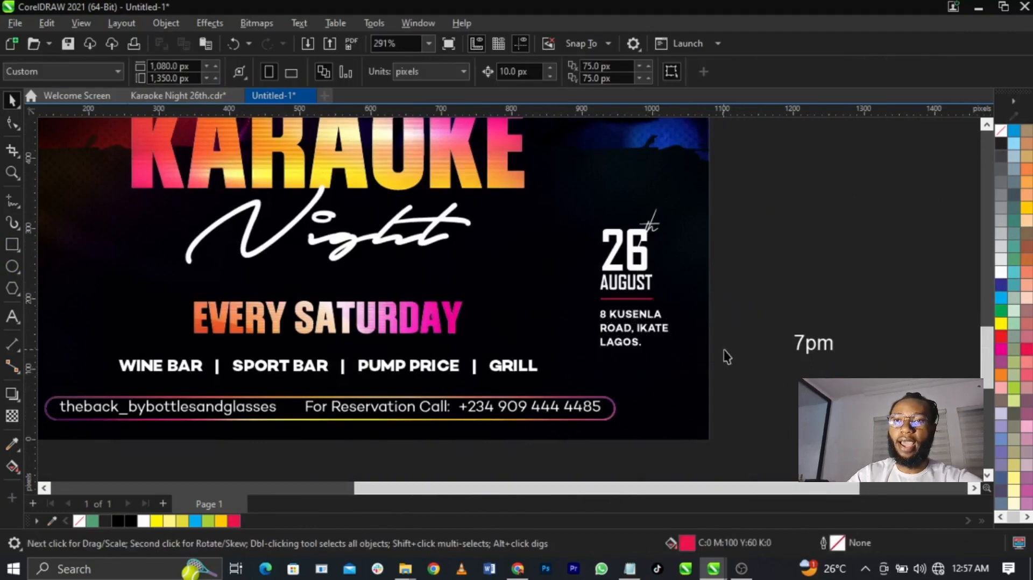
Move the 7pm text onto the flyer, left of EVERY SATURDAY, and set its font to Agency FB.
scroll(821, 350, "down", 2)
left_click_drag(816, 348, 301, 321)
key("z")
left_click_drag(187, 230, 771, 396)
key("space")
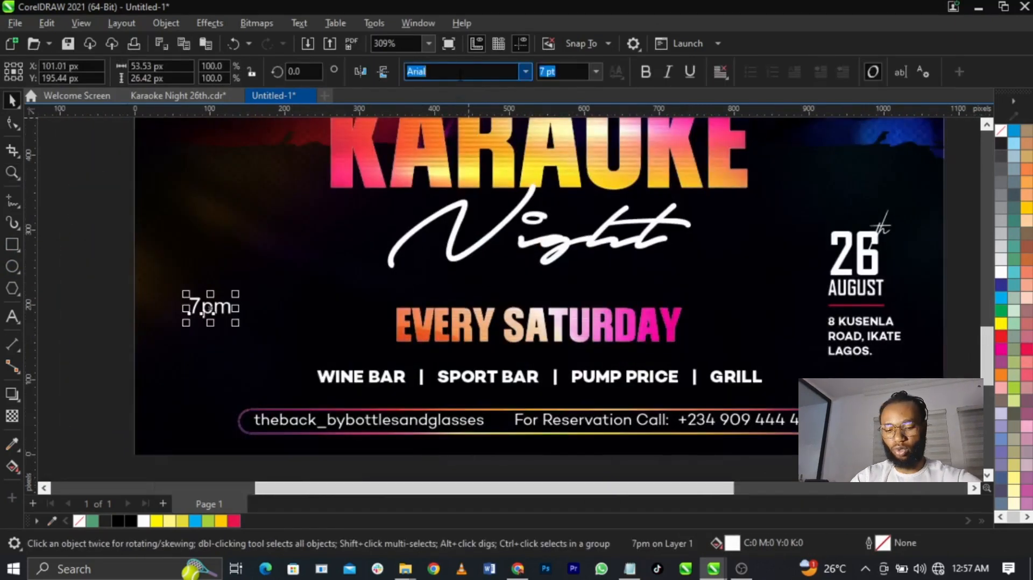
type("Gency FB")
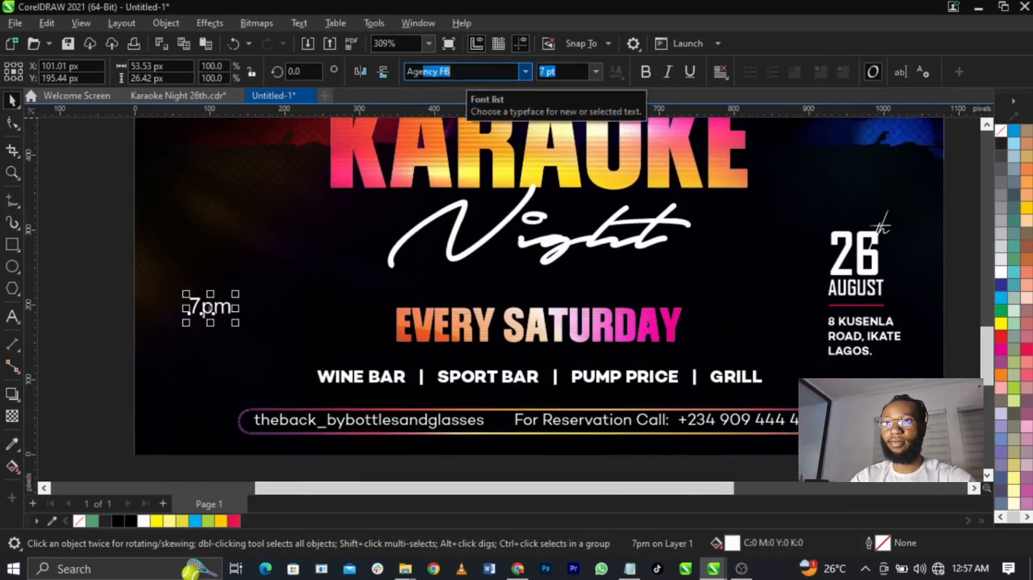
key("Return")
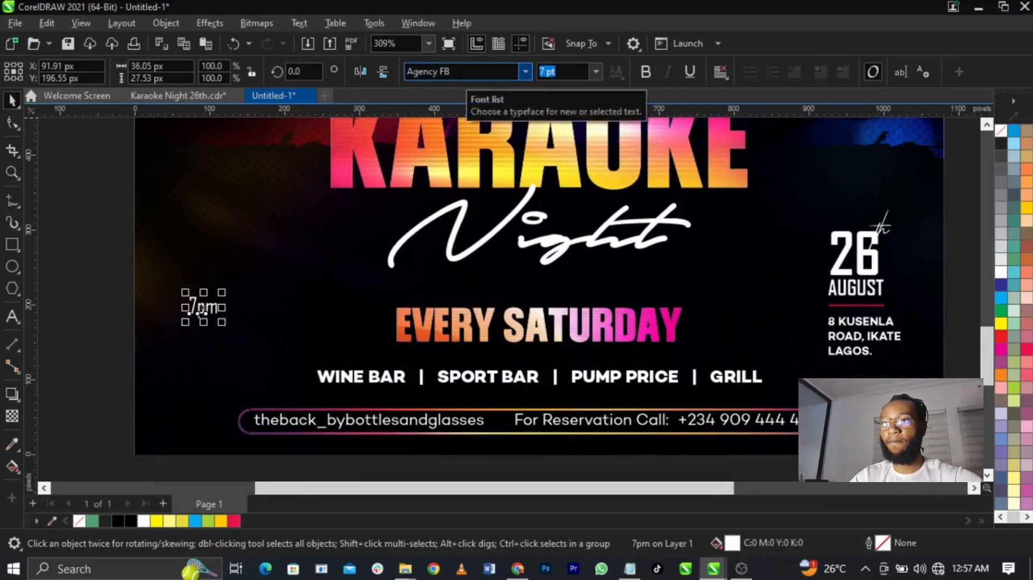
Make the 7pm text bold and uppercase, then enlarge it to about 84 px wide.
left_click(644, 71)
double_click(202, 309)
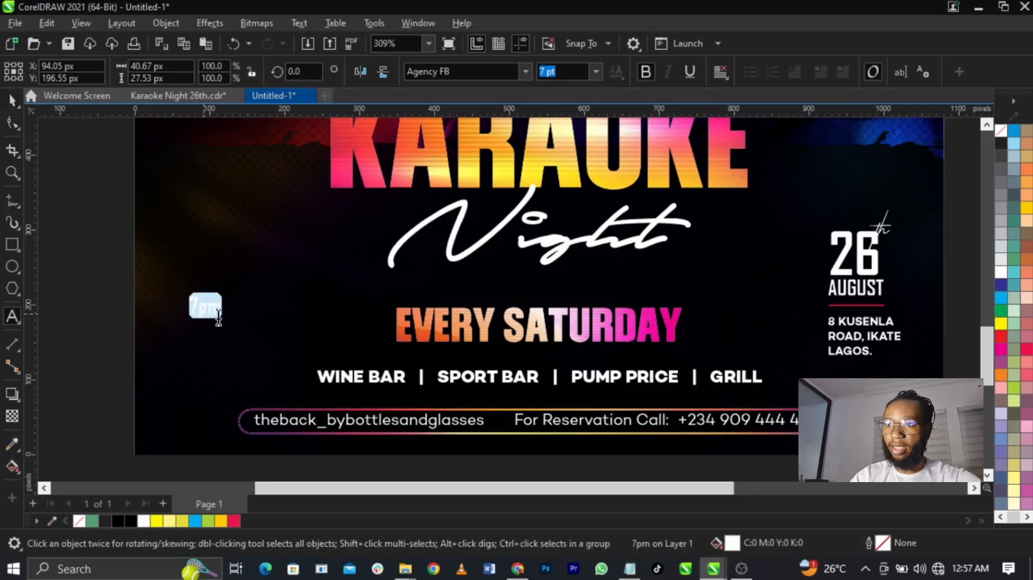
key("shift+F3")
left_click(498, 330)
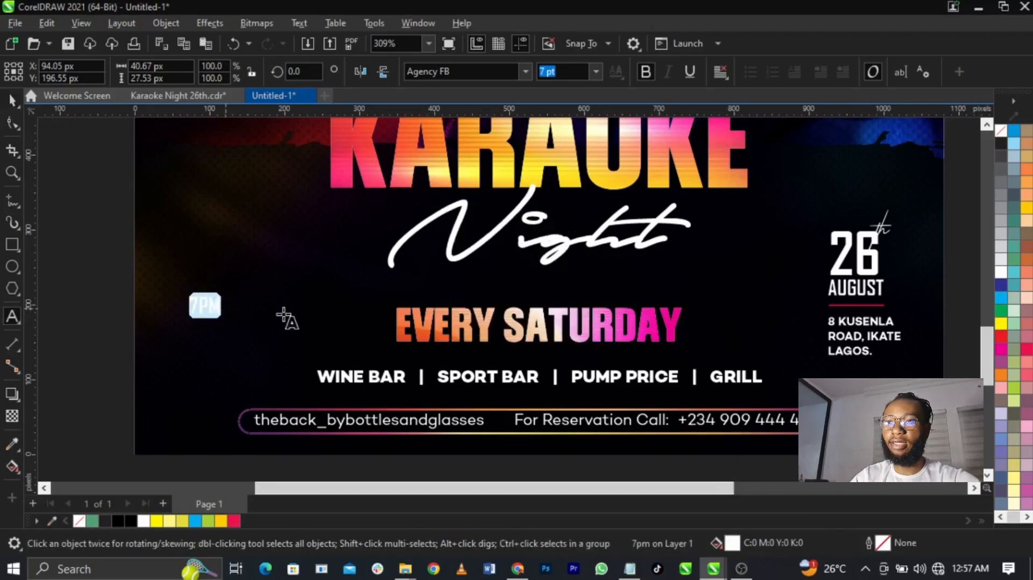
key("ctrl+space")
left_click_drag(225, 292, 264, 270)
left_click_drag(233, 301, 245, 299)
left_click(108, 260)
Place a copy of the red divider line just above 7PM, aligned with the text's left edge.
key("F2")
left_click_drag(99, 224, 453, 408)
scroll(338, 315, "down", 4)
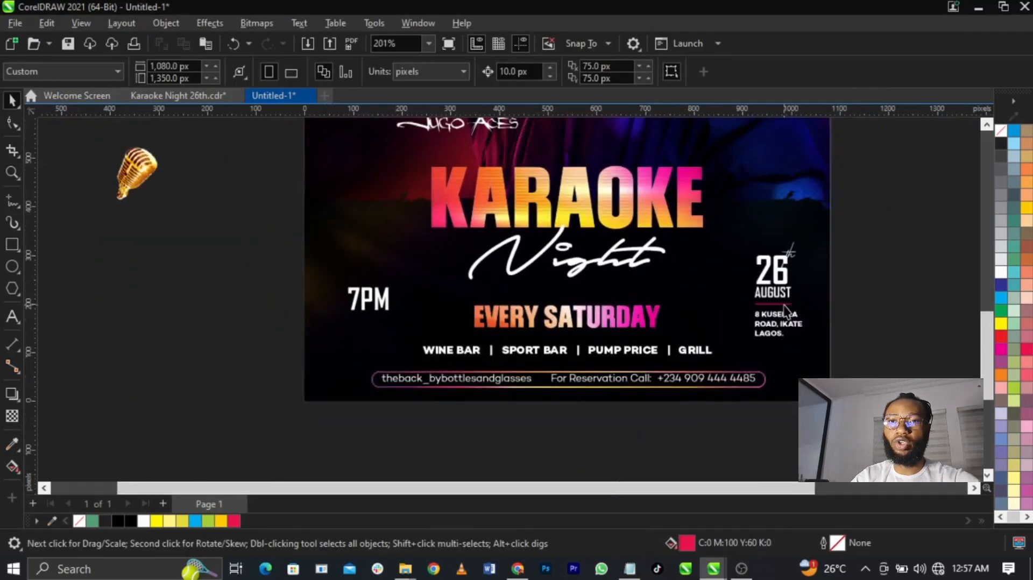
left_click(780, 305)
left_click_drag(780, 305, 376, 285)
key("F2")
left_click_drag(271, 253, 546, 363)
scroll(530, 308, "up", 1)
left_click(362, 235, "shift")
left_click(370, 173)
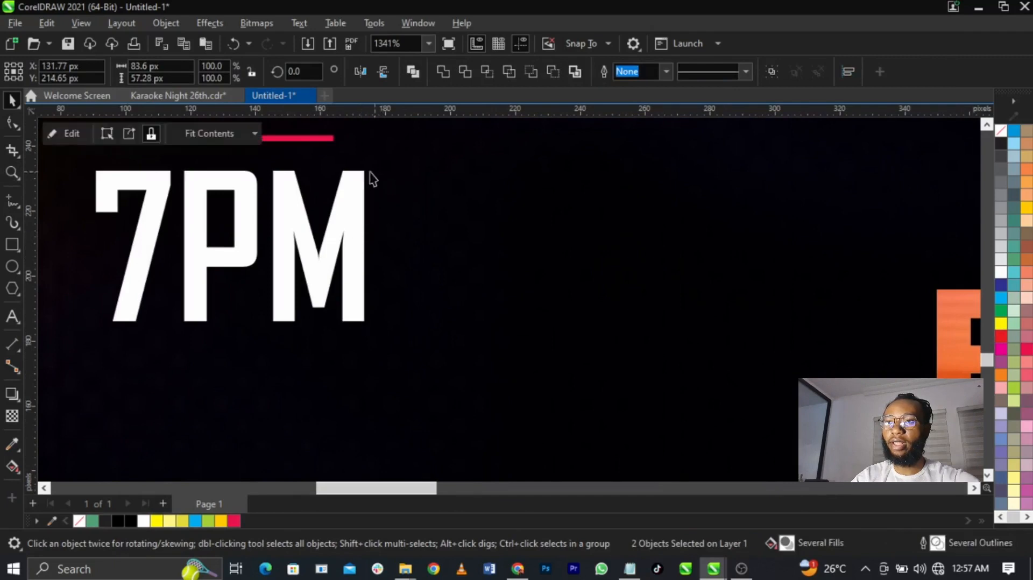
Widen the line above 7PM to about 84 px, duplicate it beneath the text, and fill both lines white.
left_click(317, 138)
left_click_drag(339, 140, 348, 276)
left_click(340, 138, "shift")
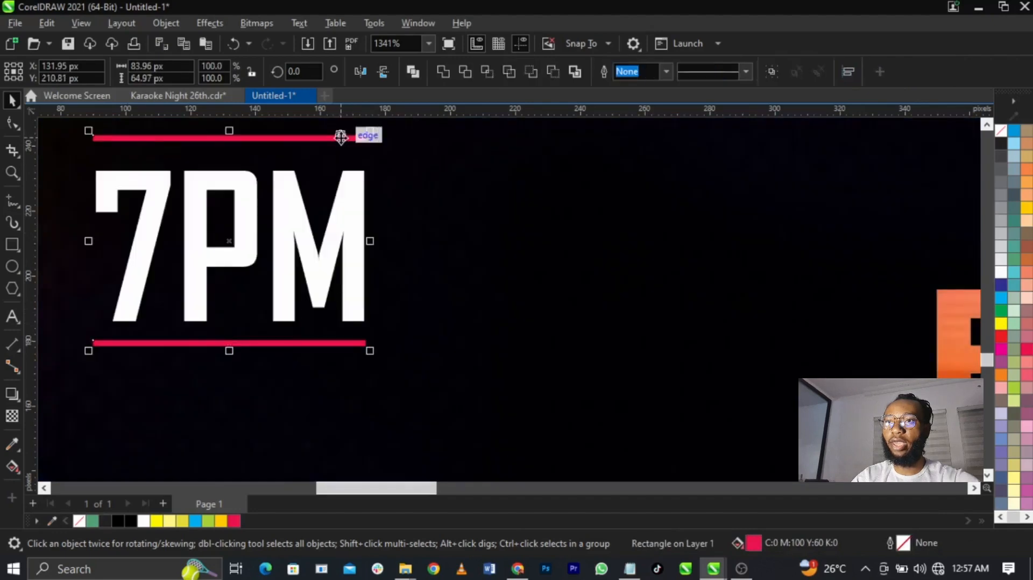
left_click(1002, 277)
key("F4")
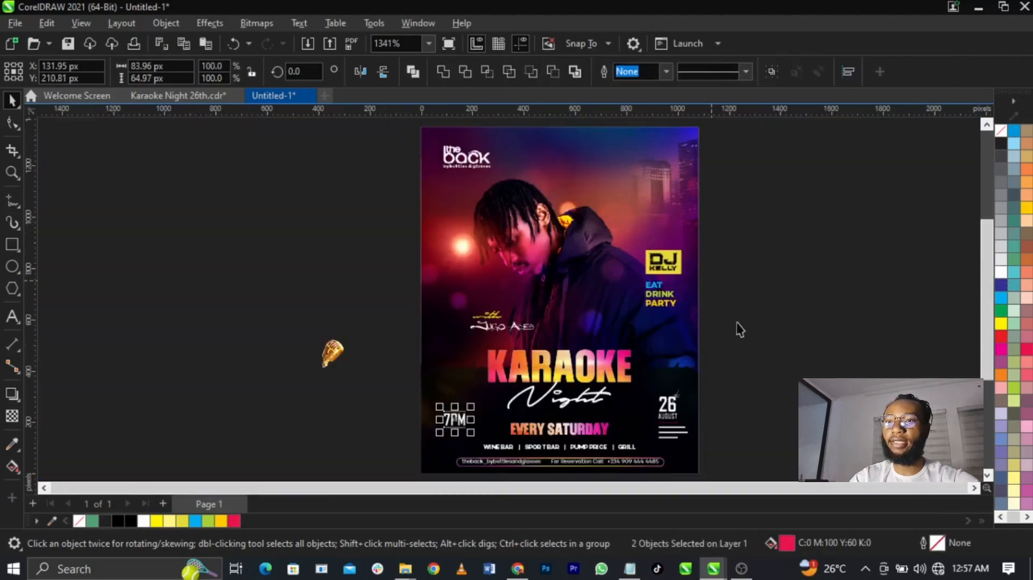
left_click(770, 340)
Move the microphone image onto the flyer above the middle of KARAOKE and enlarge it so its base overlaps the title.
key("F2")
left_click_drag(768, 481, 346, 249)
left_click(204, 249)
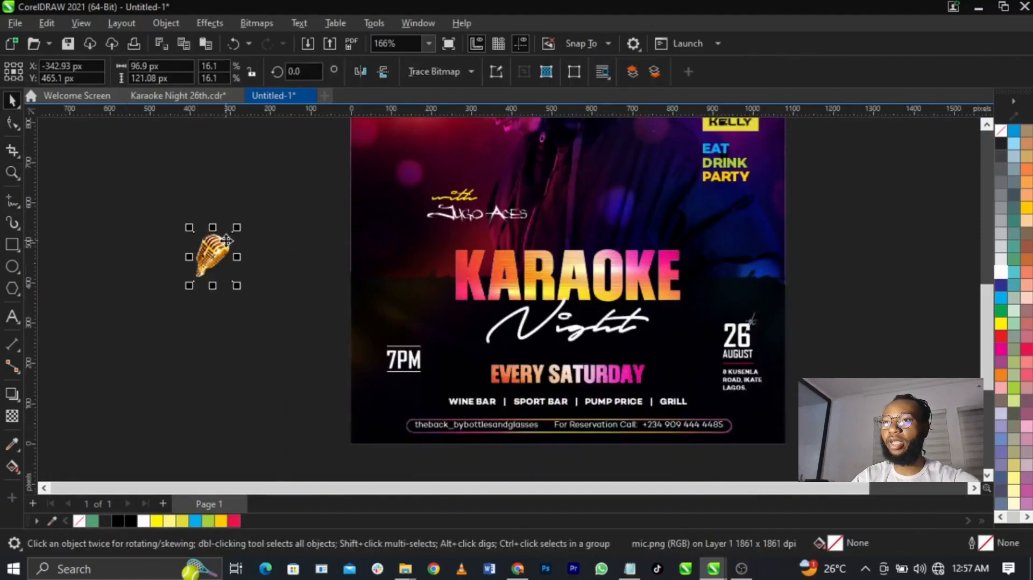
left_click_drag(226, 241, 692, 173)
mouse_move(658, 224)
left_mouse_down()
mouse_move(629, 218)
mouse_move(639, 220)
left_mouse_up()
scroll(639, 220, "up", 2)
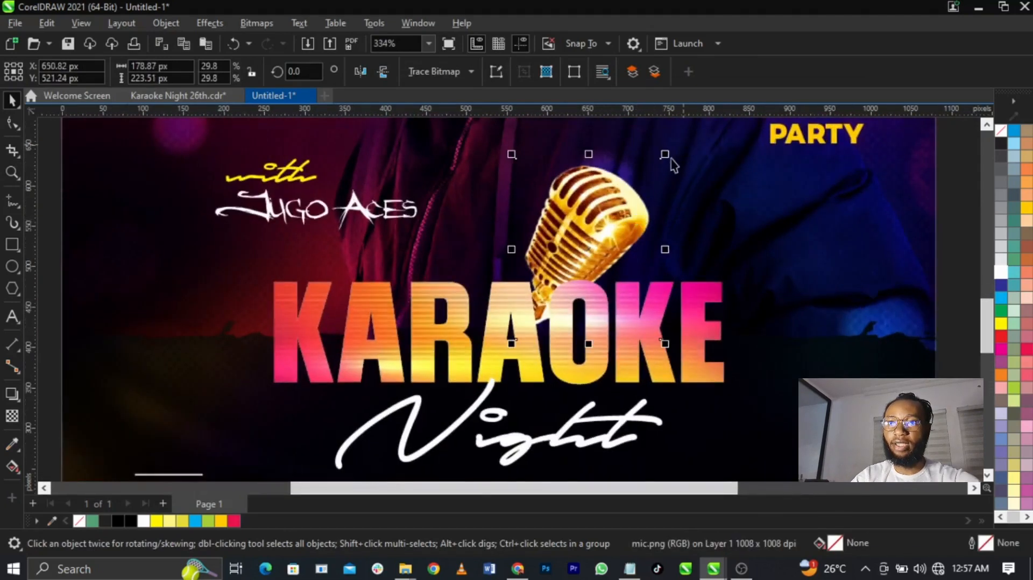
left_click_drag(666, 154, 682, 133)
left_click_drag(599, 205, 605, 202)
Apply a vertical linear transparency at -90° to the microphone, fading out its lower end over KARAOKE.
left_click(13, 415)
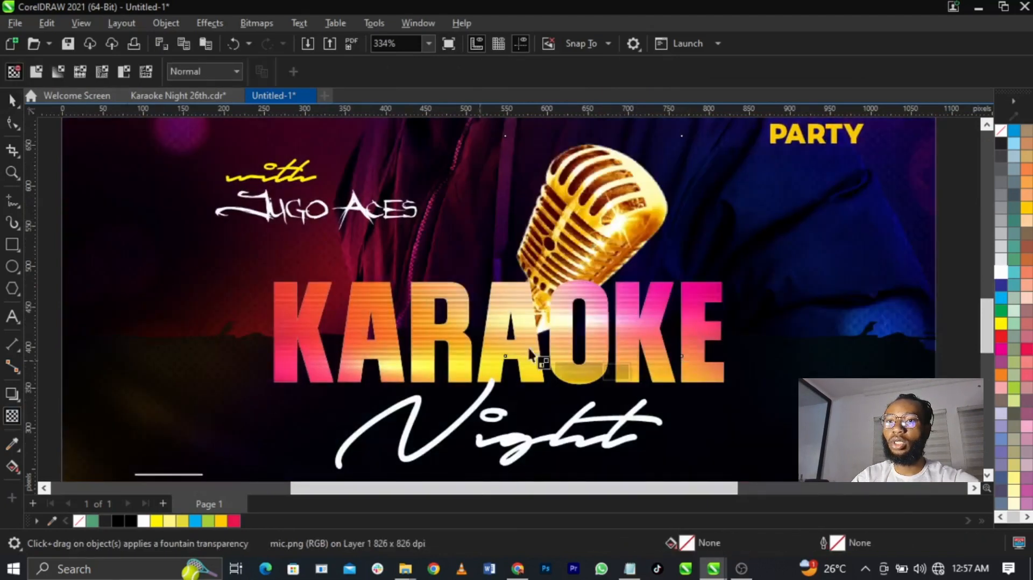
mouse_move(572, 245)
left_mouse_down()
mouse_move(571, 341)
mouse_move(564, 234)
left_mouse_up()
left_click(566, 347)
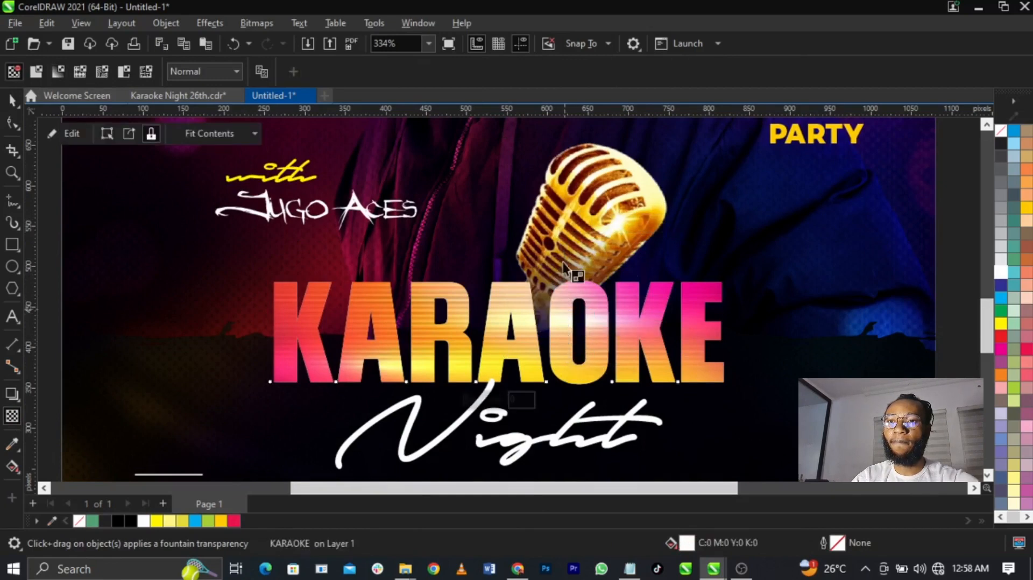
left_click(567, 227)
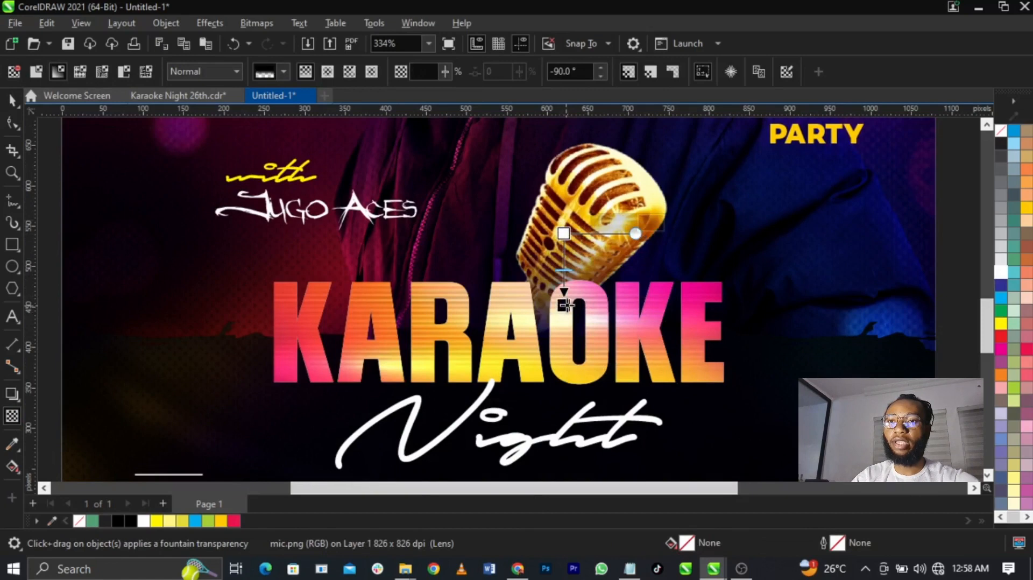
key("space")
key("F4")
left_click(770, 317)
Copy the light flare from inside the background PowerClip and paste it onto the flyer outside the clip.
left_click(417, 283)
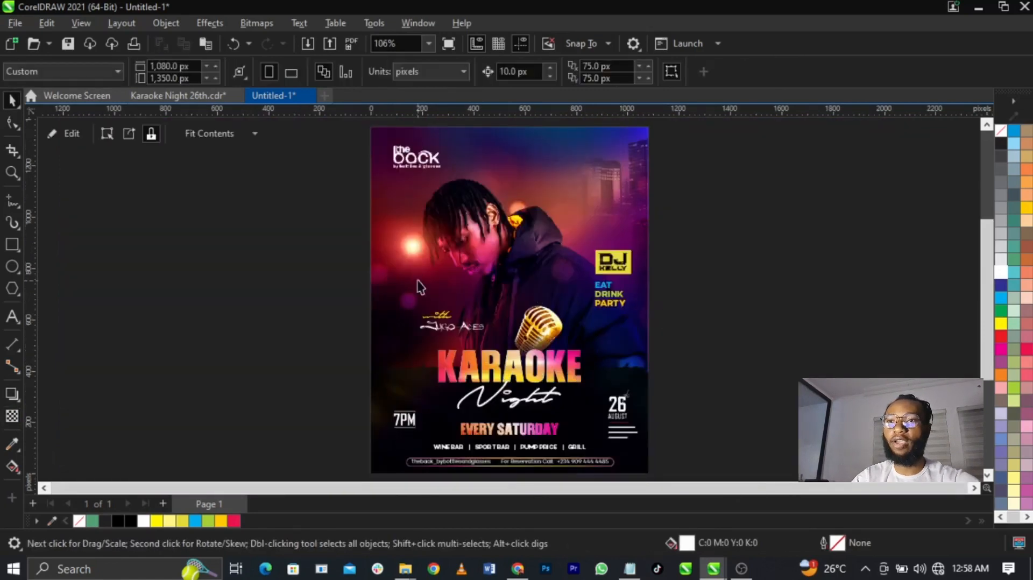
double_click(402, 250)
left_click_drag(417, 265, 327, 246)
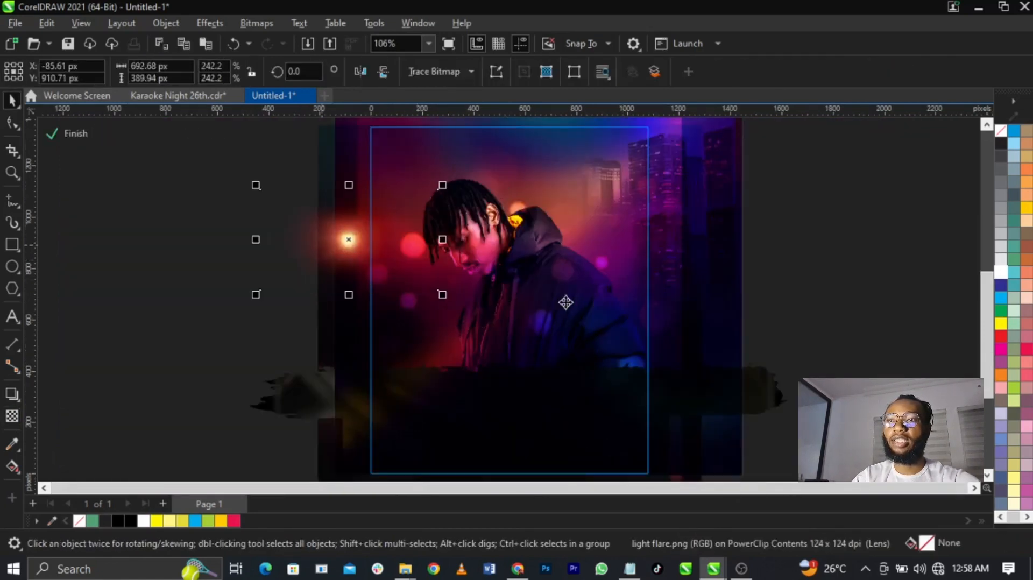
key("ctrl+z")
left_click(849, 324, "ctrl")
key("ctrl+v")
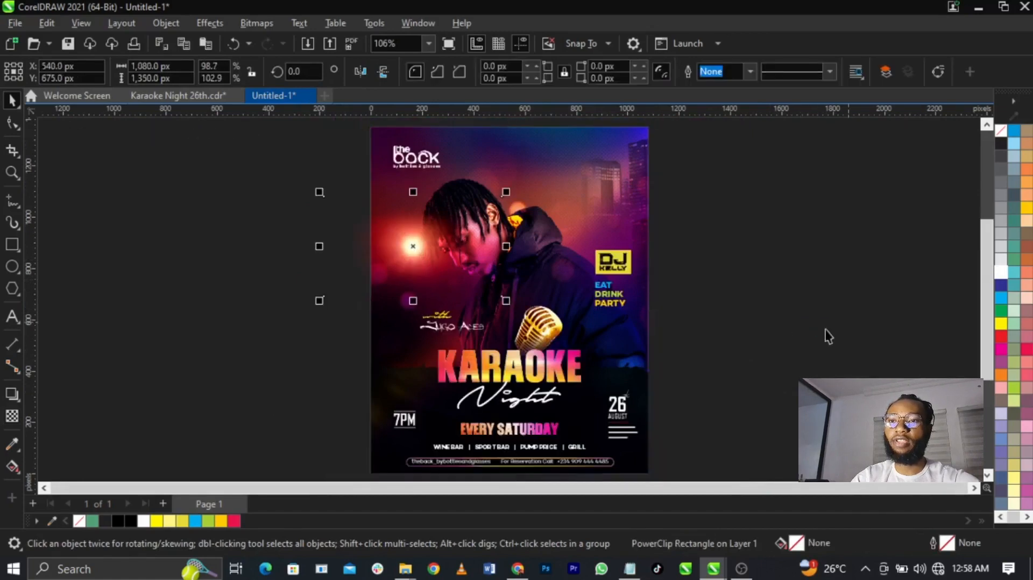
Position the pasted light flare over the microphone's head and adjust its size slightly.
left_click_drag(428, 271, 549, 361)
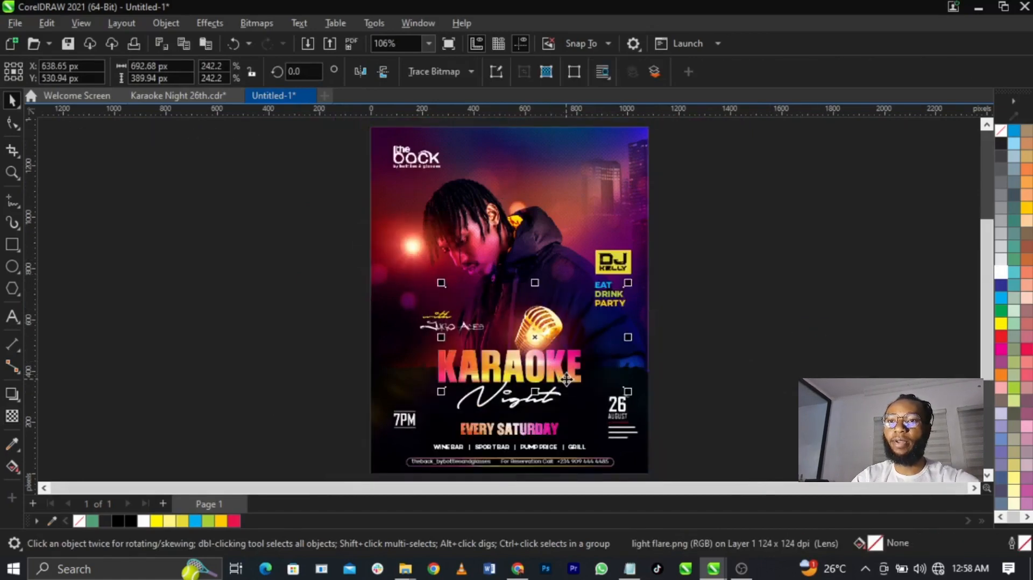
scroll(557, 377, "up", 3)
left_click_drag(541, 291, 565, 279)
mouse_move(733, 391)
left_mouse_down()
mouse_move(761, 410)
mouse_move(745, 397)
left_mouse_up()
left_click(816, 341)
key("F4")
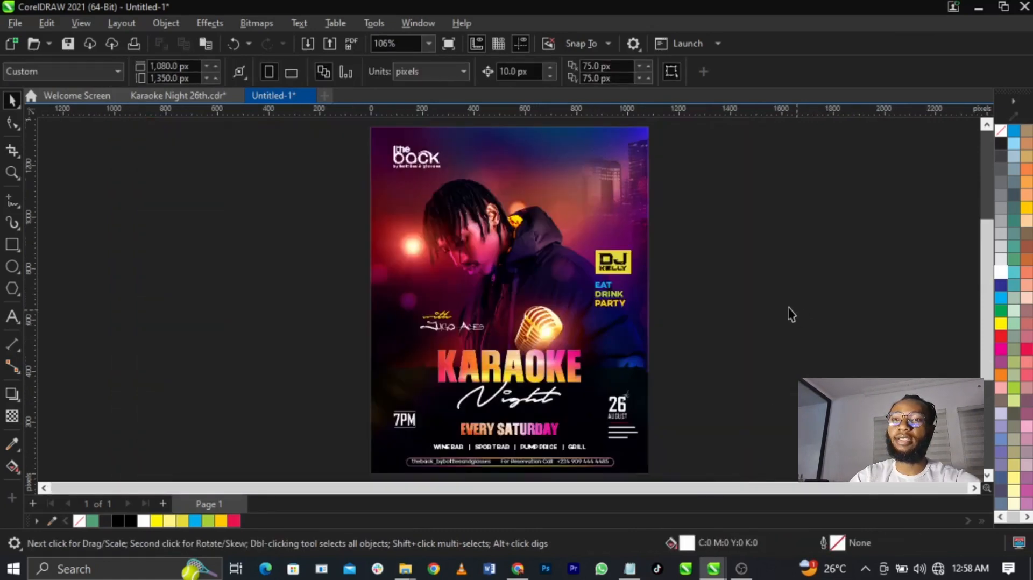
Duplicate the venue address and place the copy beneath 7PM.
key("z")
left_click_drag(358, 301, 719, 451)
key("space")
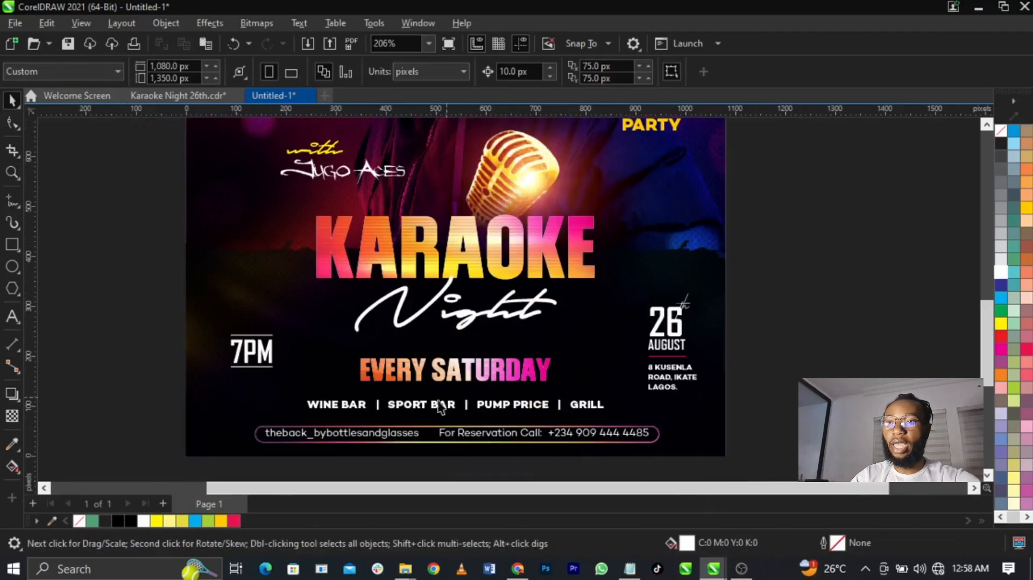
scroll(164, 403, "up", 3)
scroll(166, 405, "down", 3)
left_click(607, 385)
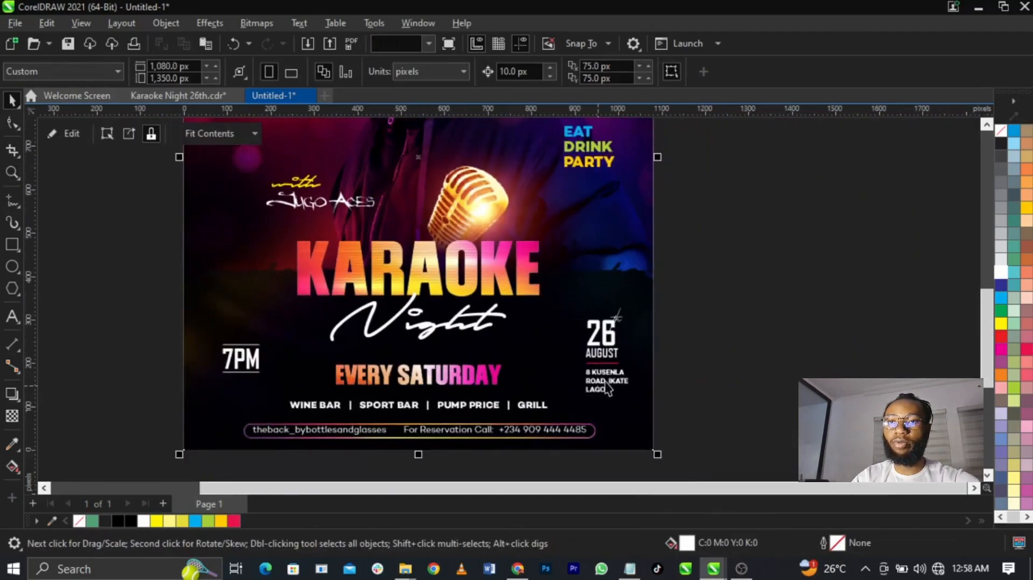
left_click(616, 382)
left_click_drag(616, 382, 266, 397)
right_click(267, 397)
key("z")
left_click_drag(164, 358, 401, 429)
key("space")
double_click(396, 273)
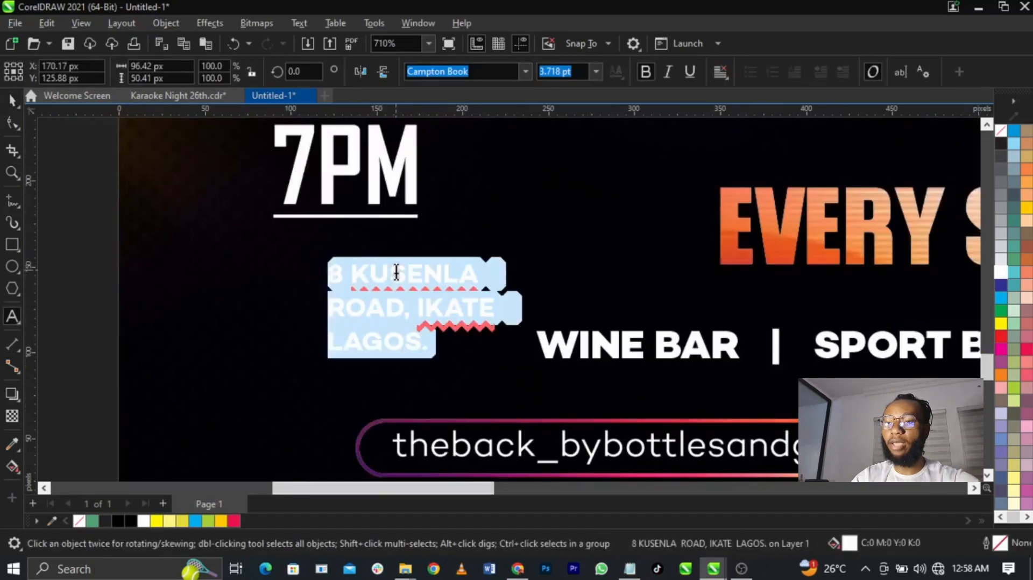
type("DRINK RESPONSI")
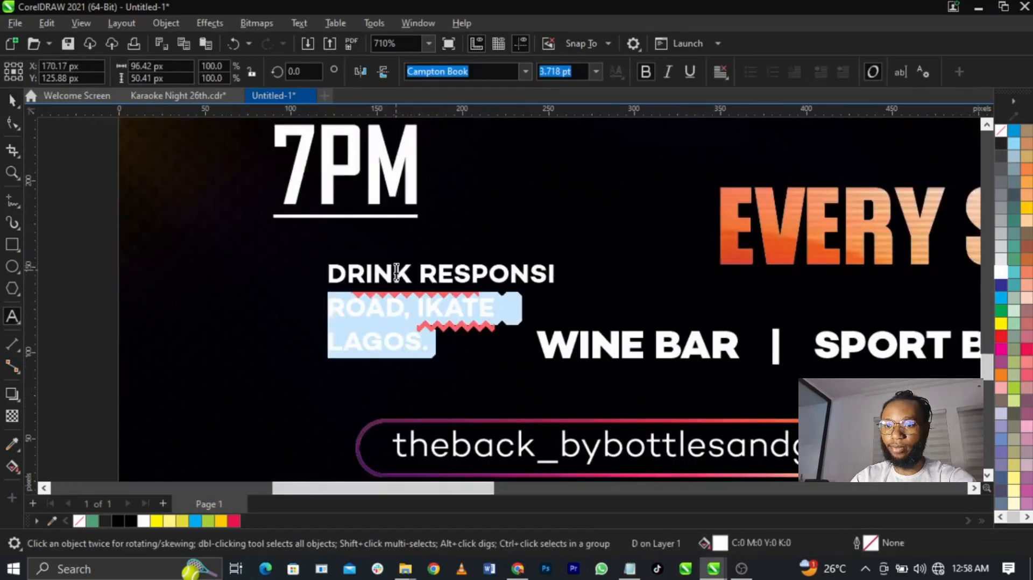
type("BLY")
key("Return")
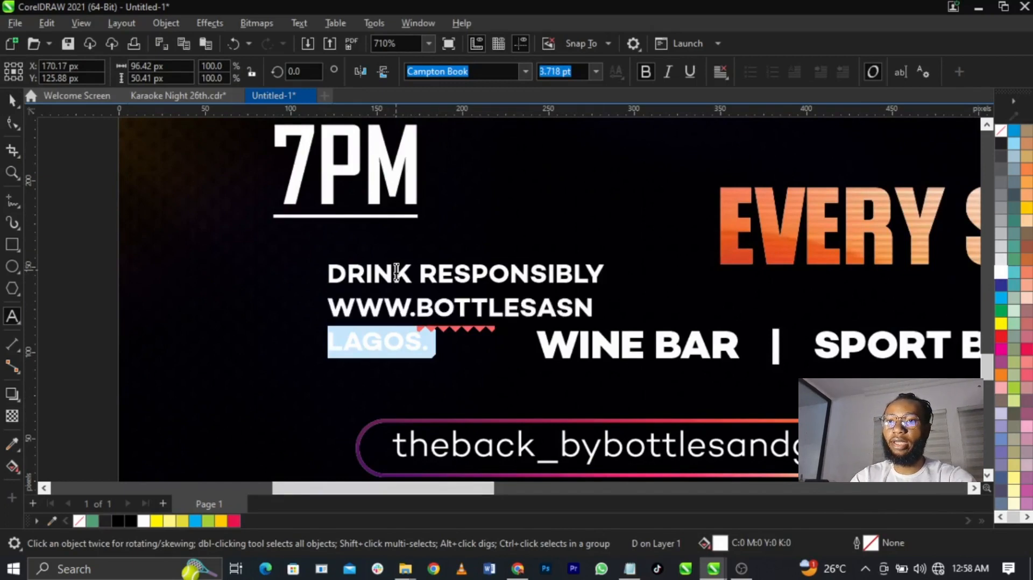
key("BackSpace")
key("BackSpace")
type("NDGLASSES.COM.NG")
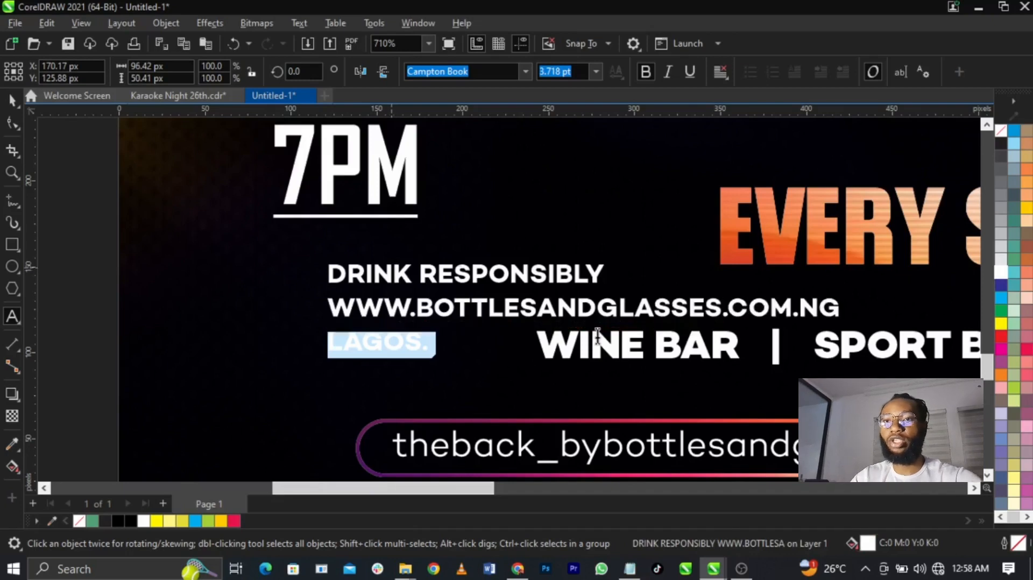
key("ctrl+space")
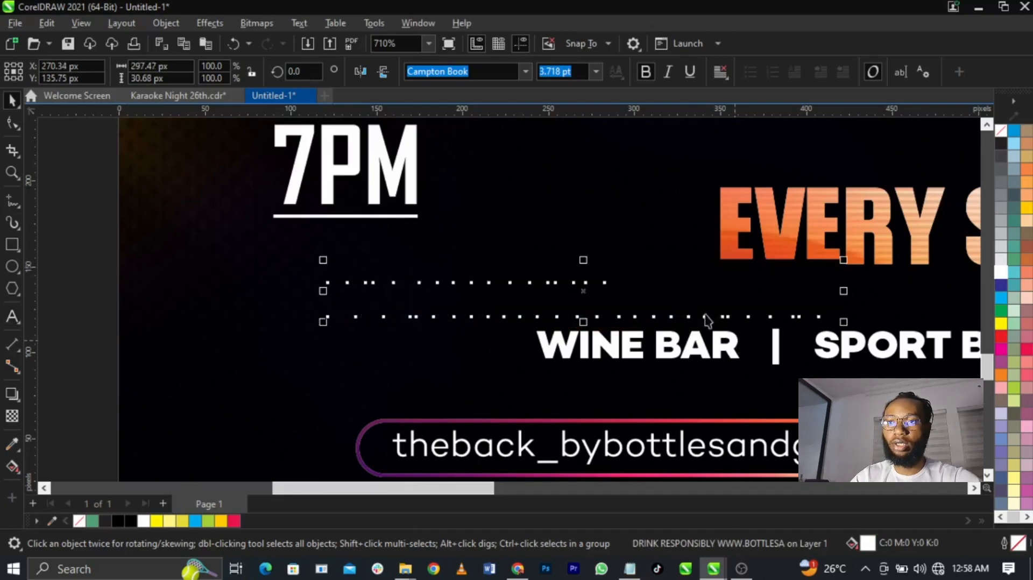
Break the two lines into separate texts, scaling the web address to about 163 px wide and centering it beneath DRINK RESPONSIBLY.
key("ctrl+k")
left_click(824, 310)
left_click_drag(843, 321, 577, 282)
scroll(571, 308, "up", 2)
left_click(627, 246, "shift")
key("c")
scroll(632, 271, "down", 2)
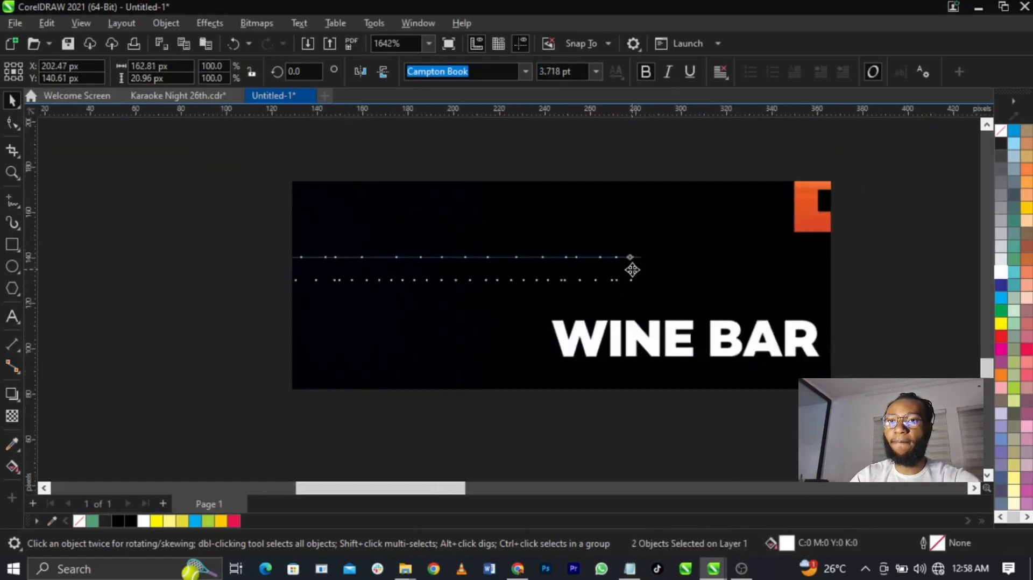
scroll(351, 257, "up", 1)
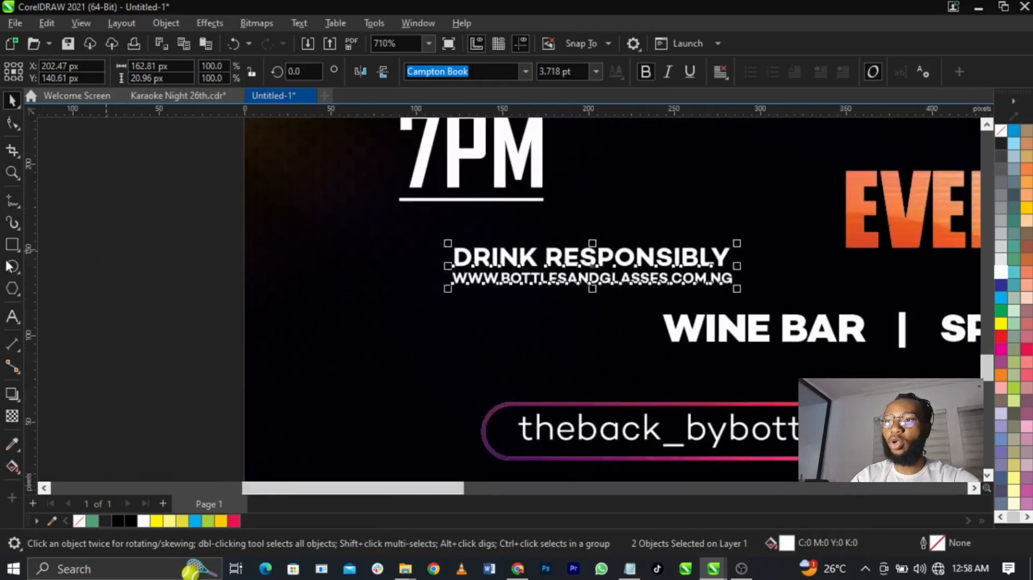
Draw a circle about 25 px wide left of DRINK RESPONSIBLY and fill it red, C:0 M:100 Y:100 K:0.
scroll(388, 247, "up", 2)
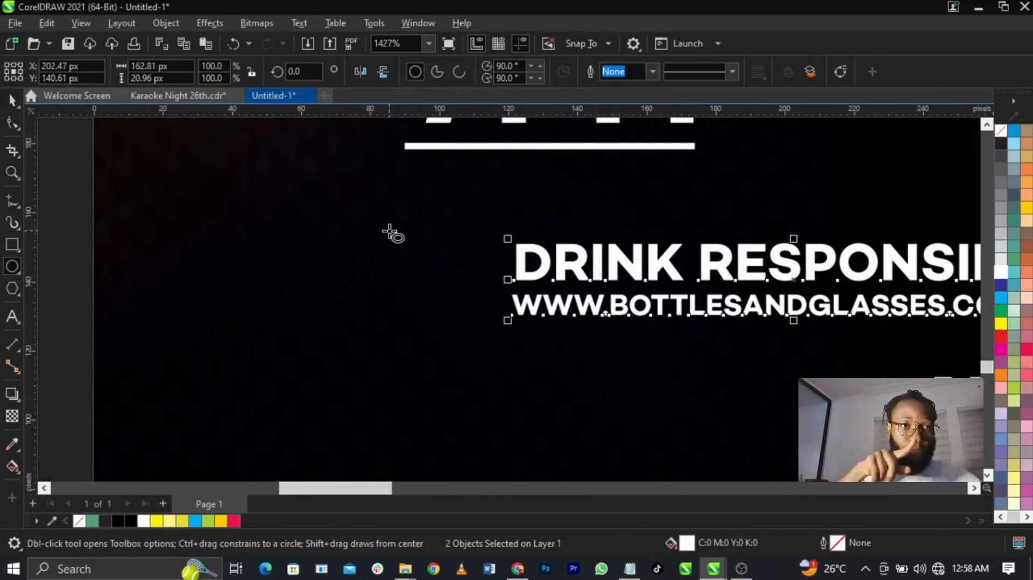
left_click_drag(397, 237, 485, 307)
key("space")
left_click_drag(474, 269, 478, 263)
left_click(1001, 336)
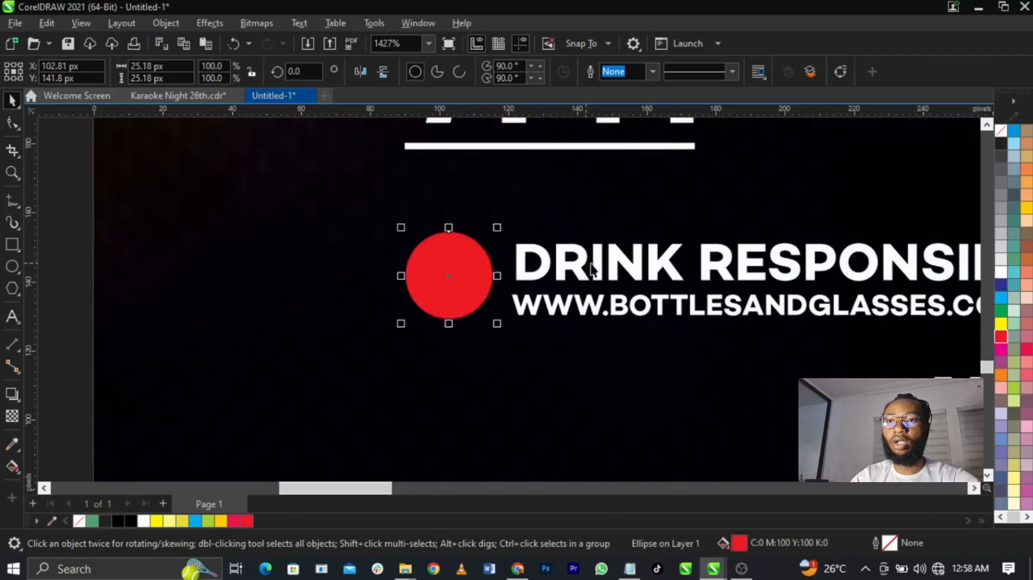
Duplicate DRINK RESPONSIBLY below the red circle and change the copy's text to 18+.
left_click_drag(597, 262, 433, 383)
right_click(433, 382)
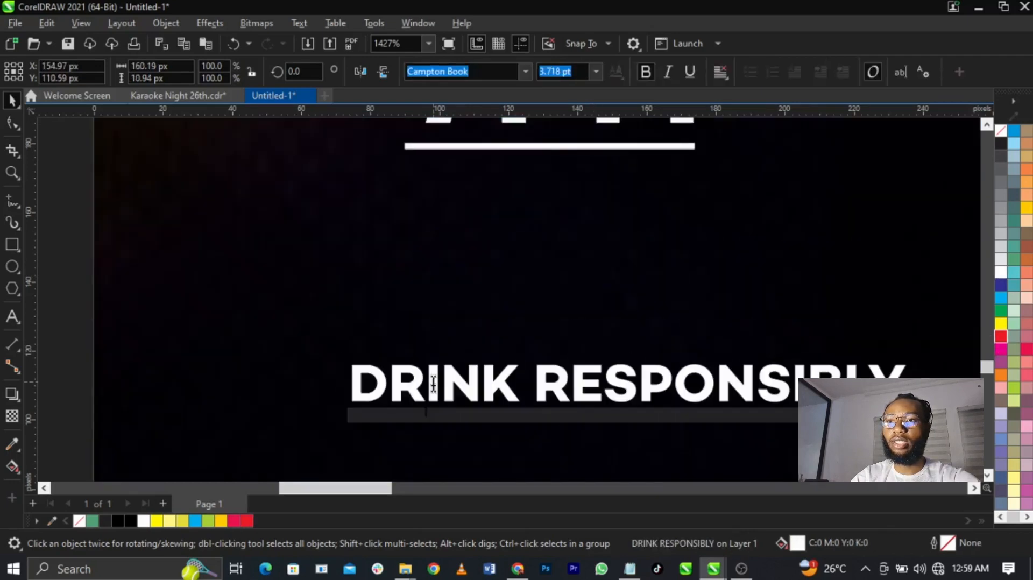
double_click(434, 383)
type("18+")
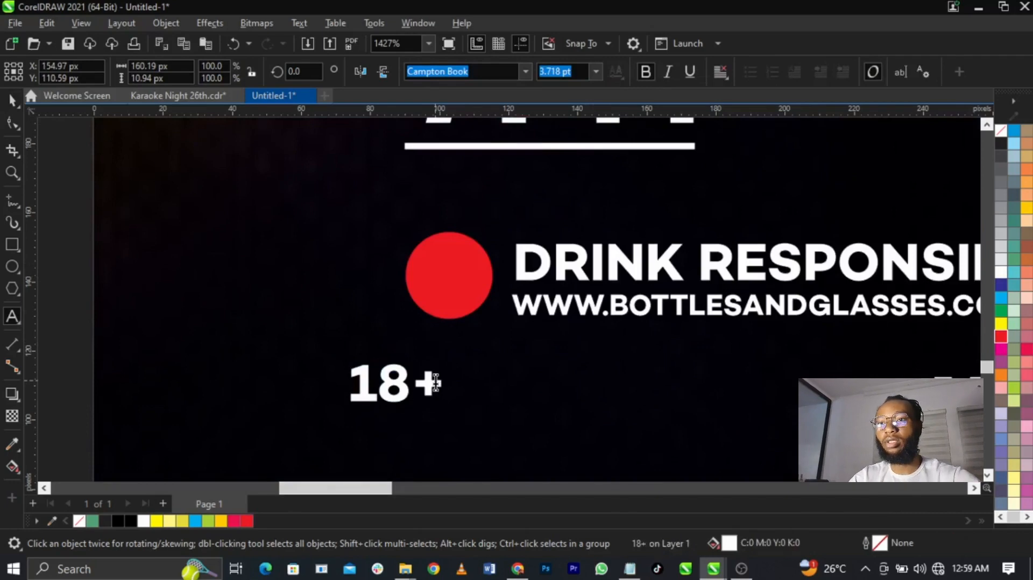
key("ctrl+space")
Center the 18+ text inside the red circle and scale it down to about 21 px wide.
left_click(427, 300, "shift")
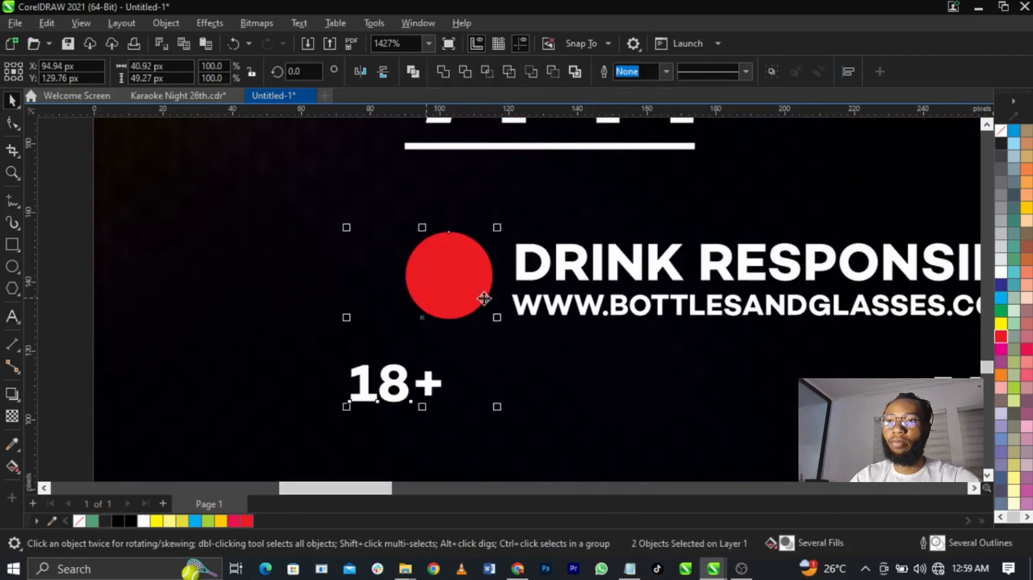
key("c")
key("e")
left_click(531, 326)
scroll(441, 279, "up", 2)
left_click(457, 282)
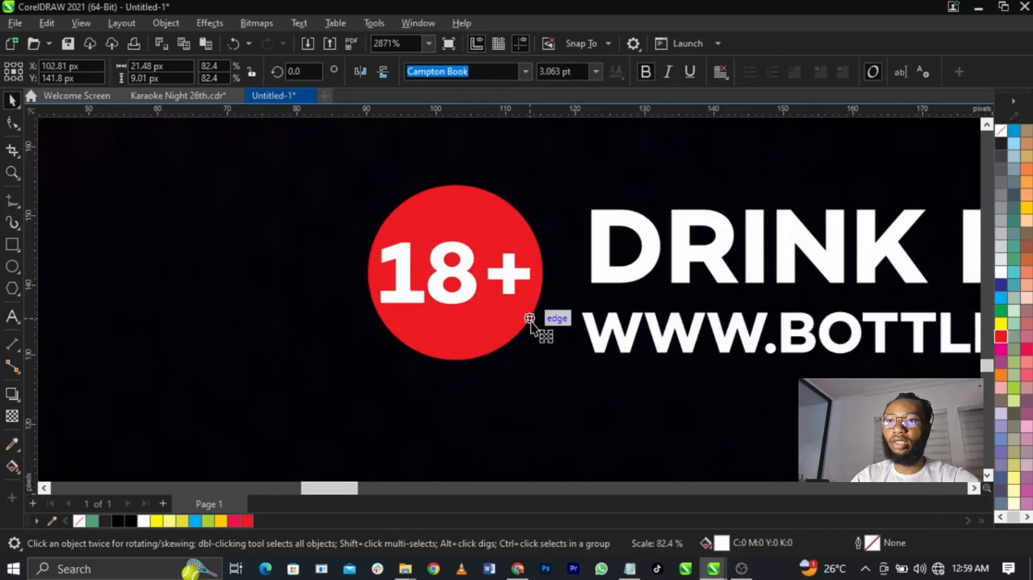
left_click(530, 321, "shift")
Switch the circle's fill to the RGB color model and change it to bright red #FF0009.
left_click(487, 347)
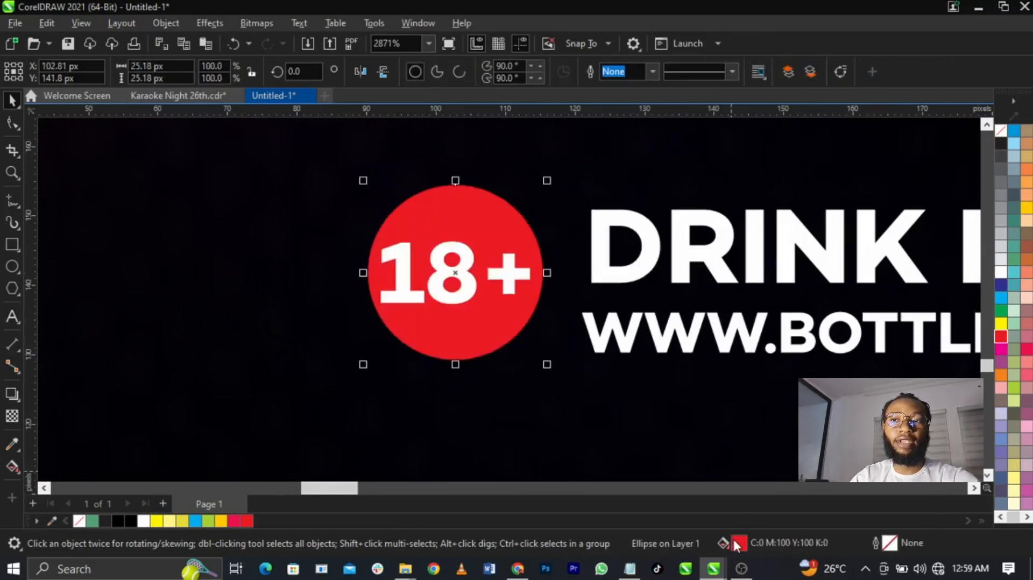
double_click(737, 540)
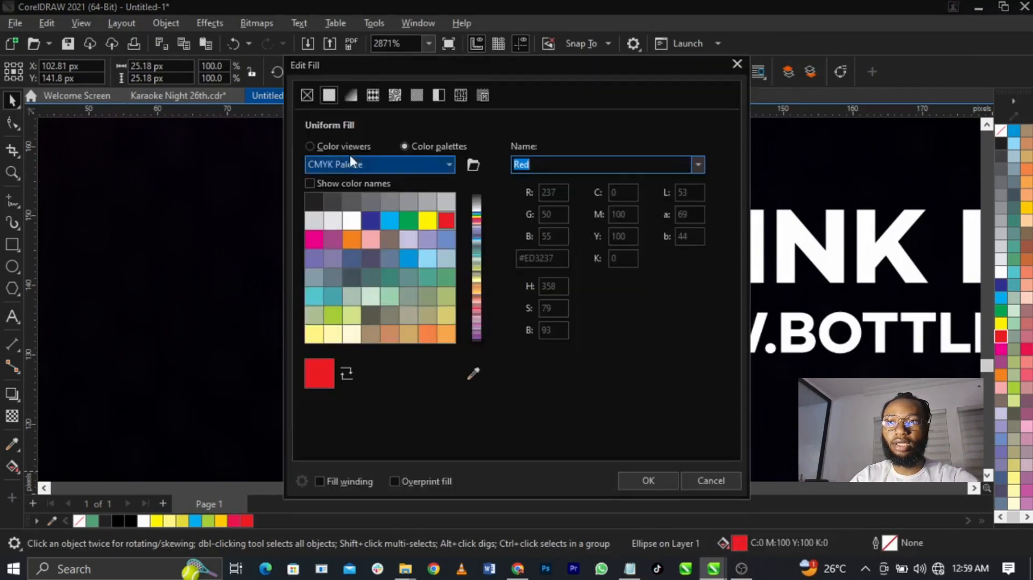
left_click(345, 147)
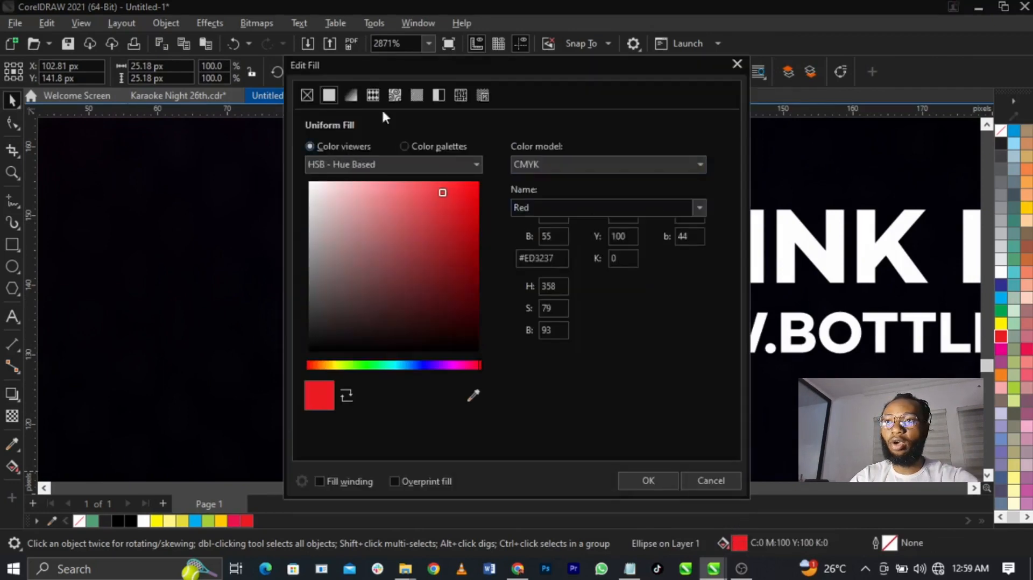
left_click_drag(398, 71, 669, 45)
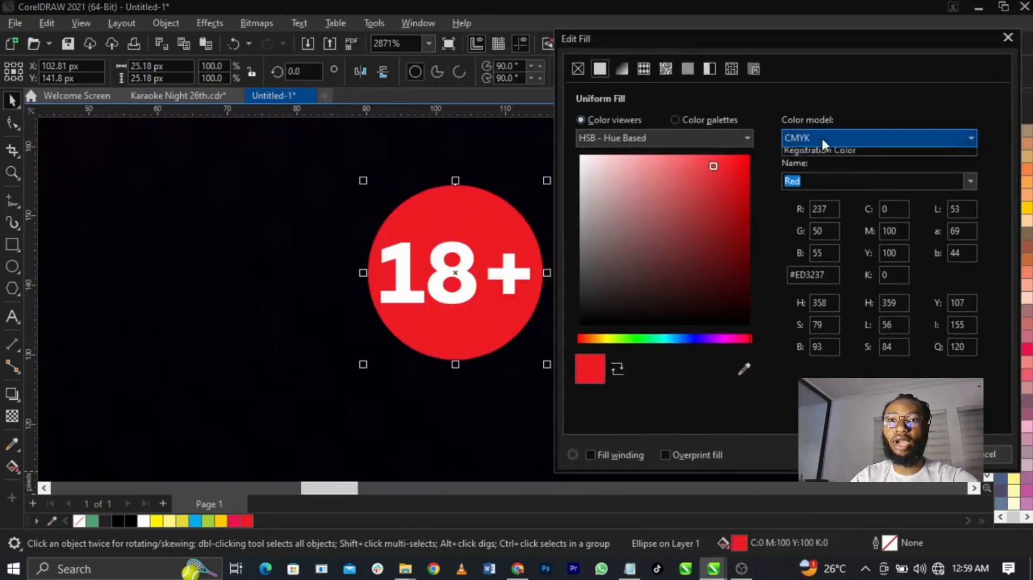
left_click(821, 137)
left_click(806, 176)
left_click_drag(725, 166, 774, 143)
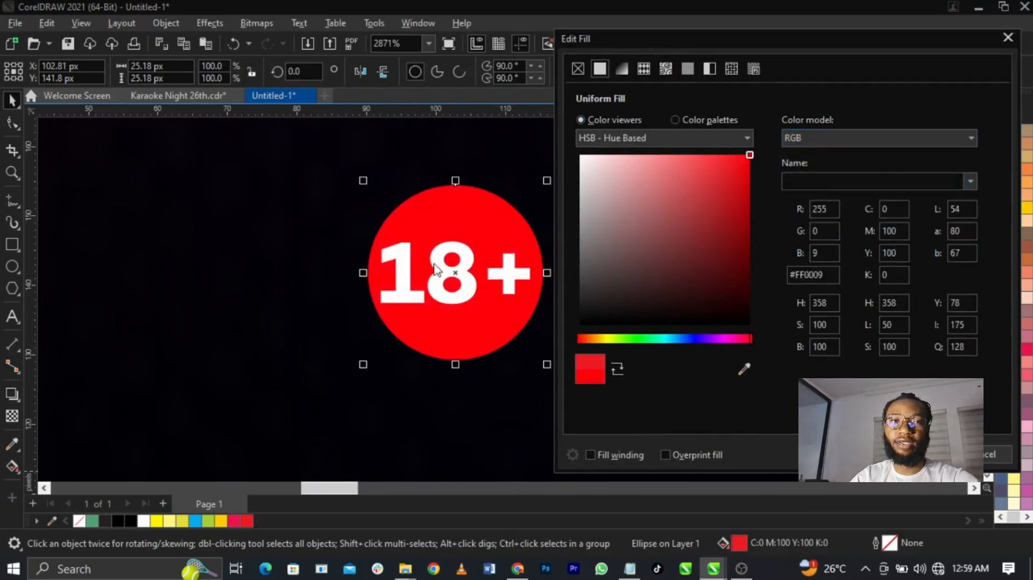
left_click(915, 455)
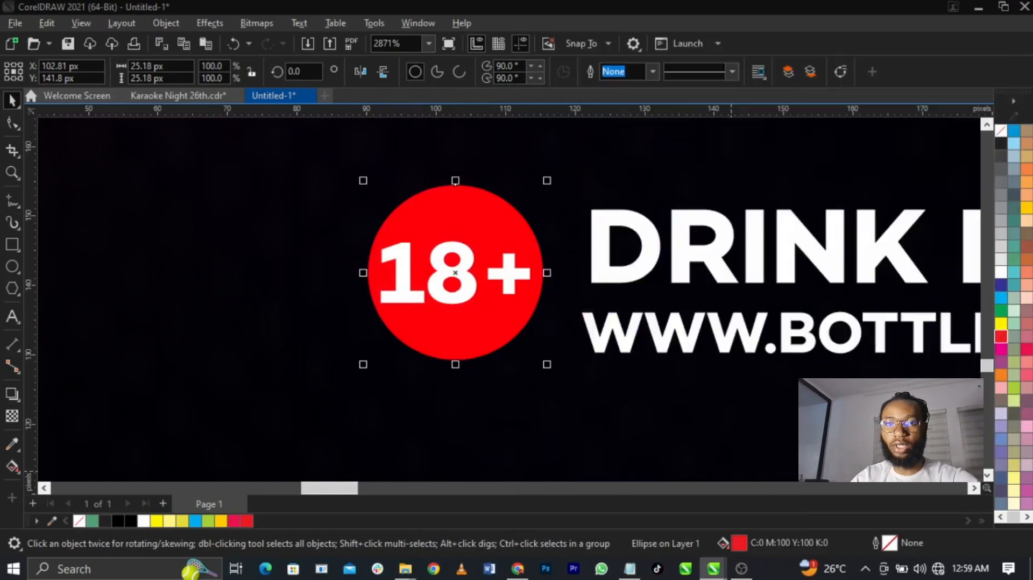
Scale the 18+ circle, DRINK RESPONSIBLY and web address together to about 101 px wide and group them.
scroll(487, 316, "down", 3)
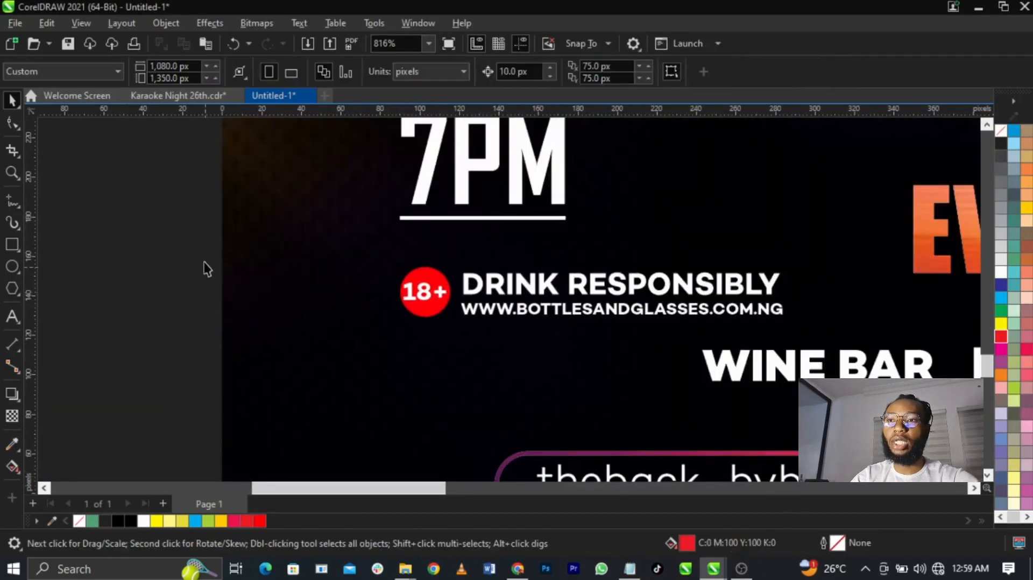
left_click_drag(204, 248, 840, 365)
left_click_drag(789, 325, 623, 344)
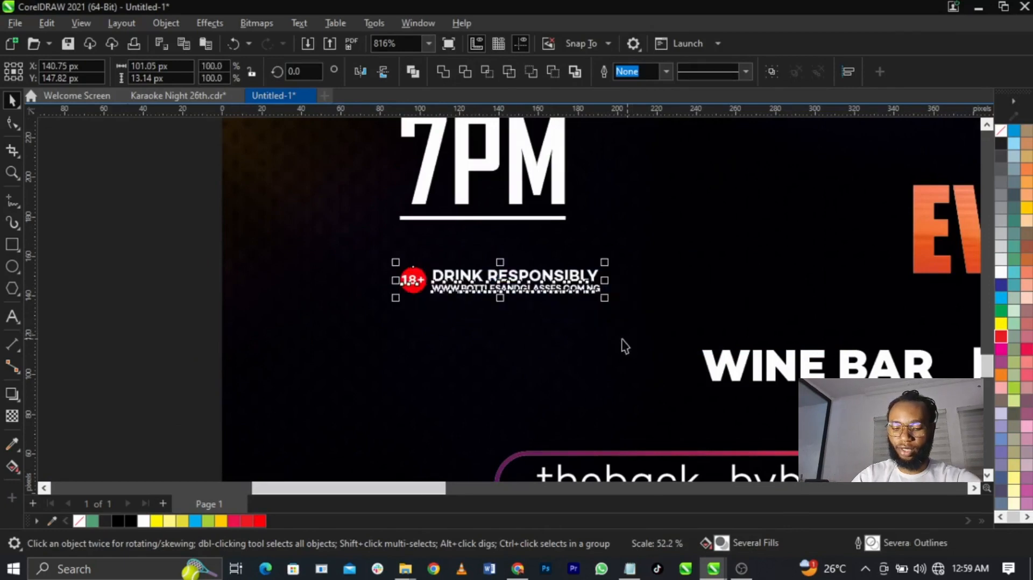
key("ctrl+g")
Align the 18+ notice group vertically with the WINE BAR line and enlarge it to about 107 px wide.
left_click(722, 370, "shift")
key("e")
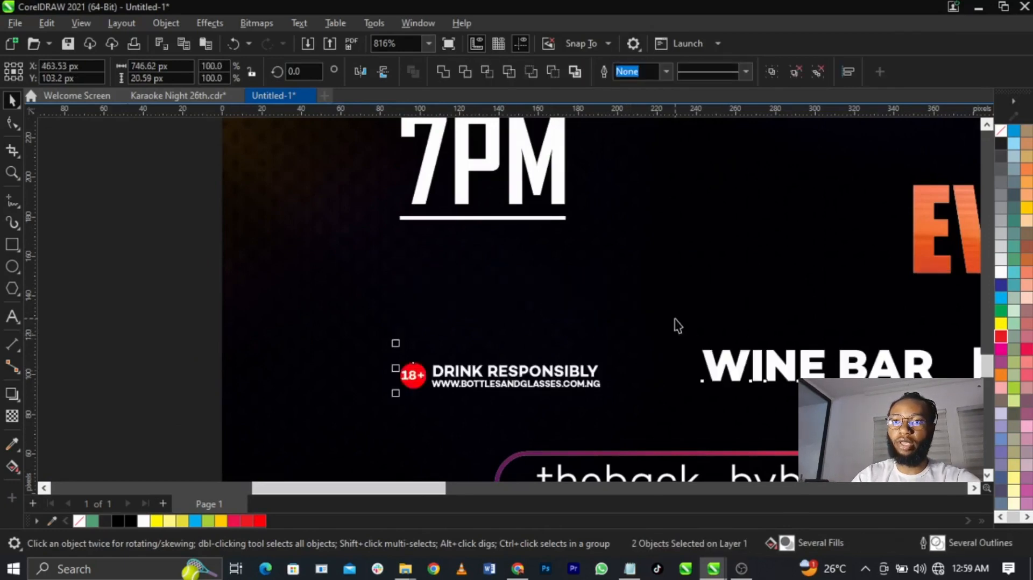
left_click(604, 356)
left_click(598, 370)
left_click_drag(604, 367, 813, 363)
key("F4")
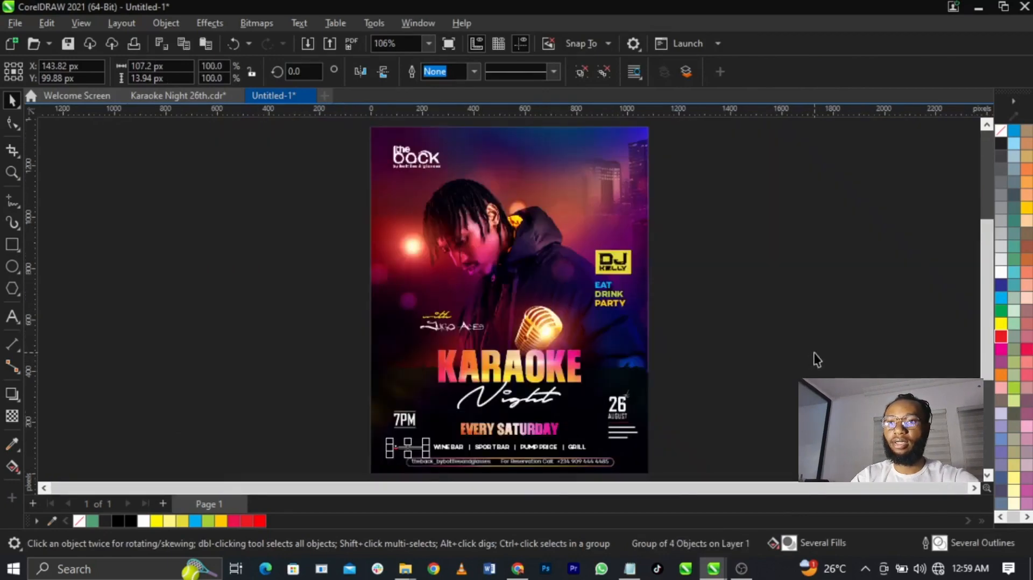
left_click(816, 359)
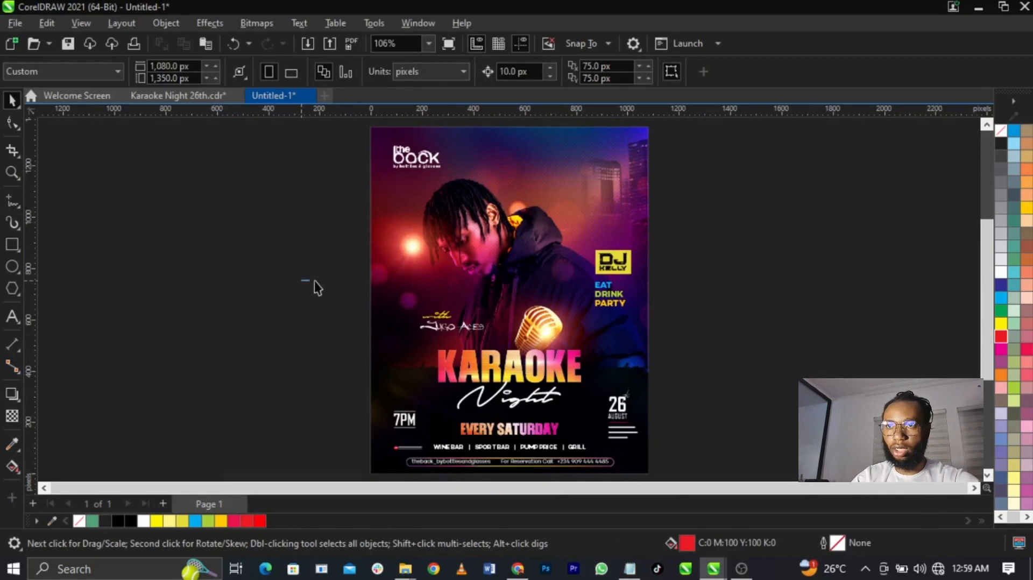
Select the yellow "with" text and the artist name below it and scale them up slightly together.
left_click_drag(318, 288, 522, 360)
scroll(409, 318, "up", 2)
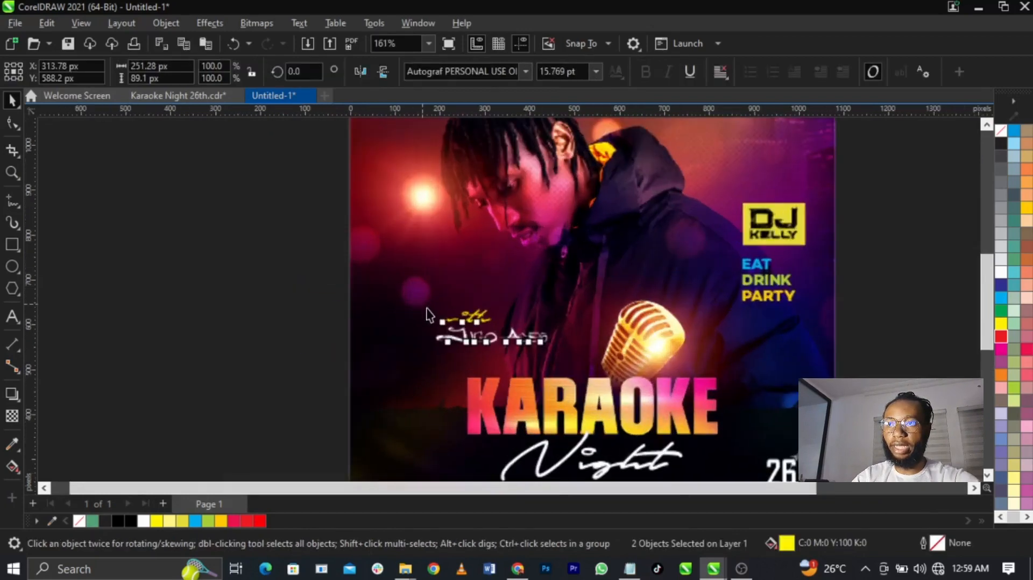
left_click_drag(439, 319, 400, 288)
key("Escape")
key("F4")
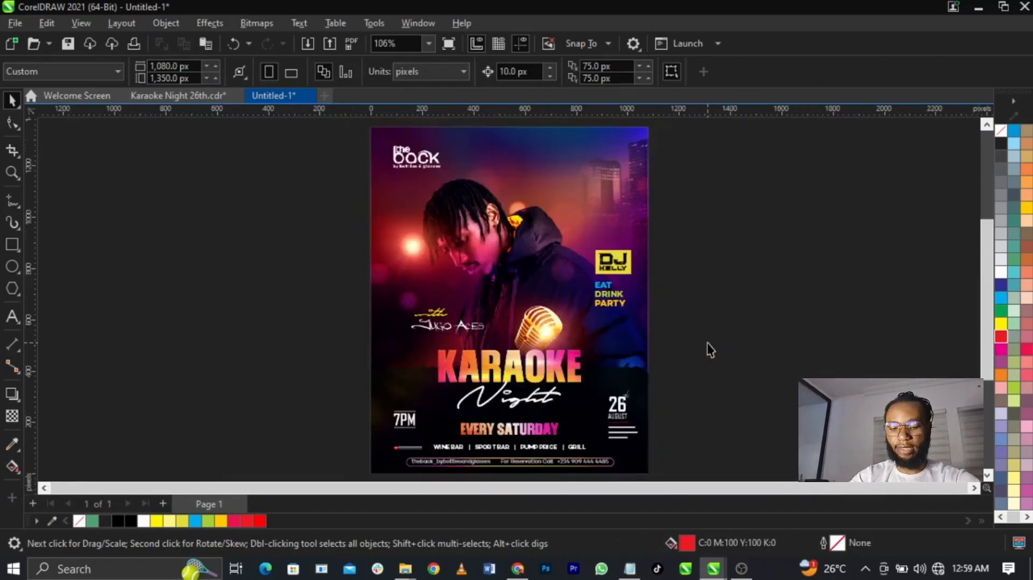
Examine the finished flyer in a full-screen preview.
scroll(708, 344, "up", 2)
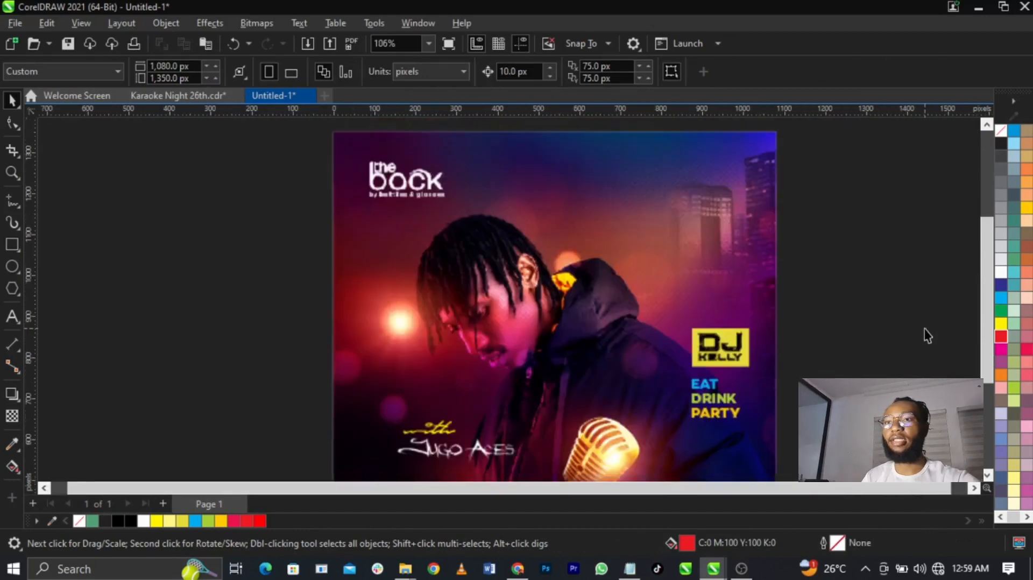
key("F9")
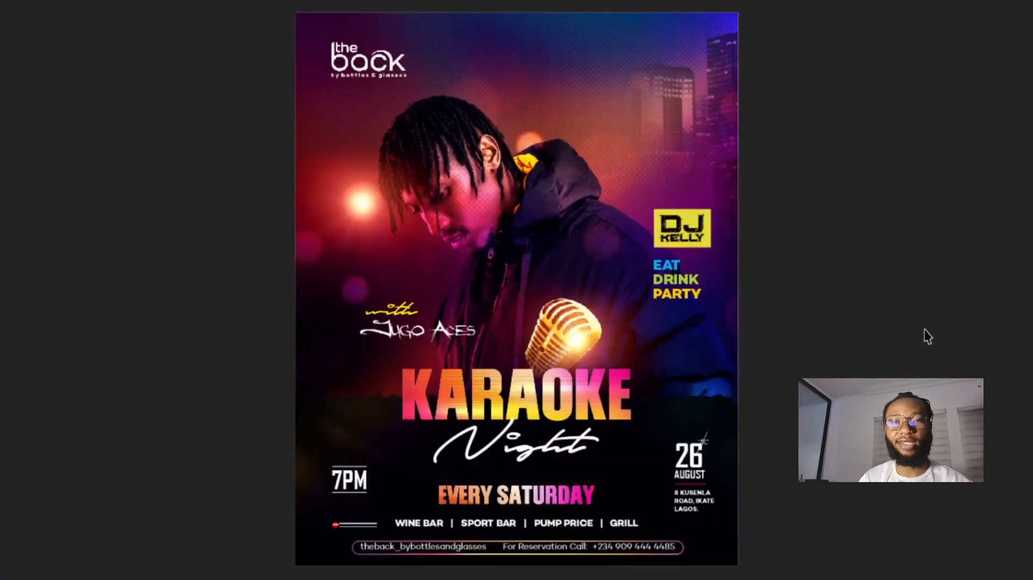